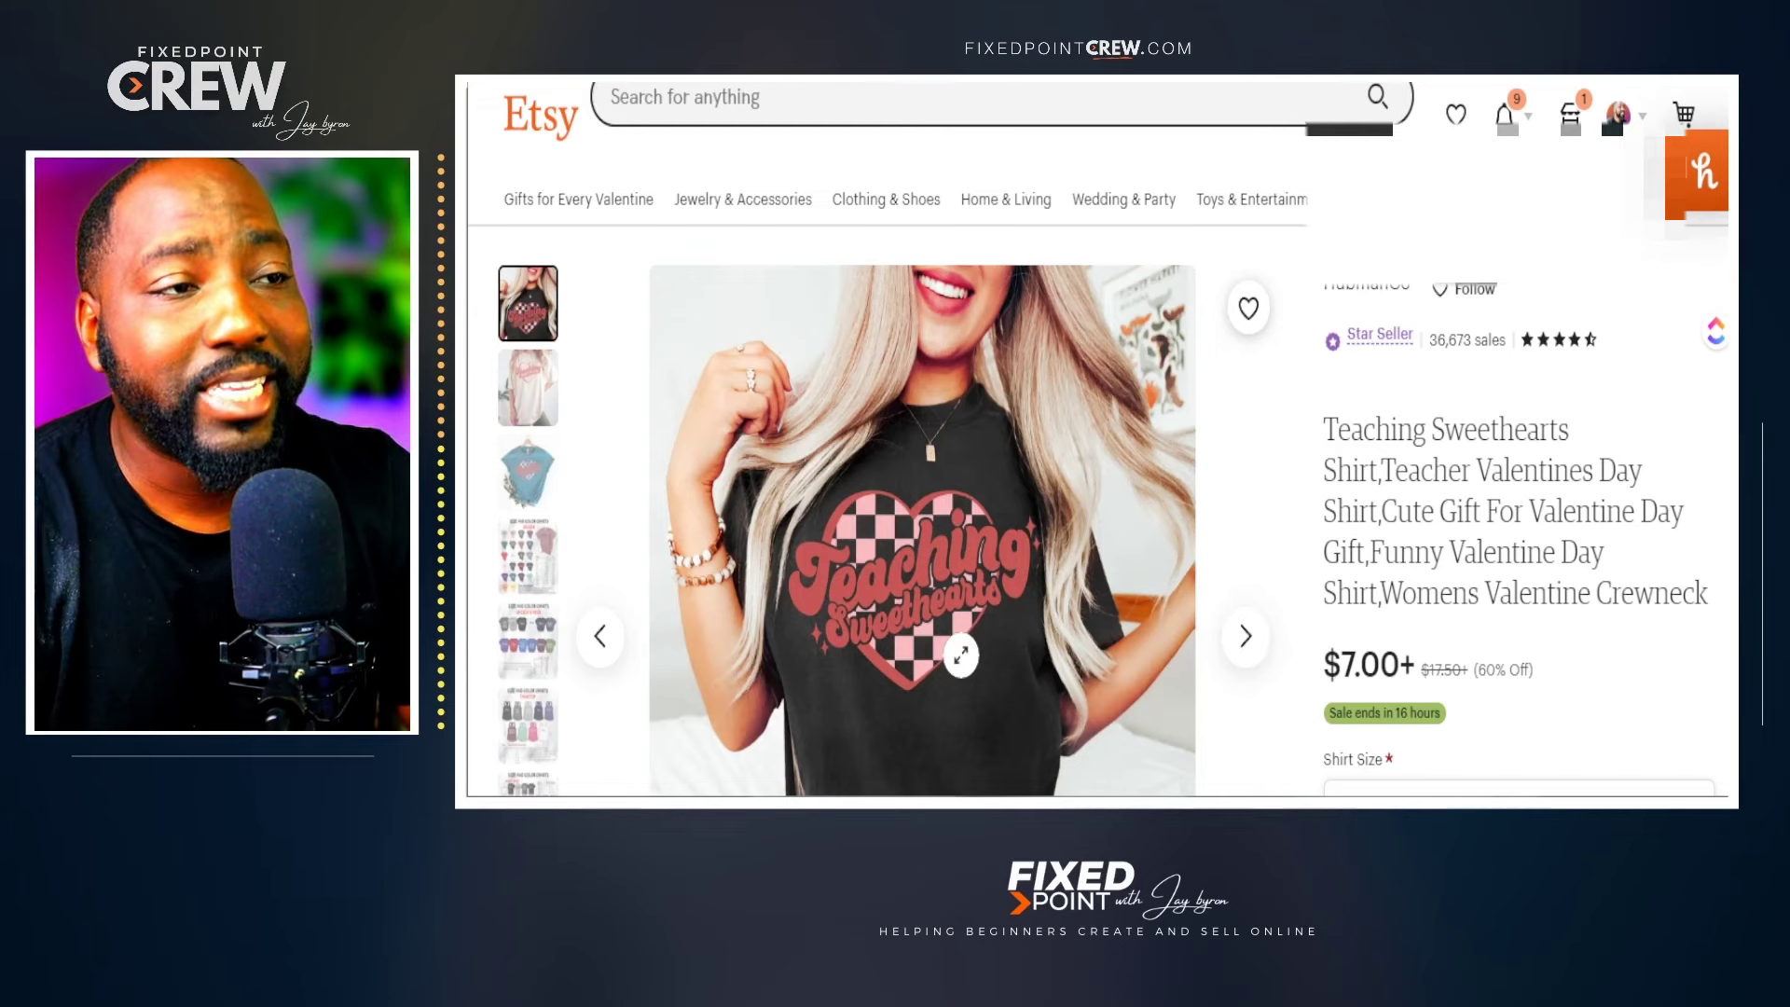
Paste the copied Teaching Sweethearts shirt photo onto page 3 and place it in the grid's upper-left frame.
scroll(960, 652, down, 2)
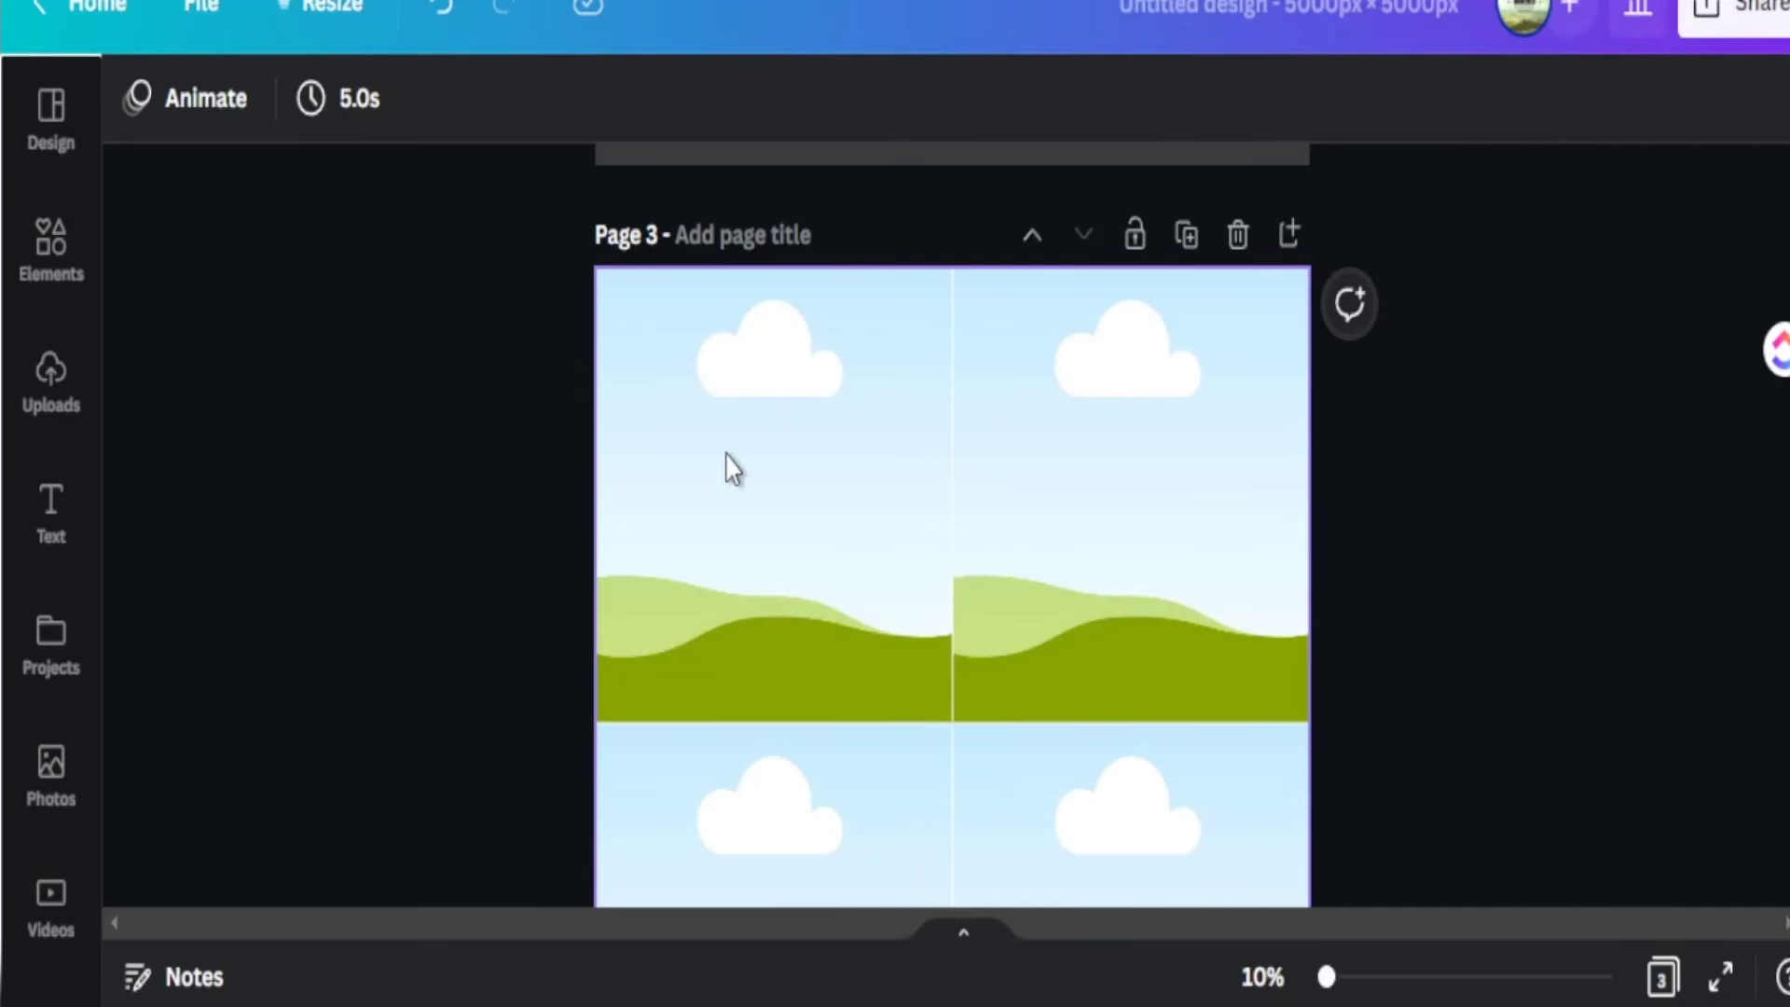
right_click(732, 466)
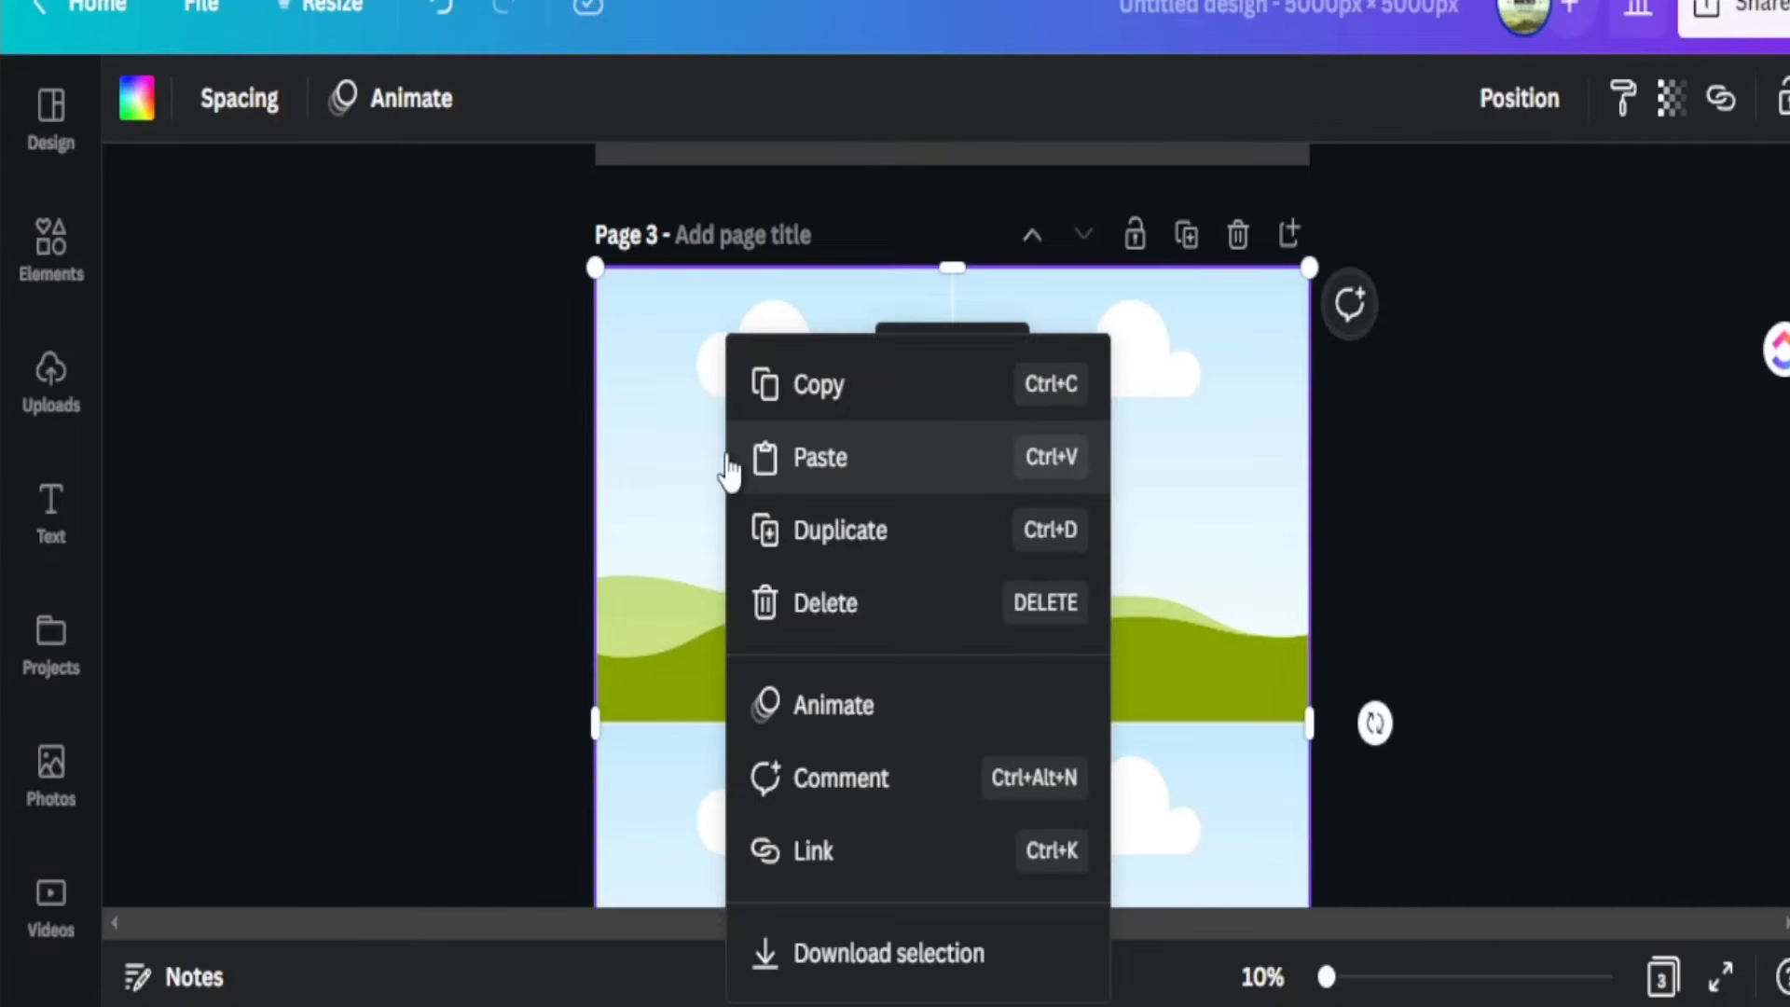
click(791, 478)
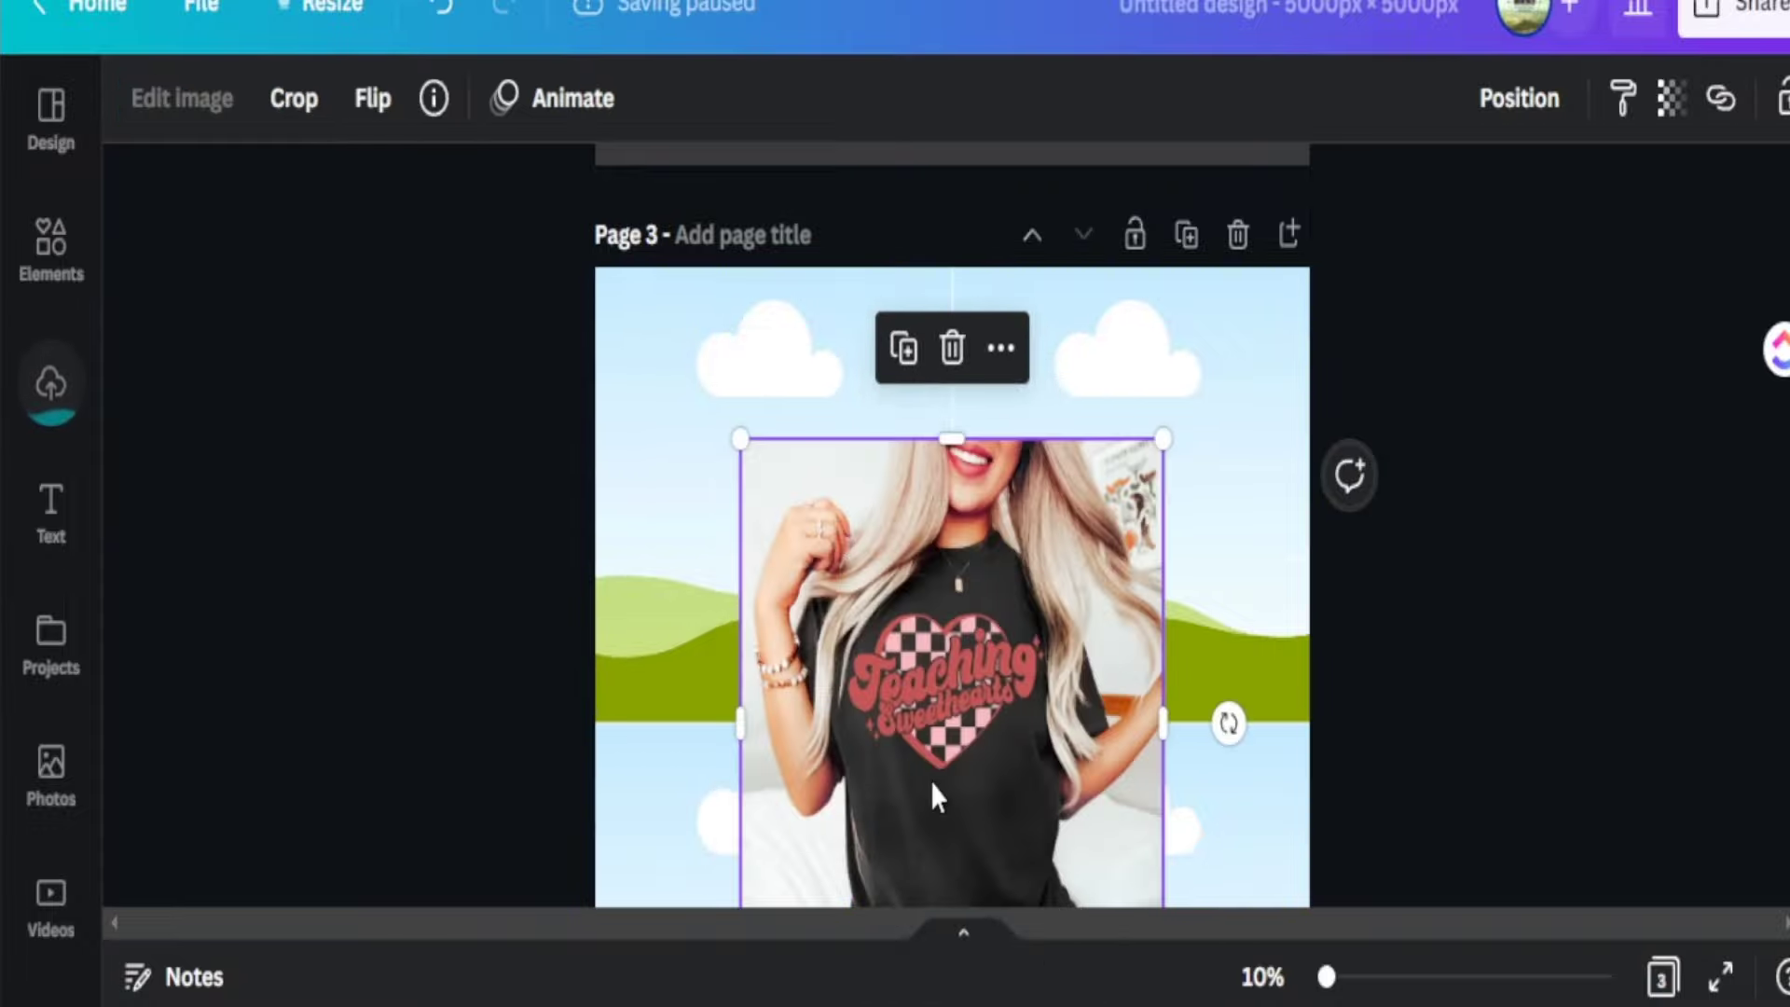
drag(931, 782, 747, 507)
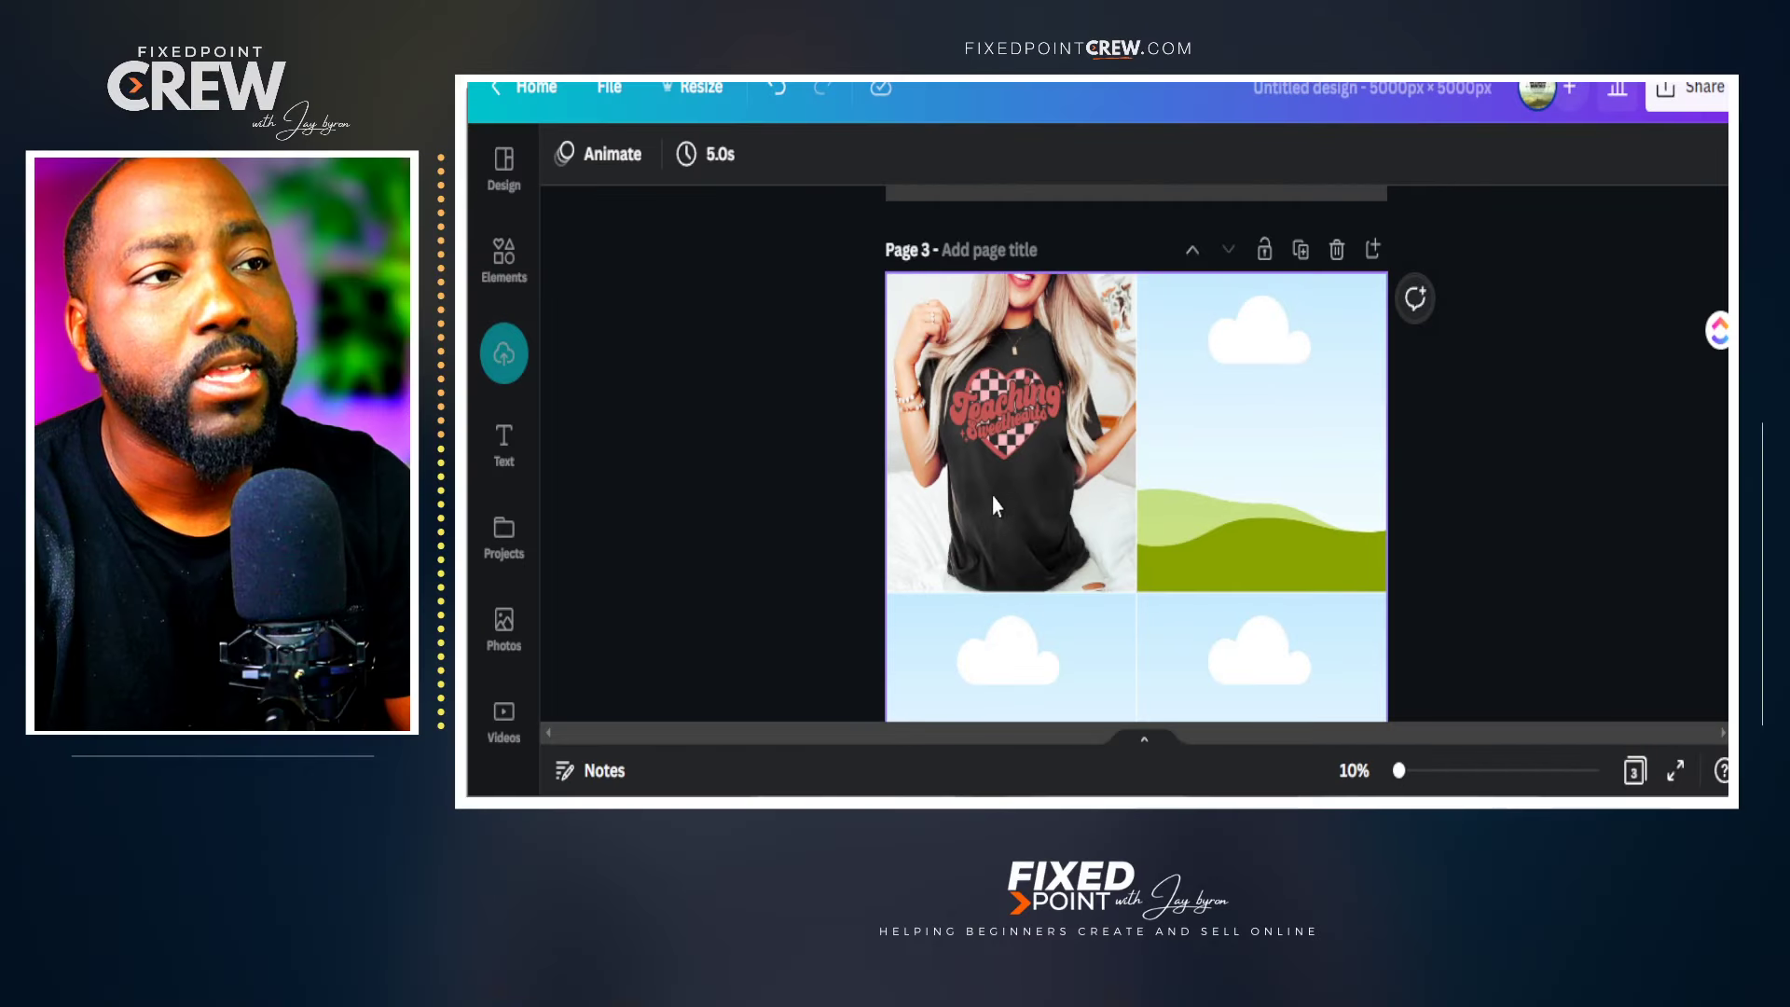
Paste the LOVE LOVE LOVE sweatshirt photo onto page 3 and place it in the grid's upper-right frame.
scroll(973, 336, up, 5)
scroll(1032, 355, down, 5)
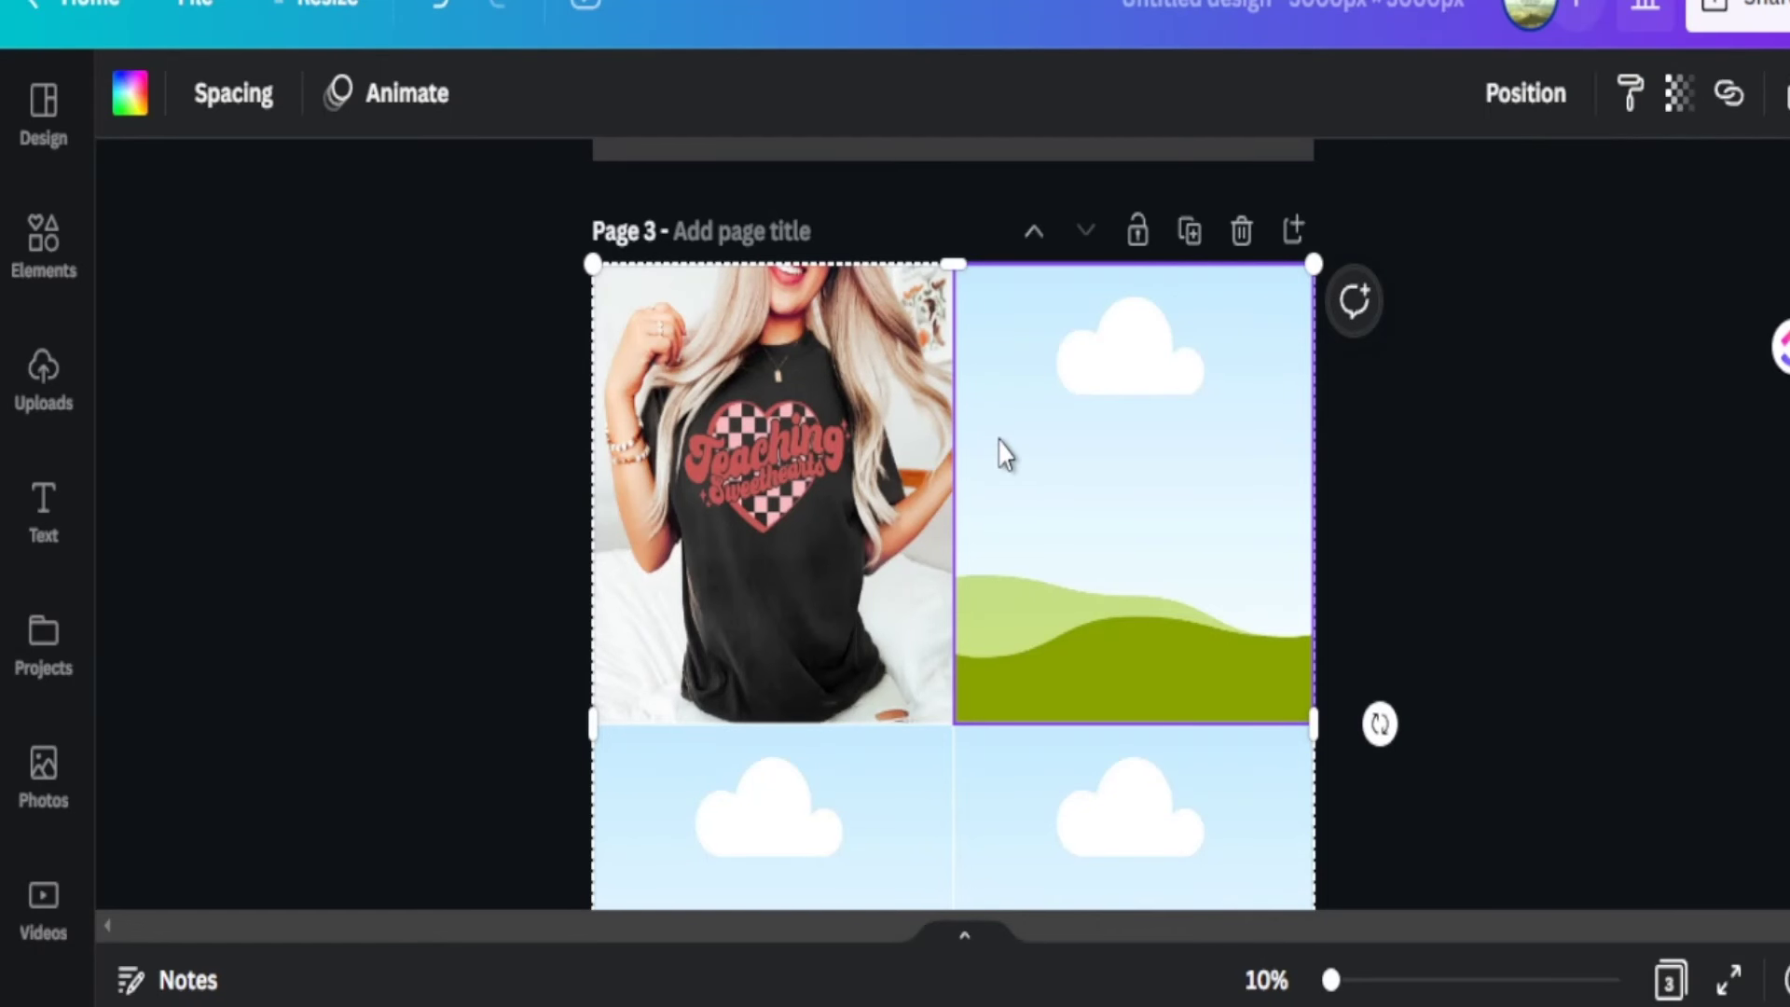
right_click(999, 452)
key(Escape)
key(ctrl+v)
drag(819, 659, 1149, 401)
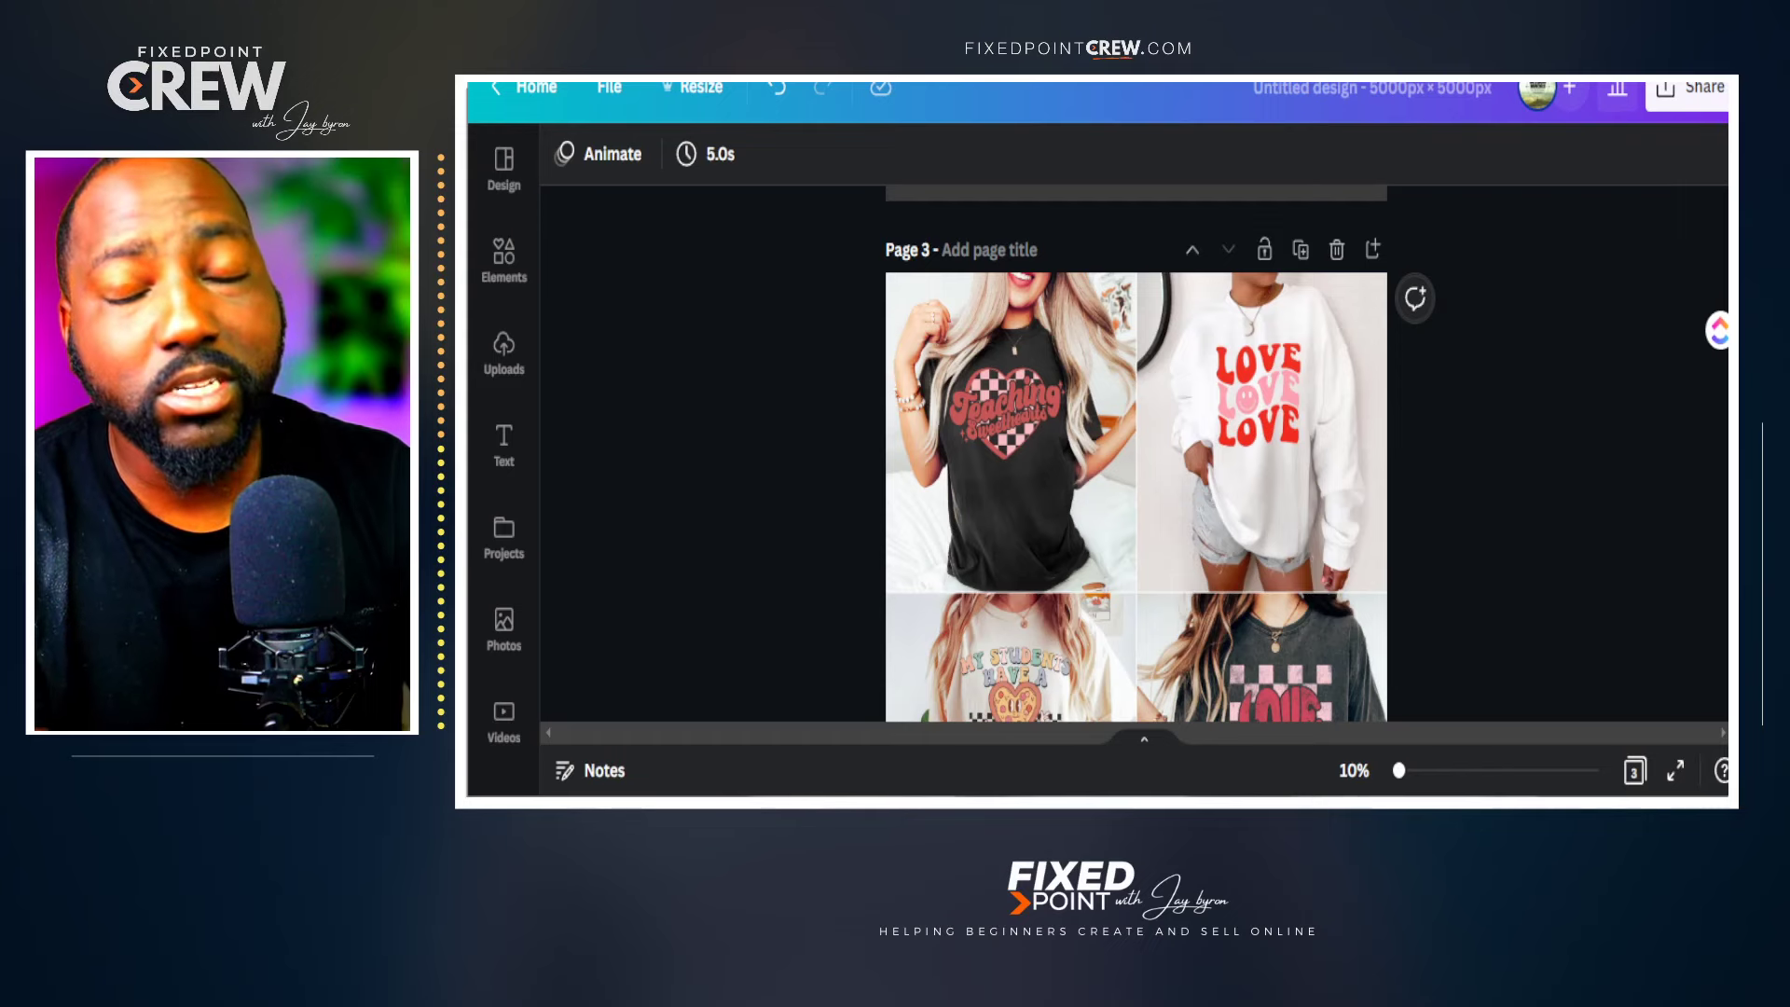
Open the notes for page 3 and add the full Etsy title of the Teaching Sweethearts shirt, followed by a blank line.
click(580, 770)
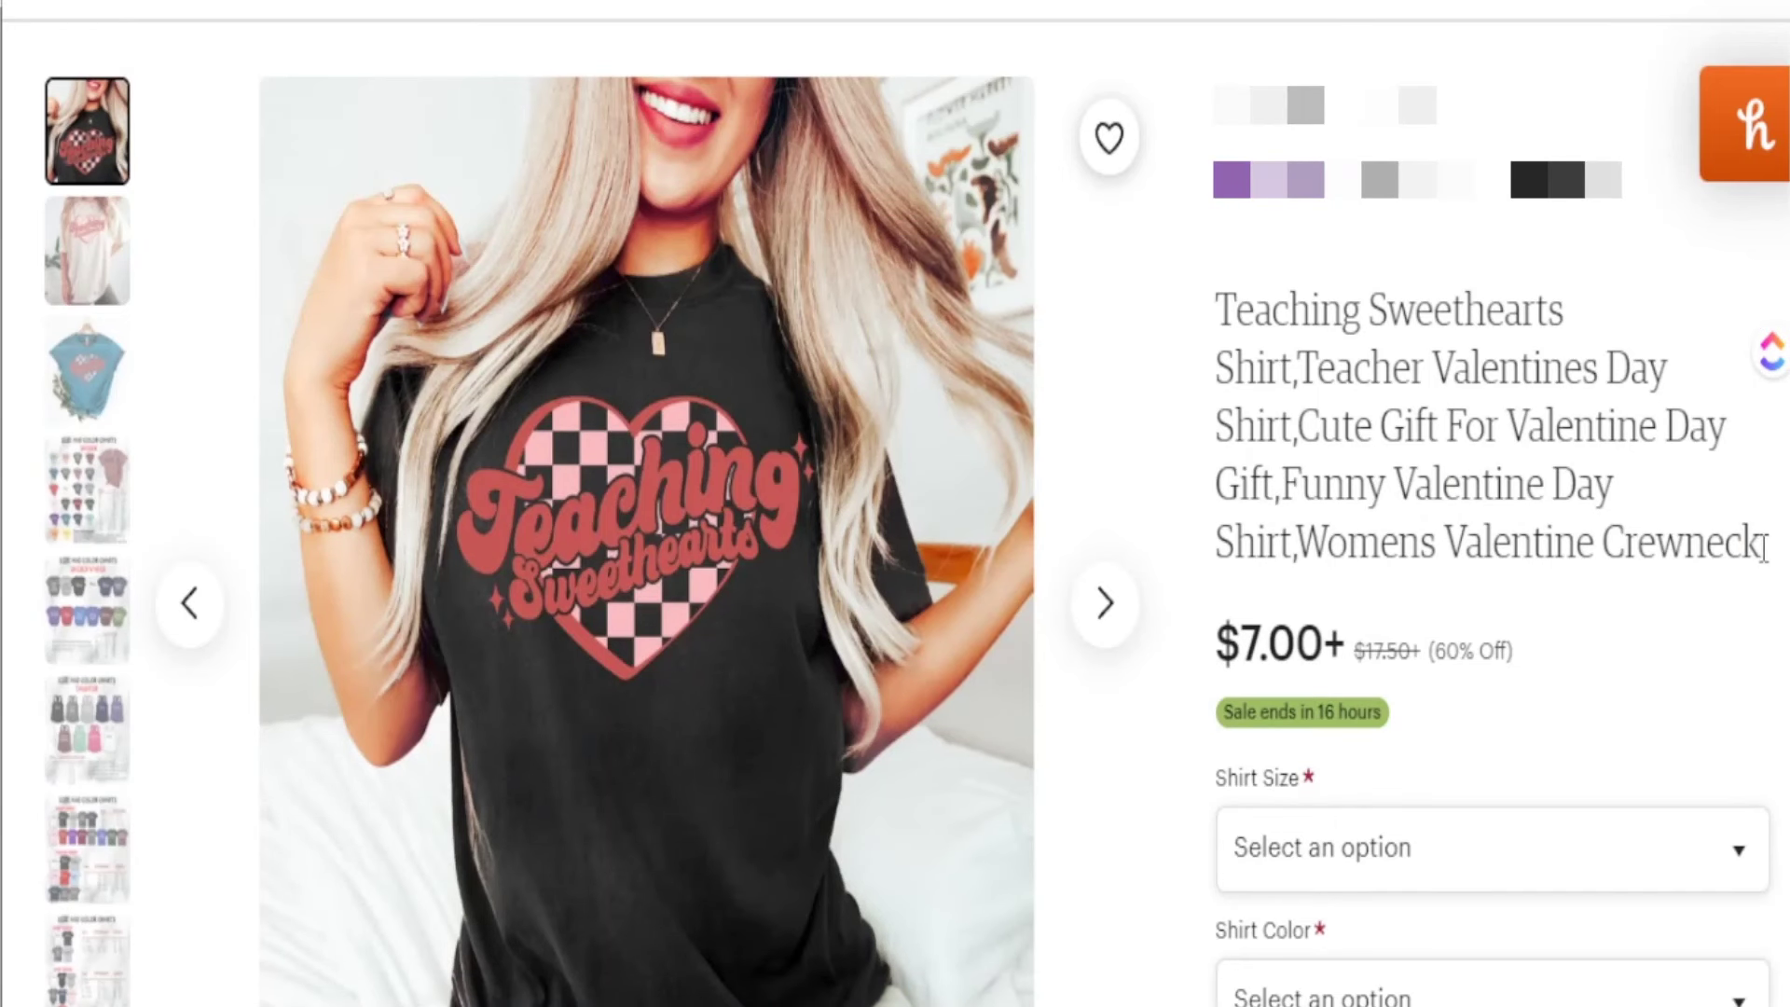
drag(1765, 548, 1225, 310)
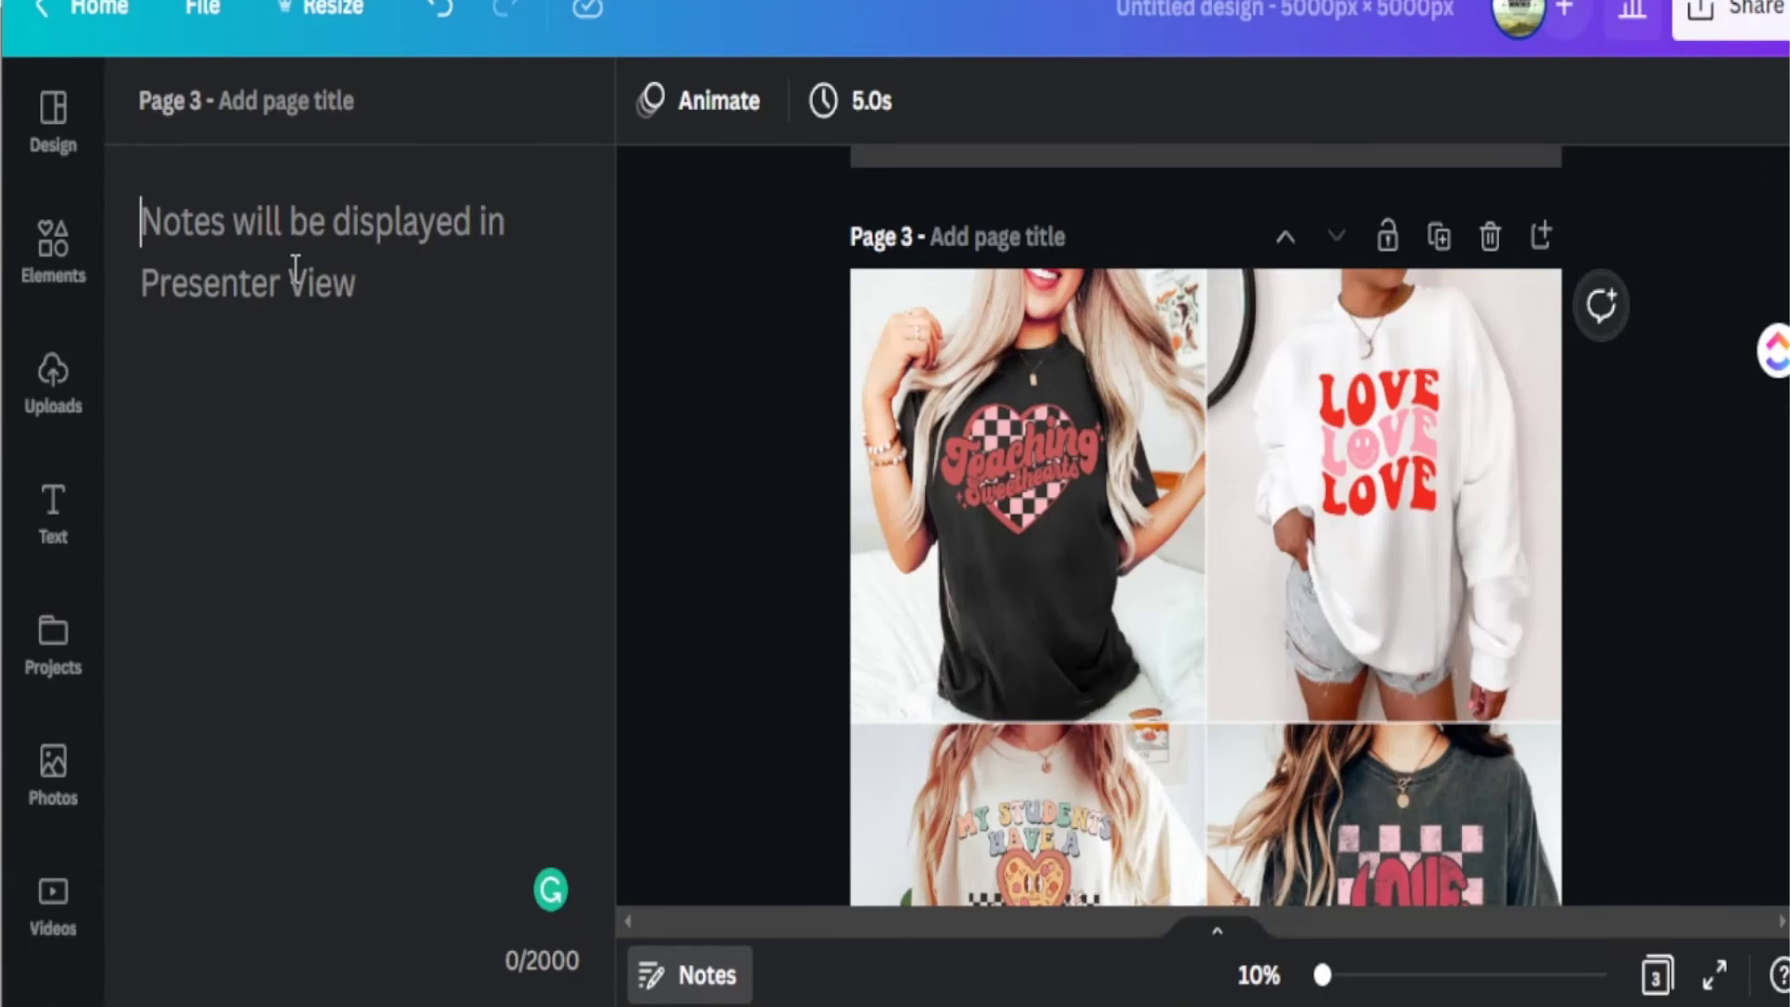
text(Teaching Sweethearts Shirt,Teacher Valentines Day Shirt,Cute Gift For Valentine Day Gift,Funny Valentine Day Shirt,Womens Valentine Crewneck)
key(Return)
key(Return)
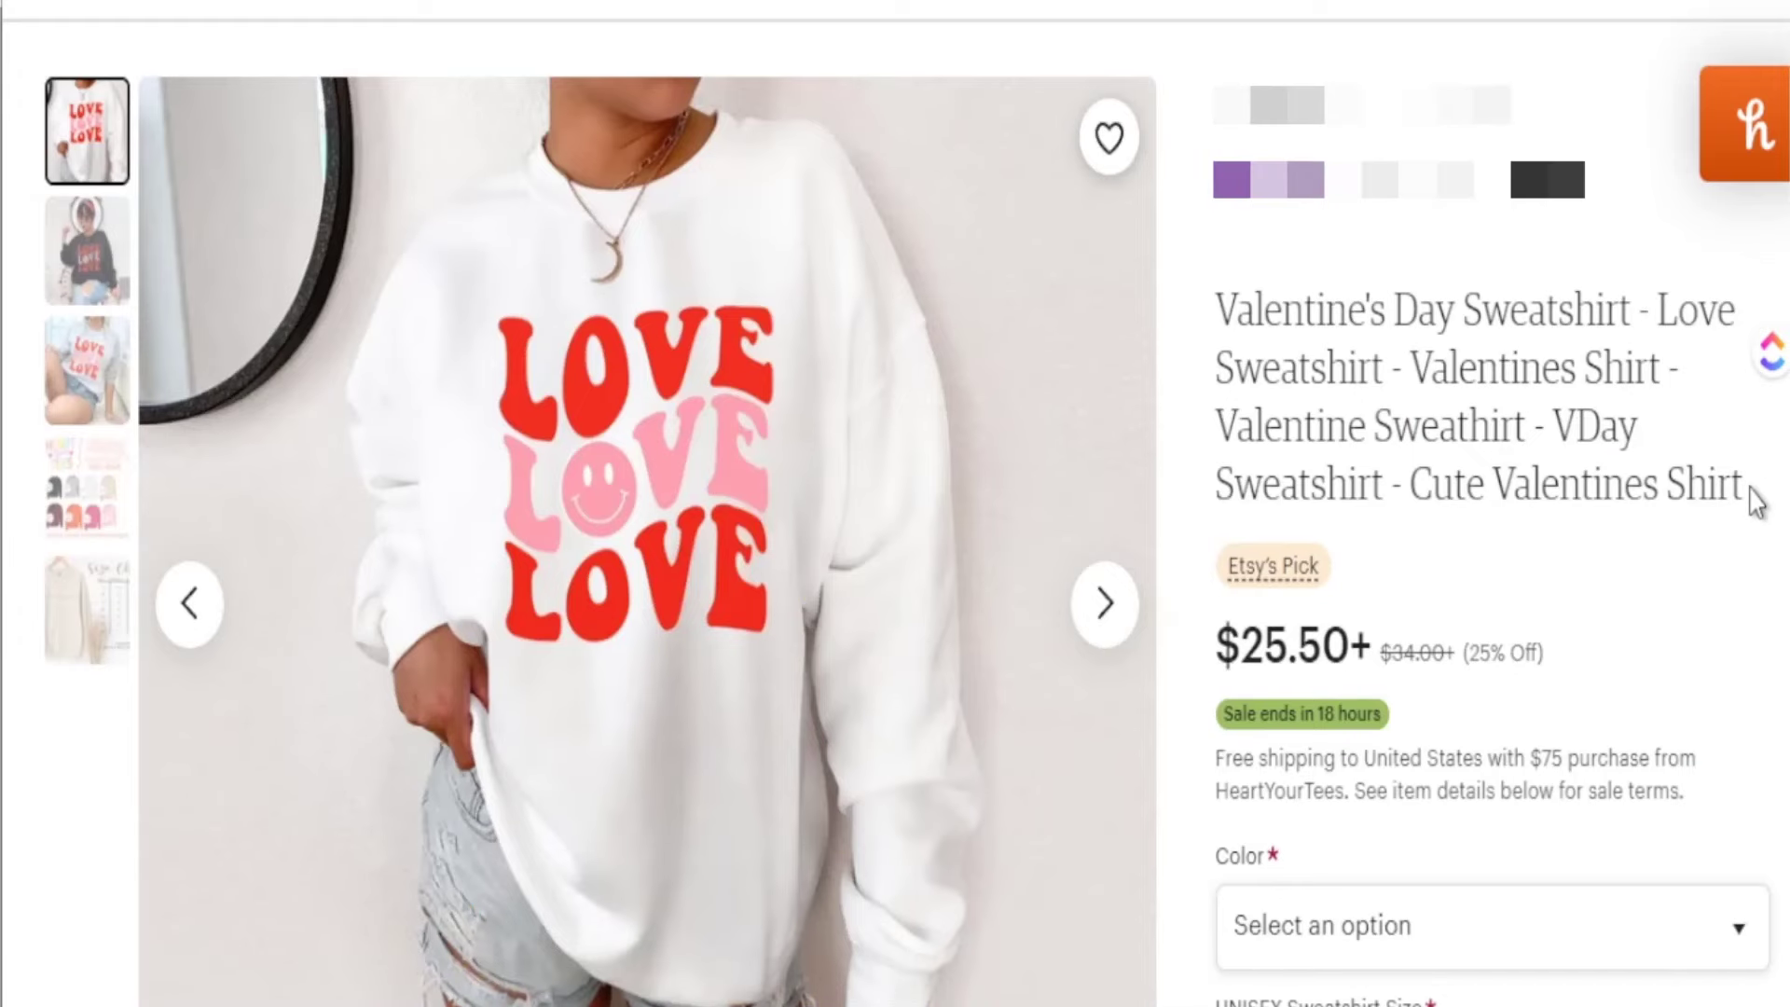
Copy the Etsy title beginning "Valentine's Day Sweatshirt - Love Sweatshirt" into the page 3 notes as a separate paragraph.
drag(1732, 484, 1223, 317)
key(ctrl+c)
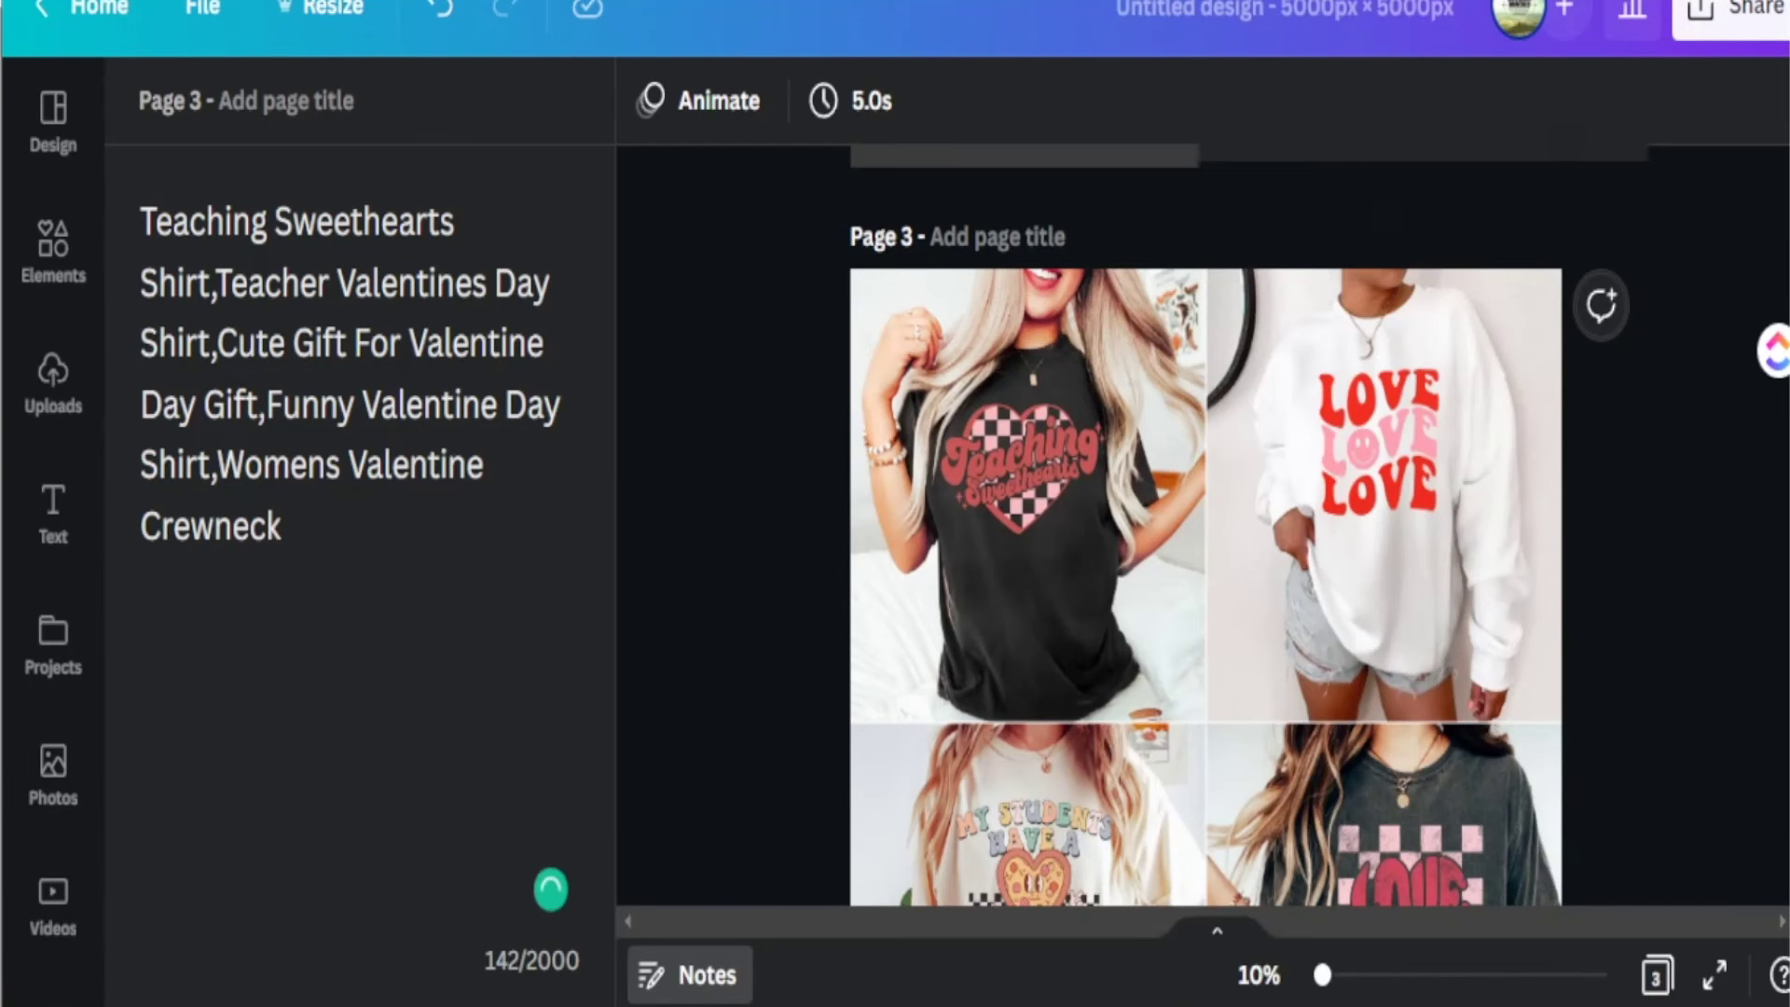
click(360, 623)
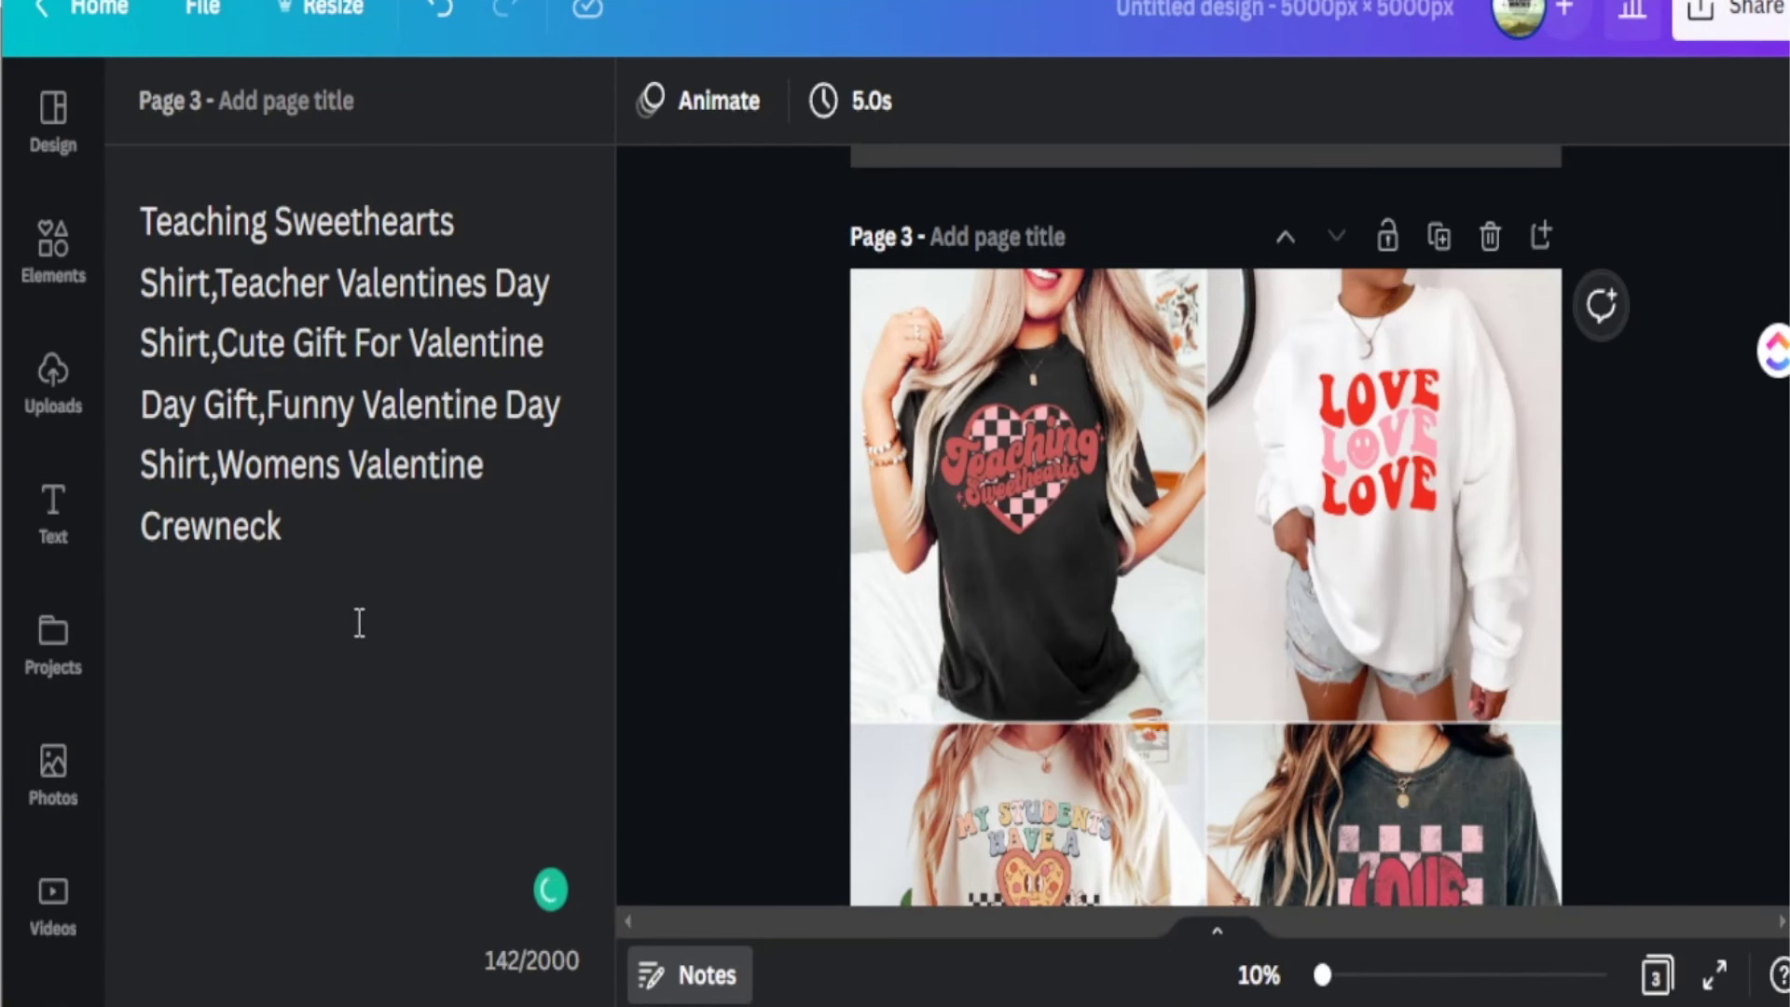
key(ctrl+v)
key(Return)
key(Return)
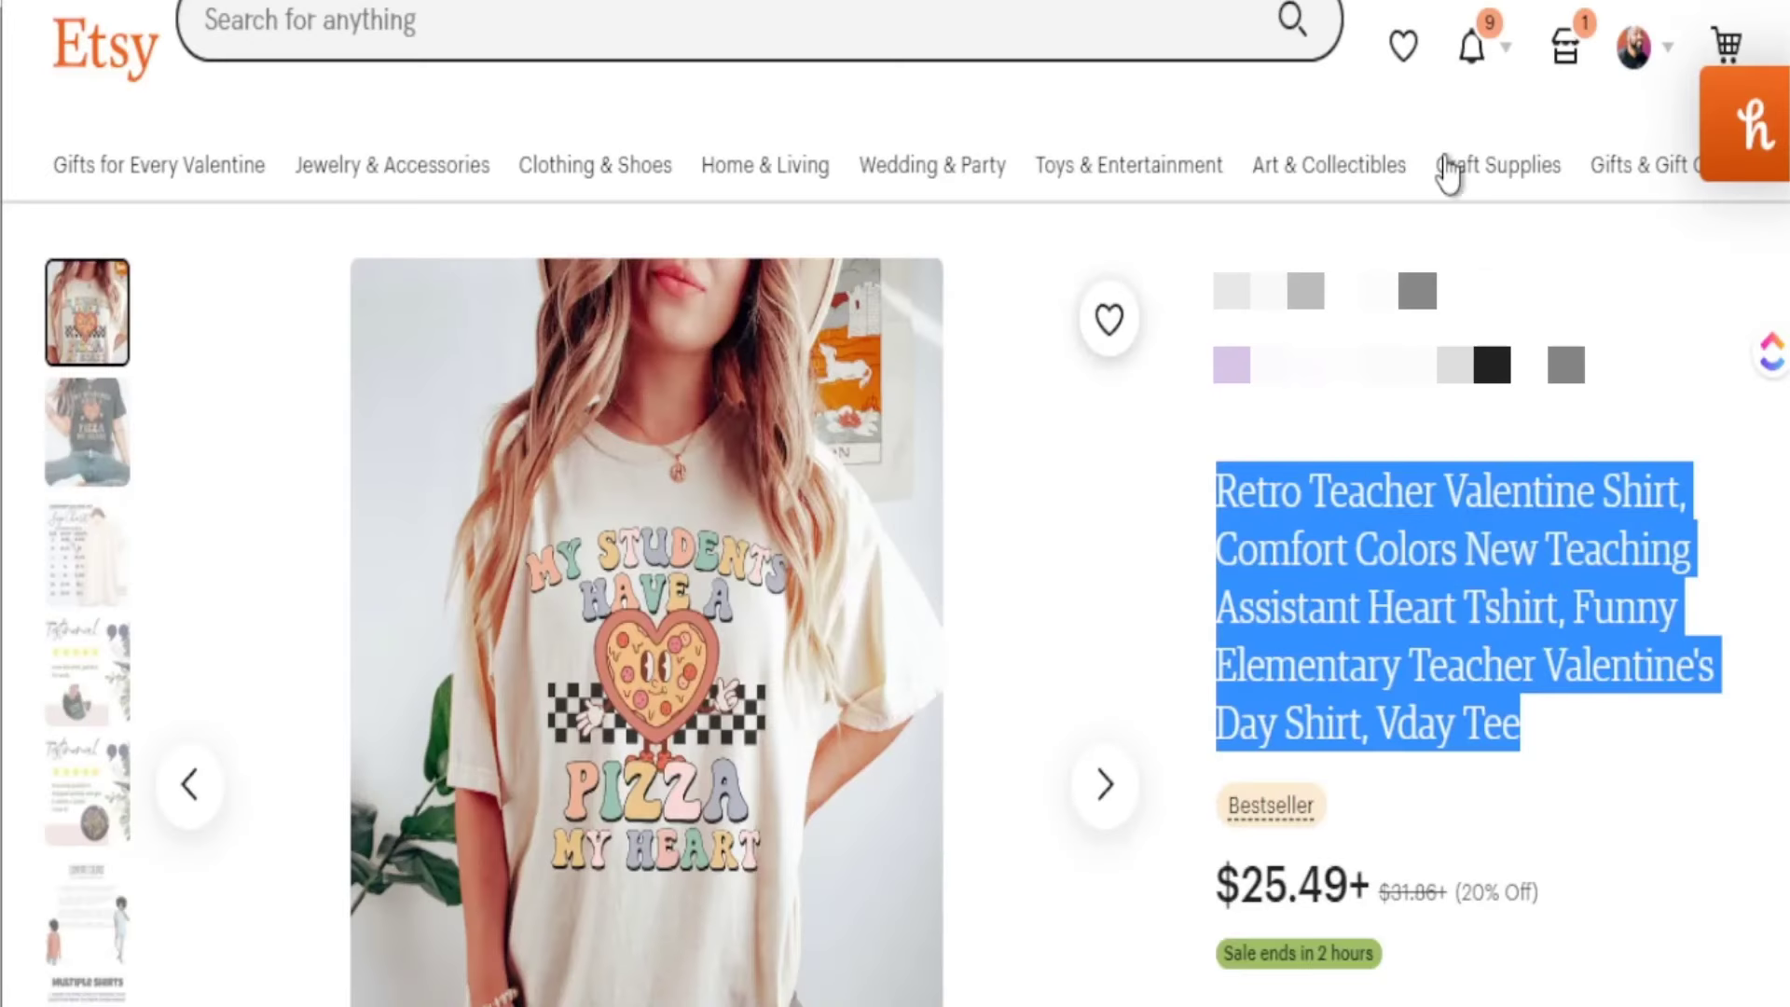
Add the Retro Teacher Valentine Shirt and Comfort Colors Valentine Heart Shirt listing titles to the page 3 notes as separate paragraphs.
drag(1548, 735, 1217, 491)
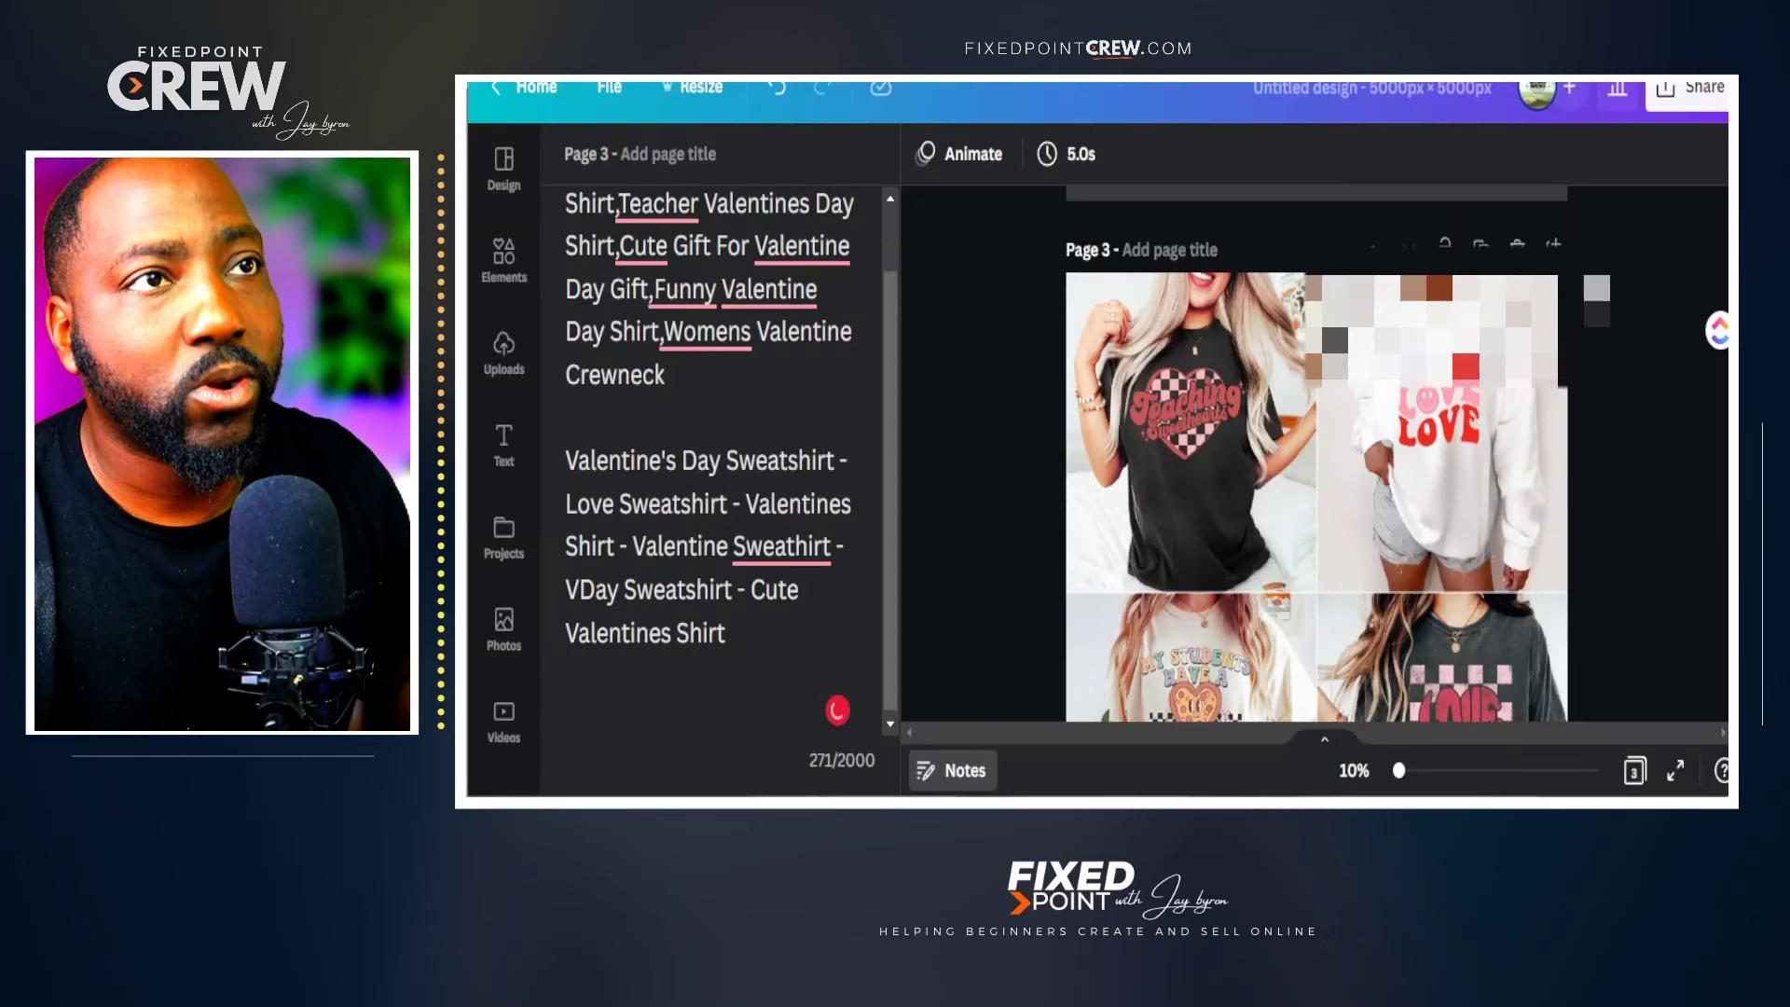
text(Retro Teacher Valentine Shirt, Comfort Colors New Teaching Assistant Heart Tshirt, Funny Elementary Teacher Valentine's Day Shirt, Vday Tee)
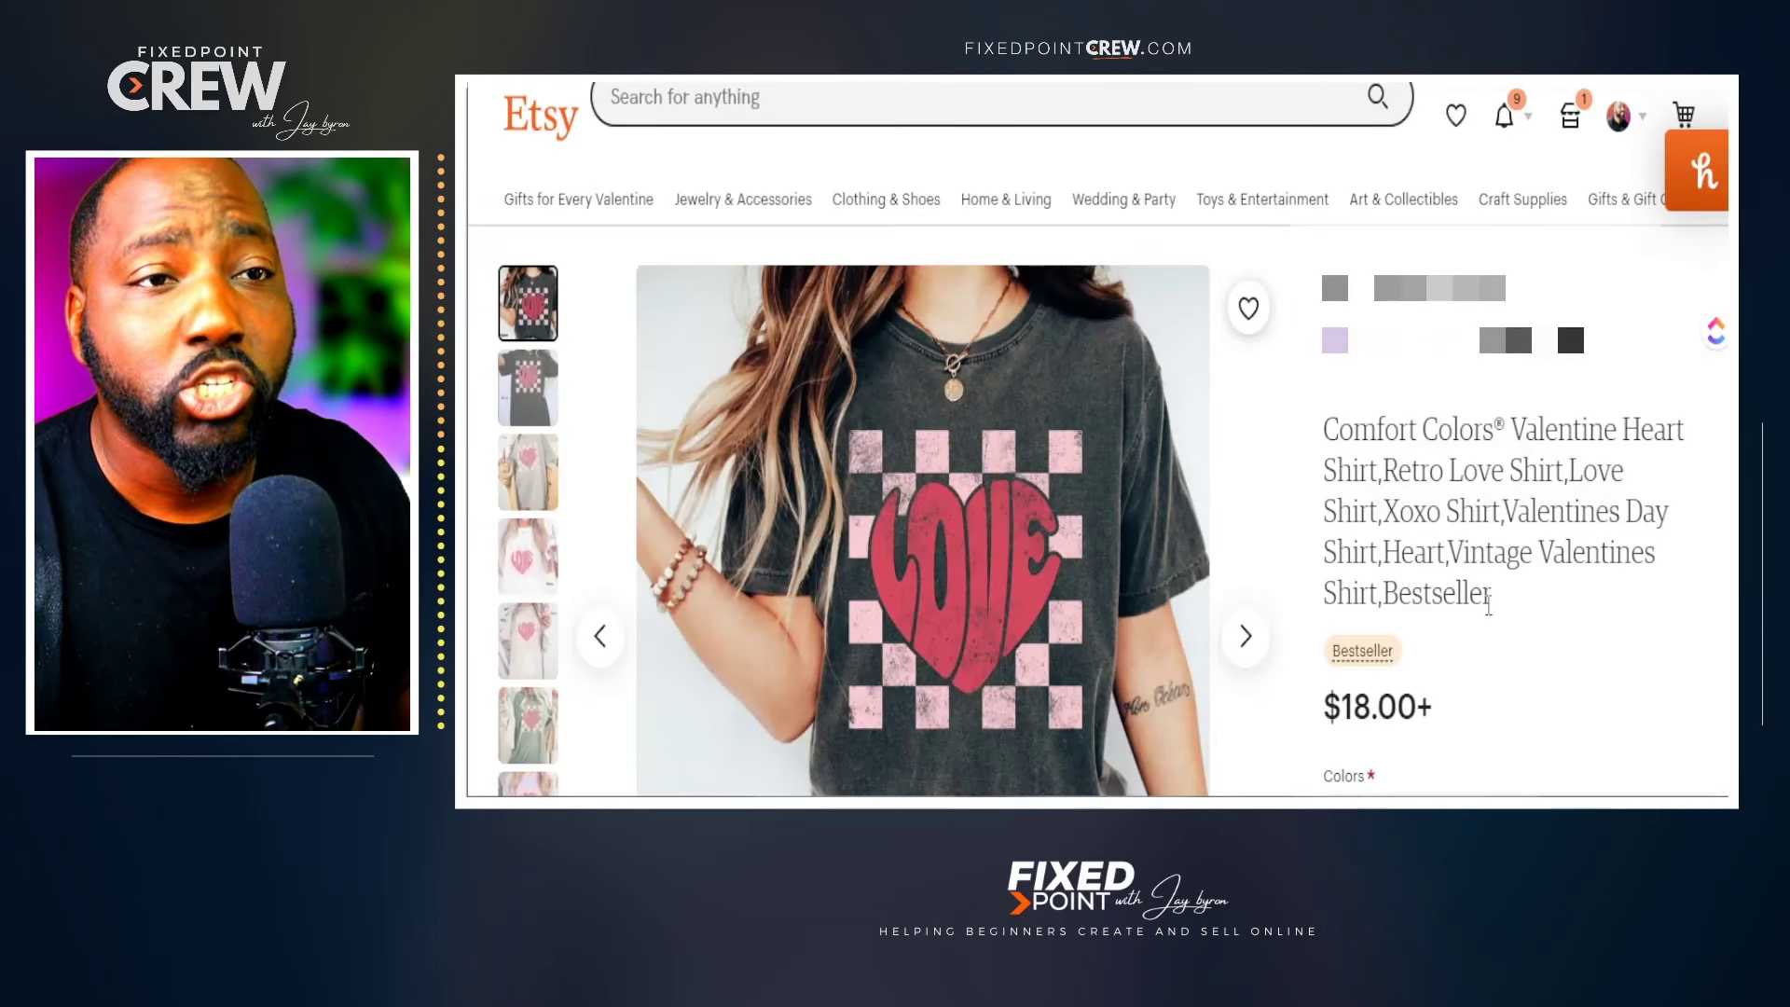
drag(1488, 595, 1324, 429)
key(ctrl+c)
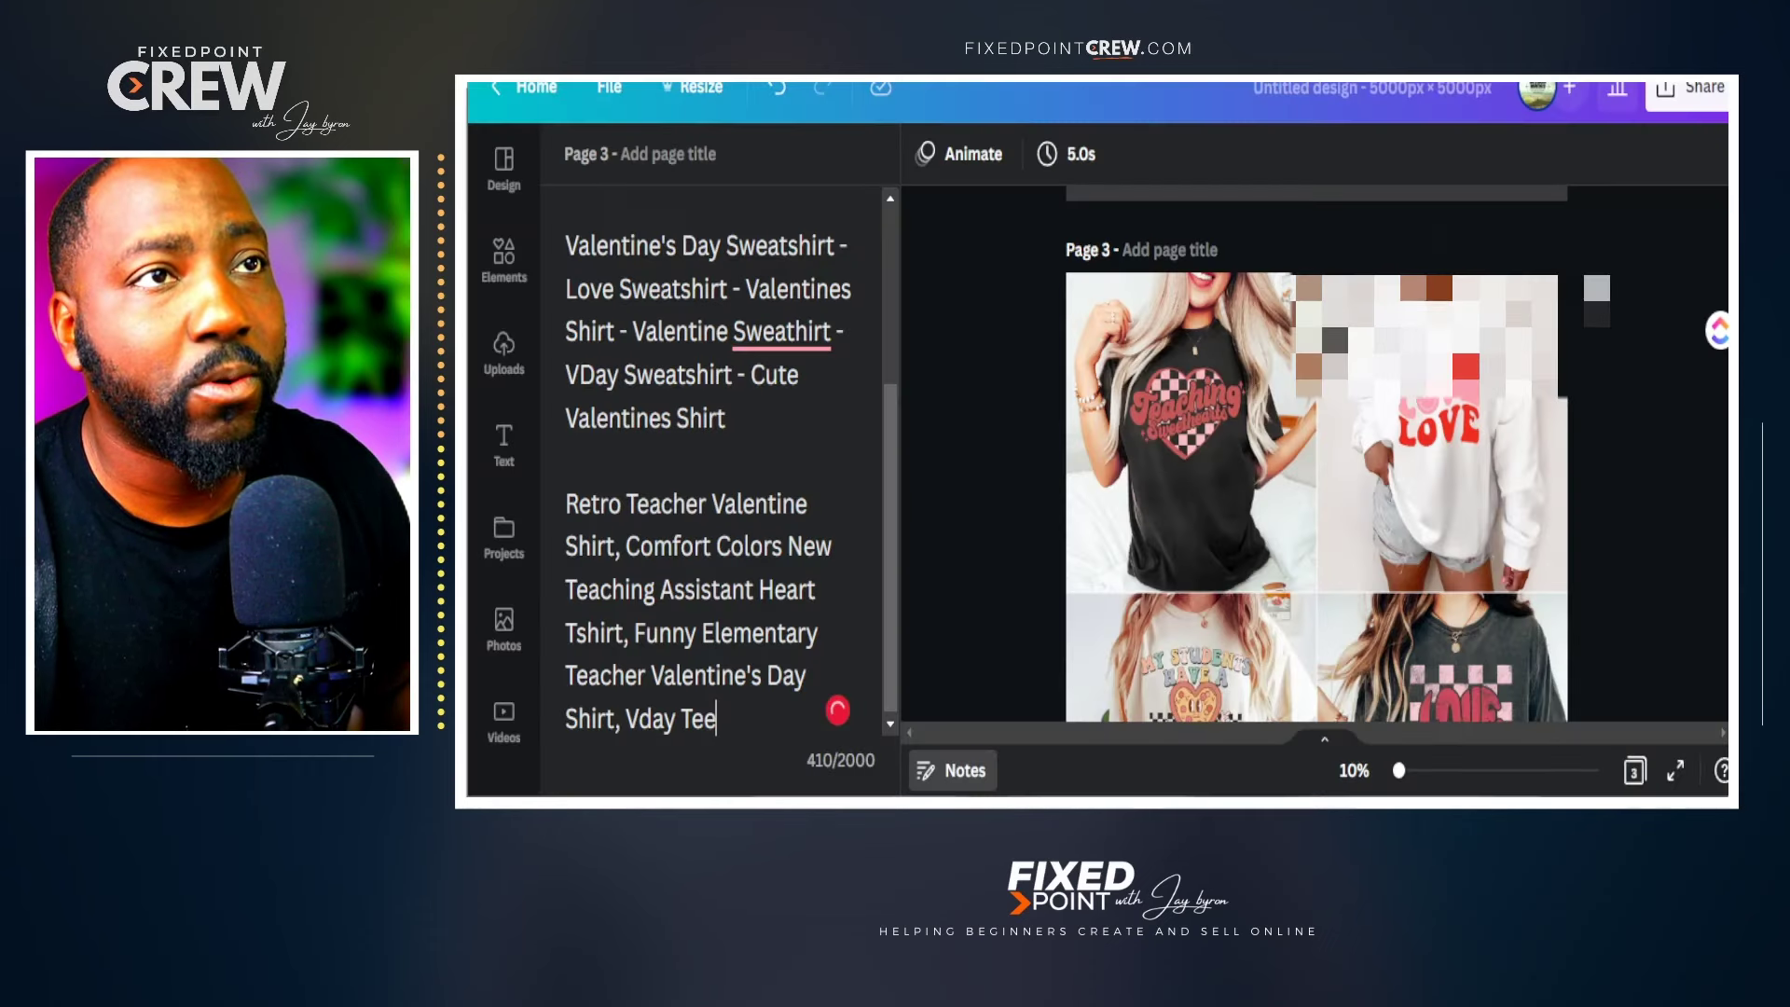
key(Return)
key(Return)
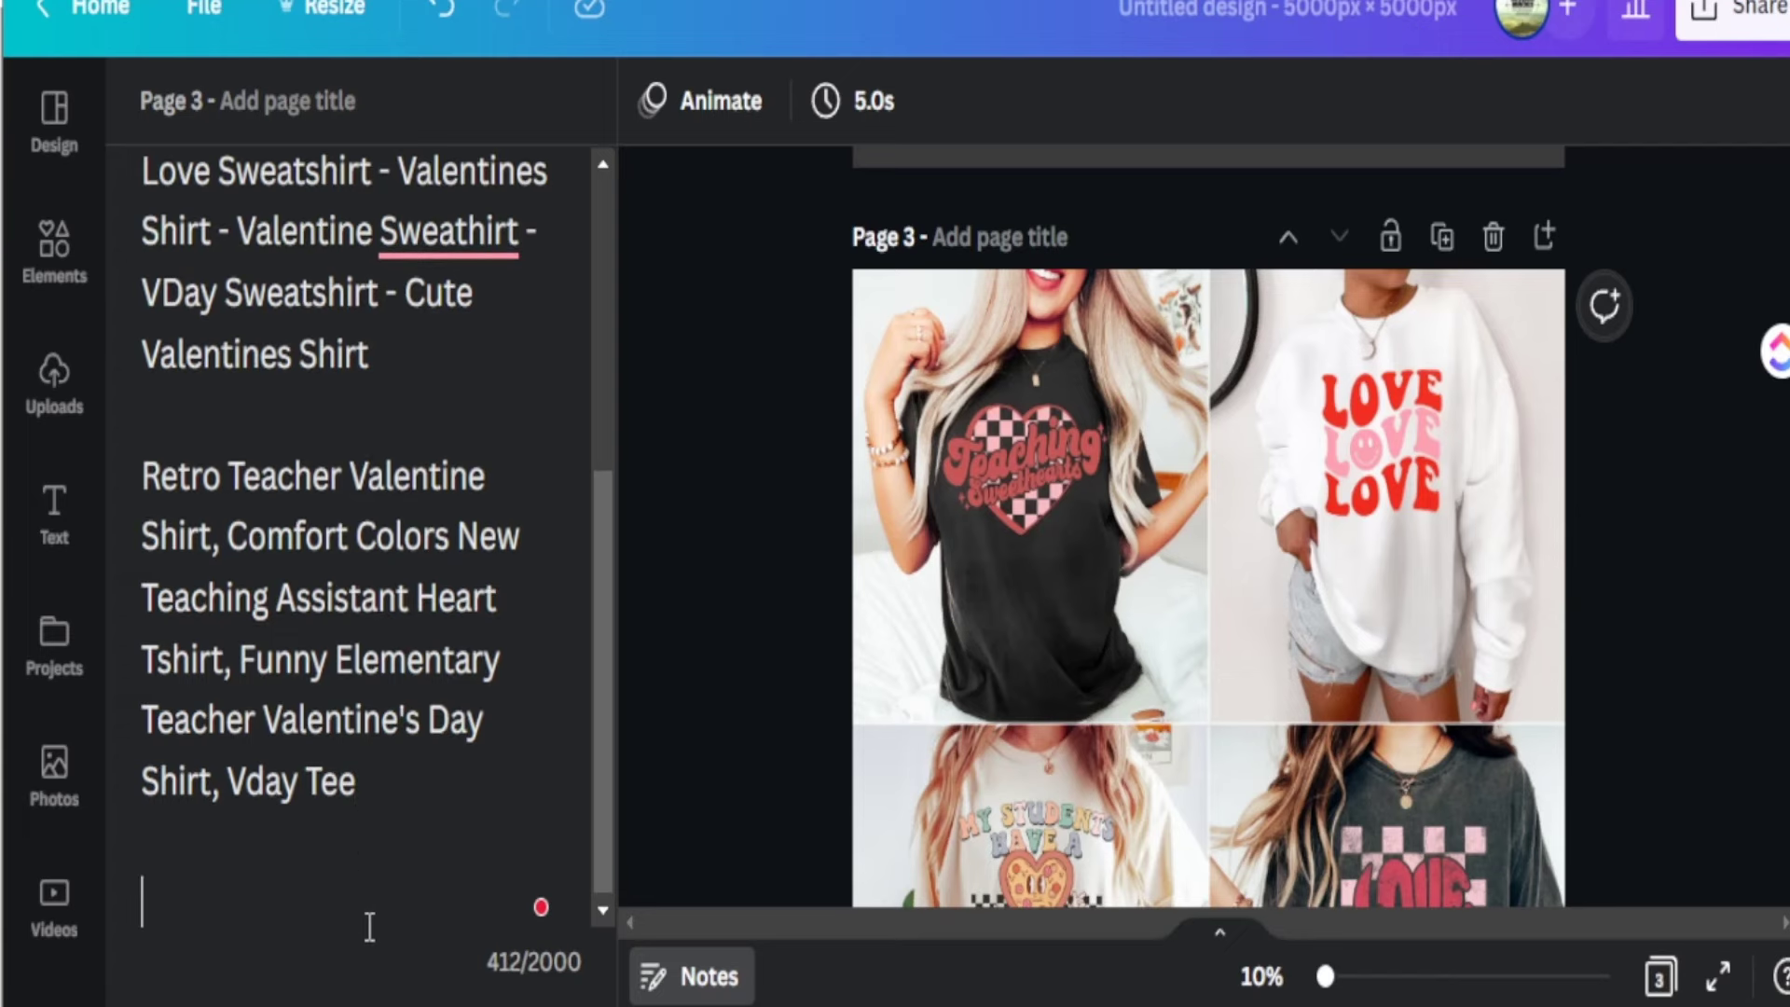
key(ctrl+v)
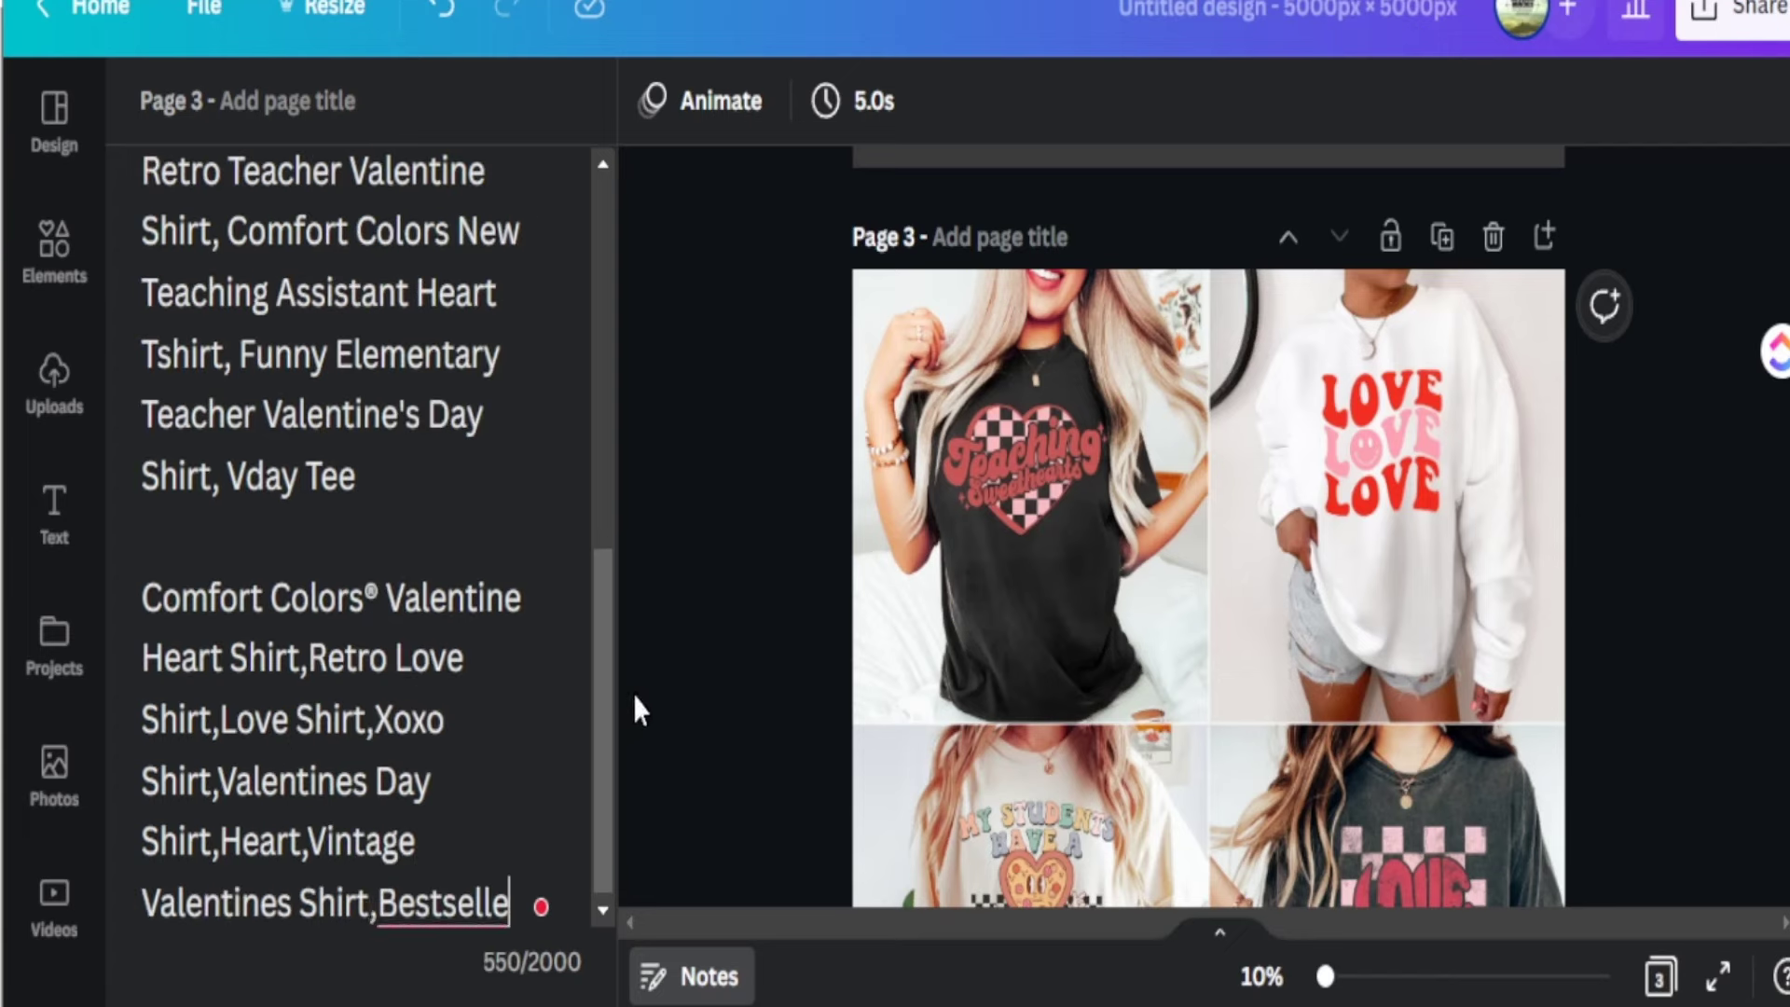
Review the first collected title in the notes, highlighting the phrase "Teaching Sweethearts".
scroll(190, 308, up, 5)
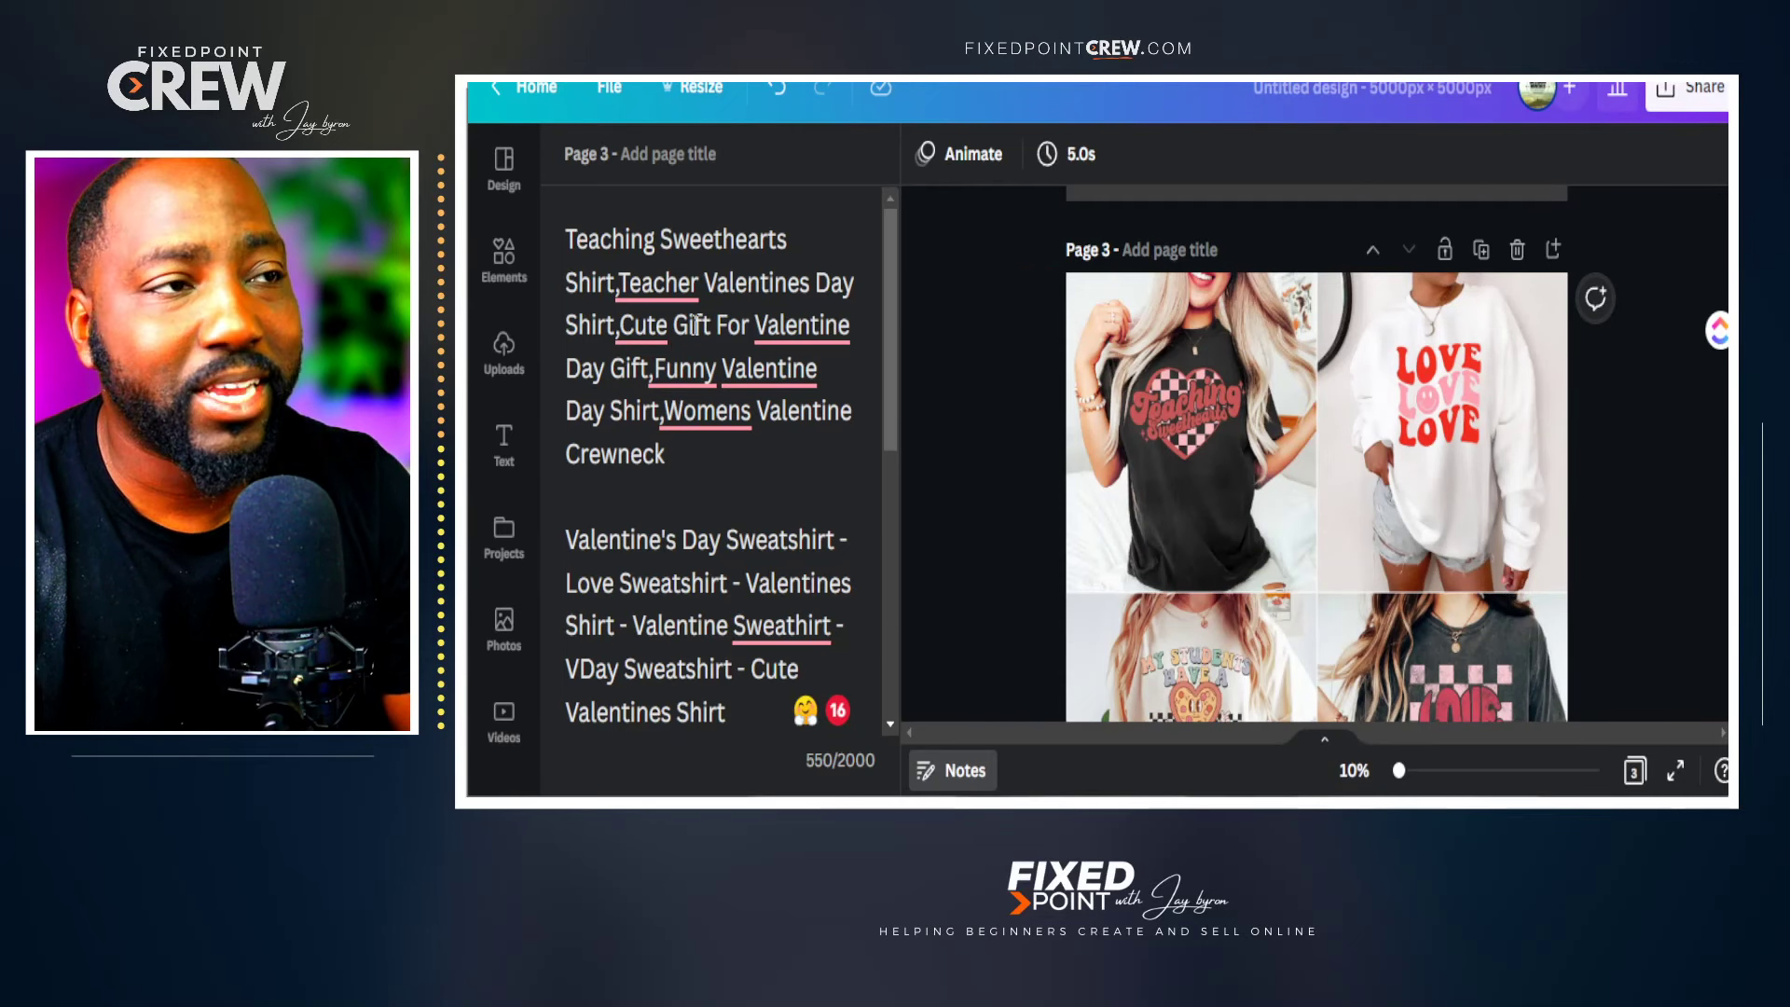
drag(566, 239, 776, 239)
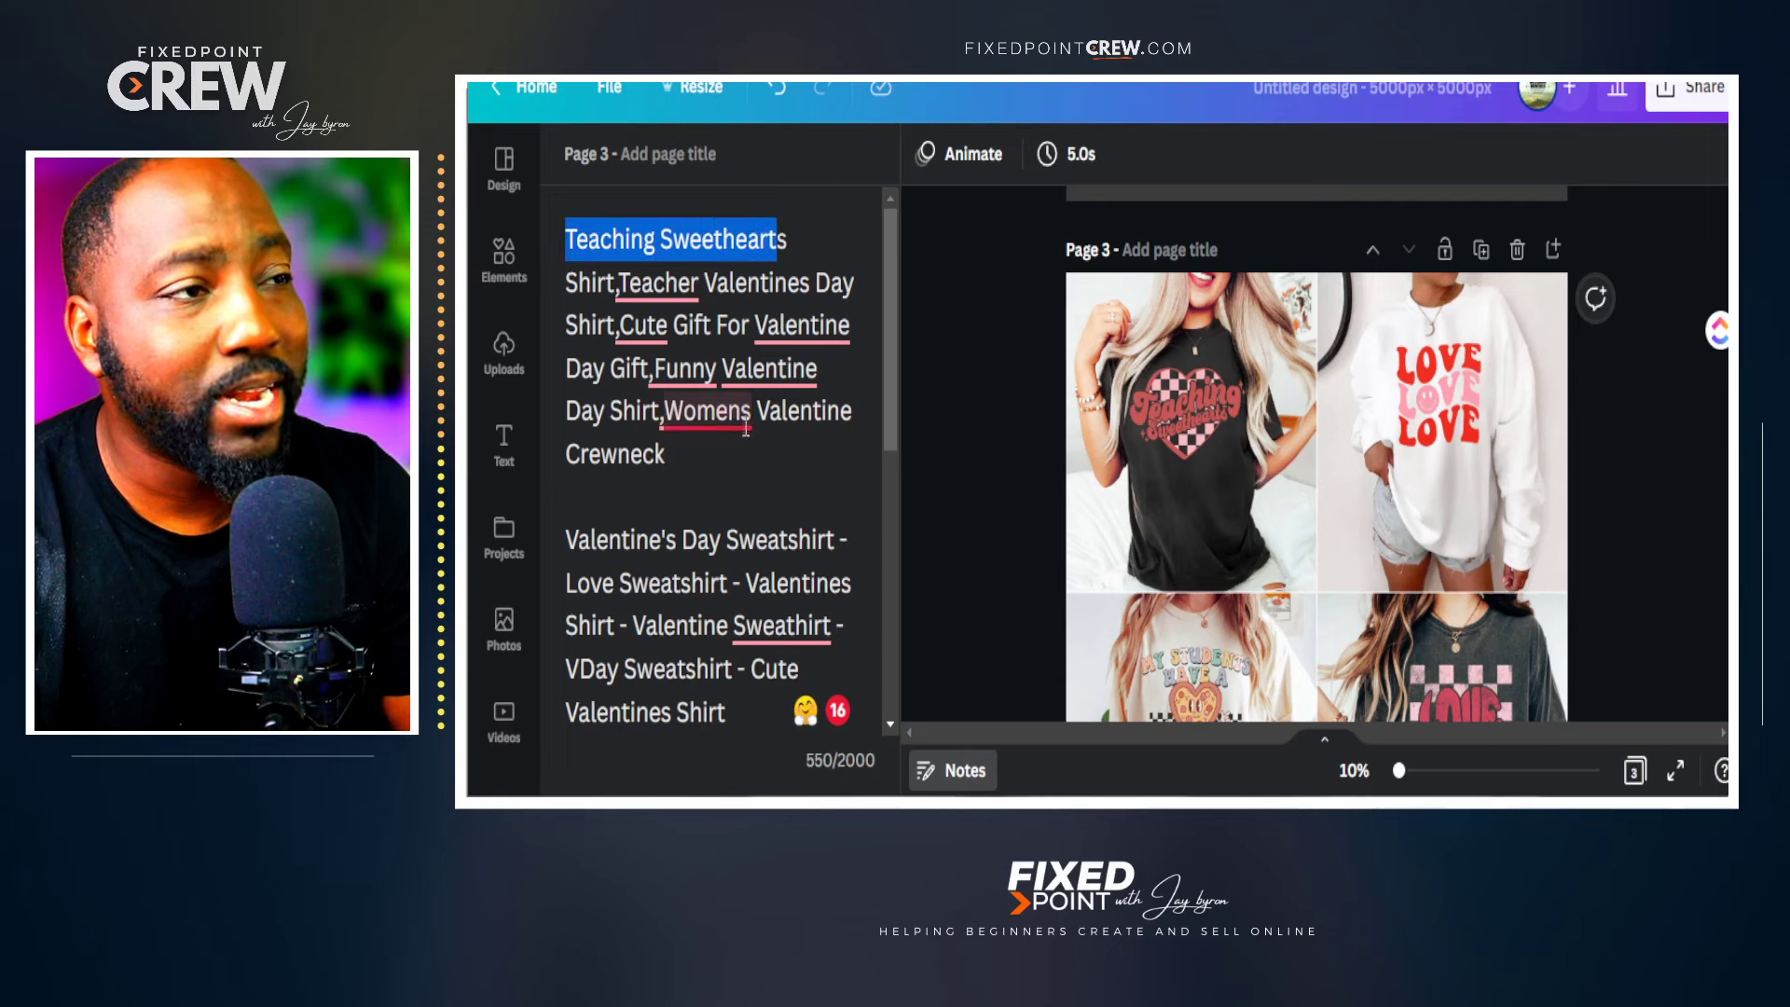
mouse_move(740, 415)
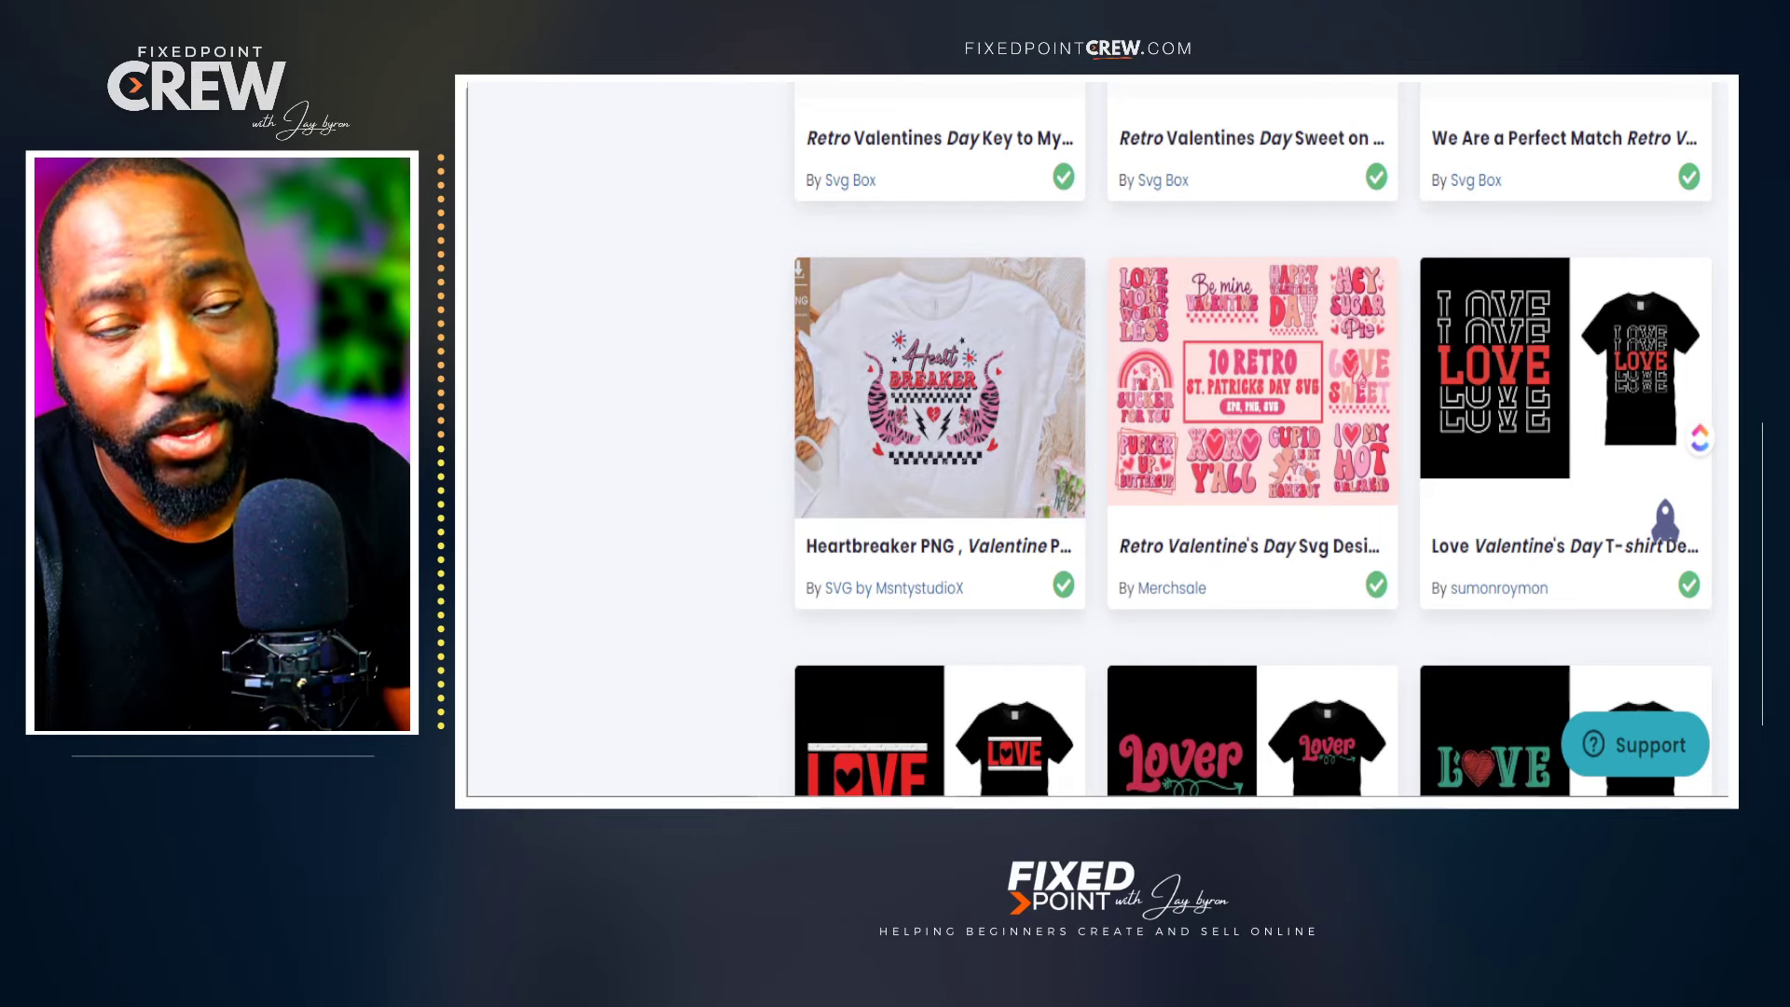
Browse the retro Valentine's Day T-shirt graphics, revisit the reference grid, and examine the Love All Day Everyday Valentines Svg Png listing.
scroll(1253, 438, down, 4)
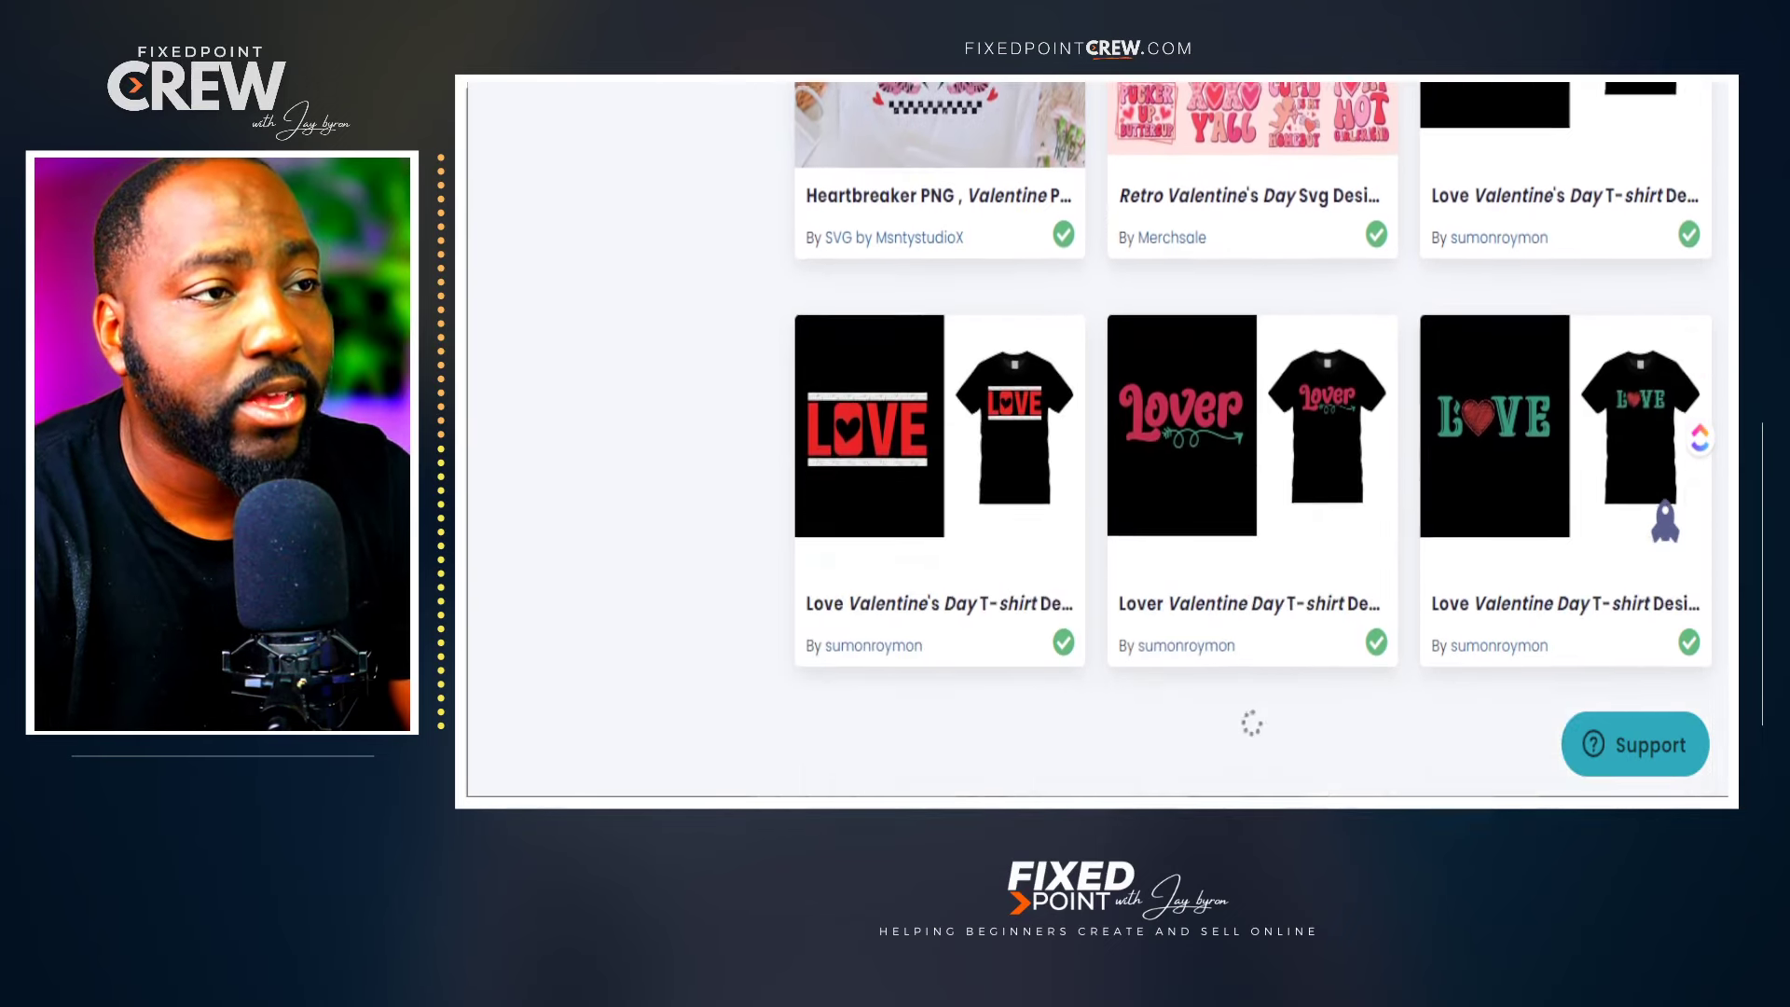
scroll(1253, 438, down, 15)
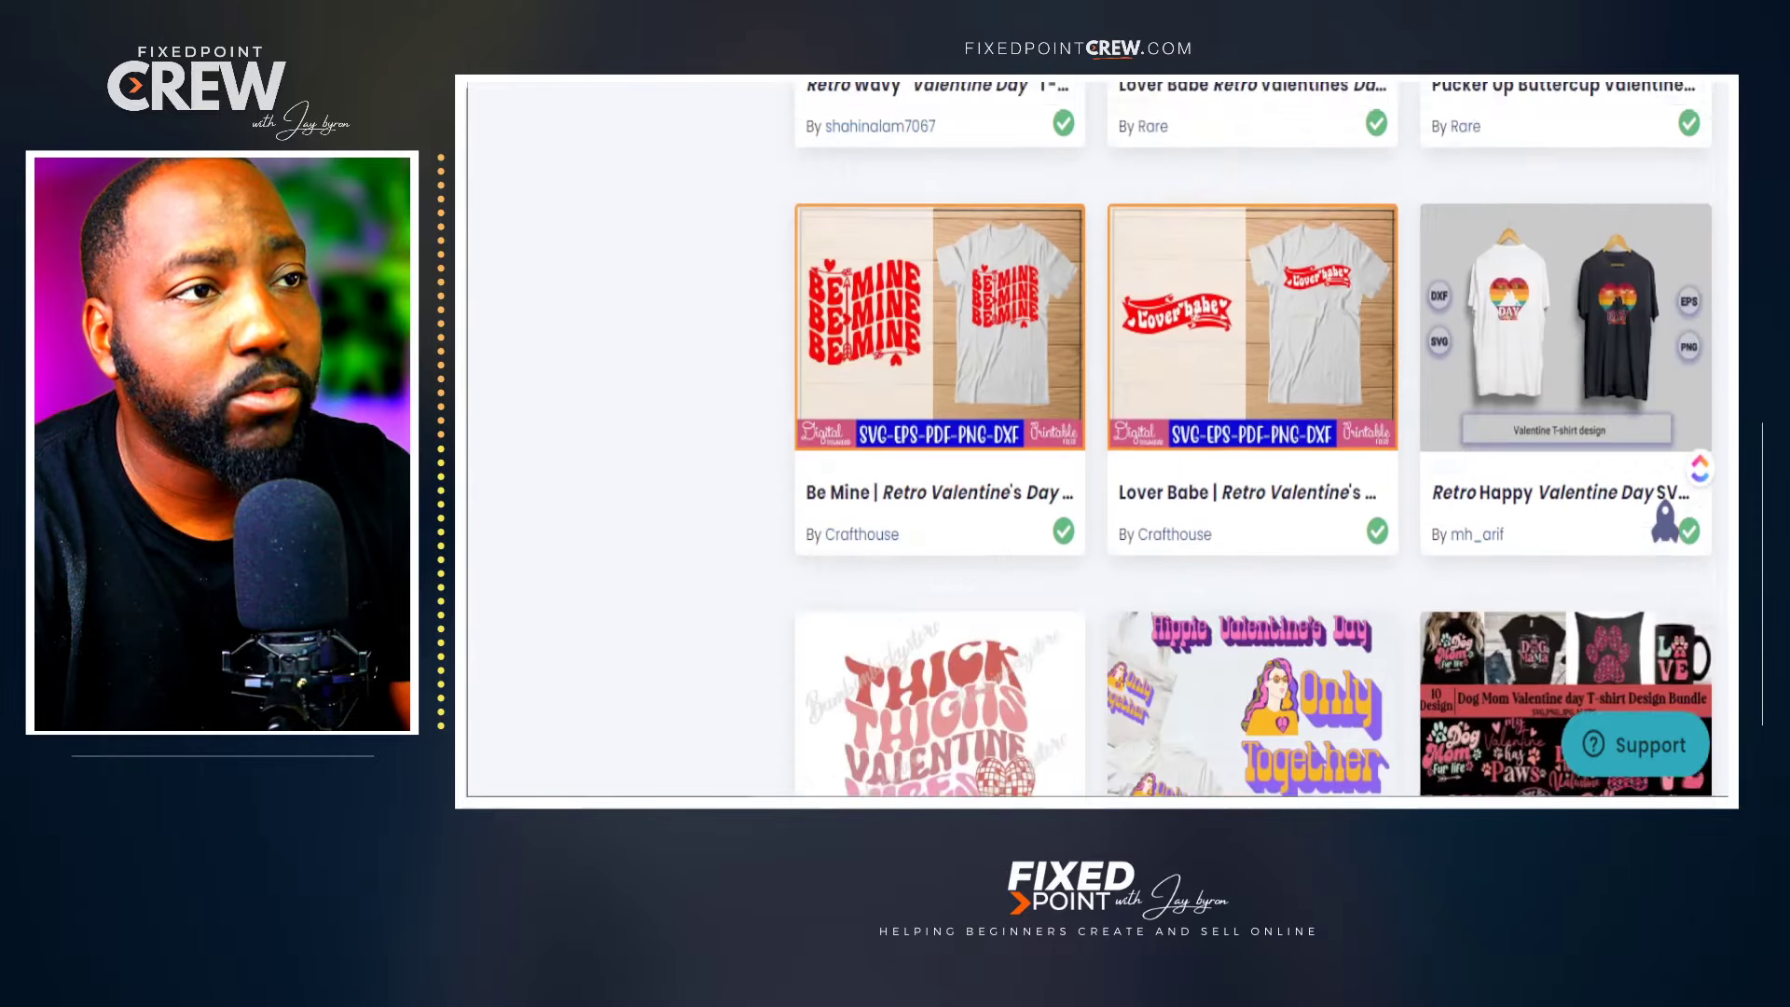
scroll(1253, 439, down, 15)
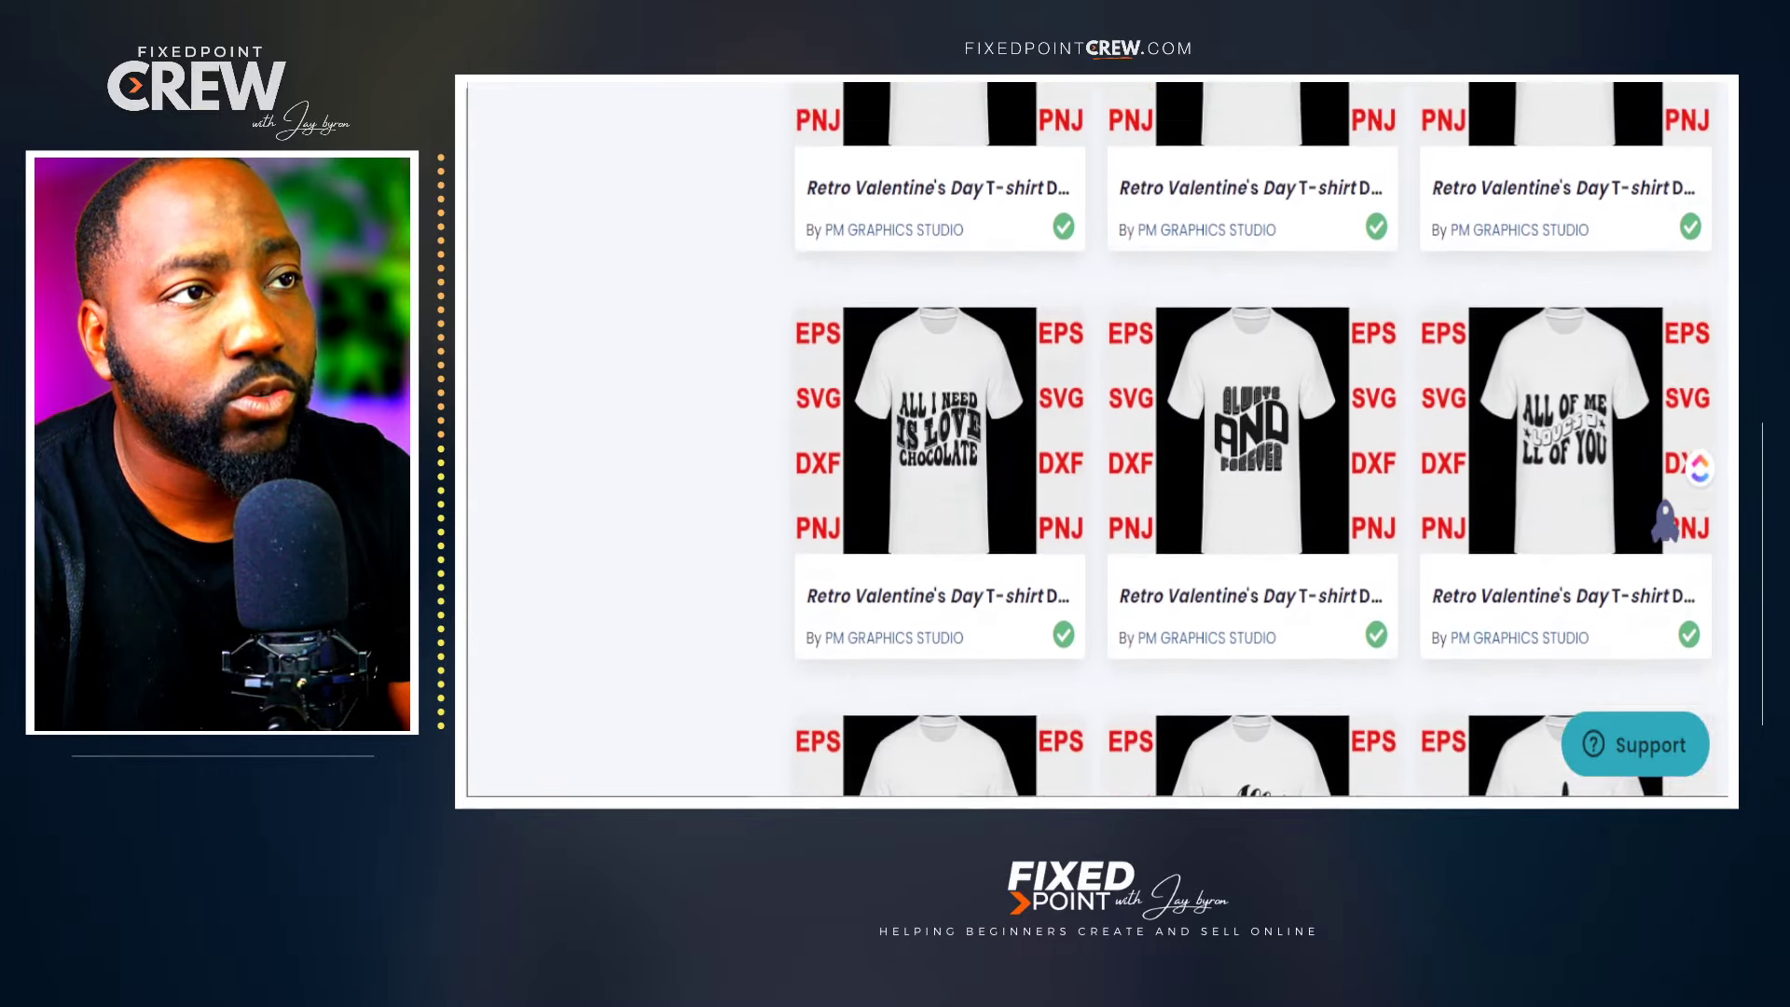
scroll(1253, 439, up, 20)
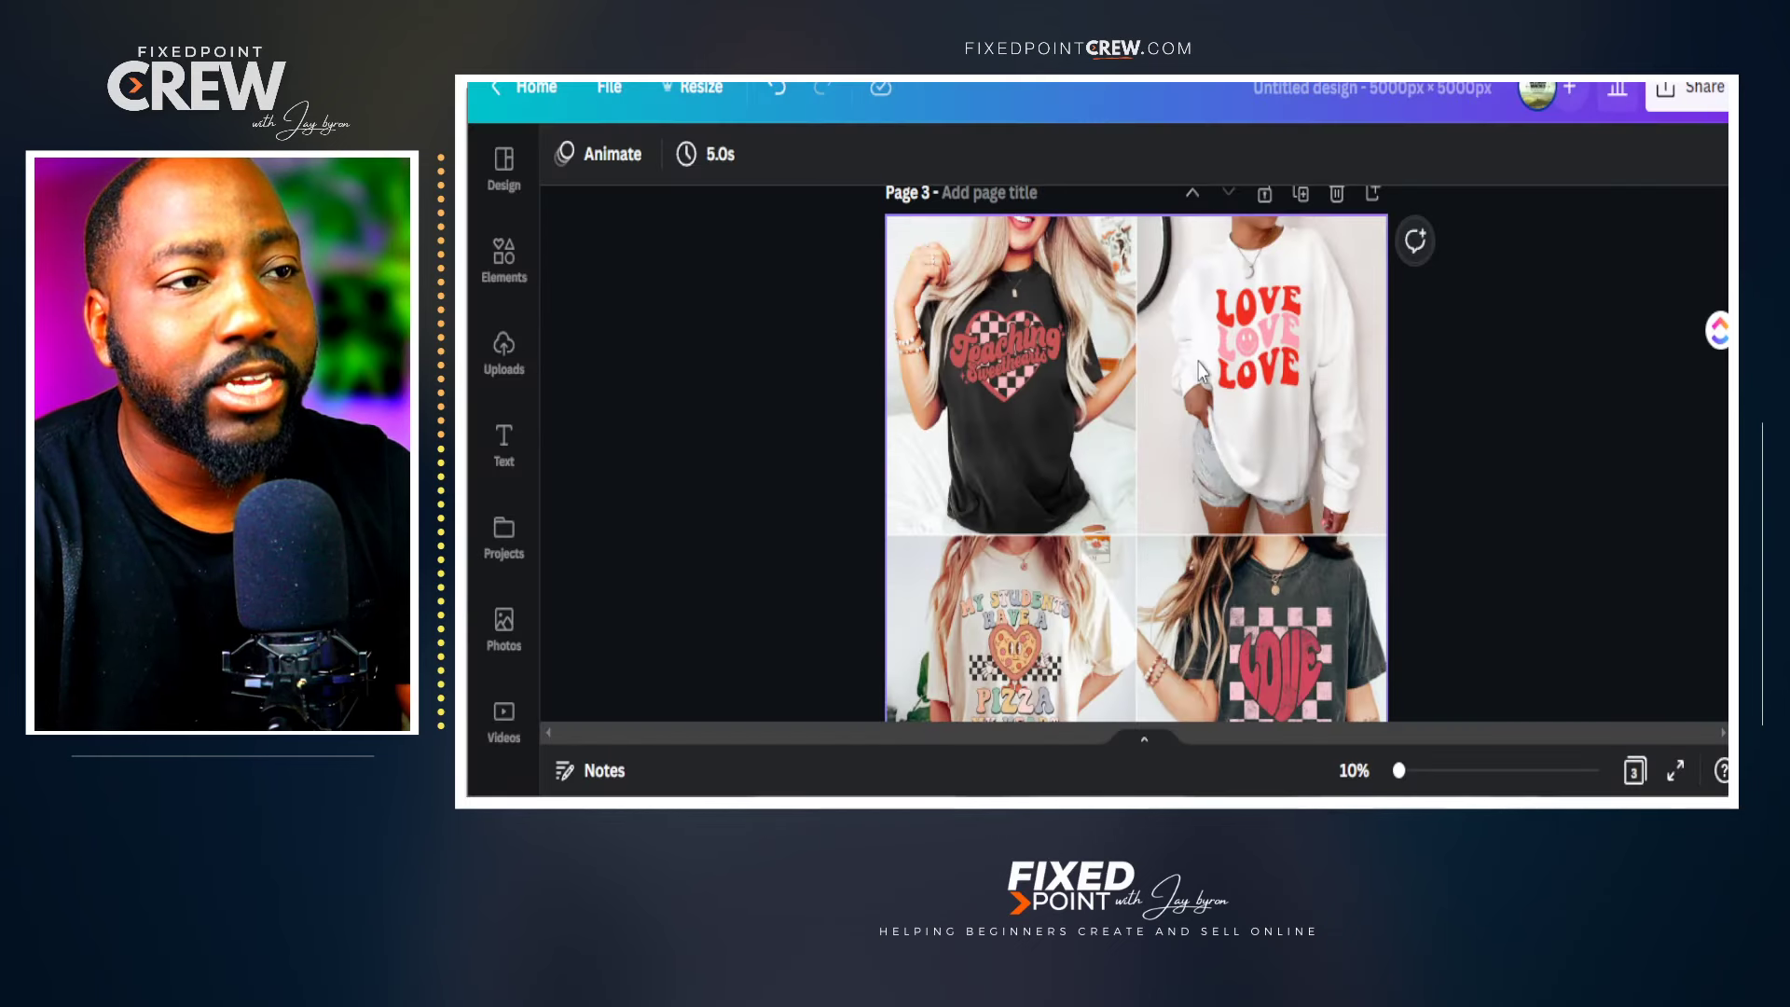
scroll(1111, 473, down, 3)
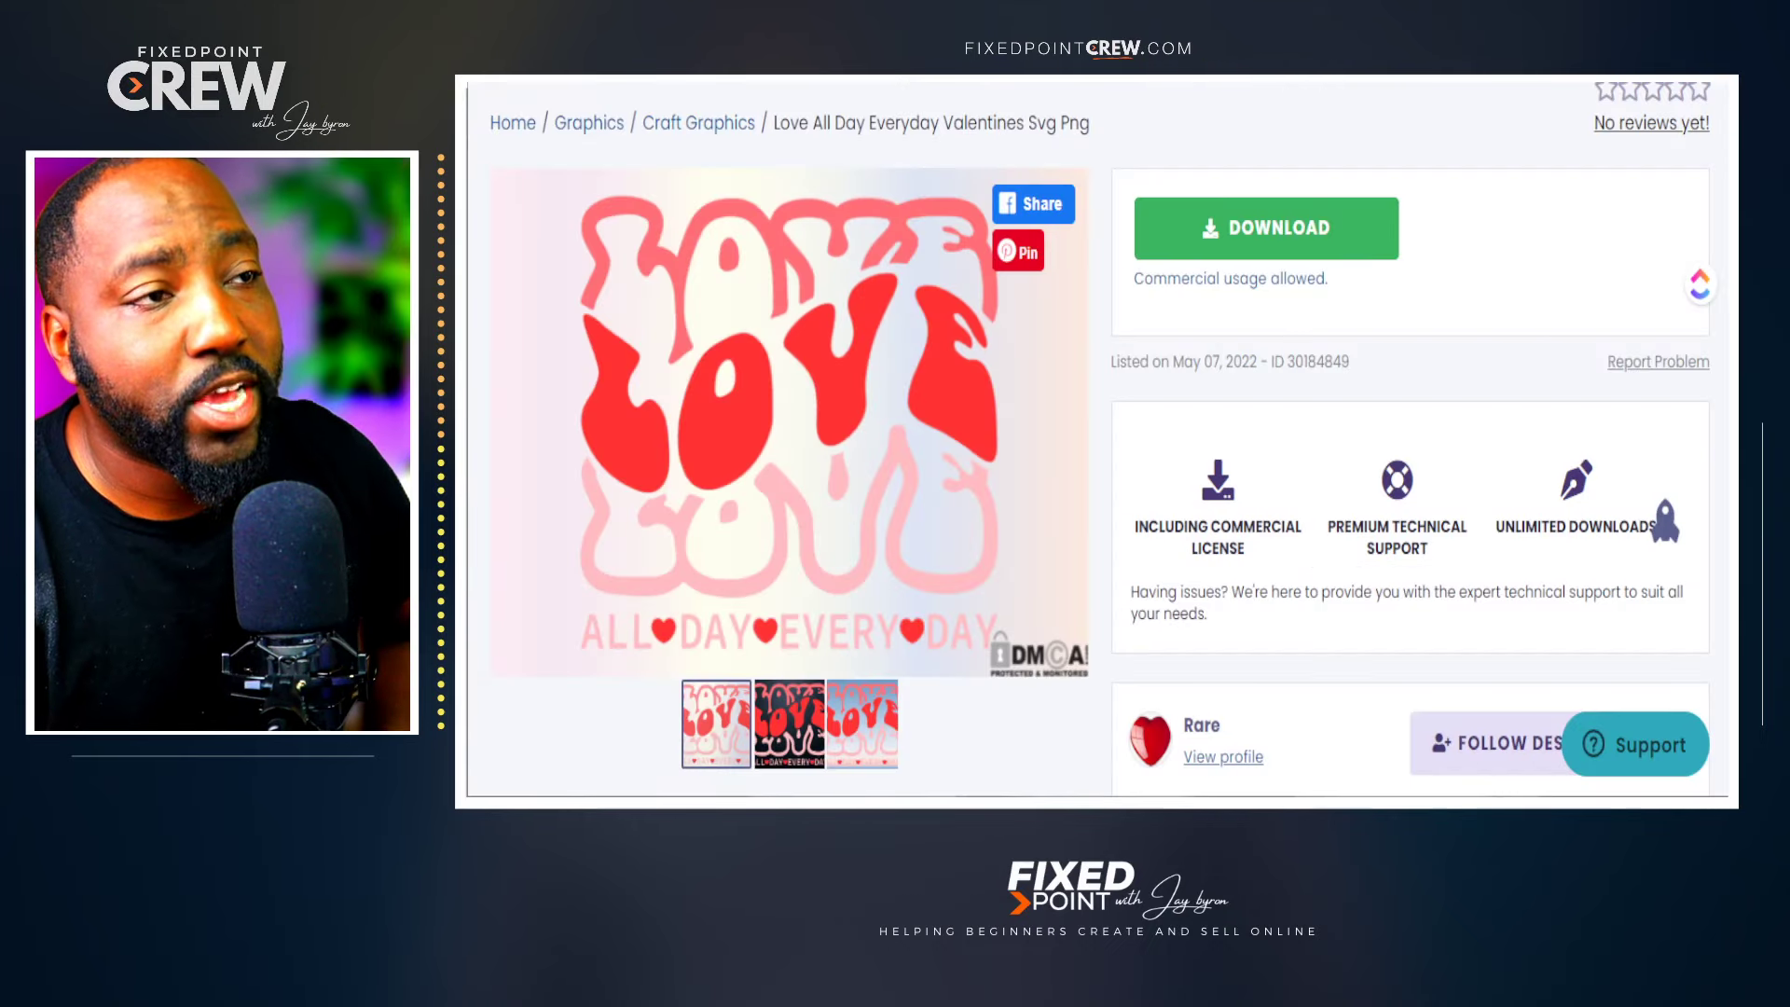
scroll(1100, 438, up, 3)
scroll(1100, 438, down, 2)
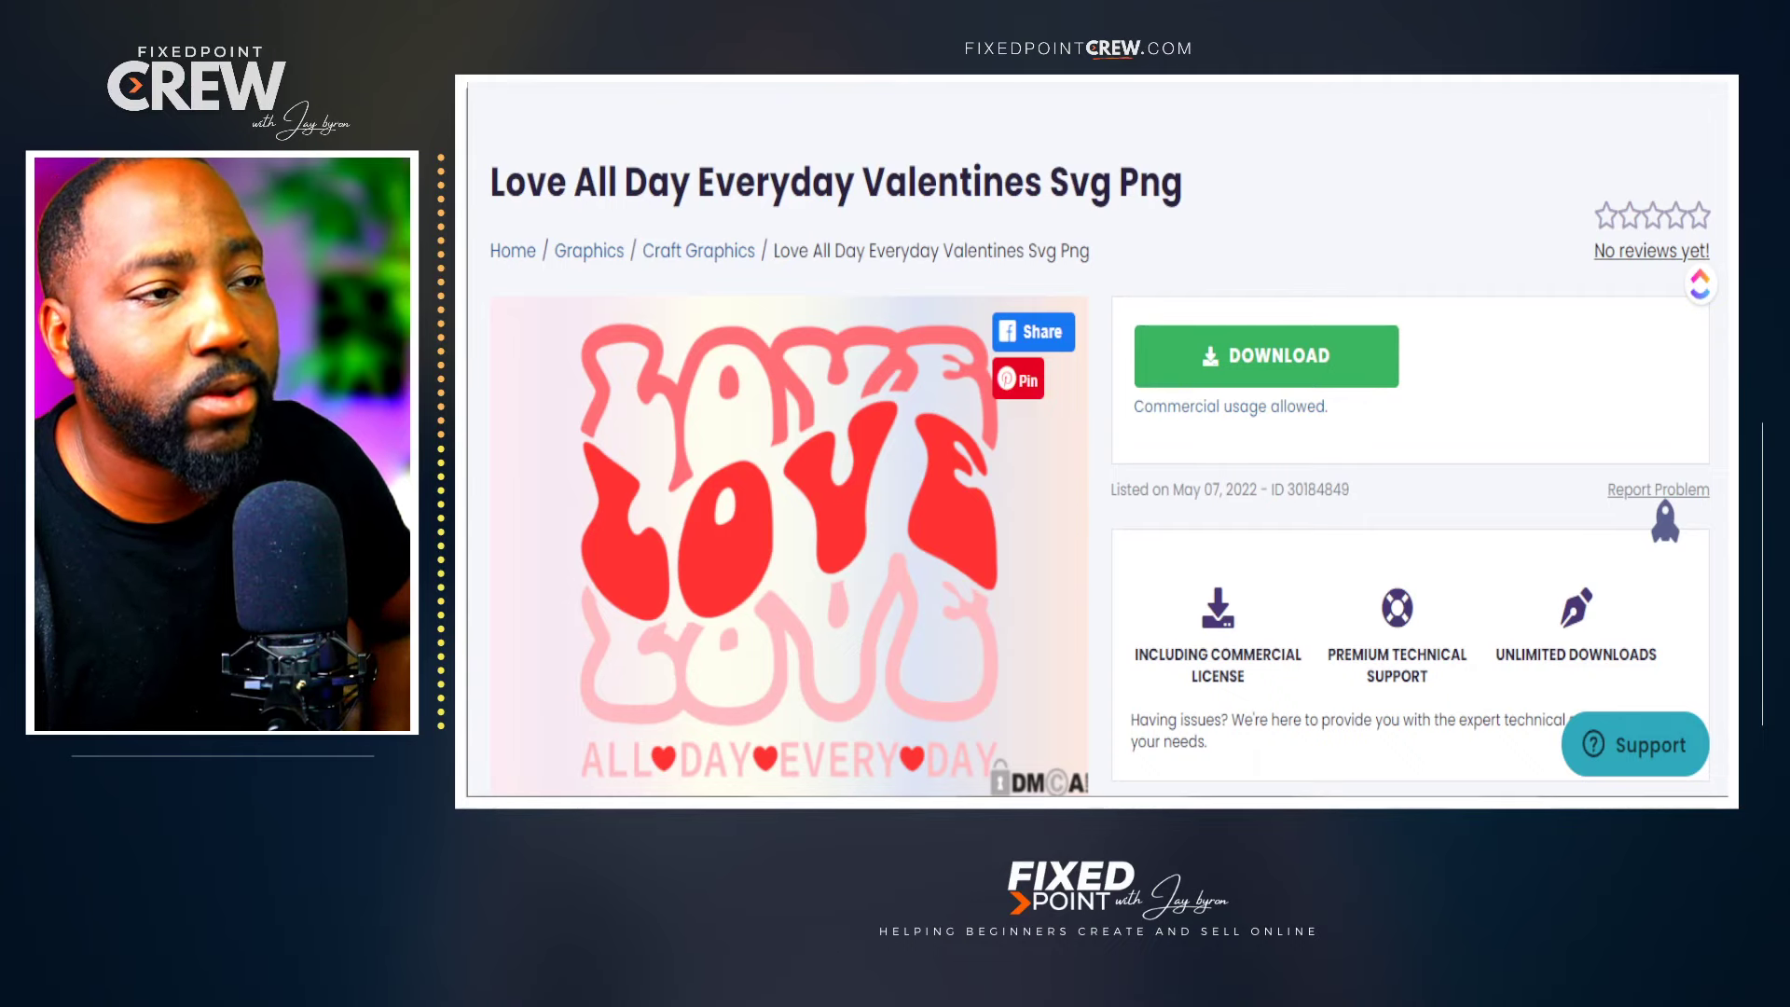
scroll(1101, 438, down, 2)
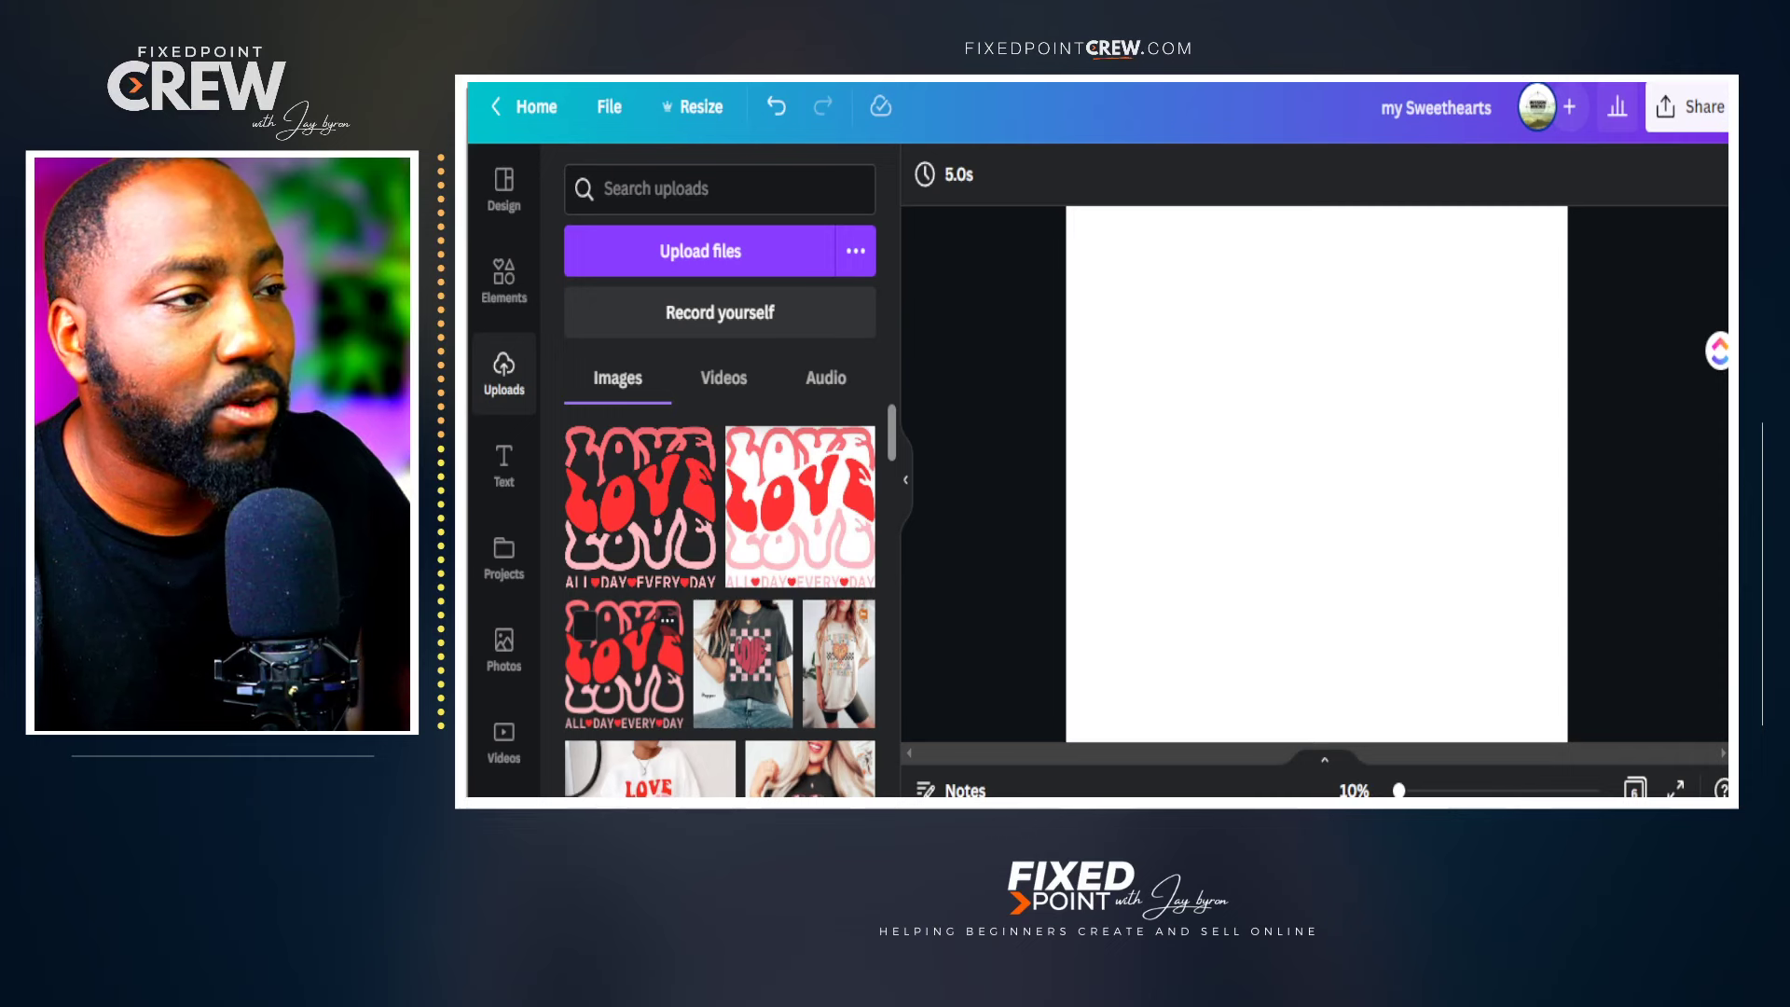
Add the uploaded transparent LOVE All Day Every Day graphic to the blank my Sweethearts page, enlarge it and centre it.
click(627, 672)
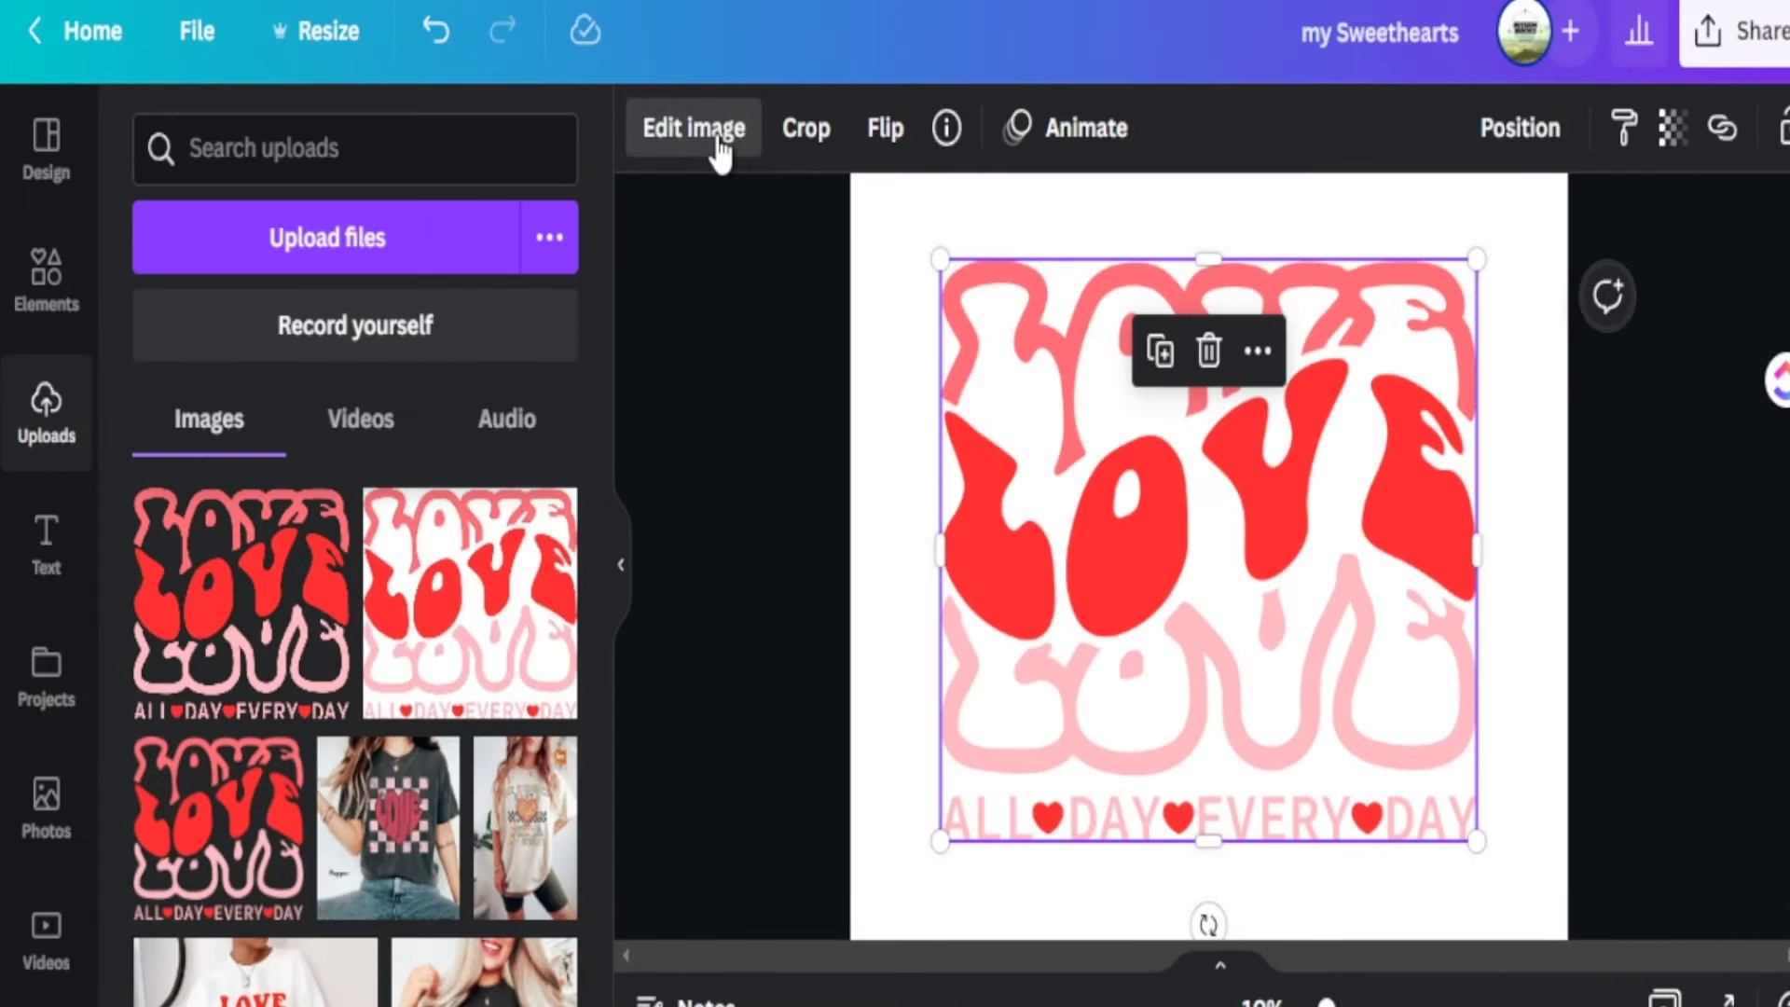
click(718, 140)
click(527, 471)
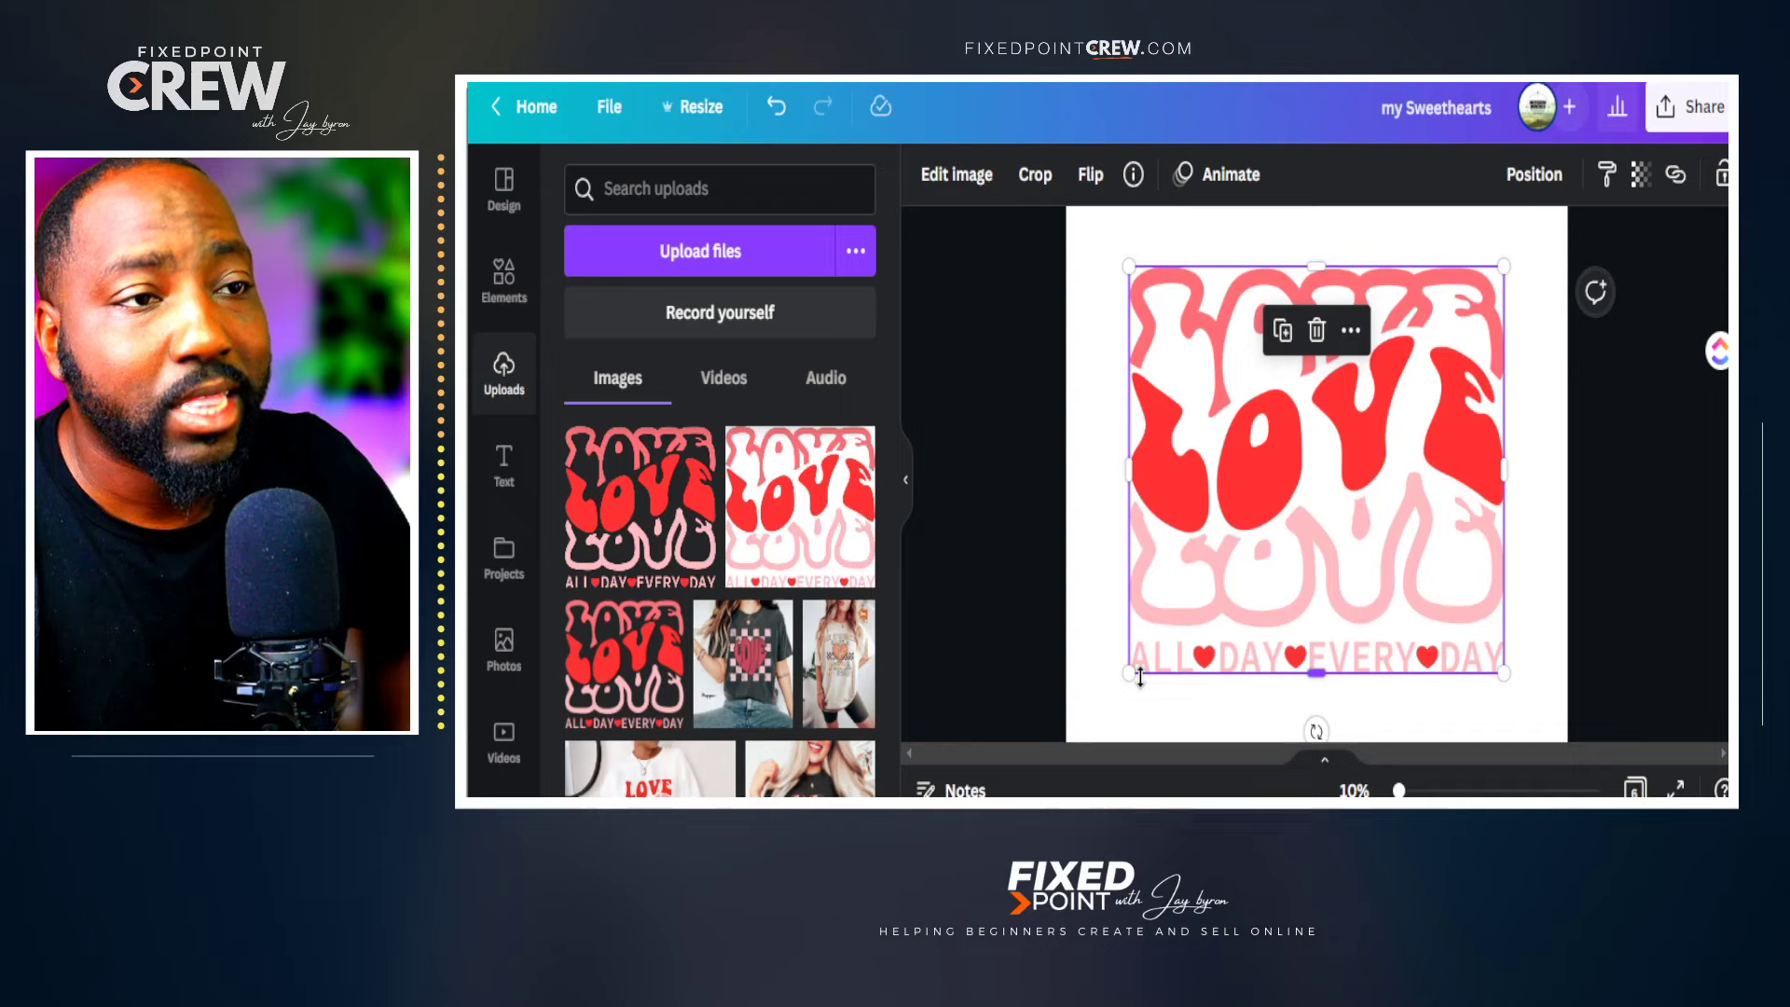
drag(1130, 673, 1087, 716)
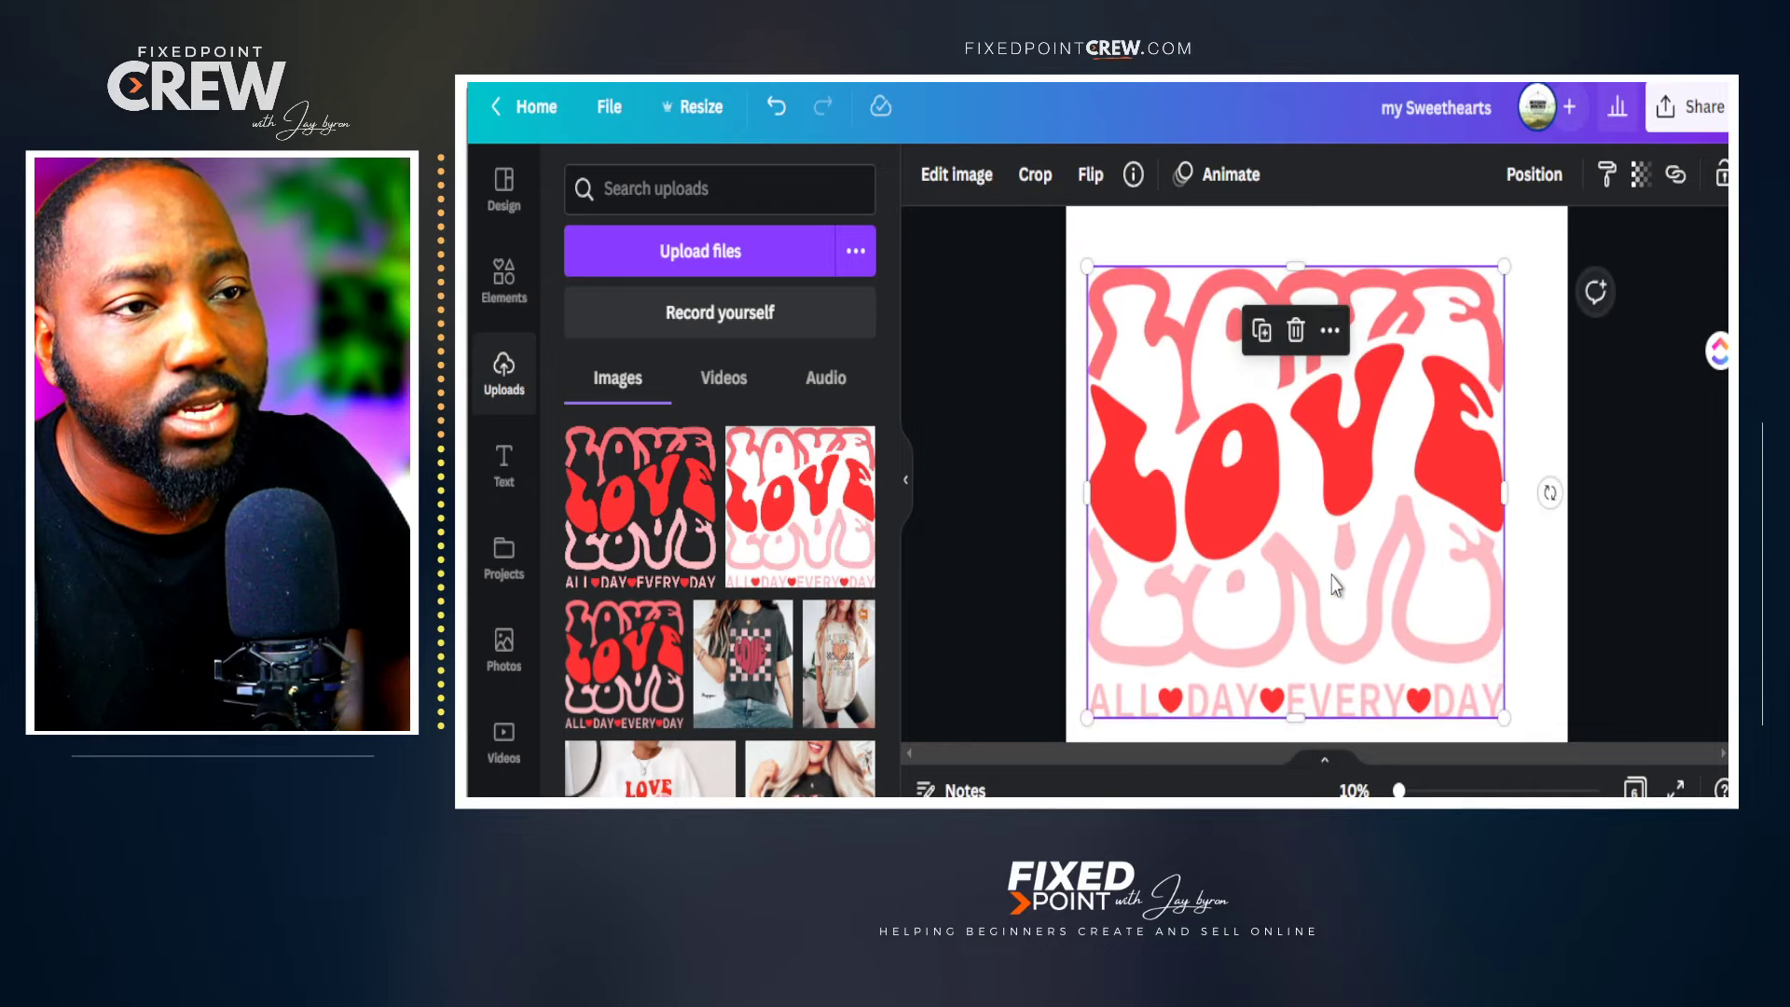
mouse_move(1332, 571)
mouse_down()
mouse_move(1354, 570)
mouse_move(1350, 550)
mouse_up()
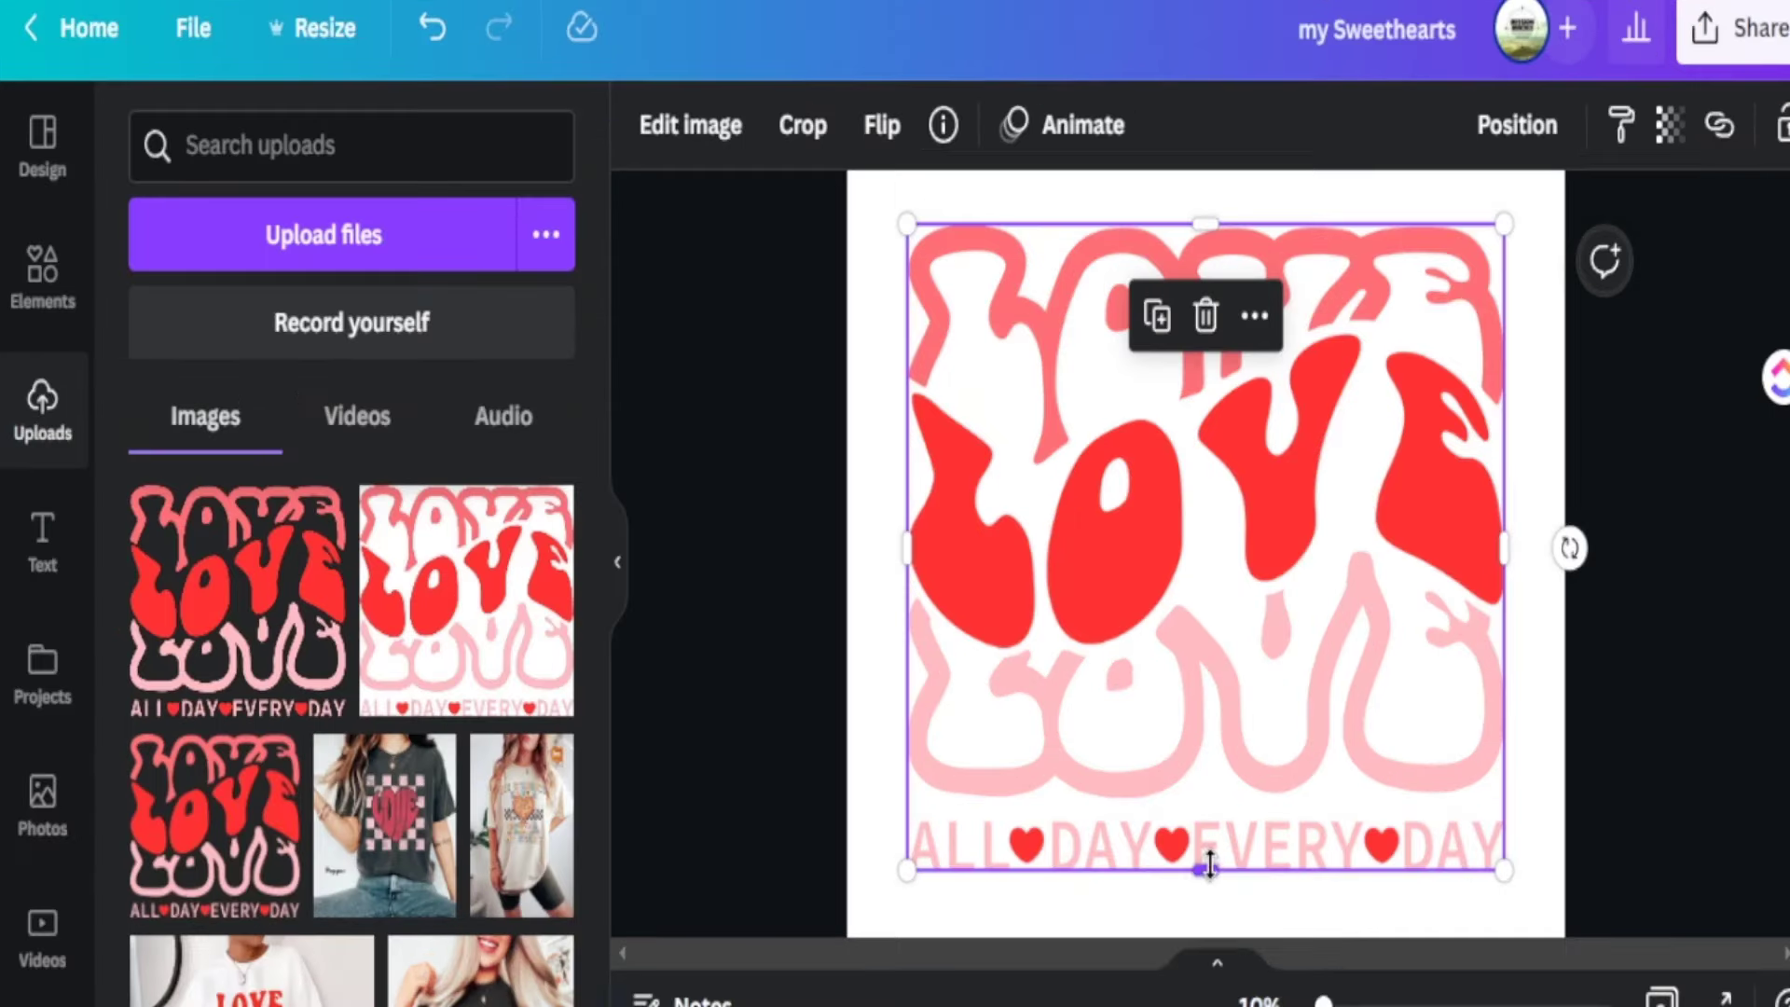
Crop the "ALL DAY EVERY DAY" line off the LOVE graphic, leaving it about 4,165 by 3,174 px, and recentre it.
drag(1315, 687, 1311, 643)
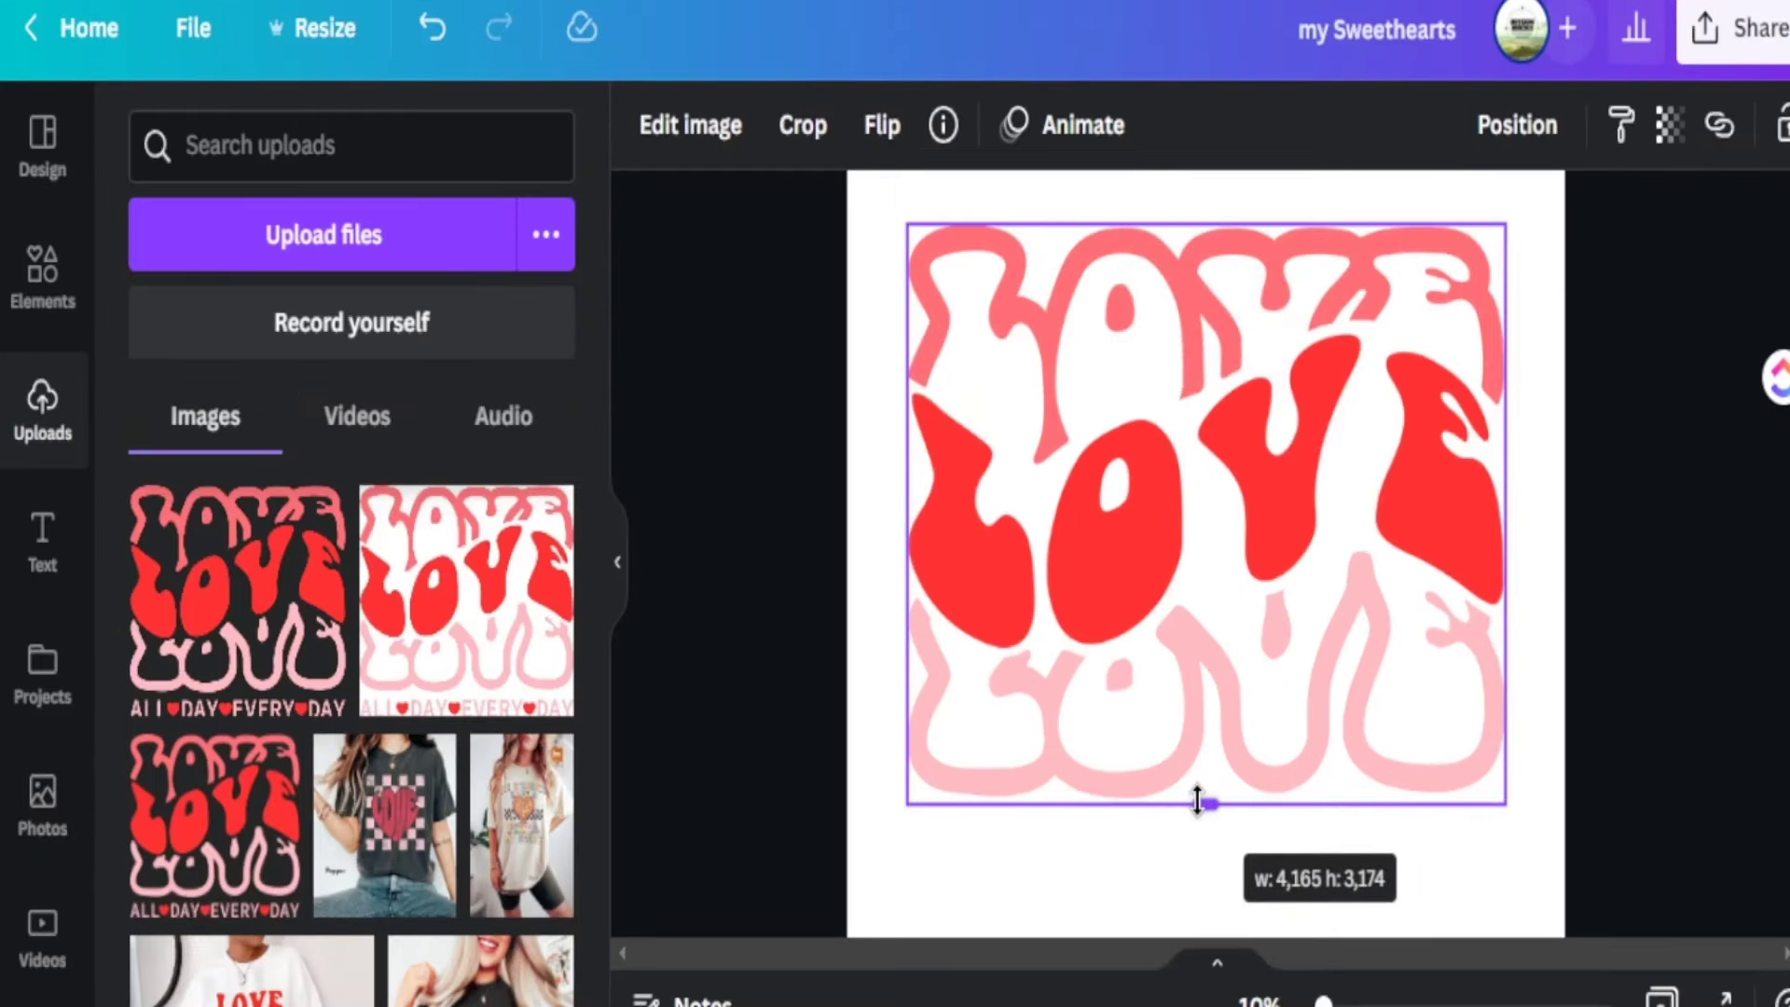
drag(1199, 800, 1198, 802)
click(1348, 867)
drag(1296, 699, 1292, 729)
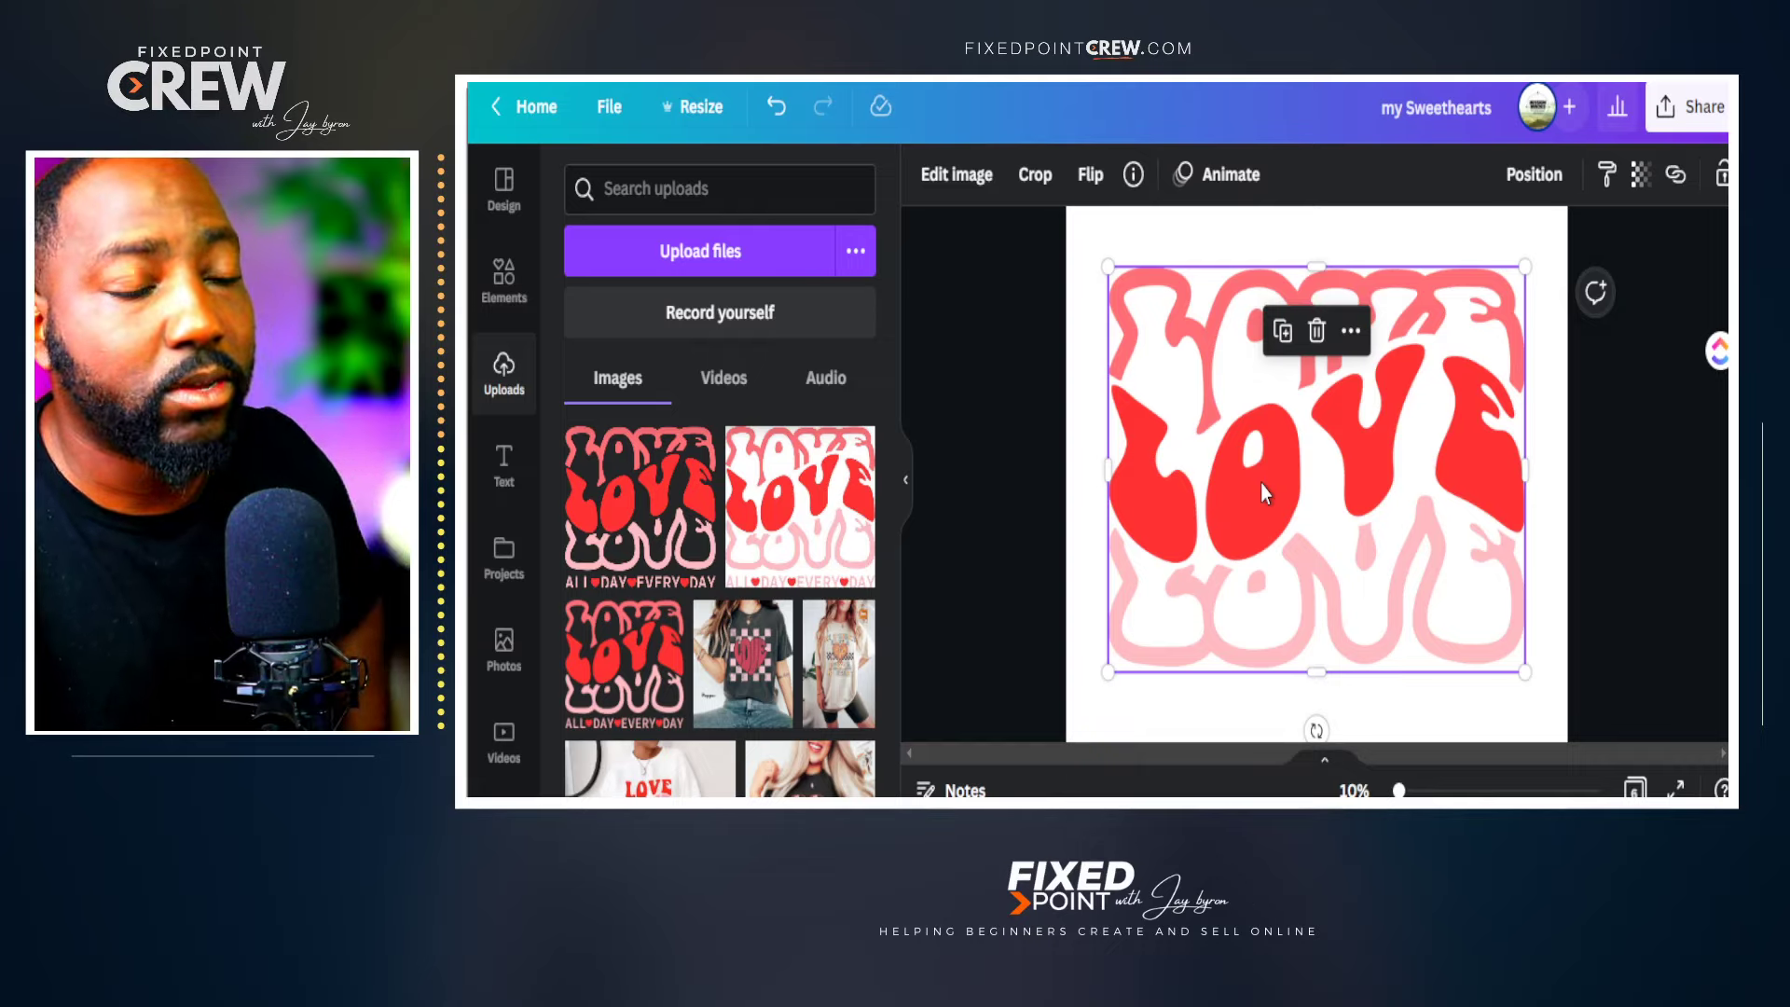
Erase the solid red O from the middle LOVE row with the Background Remover's Erase brush and apply the result.
click(905, 479)
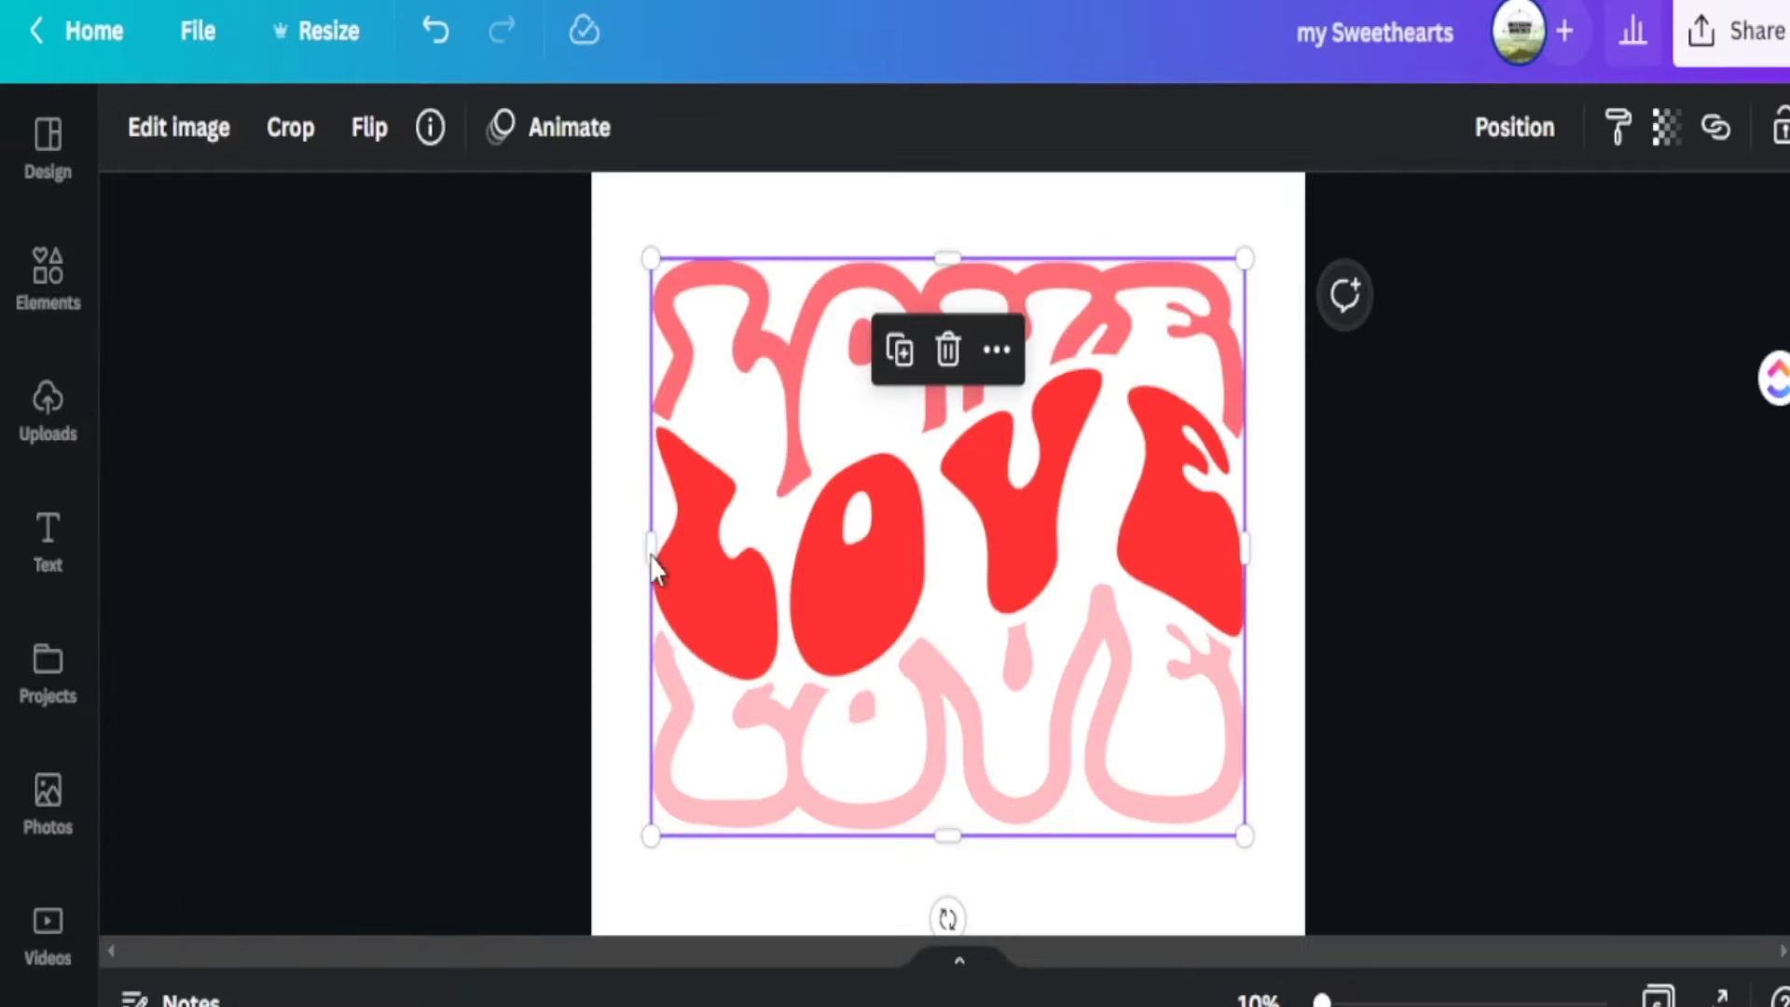
click(178, 129)
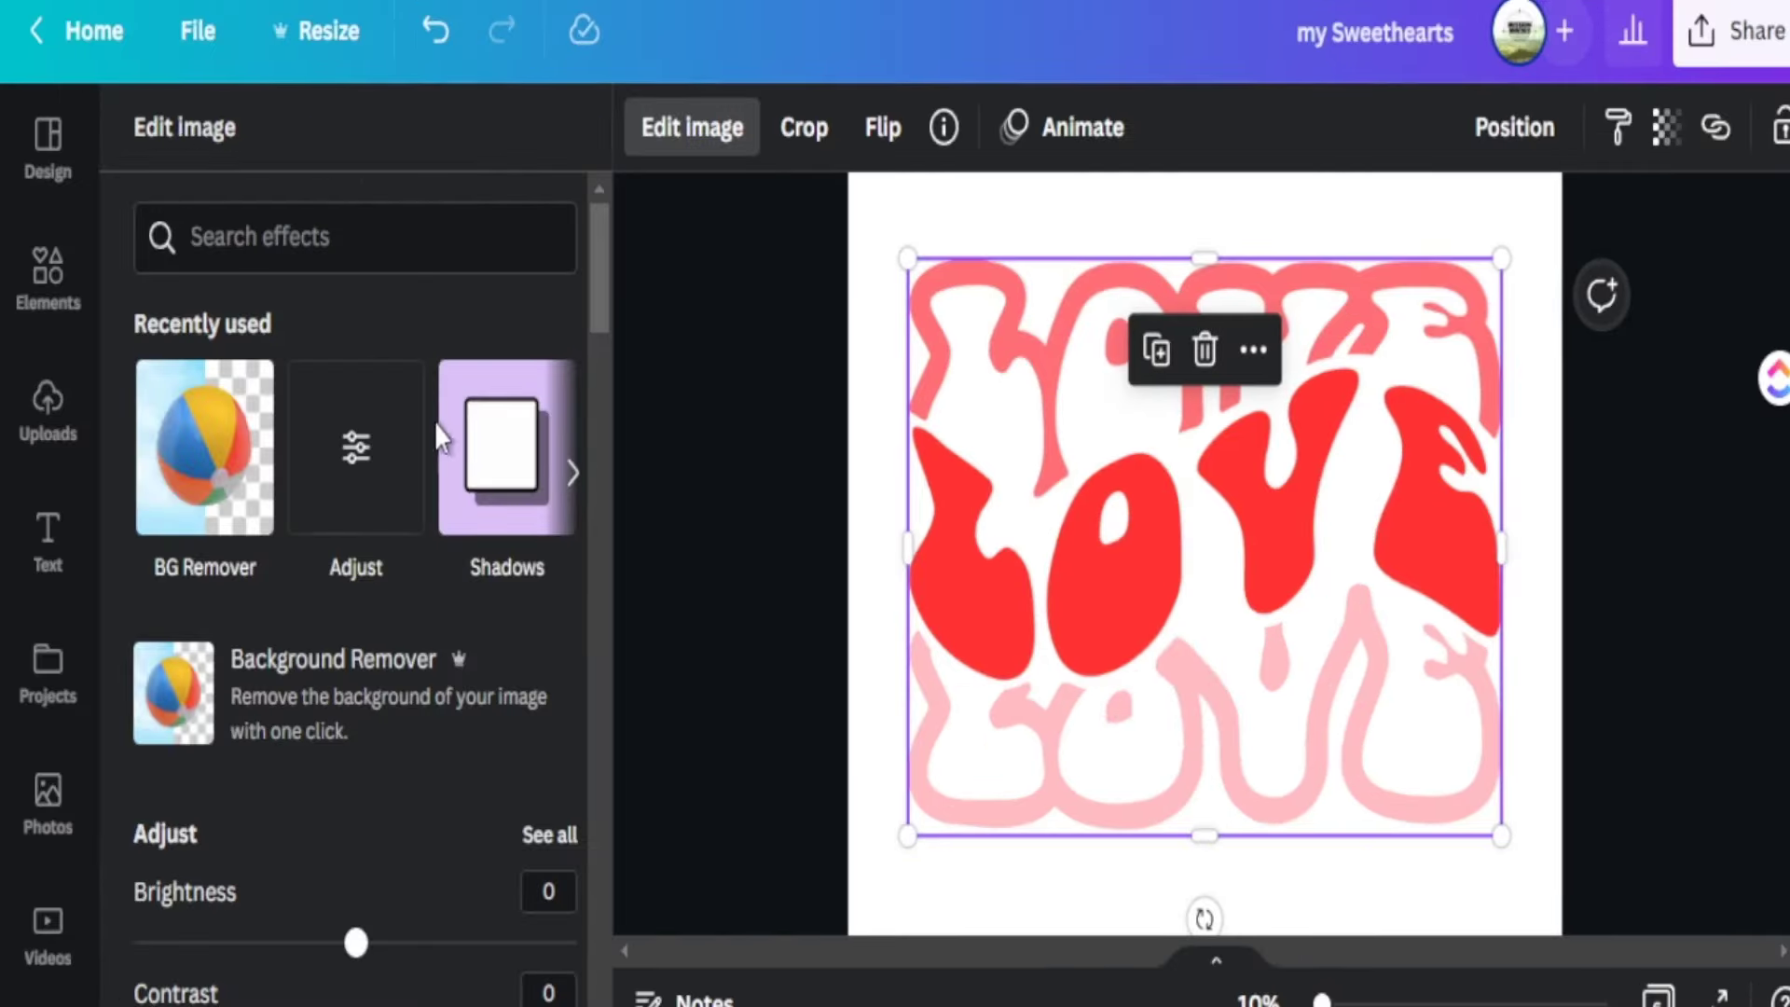
click(213, 457)
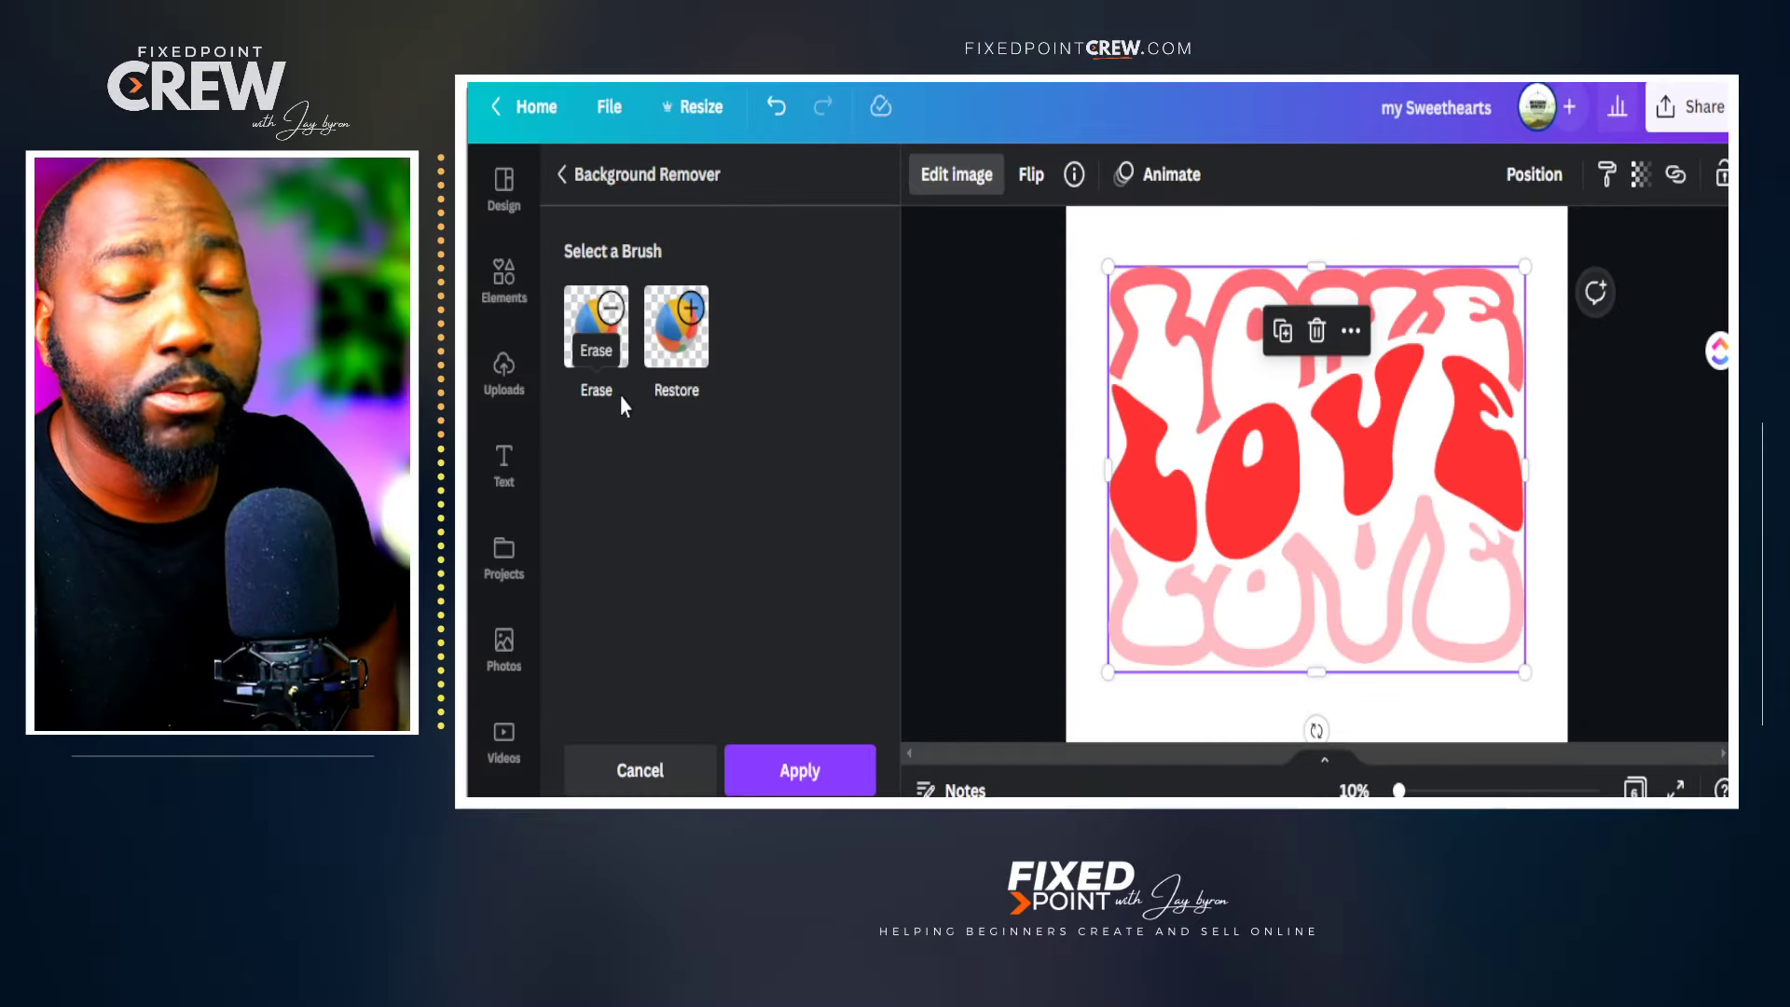
click(619, 395)
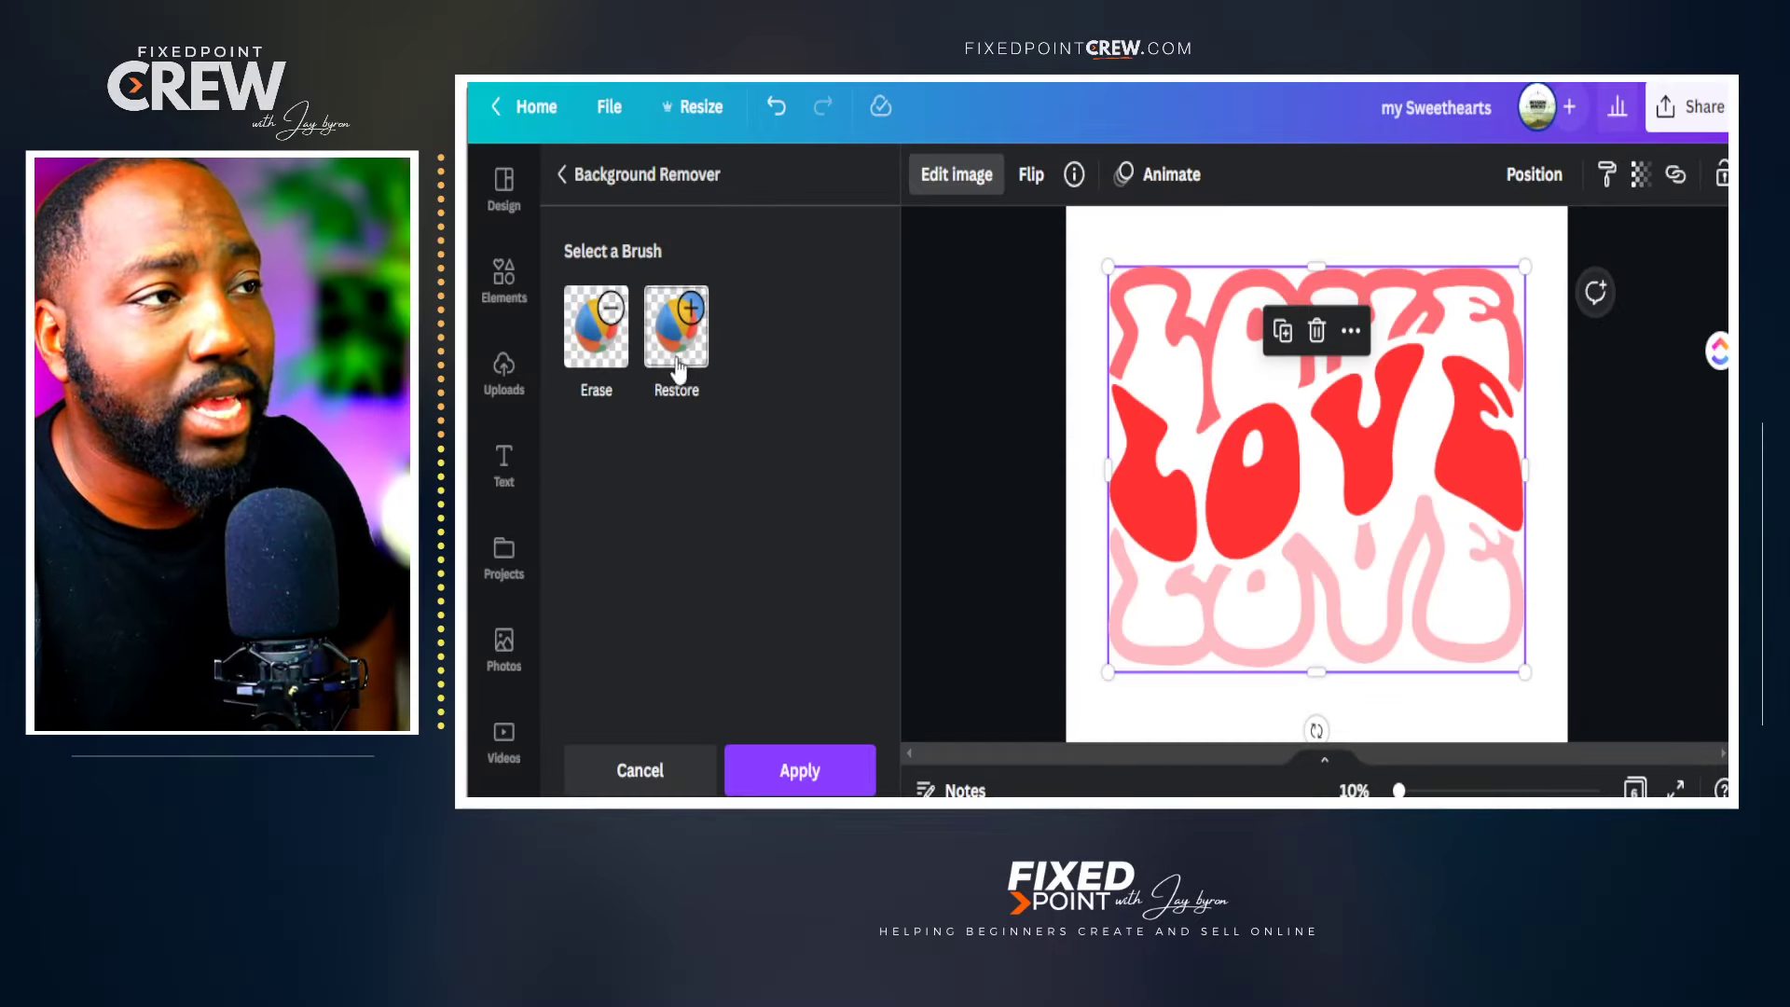
click(597, 331)
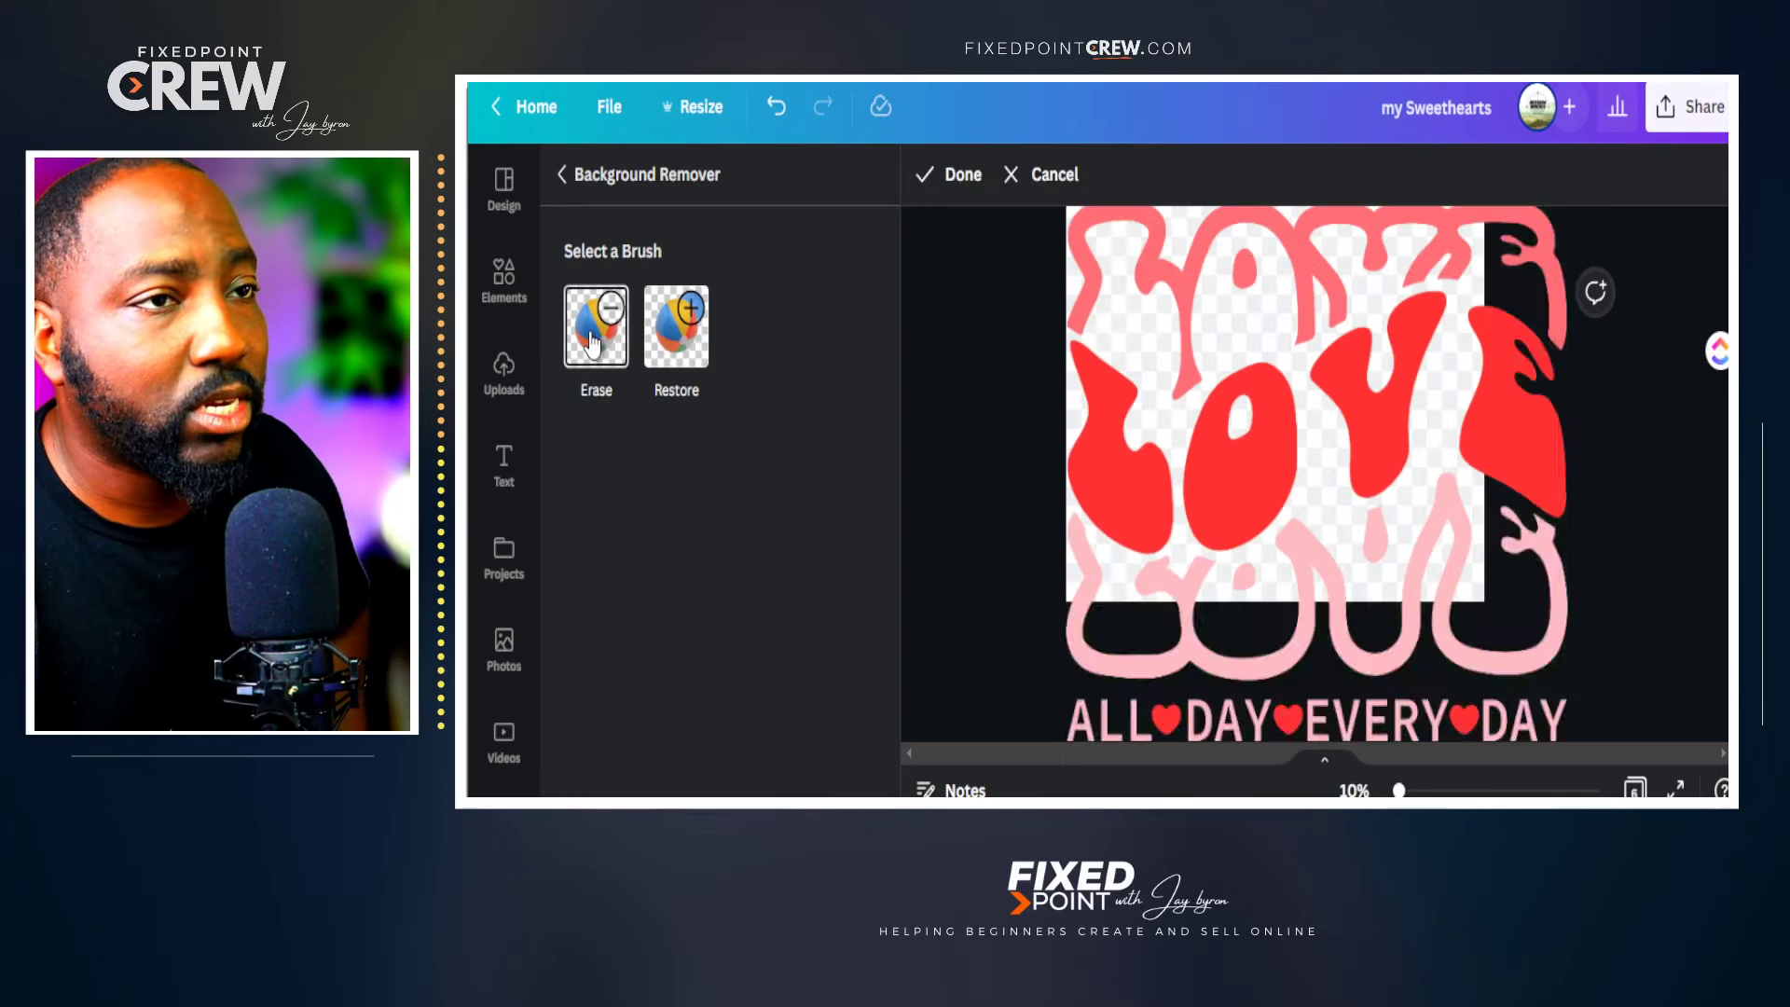
mouse_move(641, 476)
mouse_down()
mouse_move(788, 499)
mouse_move(734, 478)
mouse_up()
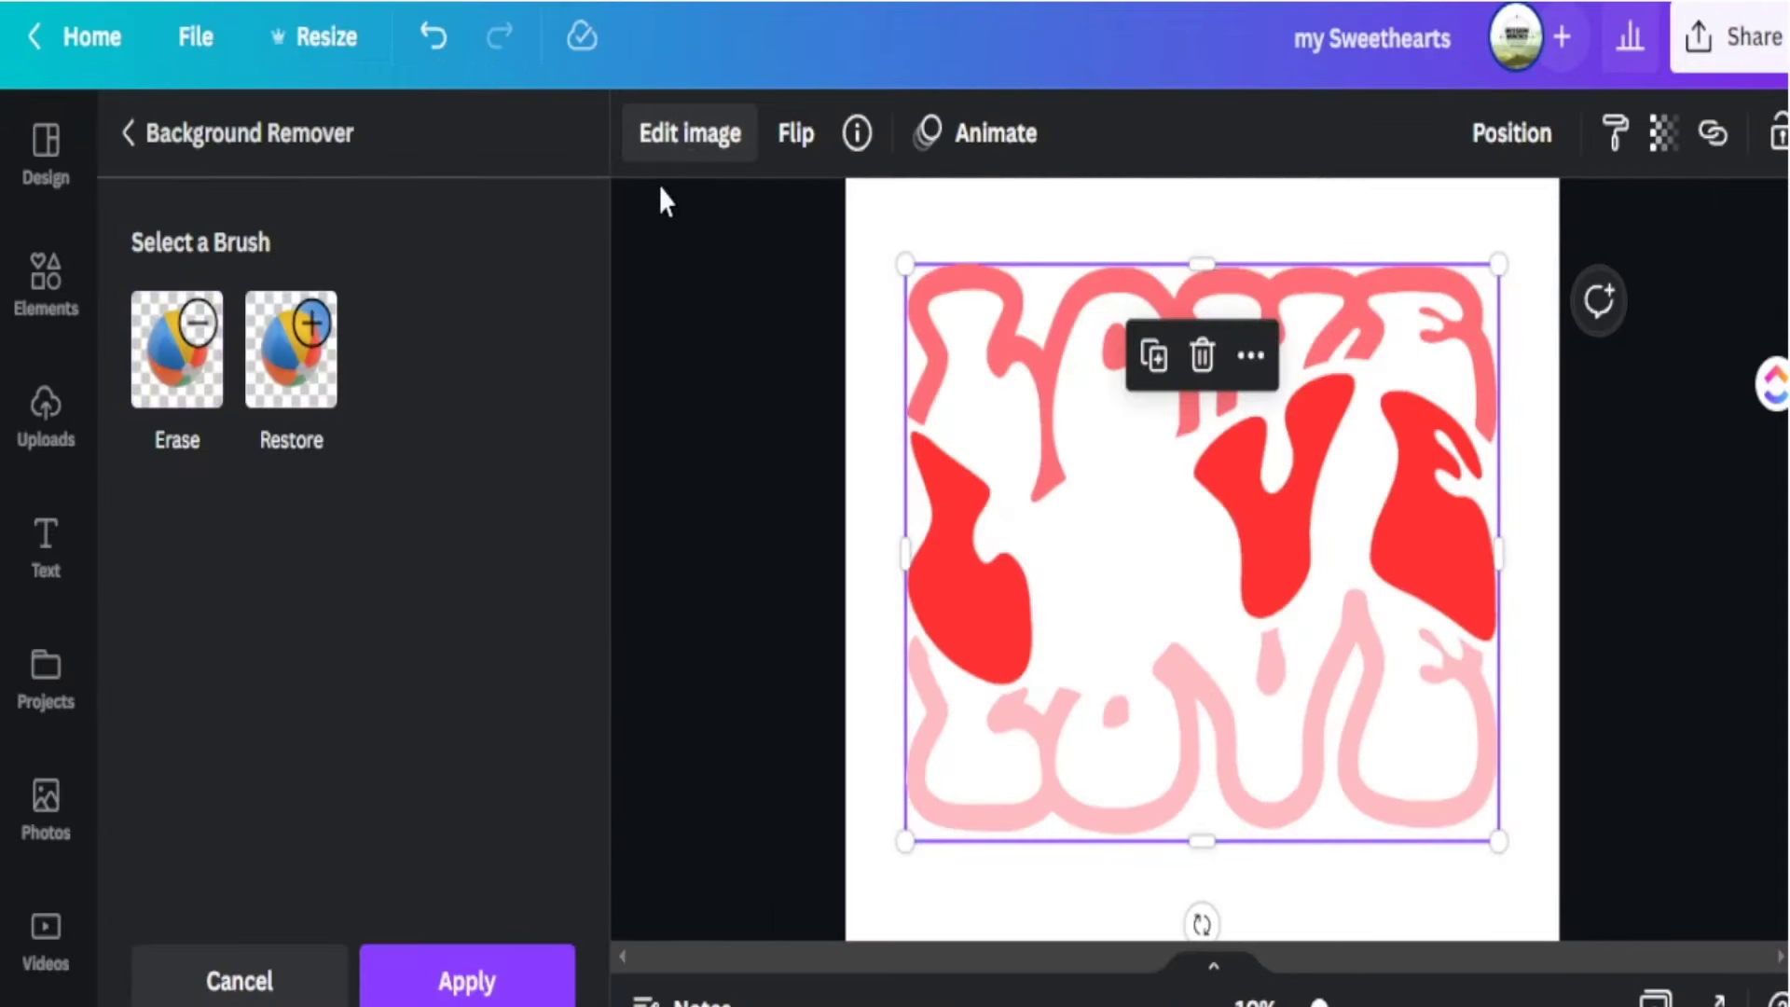
click(525, 974)
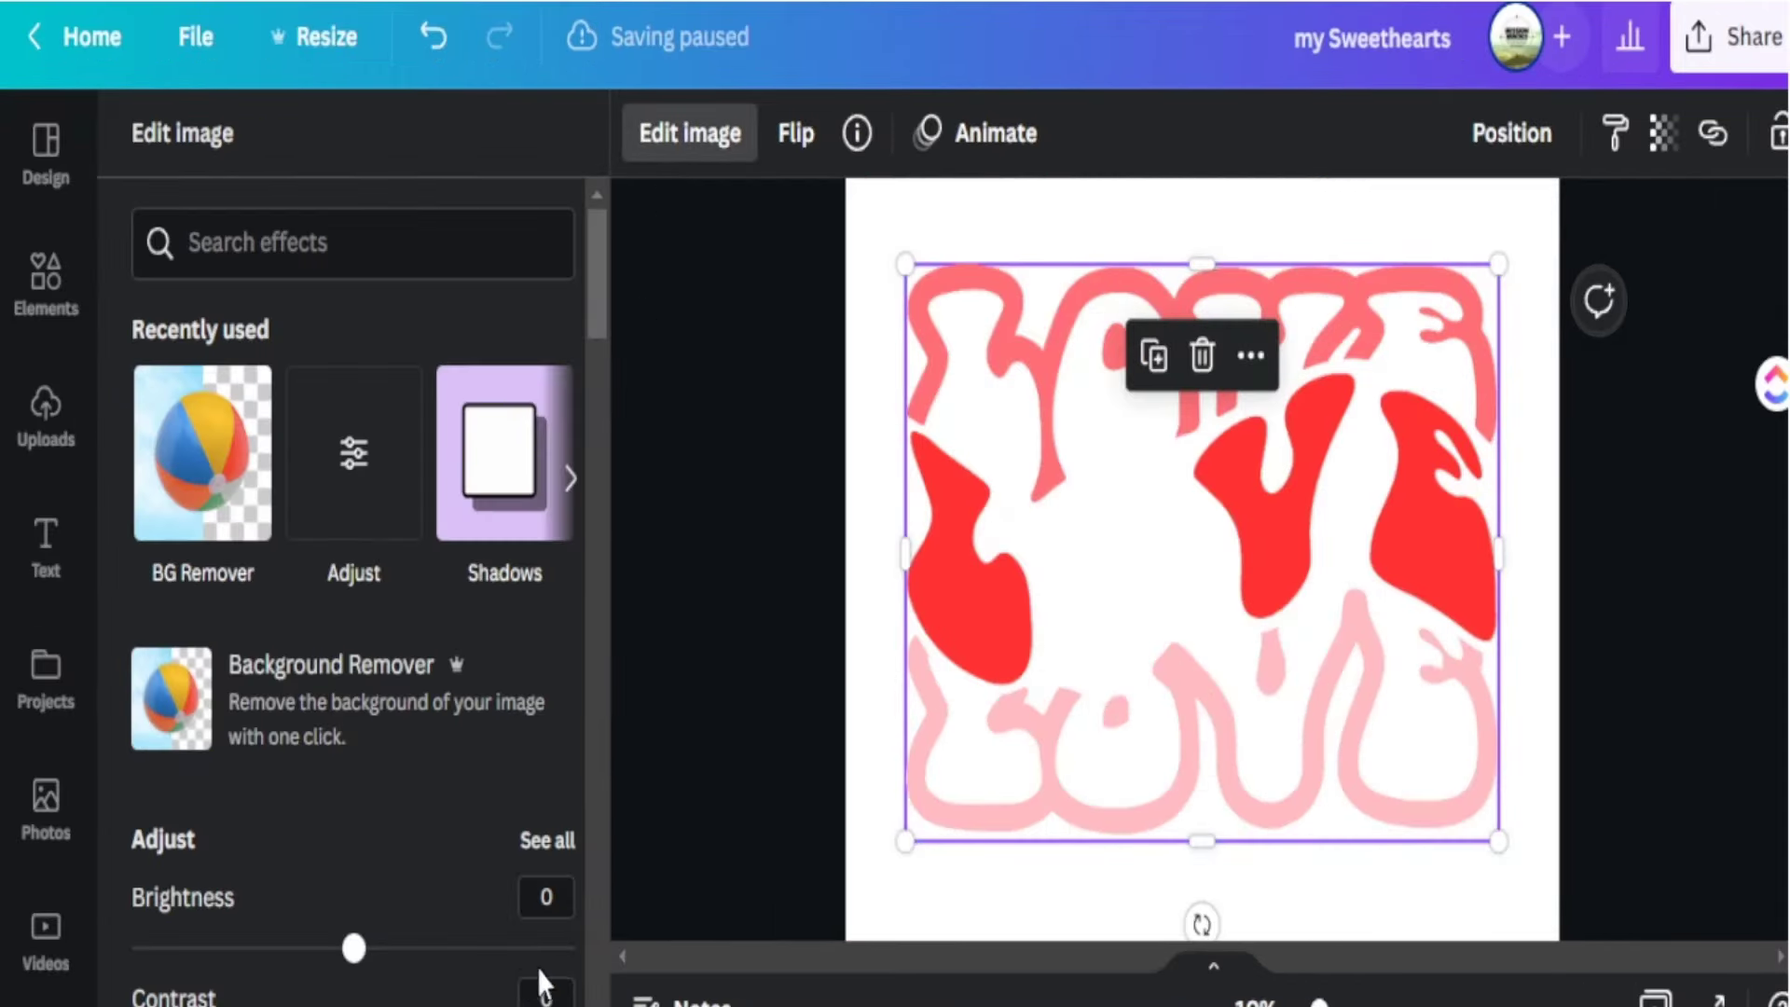
key(Escape)
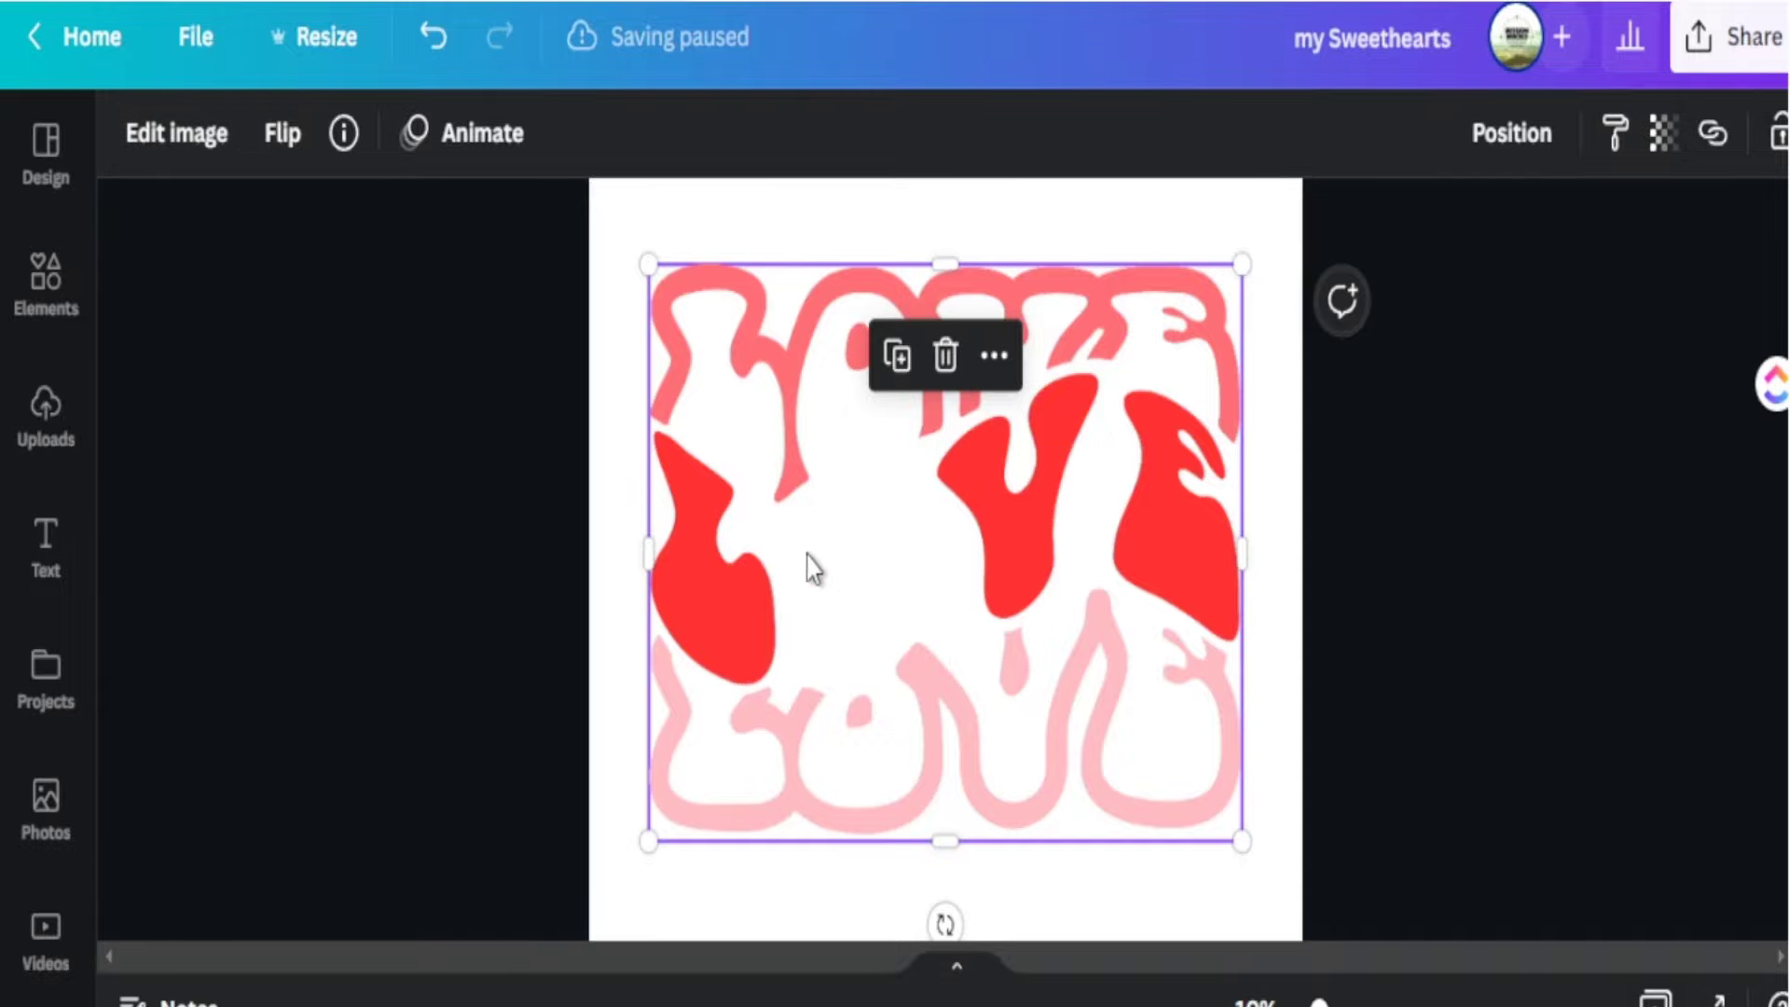
Search the graphics for "retro smiley face heart" and add the pink smiley with black heart eyes to the design.
click(477, 619)
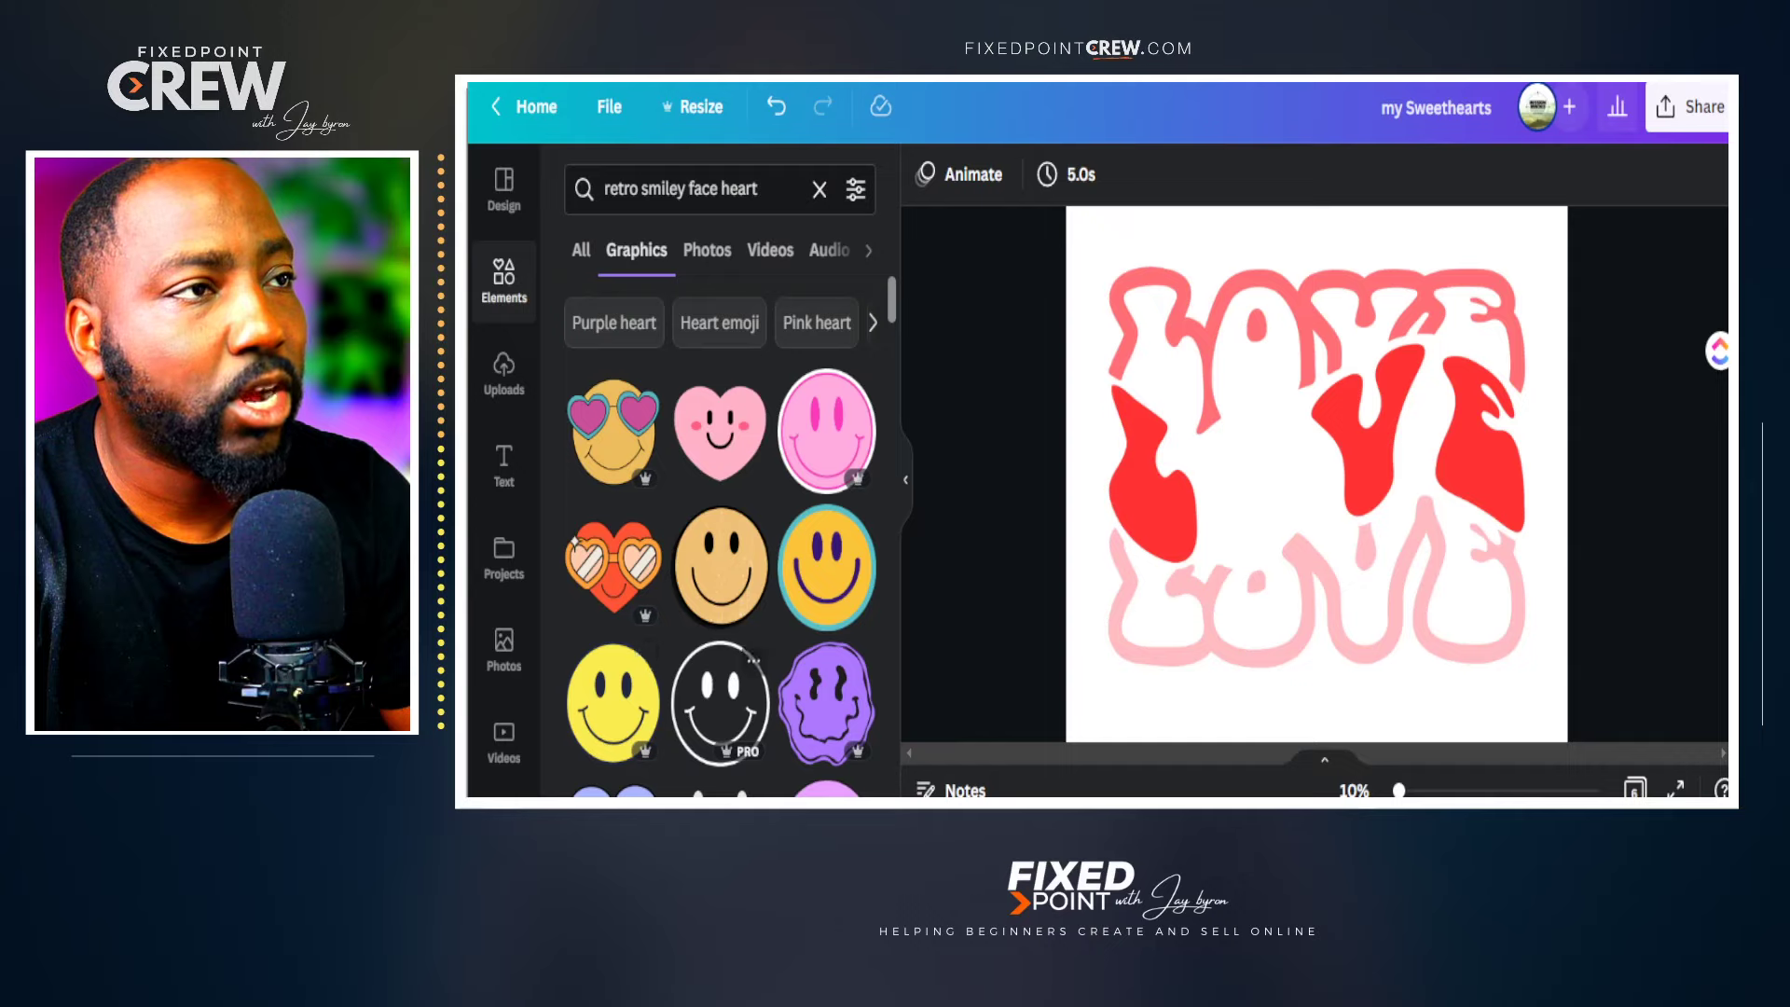
scroll(720, 559, down, 10)
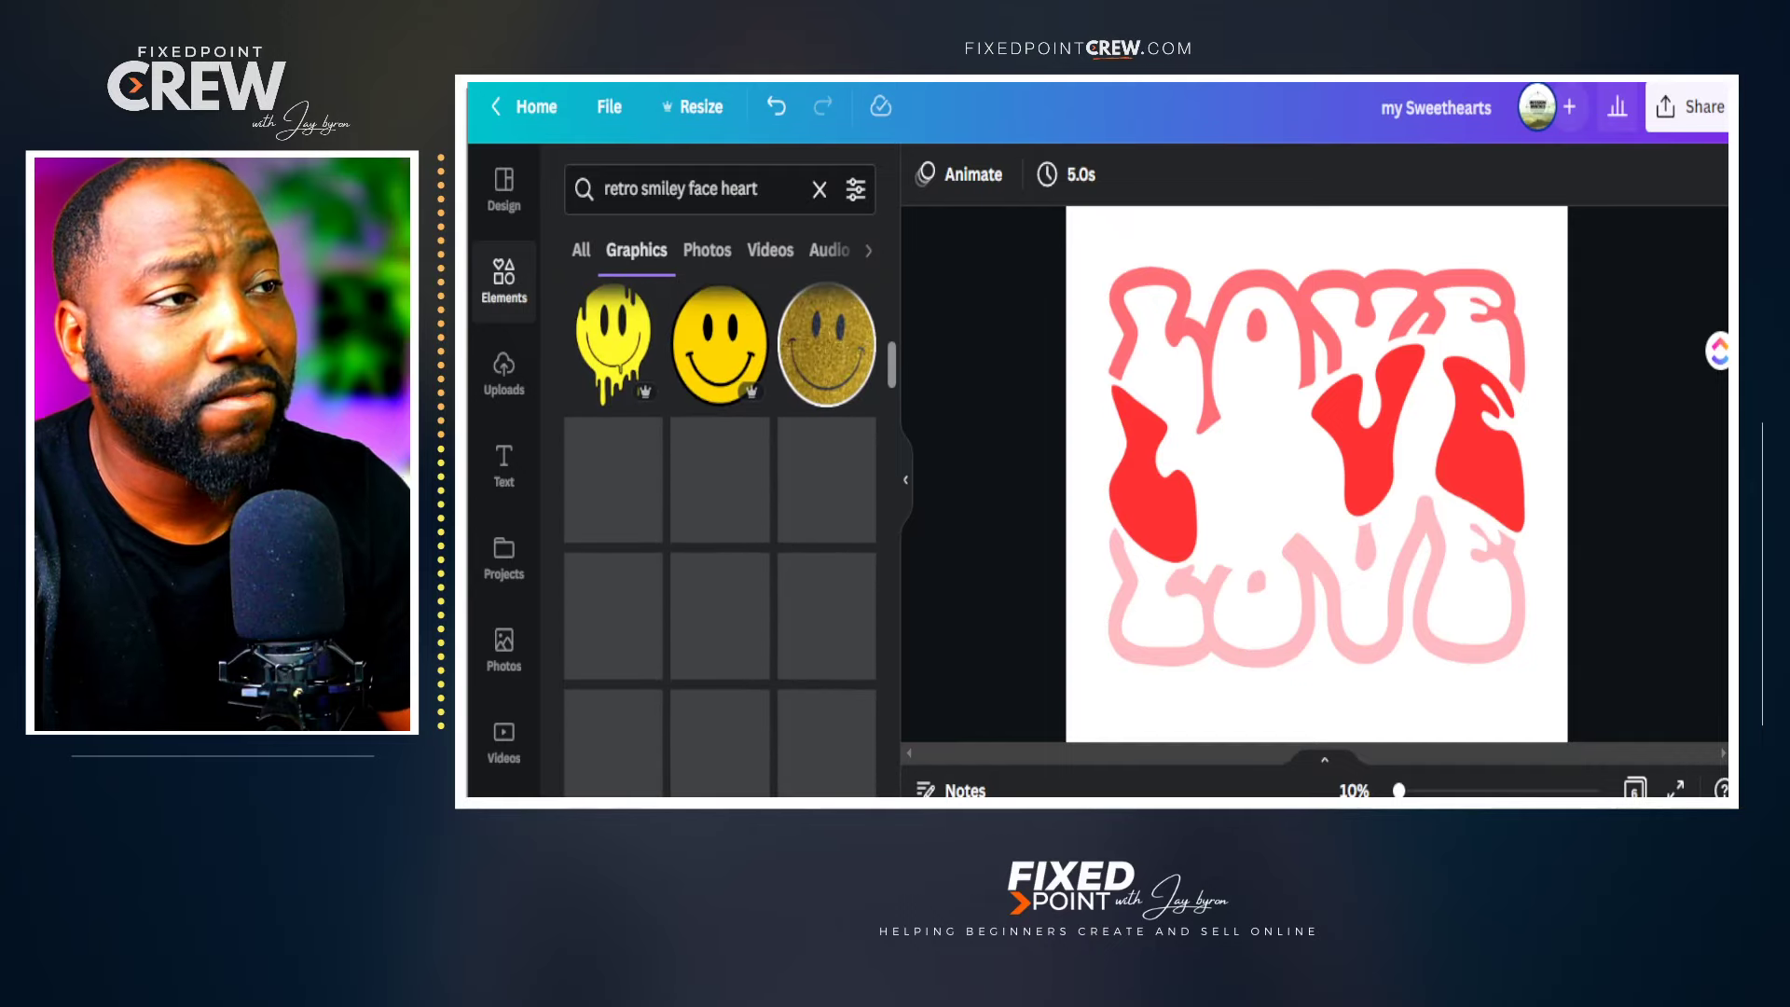
scroll(720, 382, down, 8)
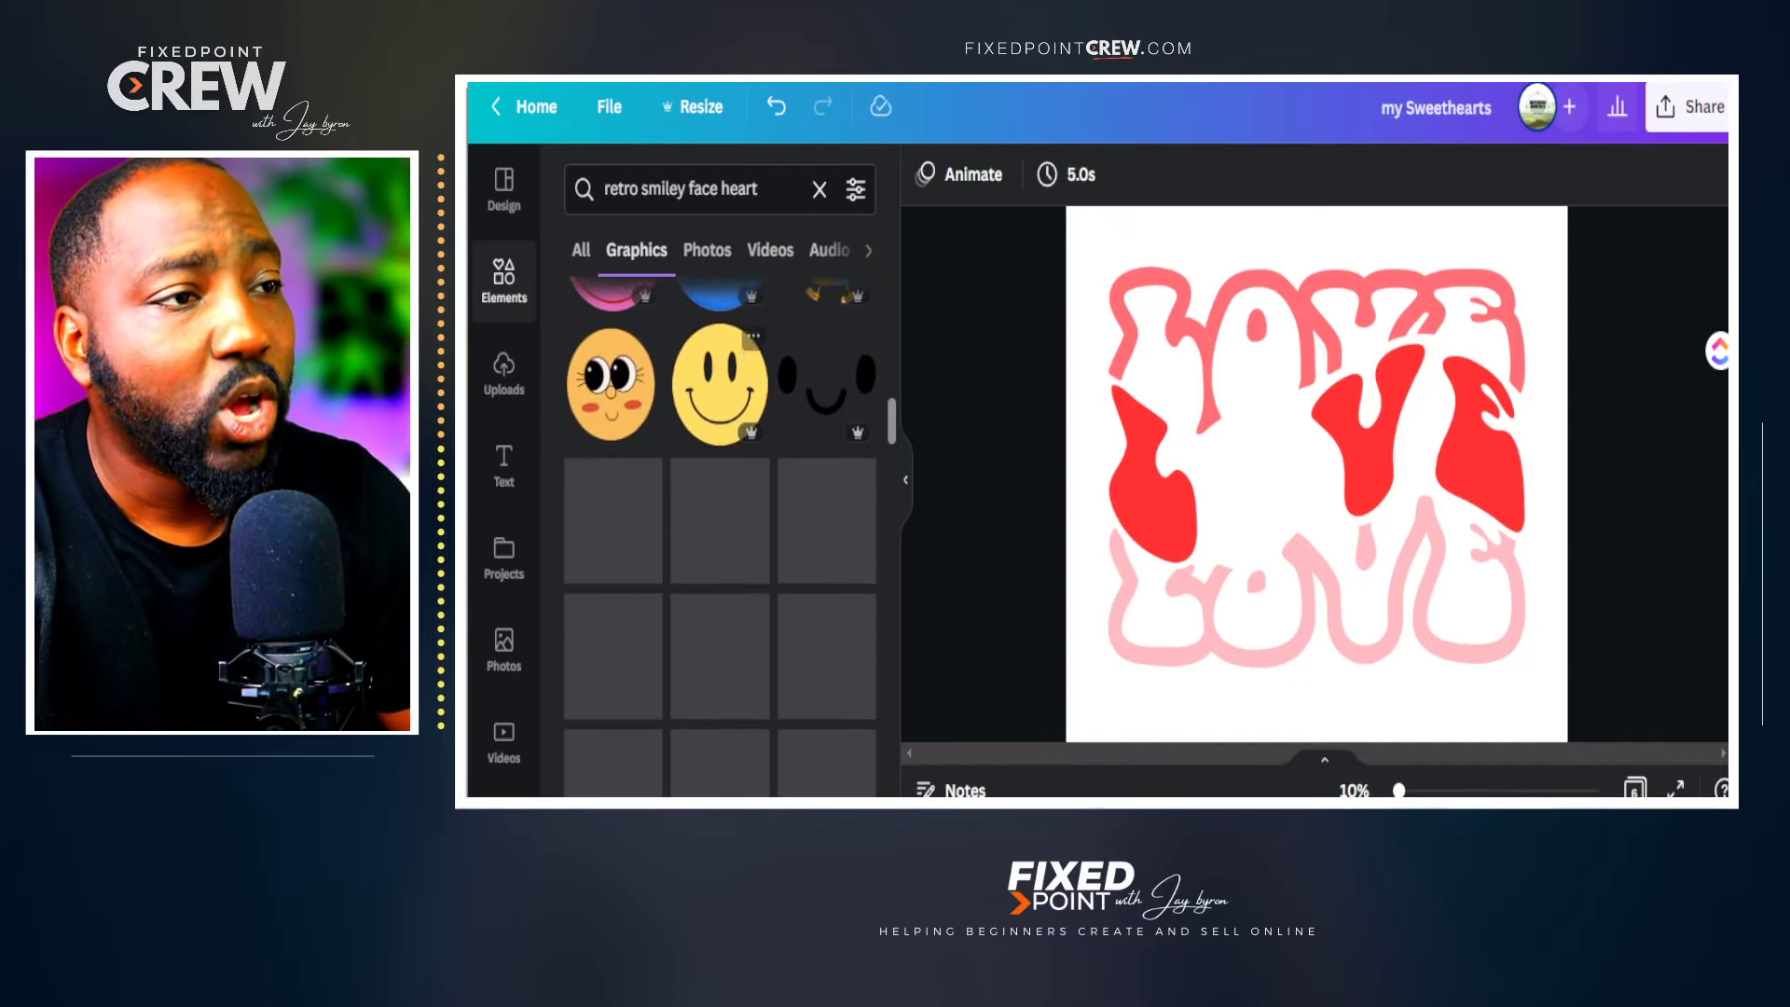
scroll(720, 420, down, 5)
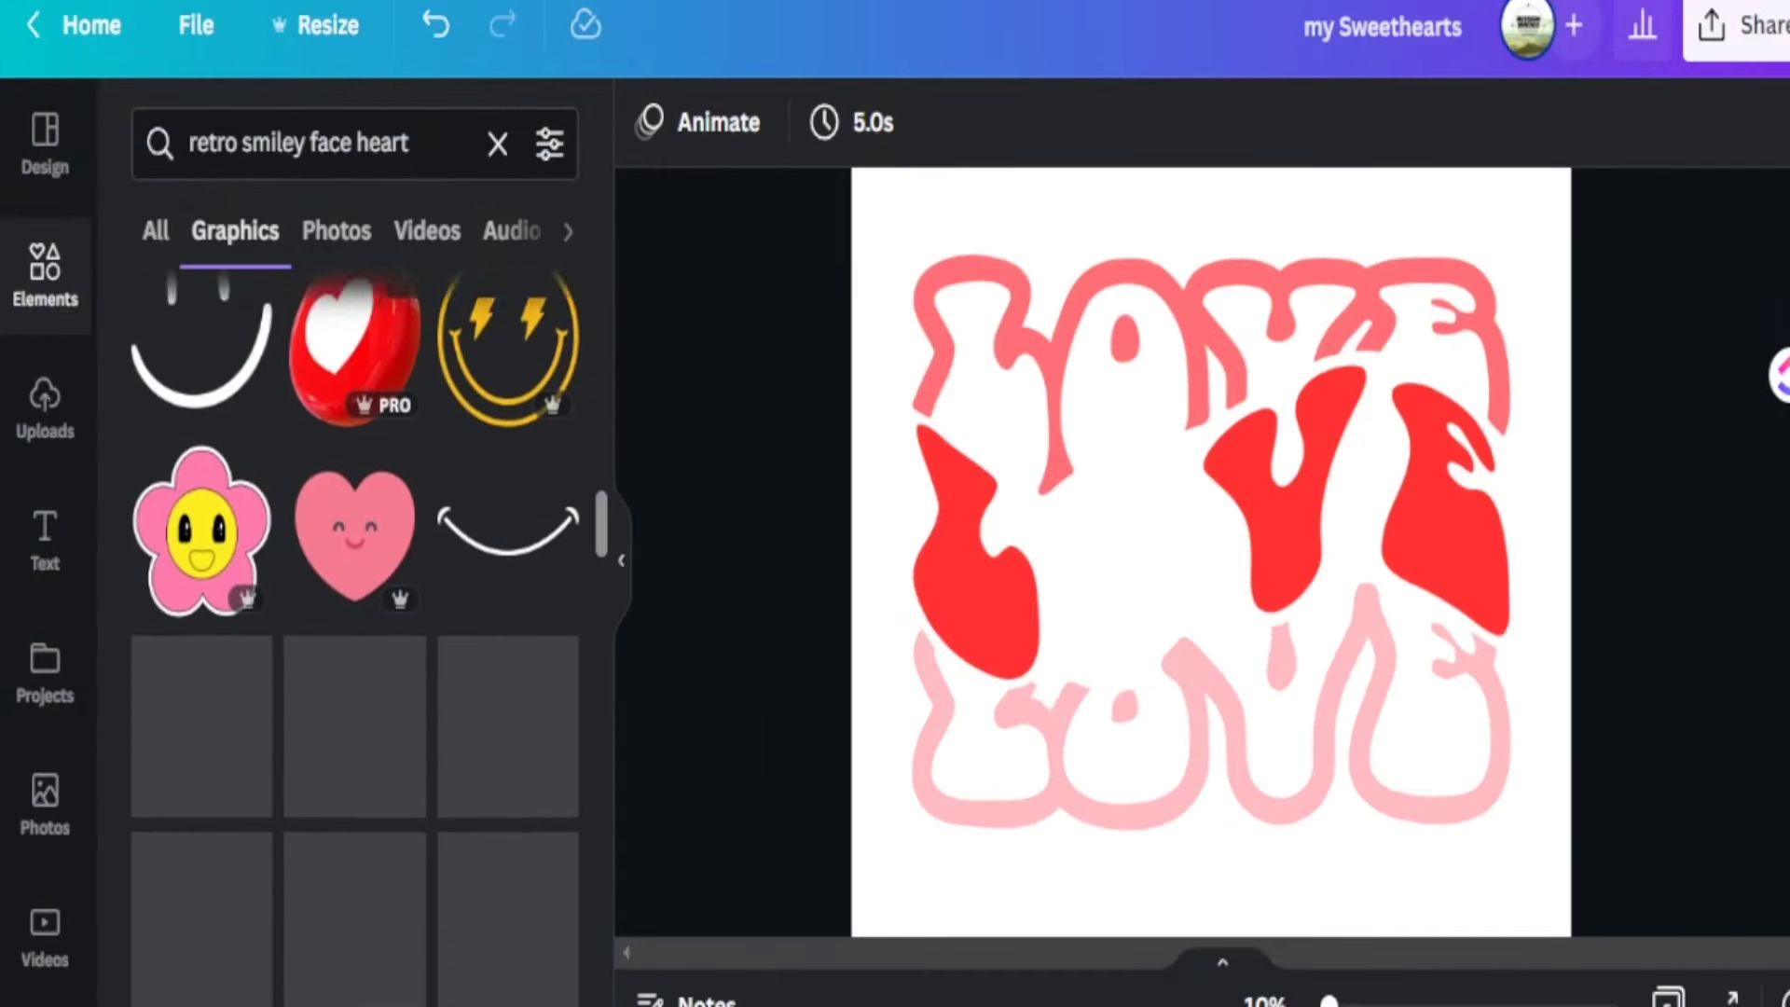
scroll(354, 652, down, 5)
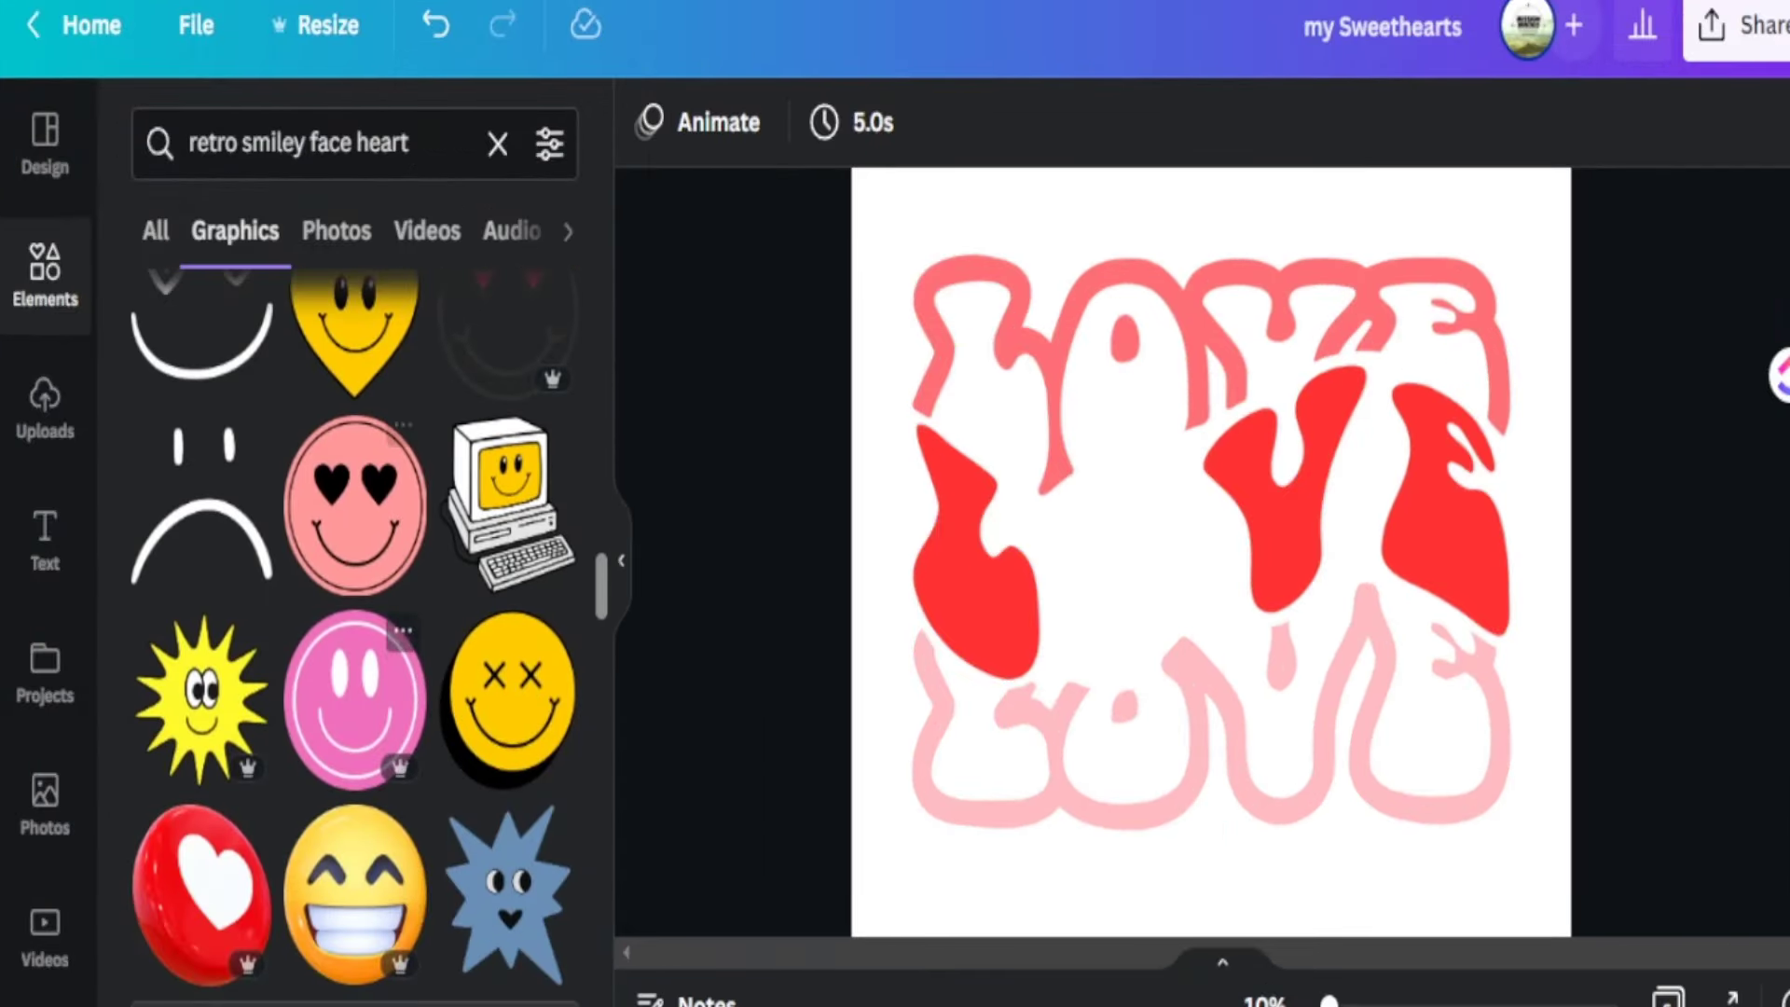
click(354, 503)
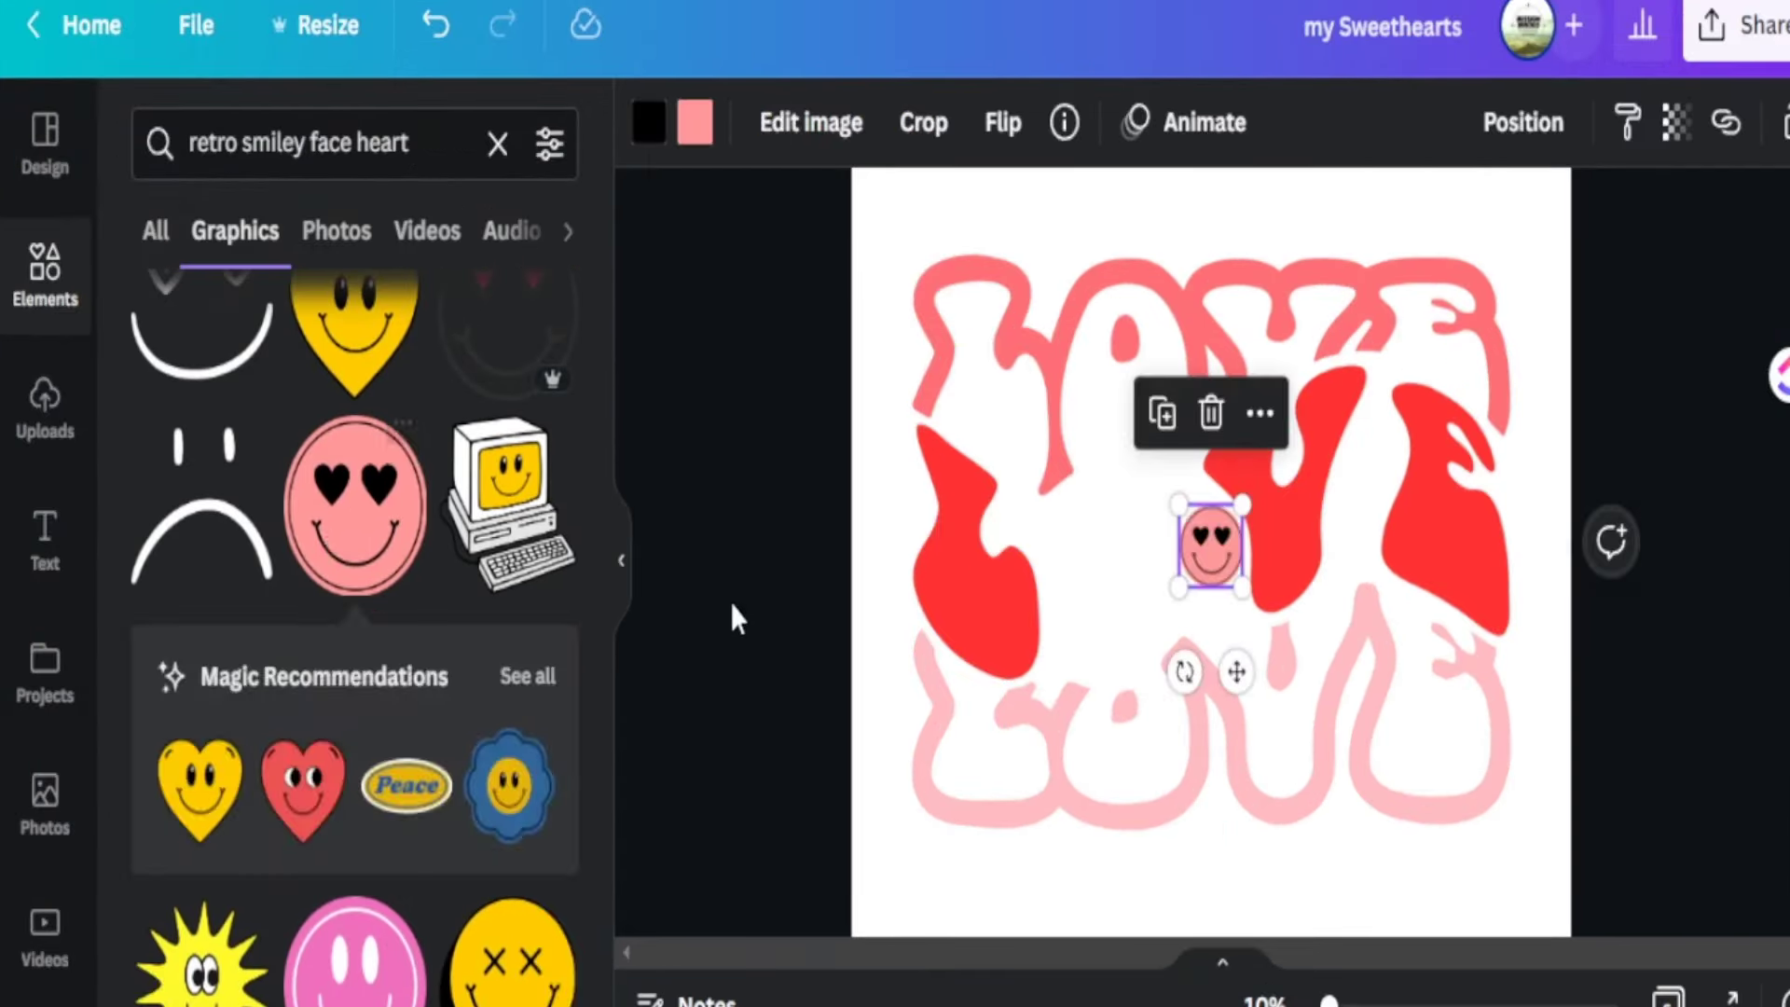
Enlarge the heart-eyed smiley to the size of the erased O and place it in the gap between the red L and V.
drag(1177, 504, 963, 440)
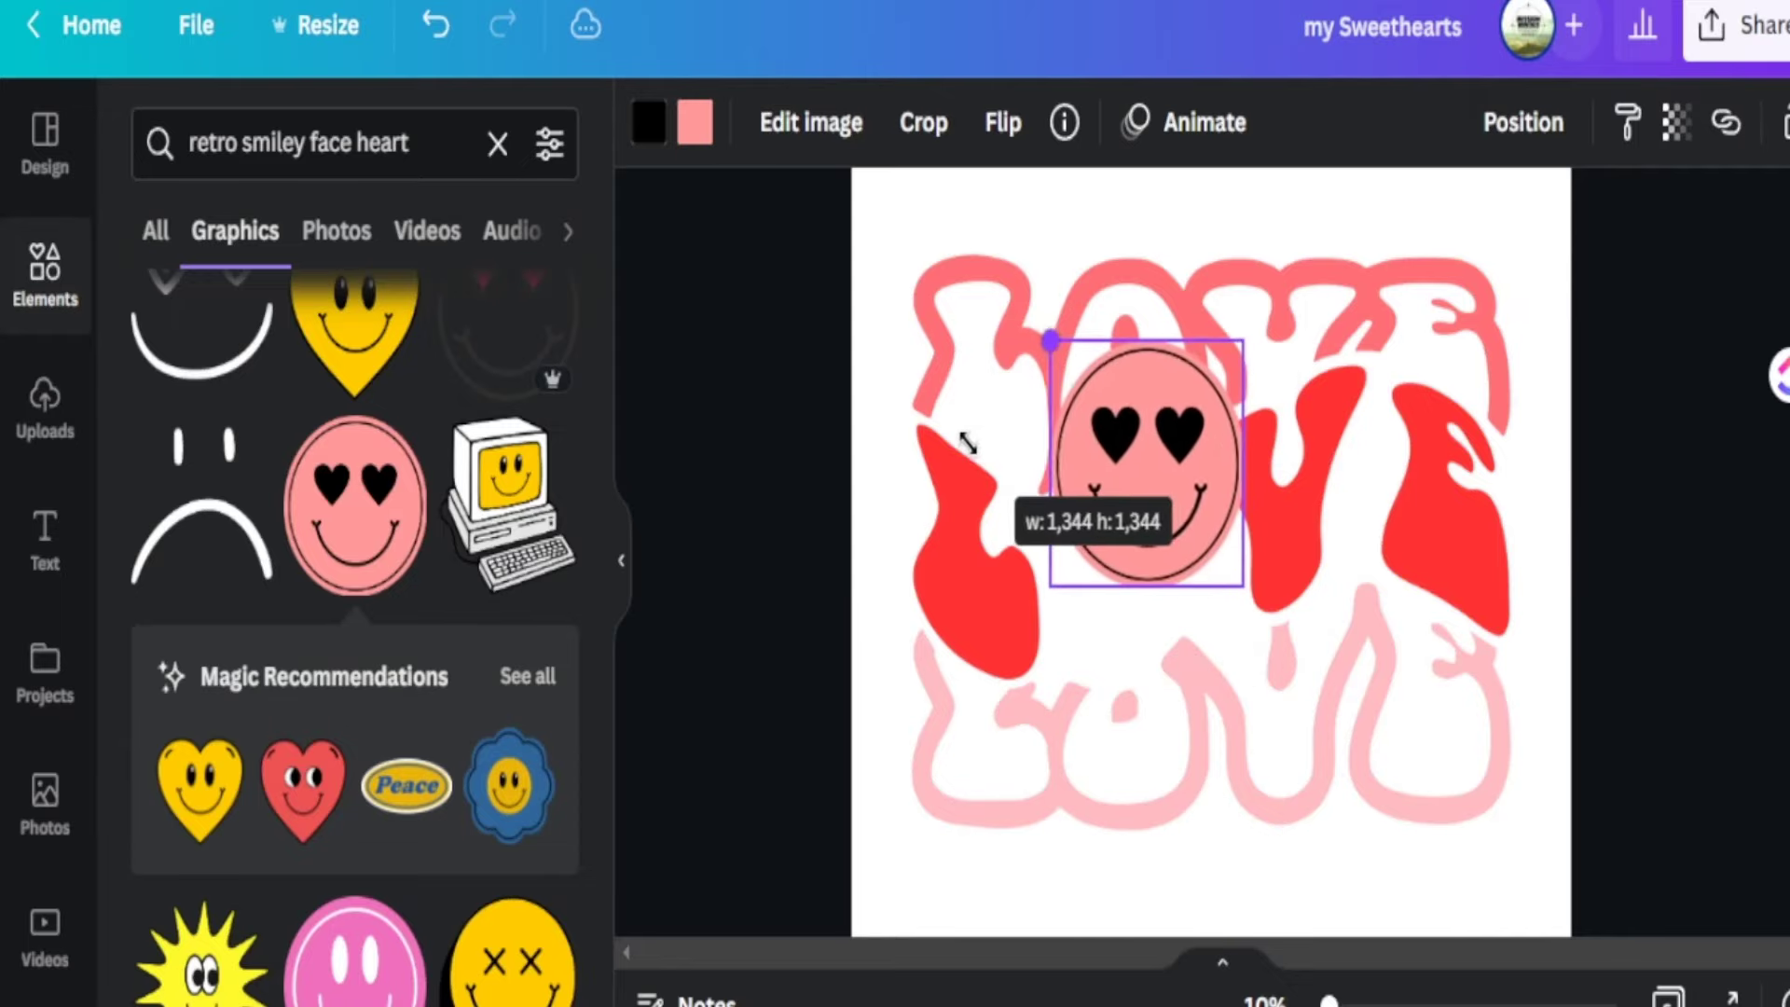
drag(1139, 487, 1162, 552)
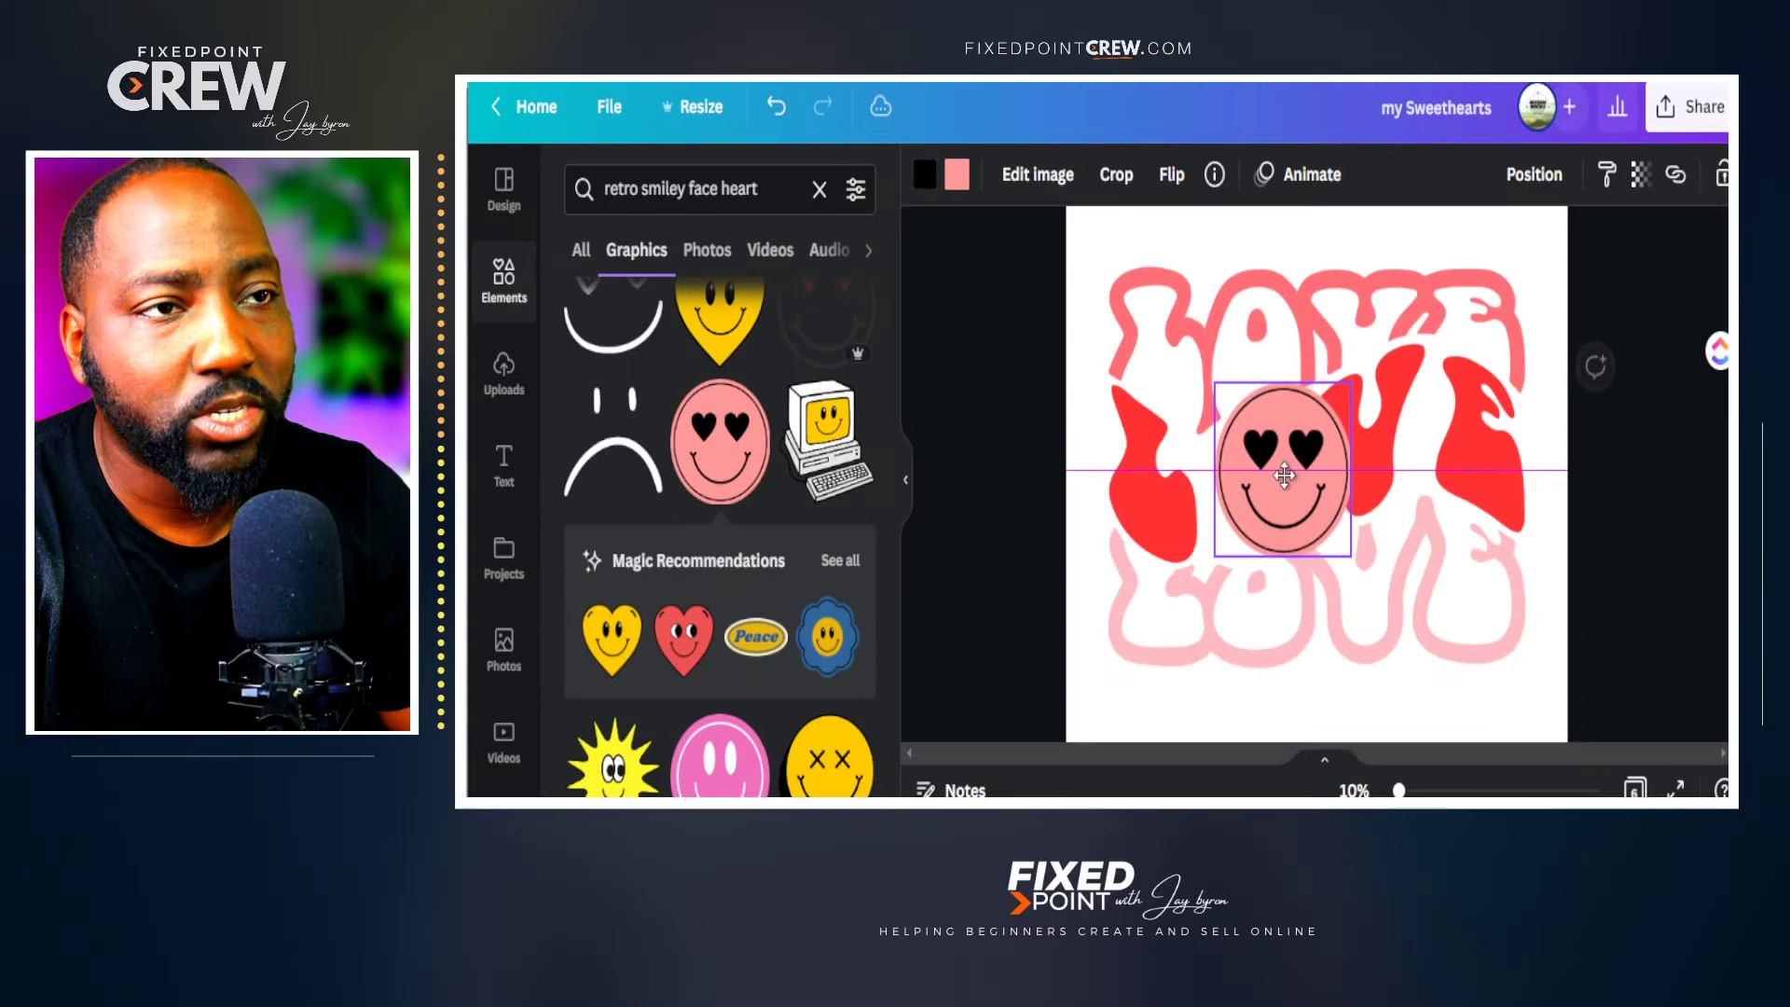
drag(1284, 475, 1274, 487)
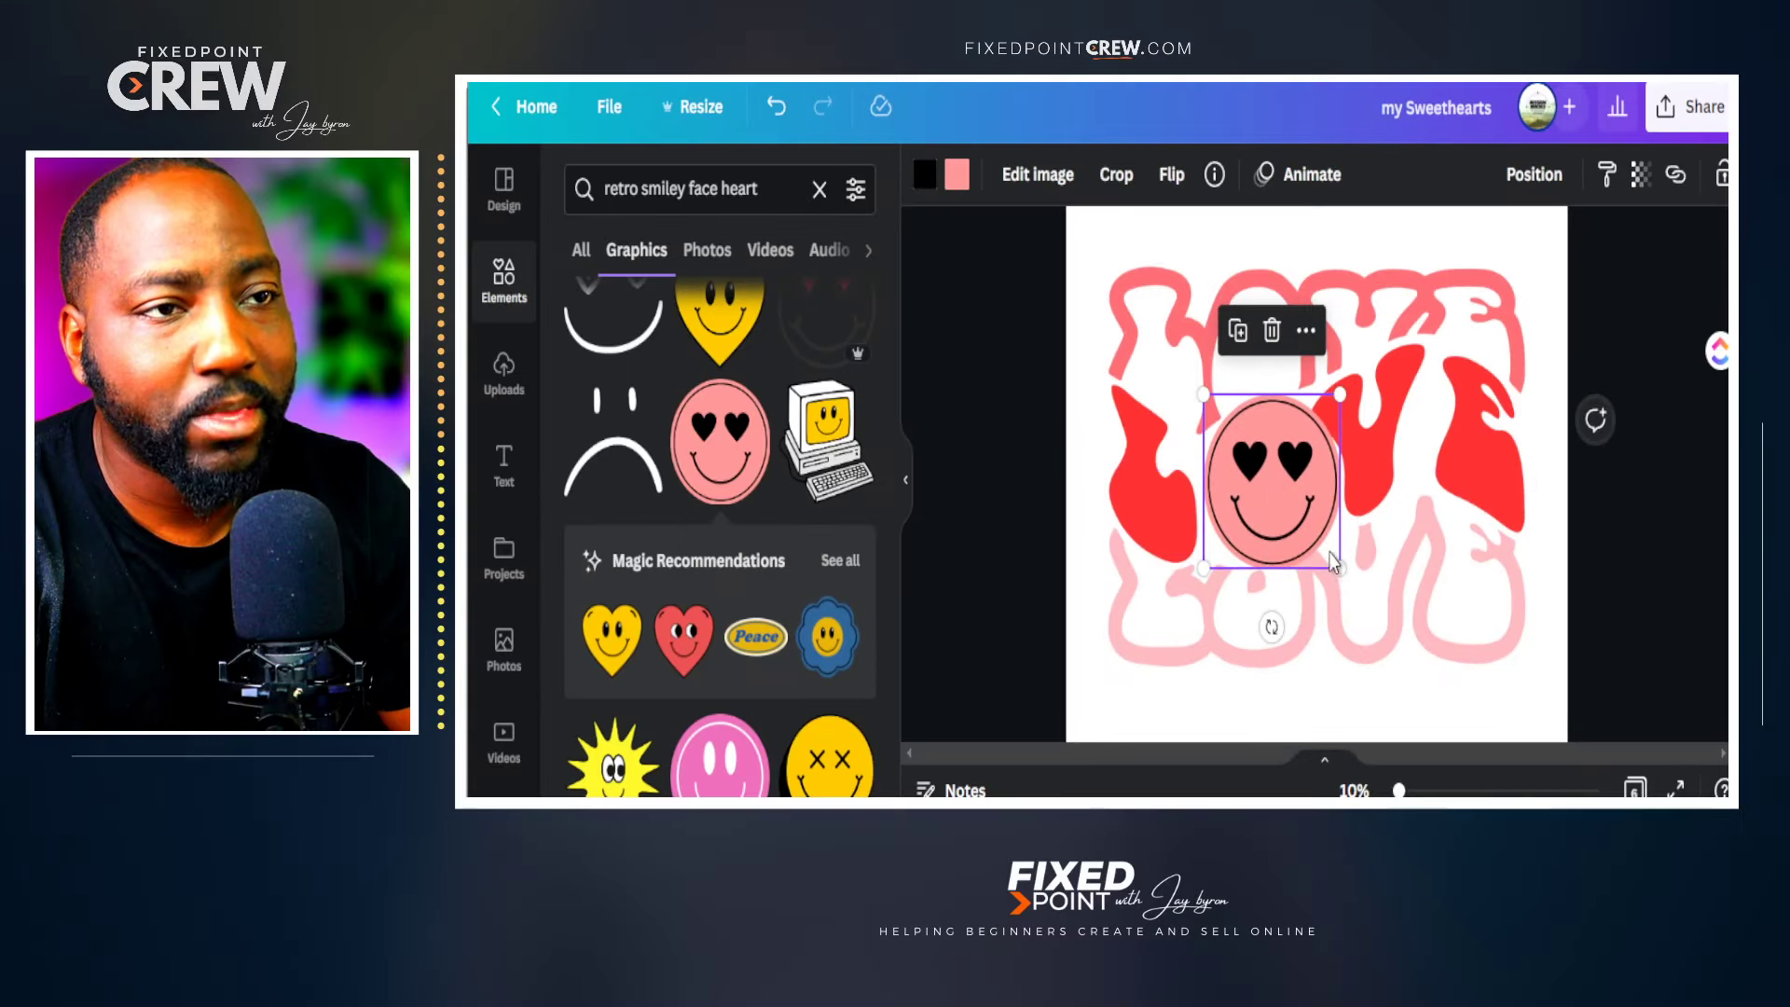
drag(1337, 568, 1316, 542)
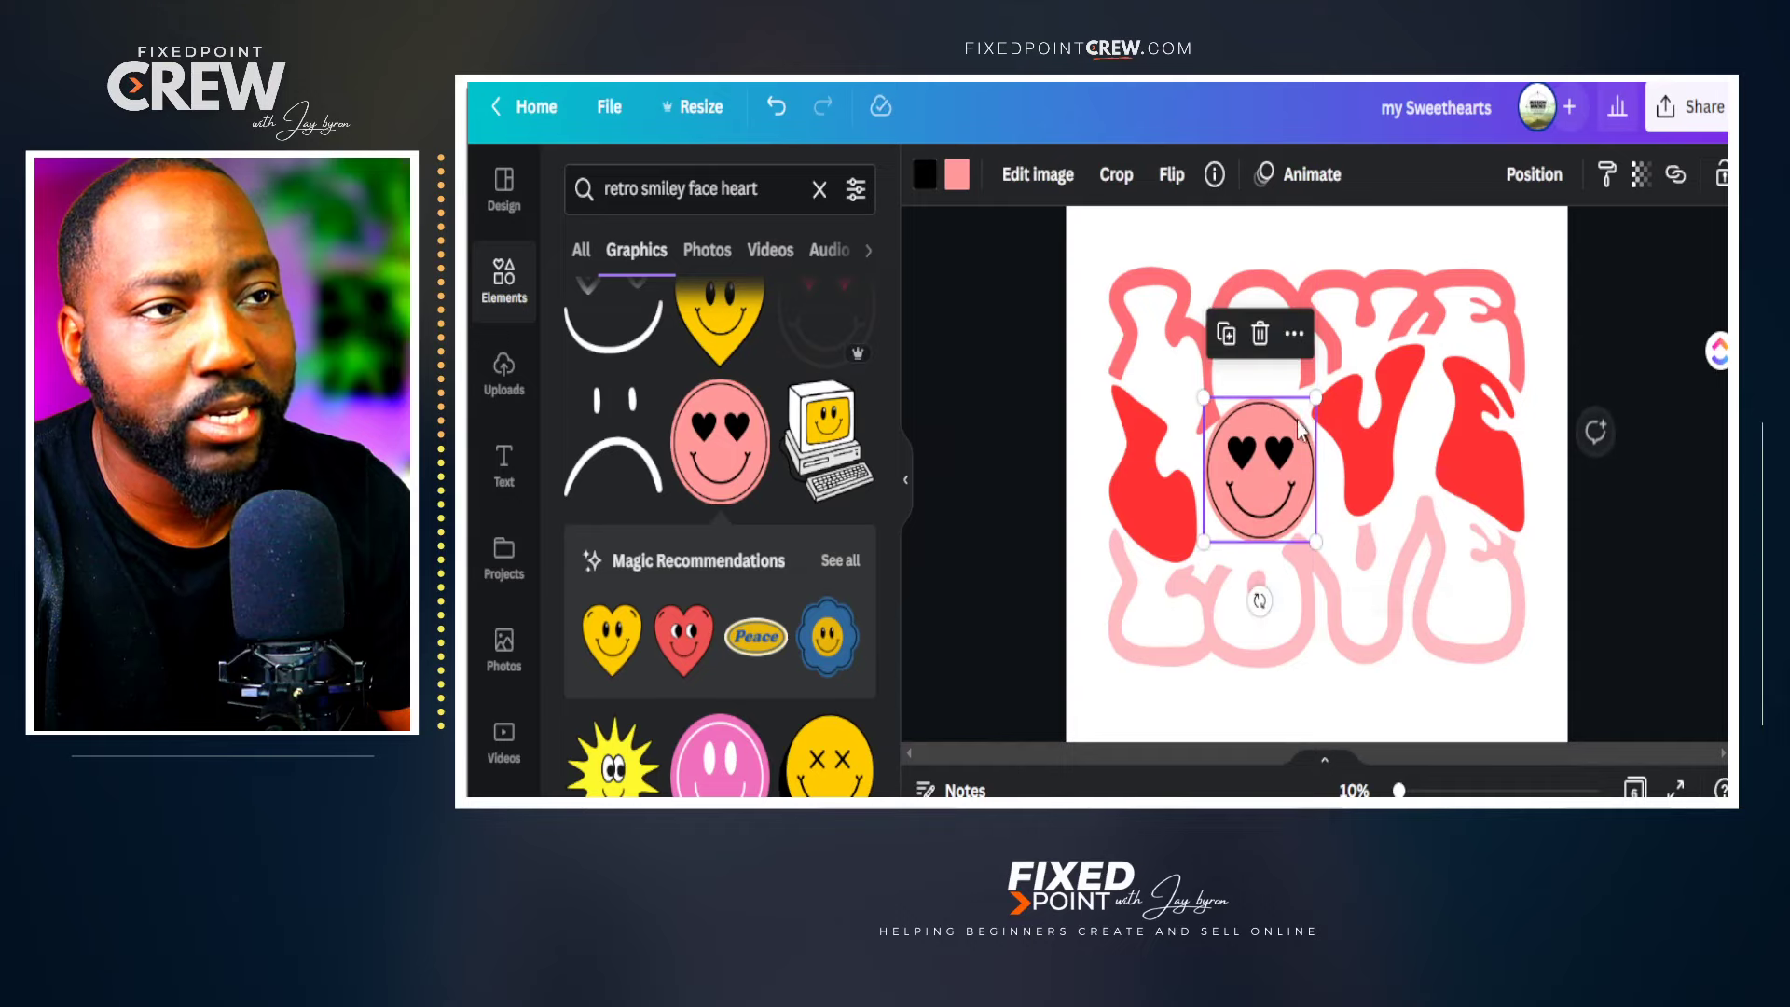
drag(1315, 395, 1303, 412)
drag(1216, 481, 1255, 472)
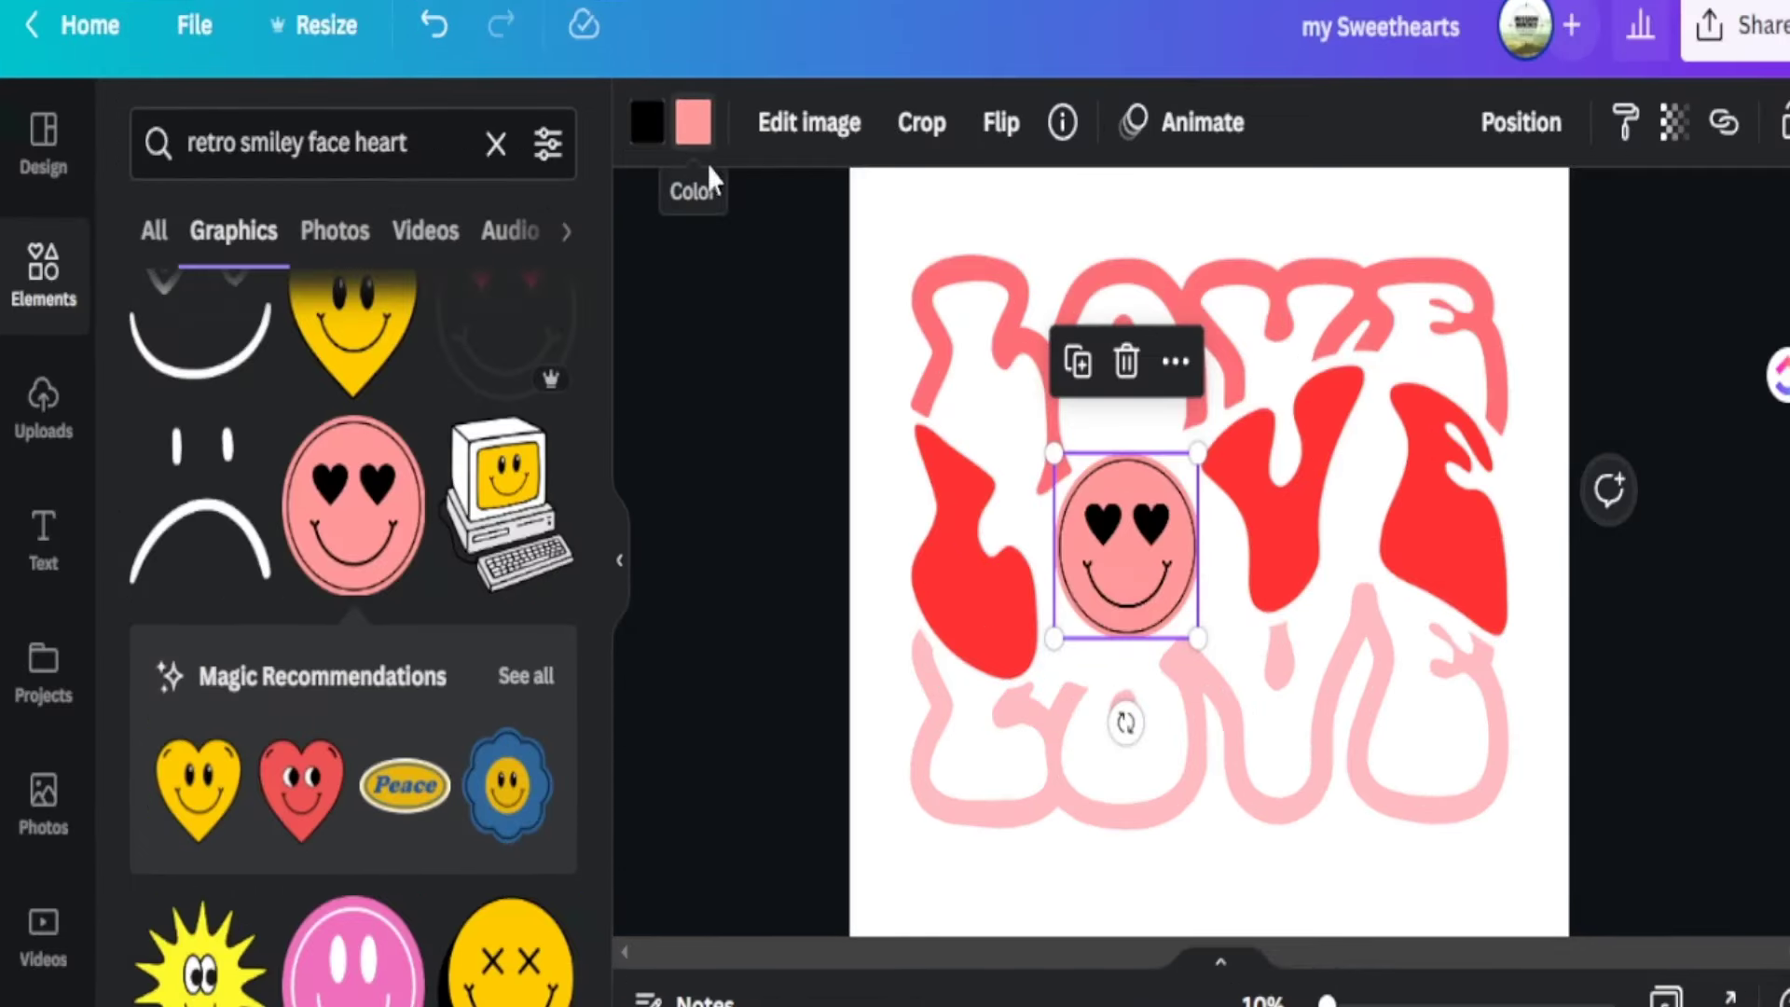
Recolour the smiley, matching its pink face to the red lettering (#FF3334) and changing its black lines and heart eyes to white.
click(698, 126)
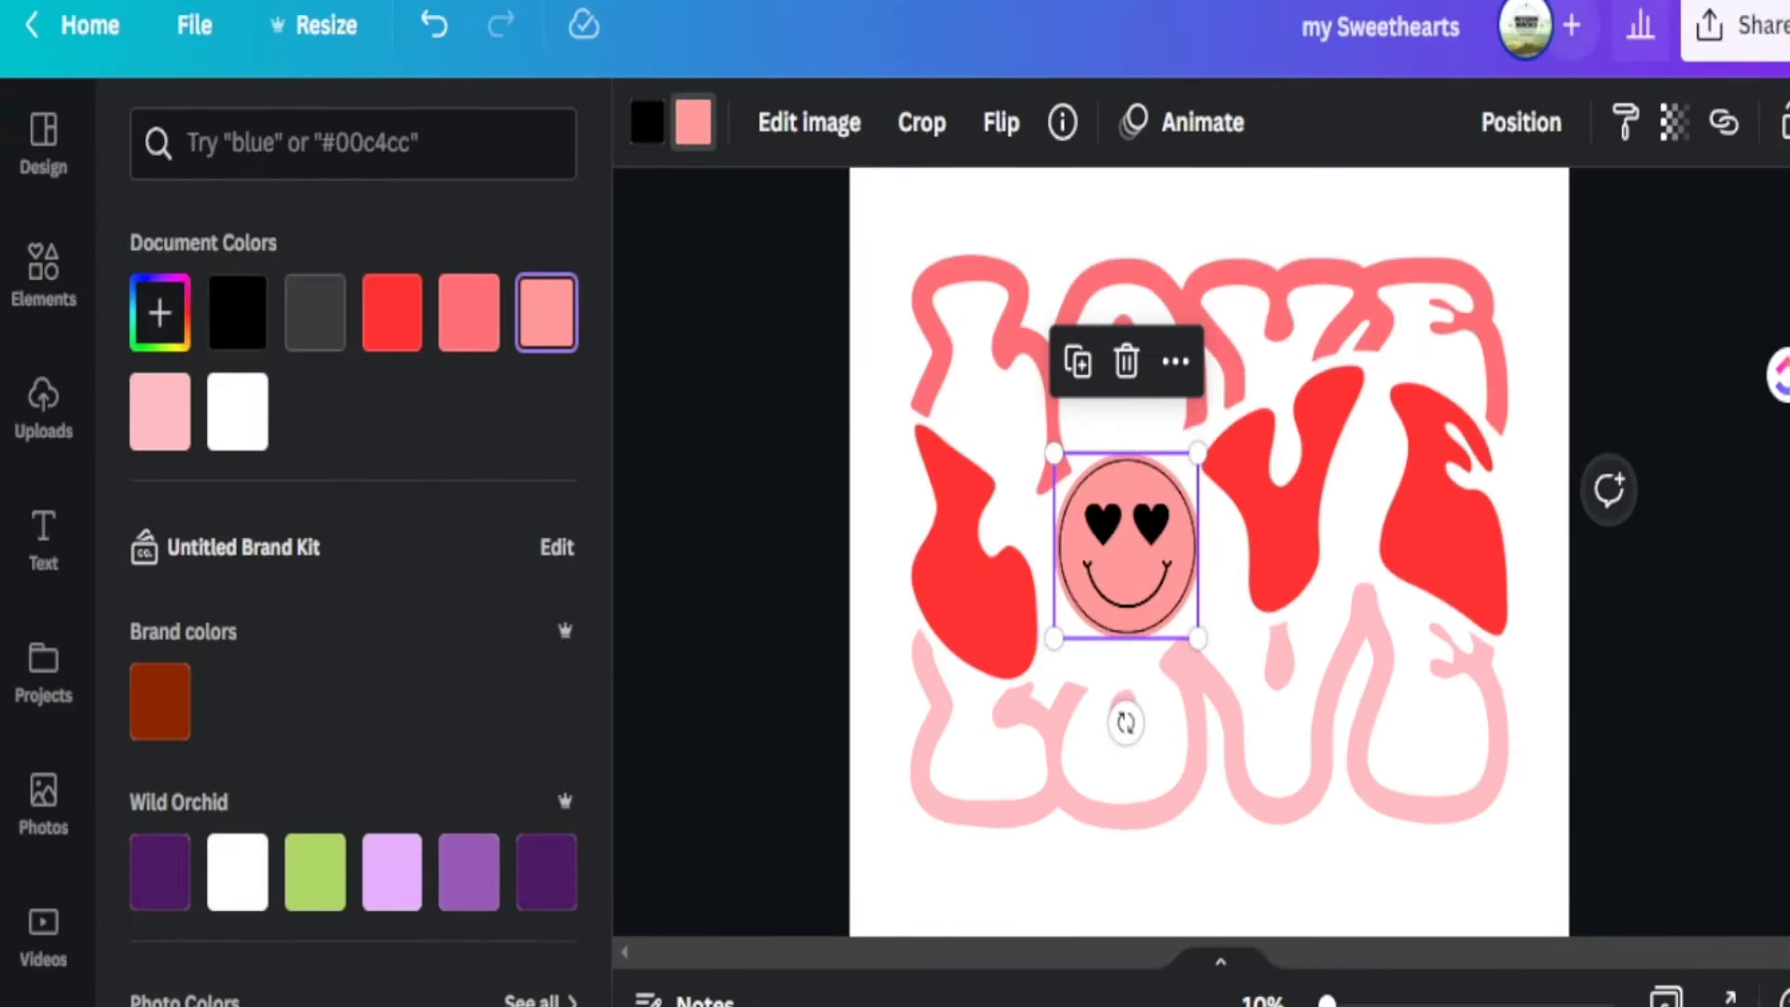
click(159, 313)
click(510, 690)
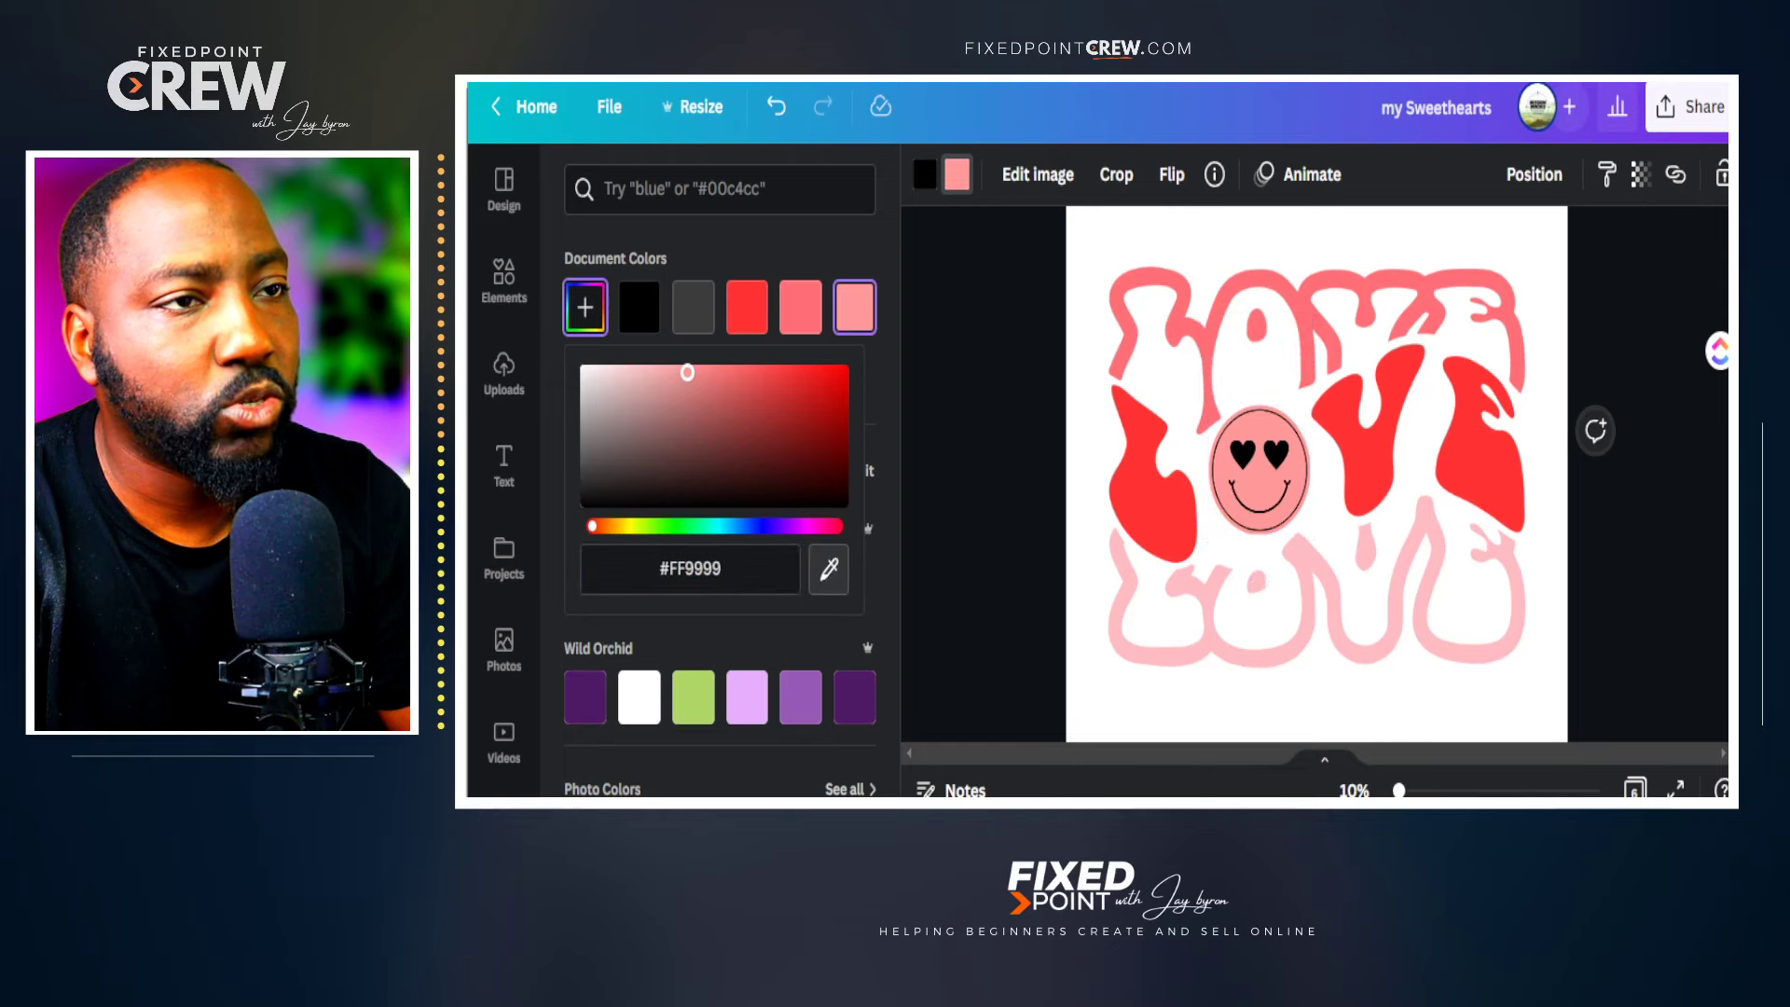
click(1137, 505)
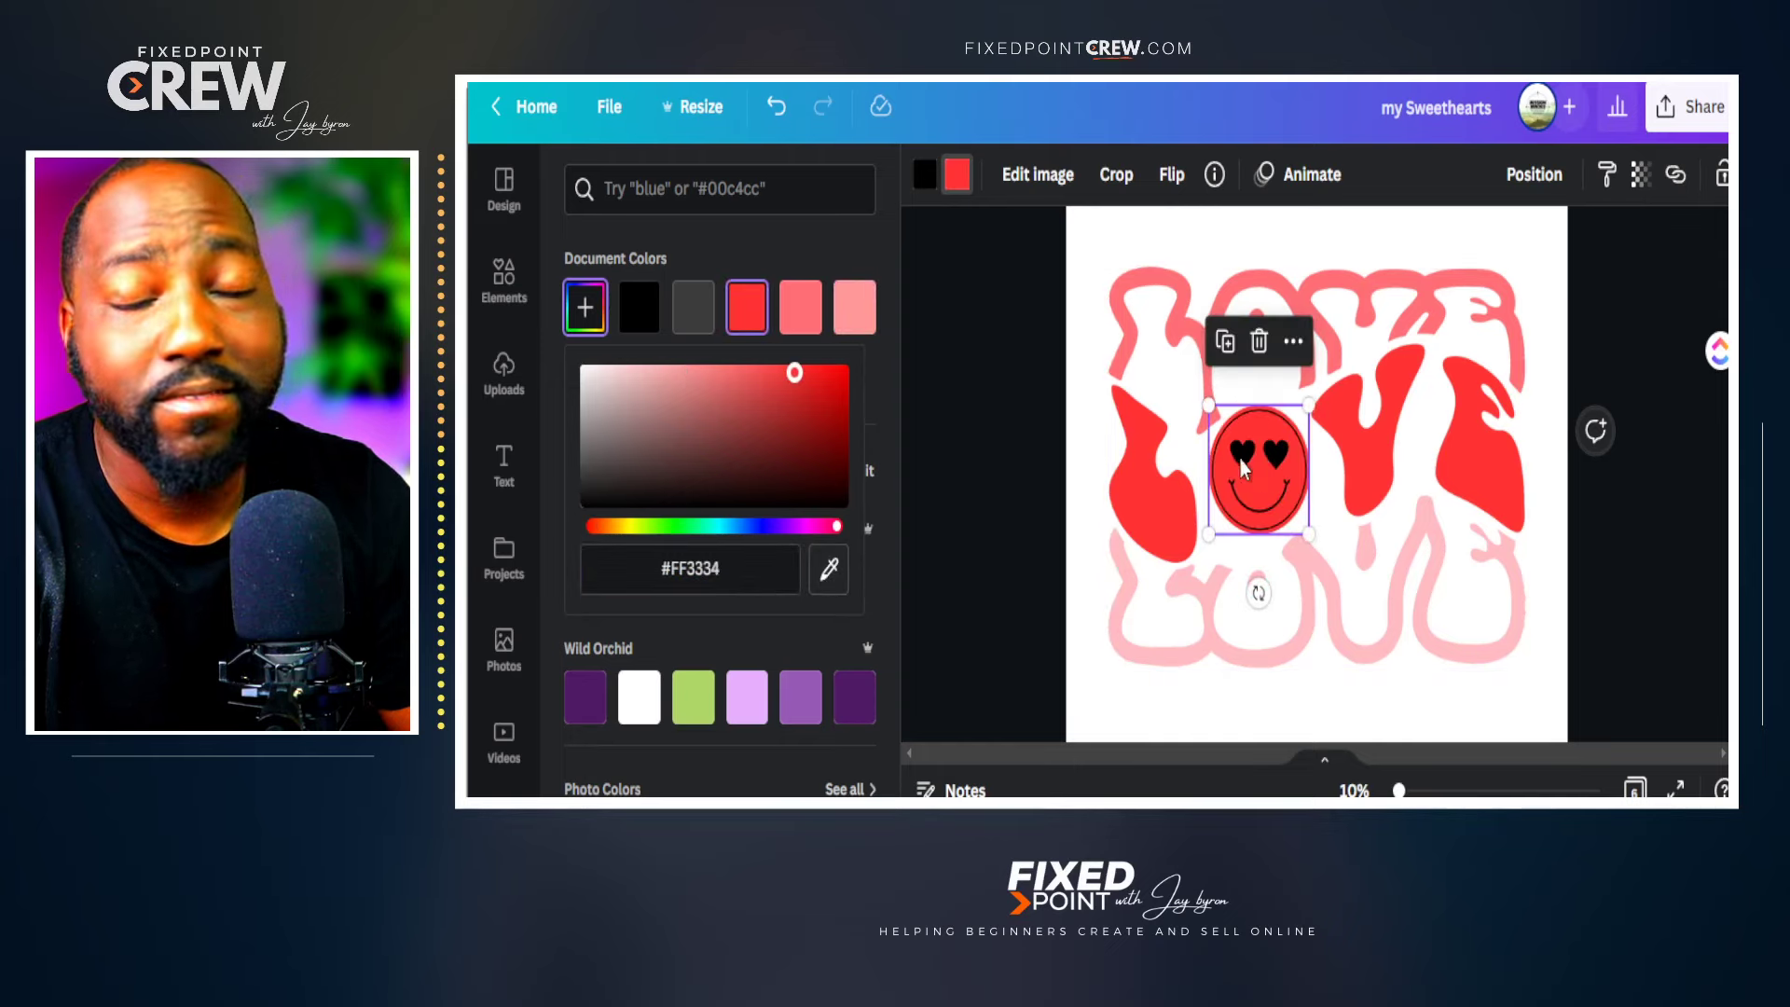
click(917, 187)
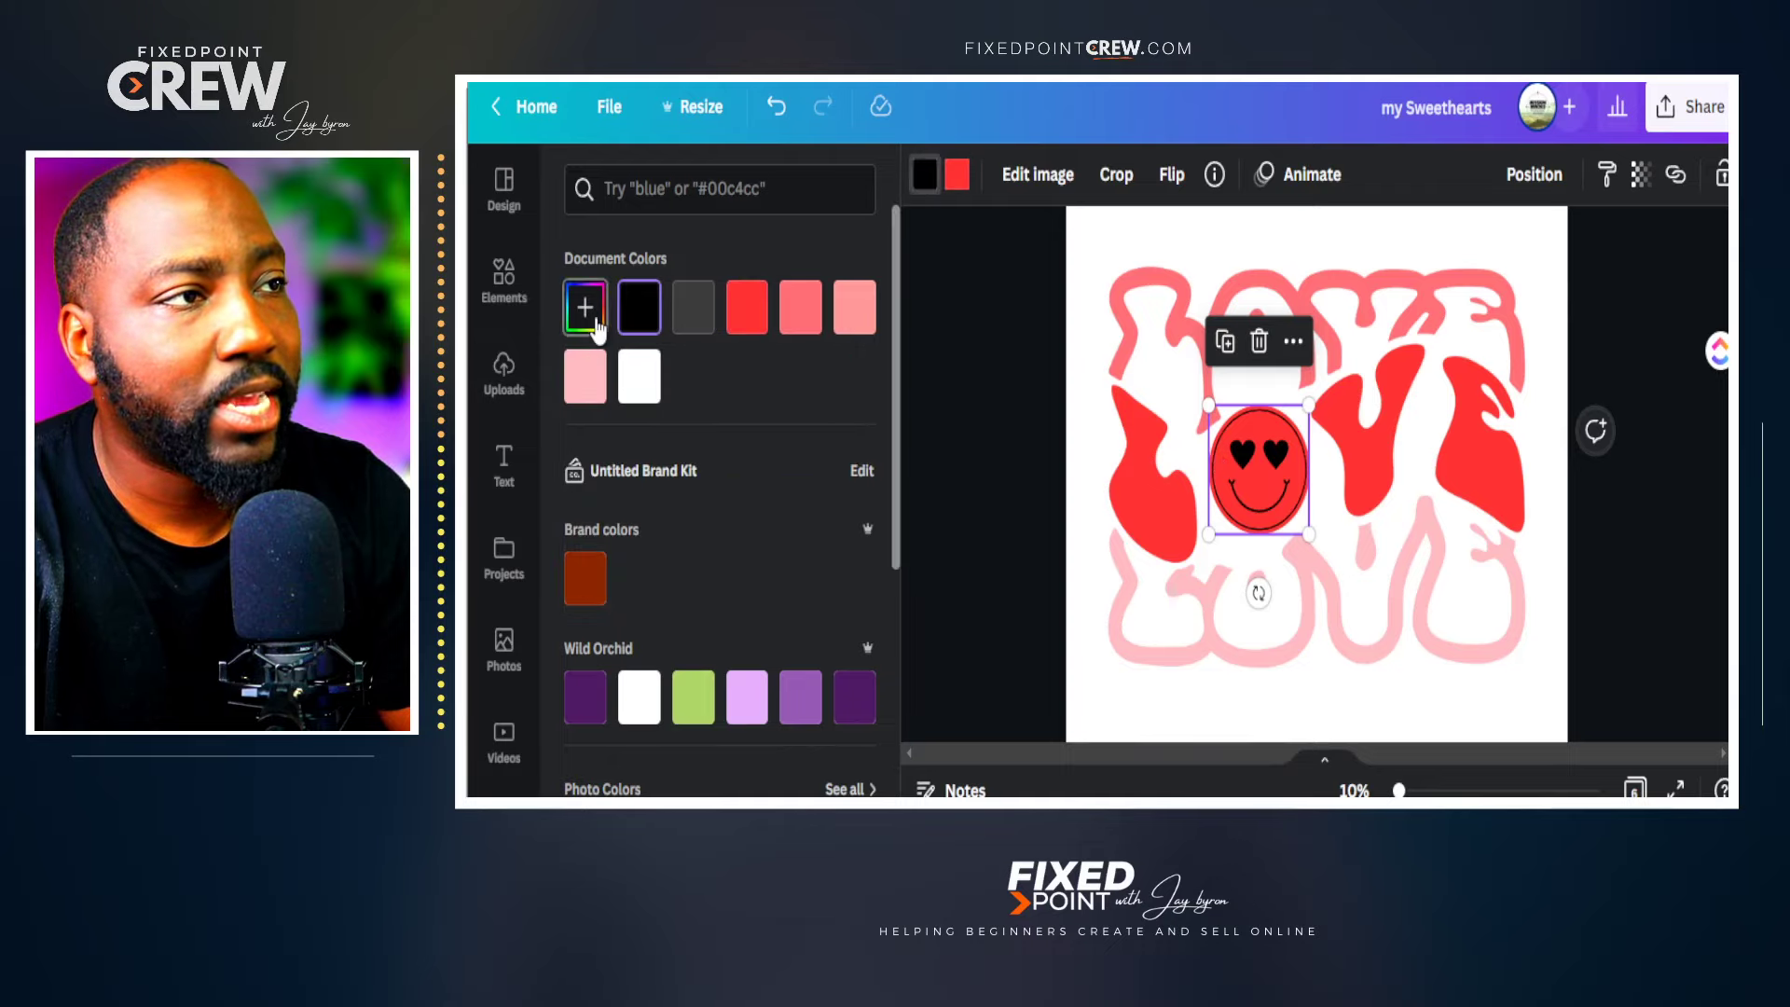
click(649, 391)
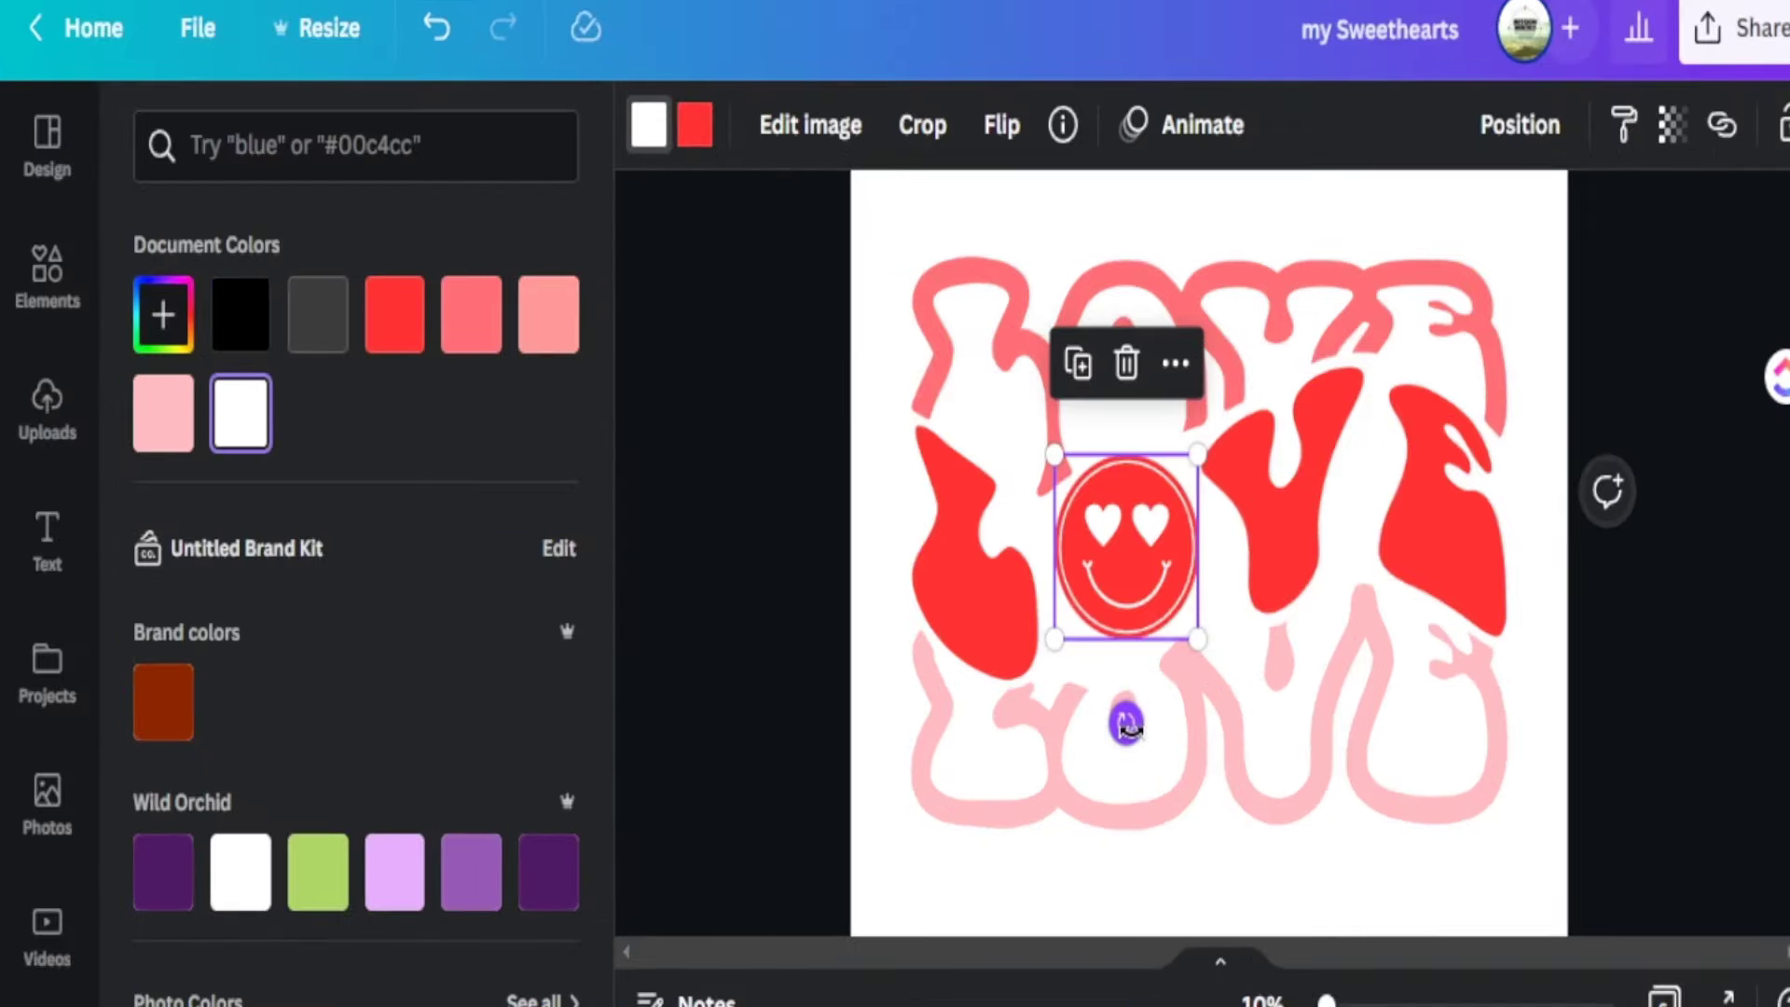
Tilt the smiley slightly counterclockwise and enlarge it a little so it fills the O's gap.
drag(1125, 724, 1147, 725)
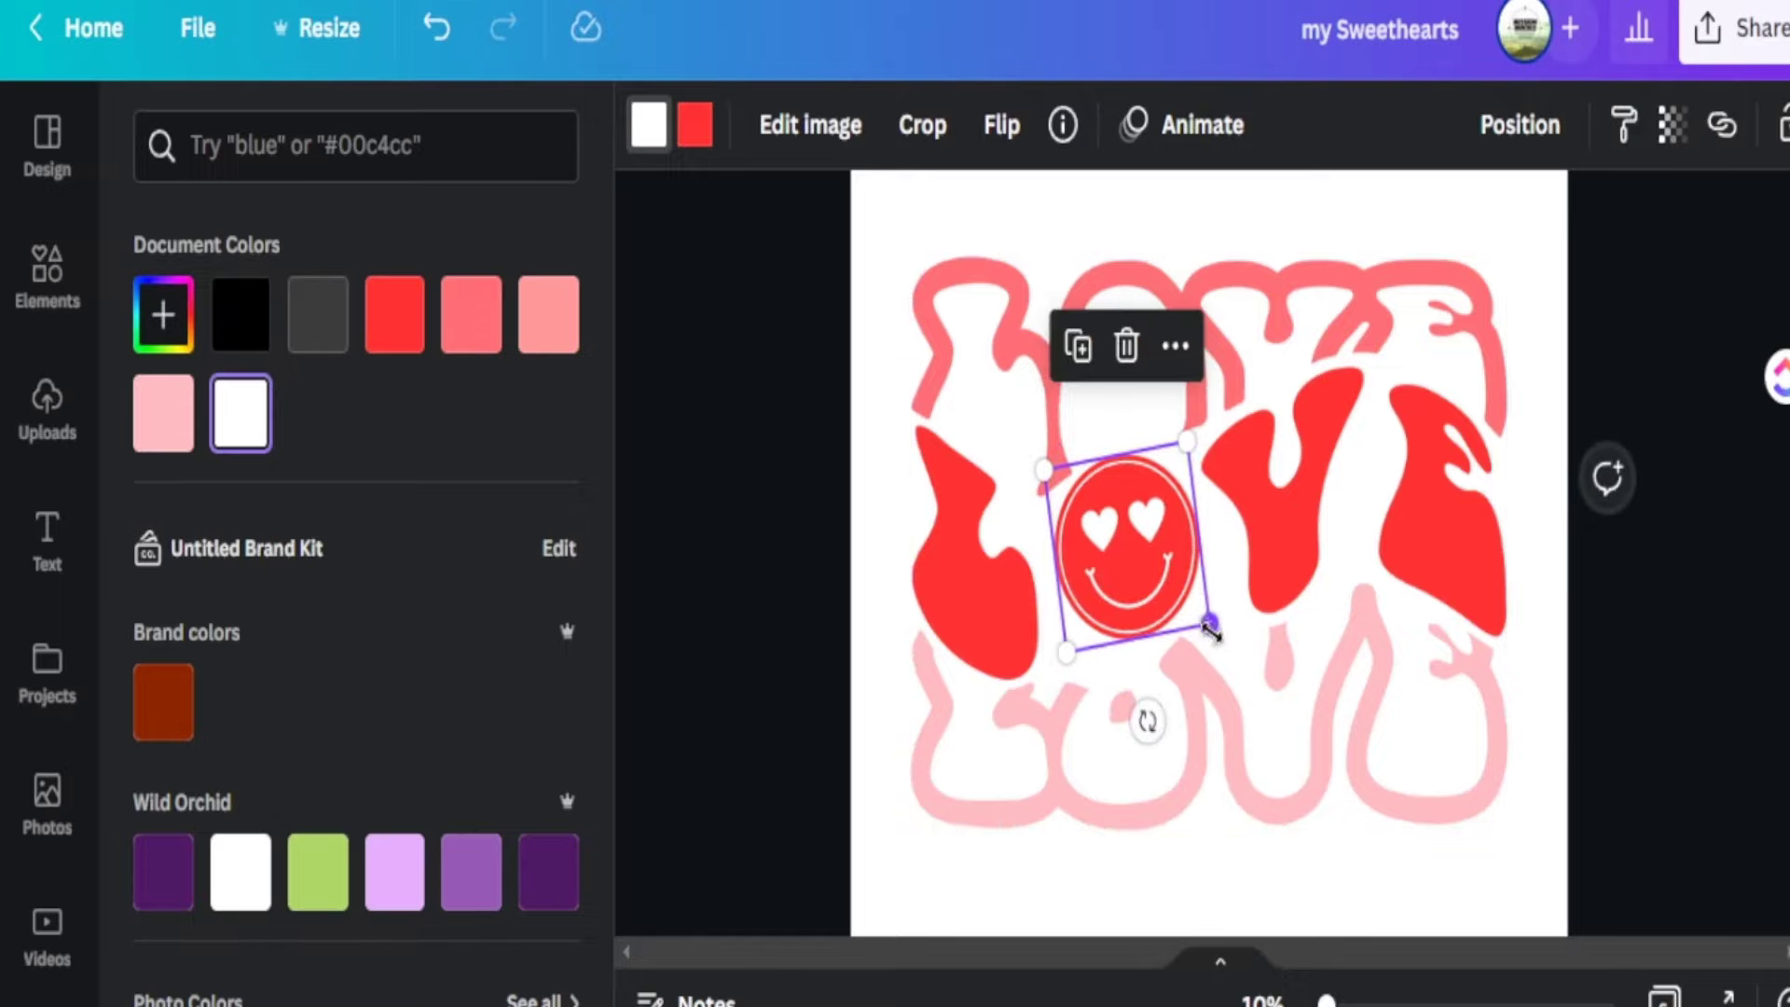
drag(1211, 640, 1220, 639)
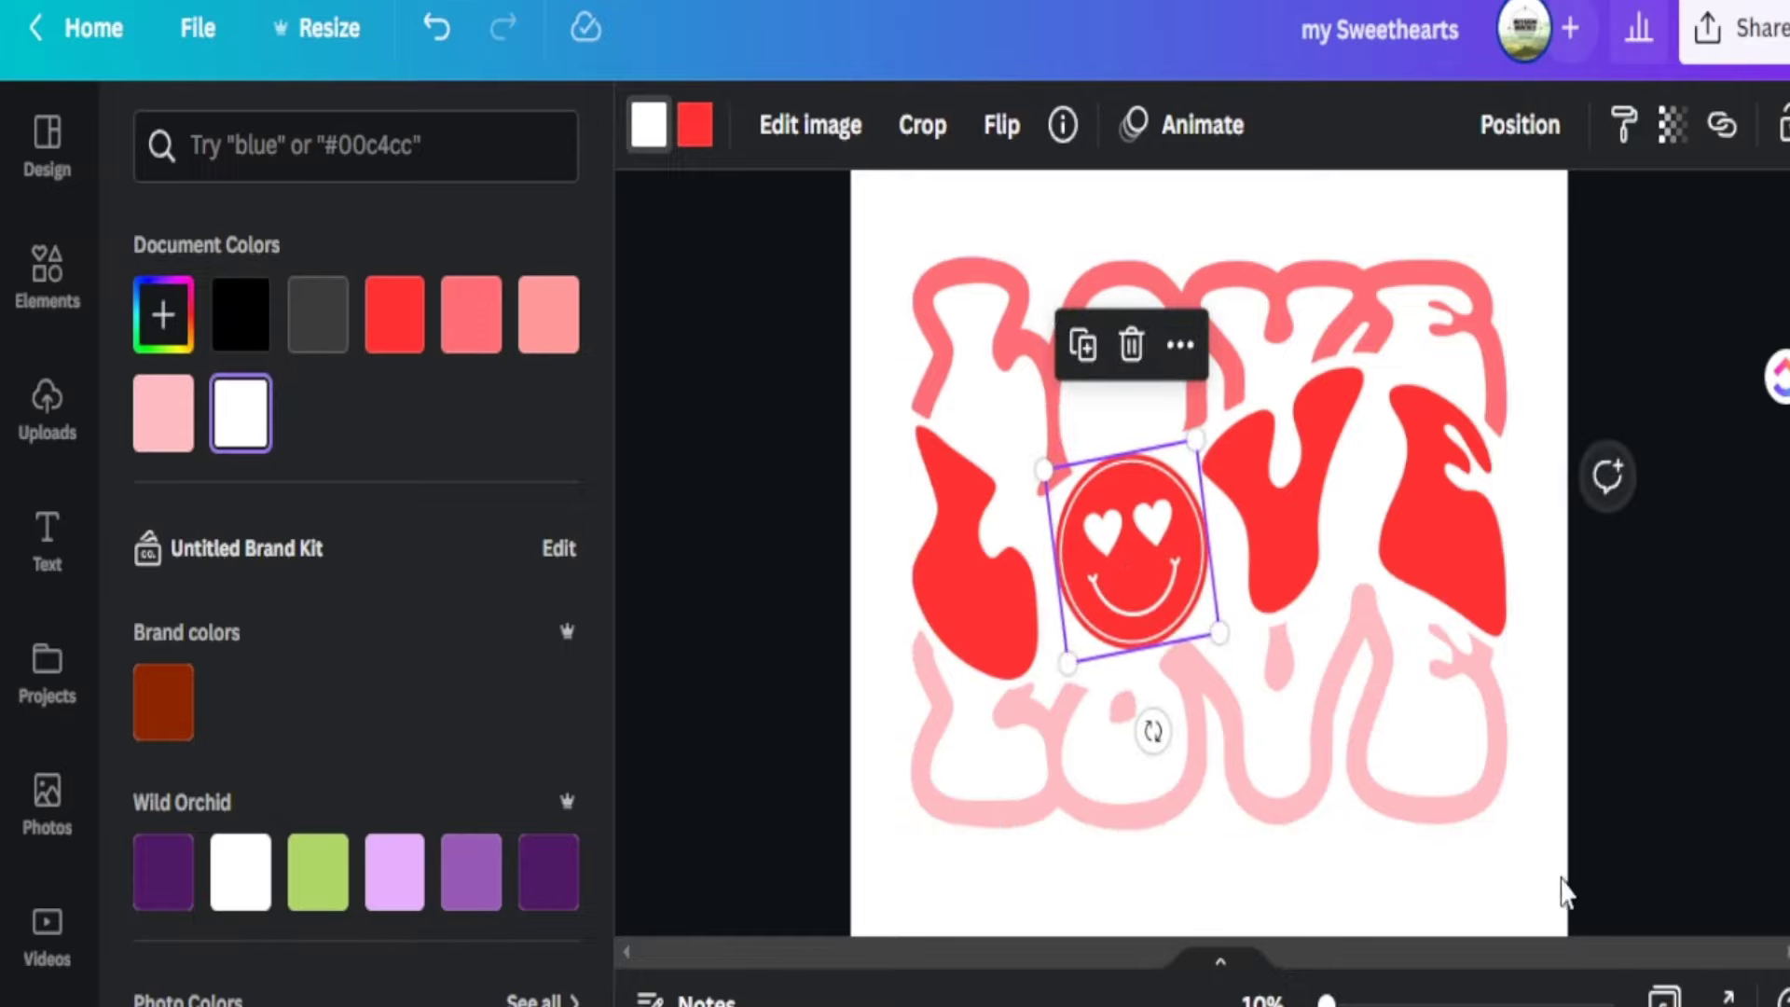
key(Escape)
click(1641, 793)
click(1118, 555)
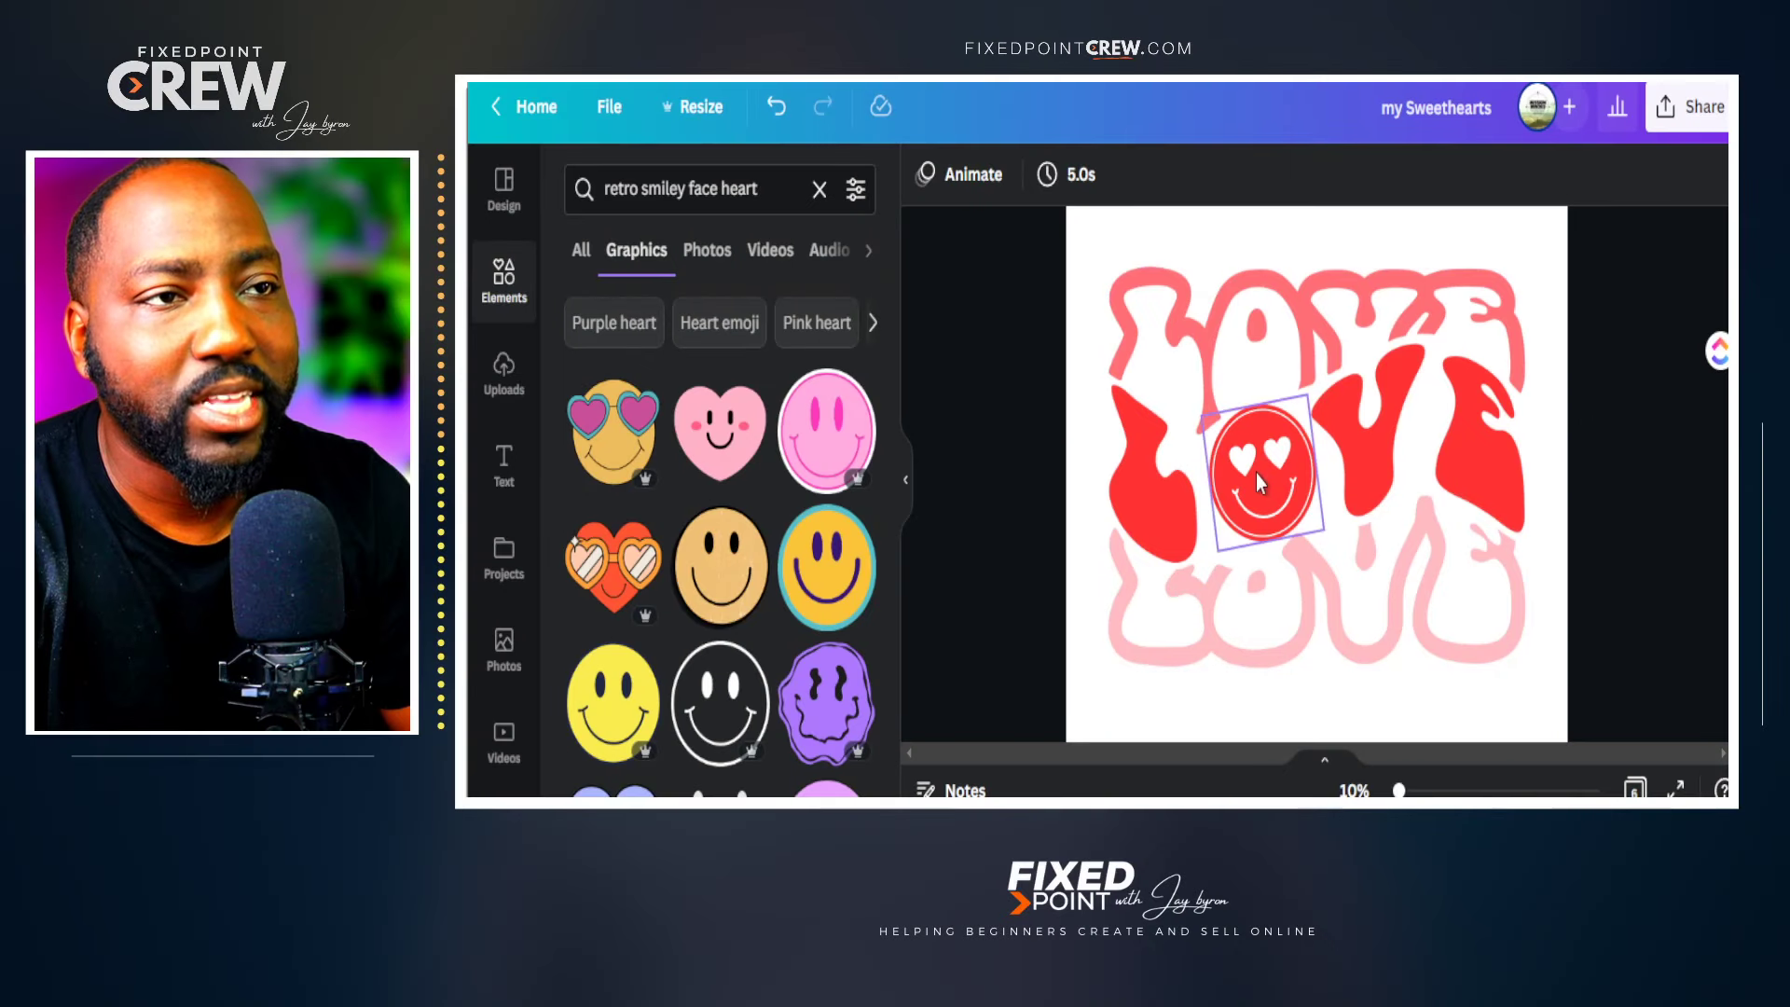
click(1256, 474)
drag(1217, 552, 1268, 604)
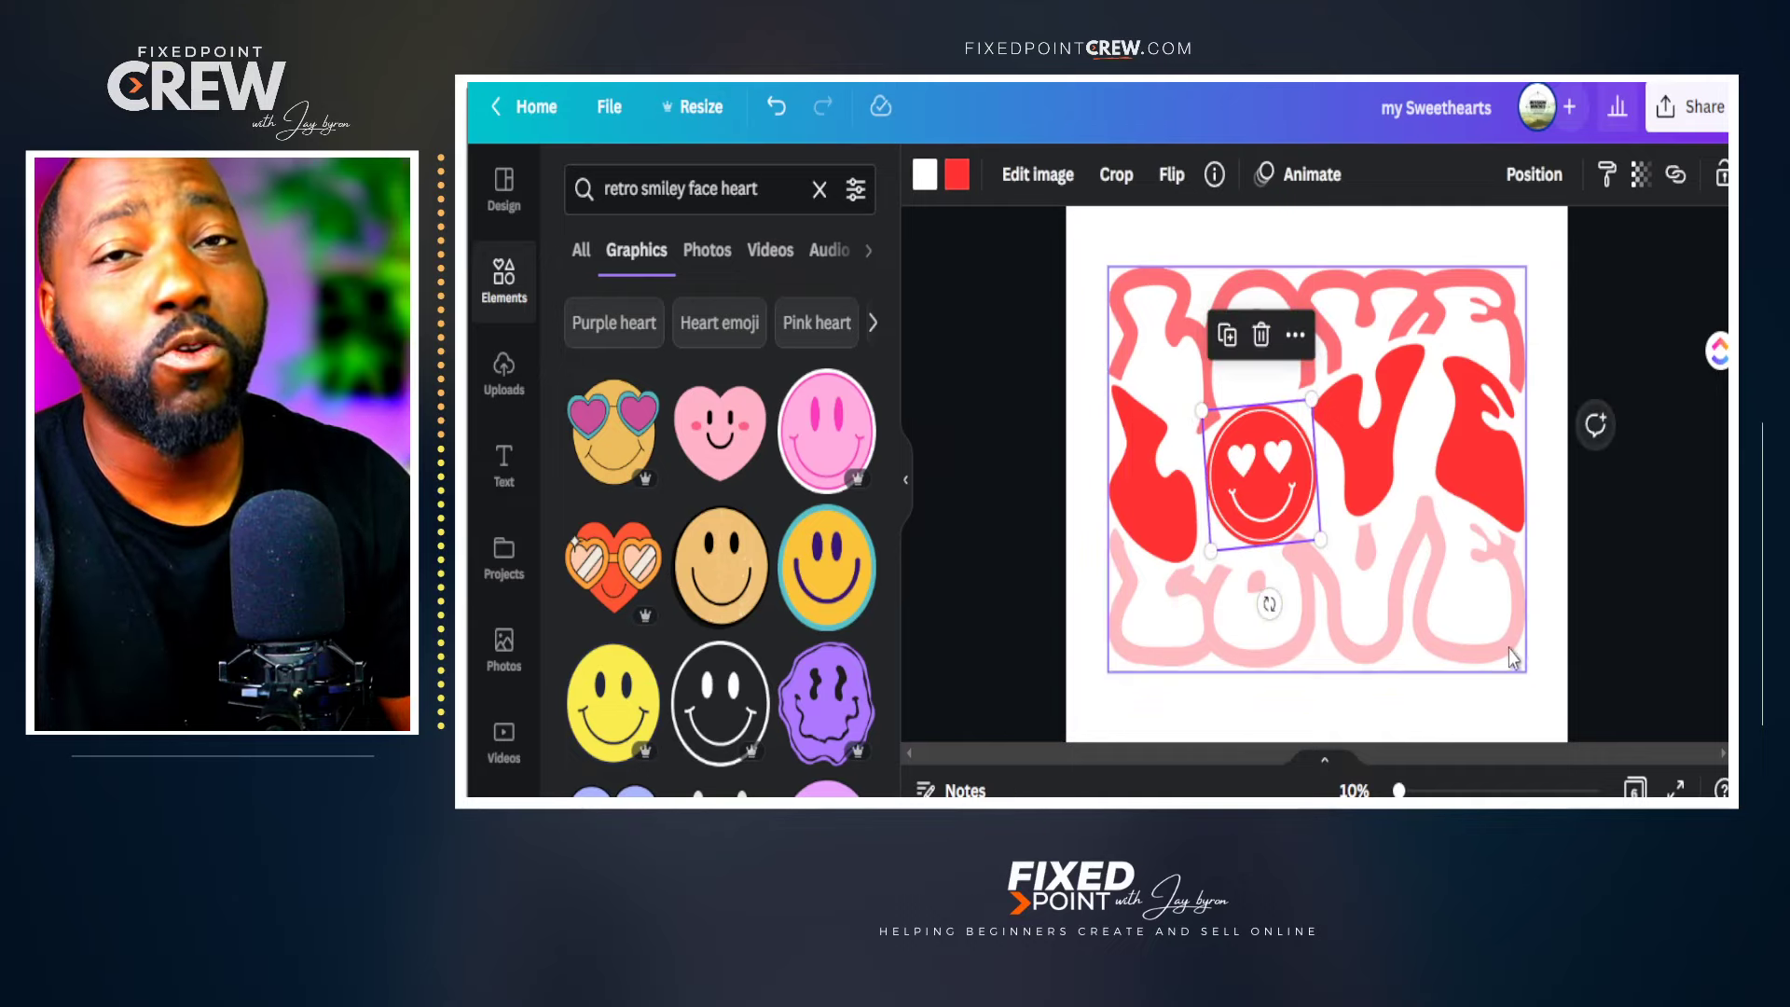
click(1619, 601)
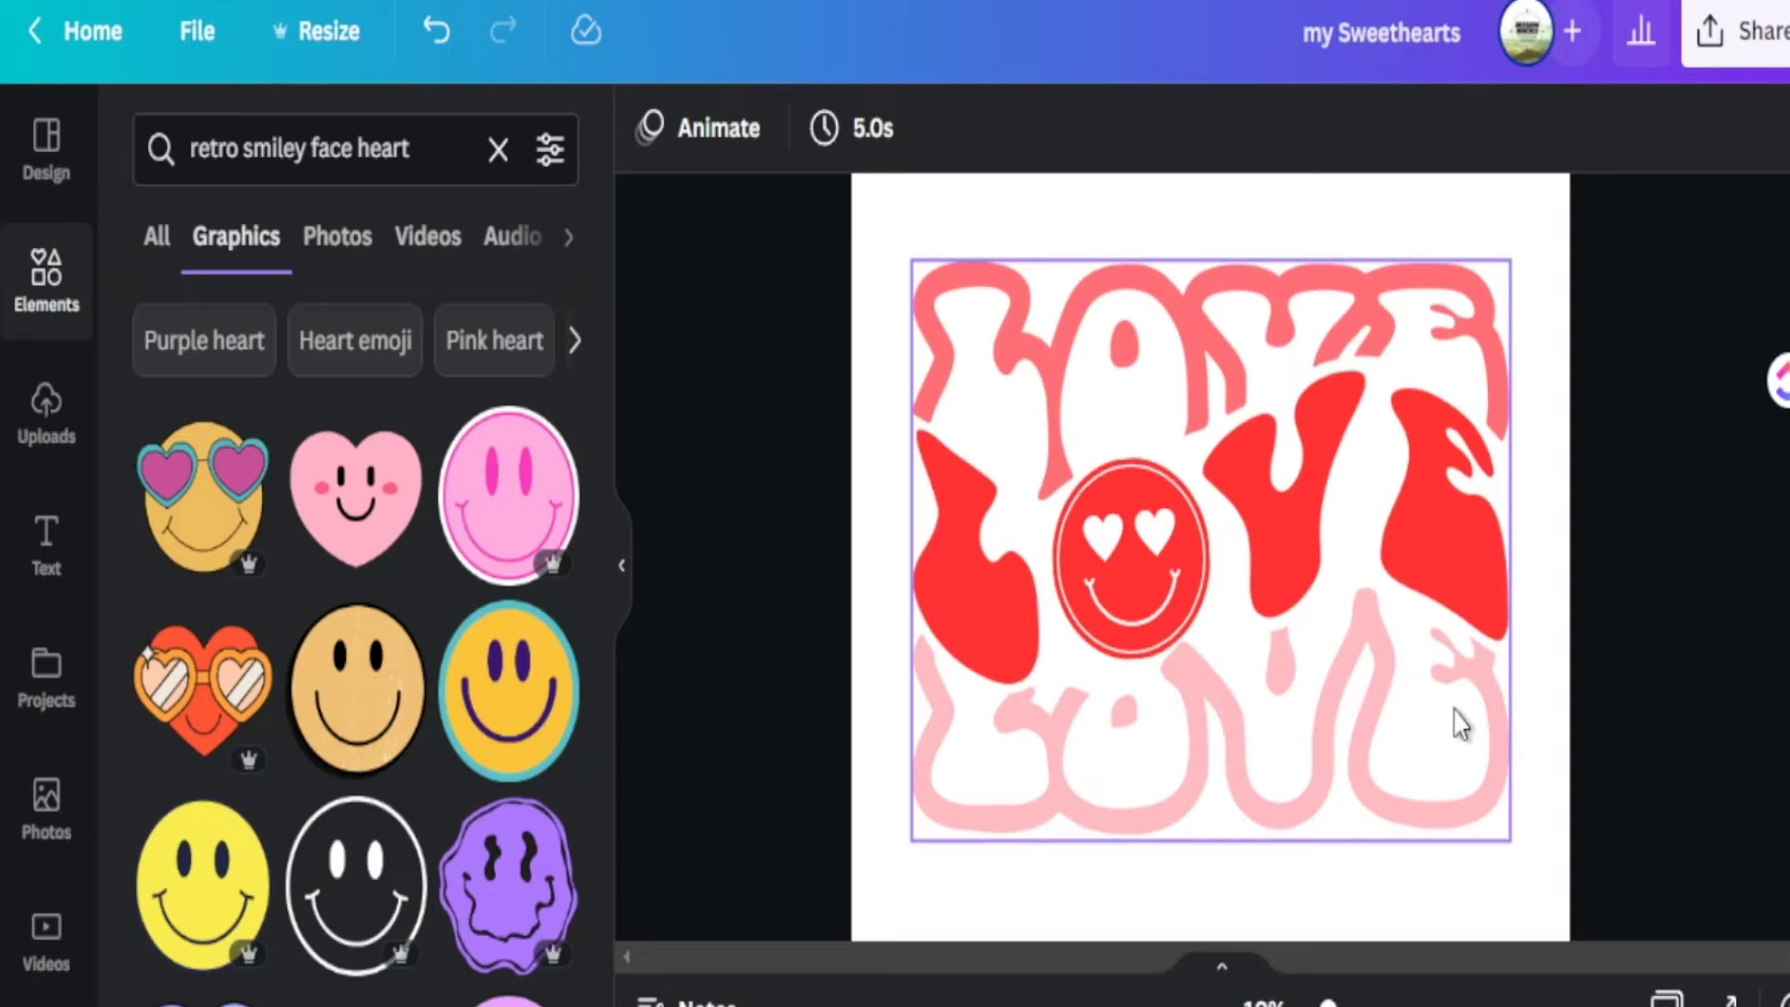
Rename the design as My Sweethearts Shirt.
click(843, 747)
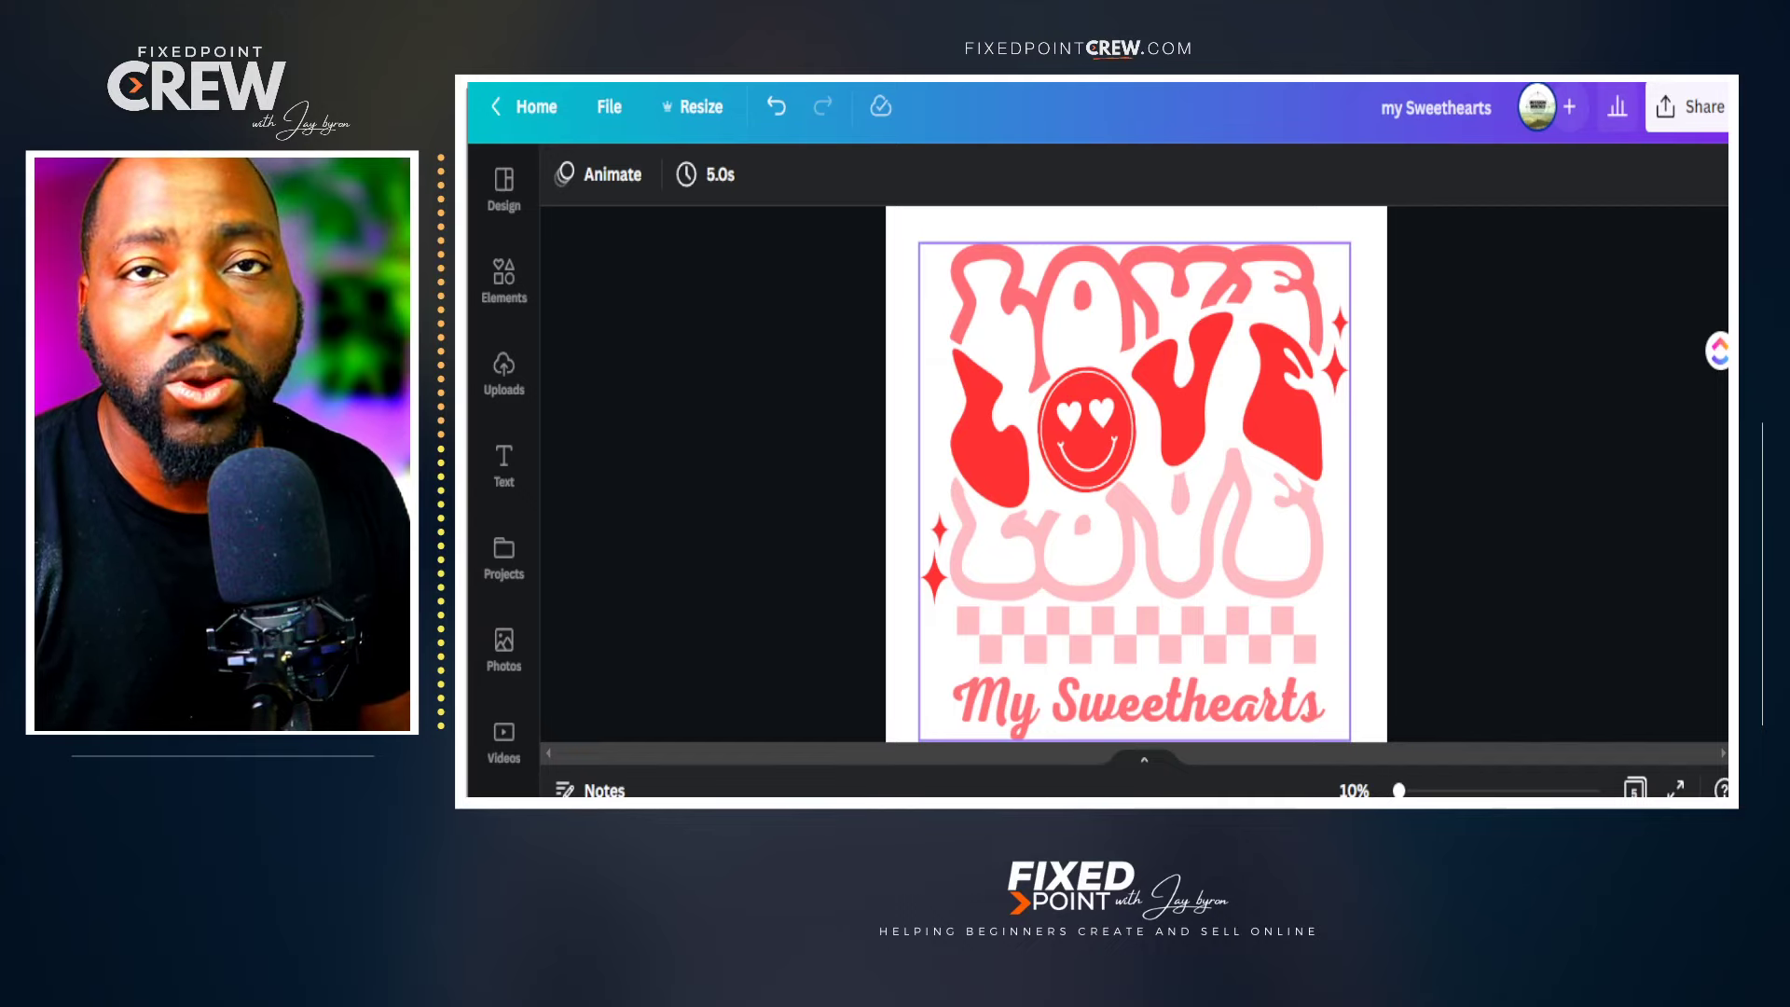
key(Escape)
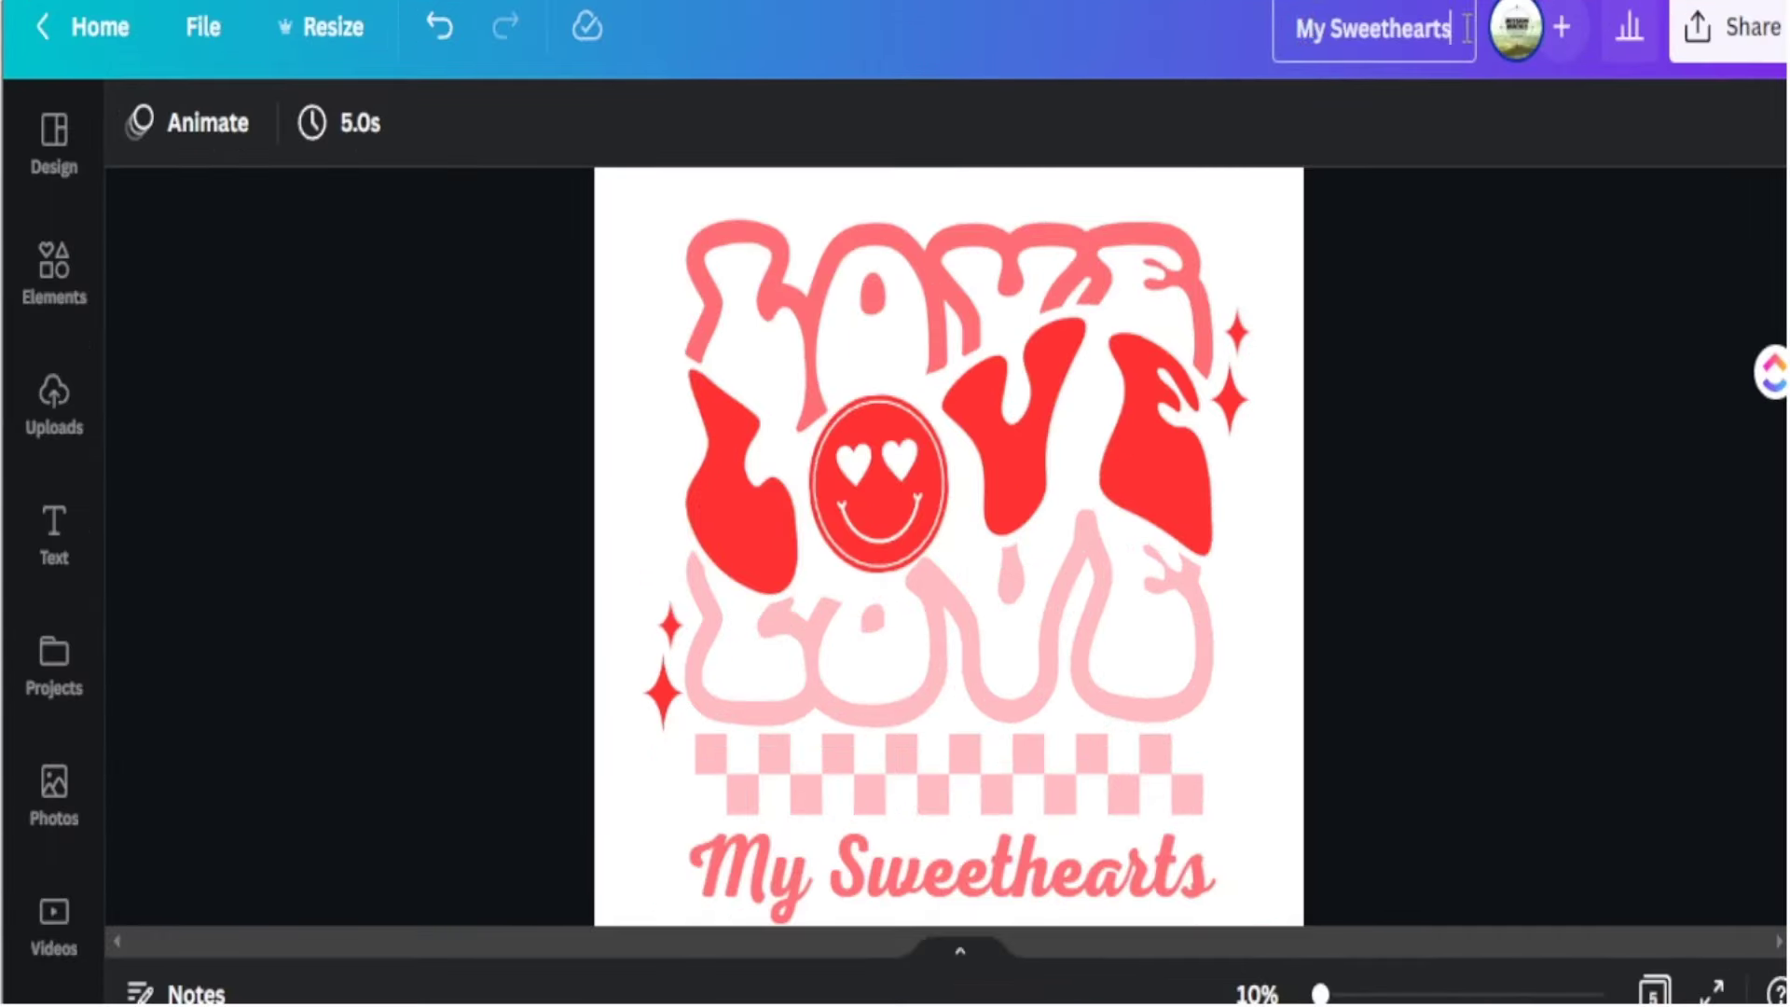
text(Shirt)
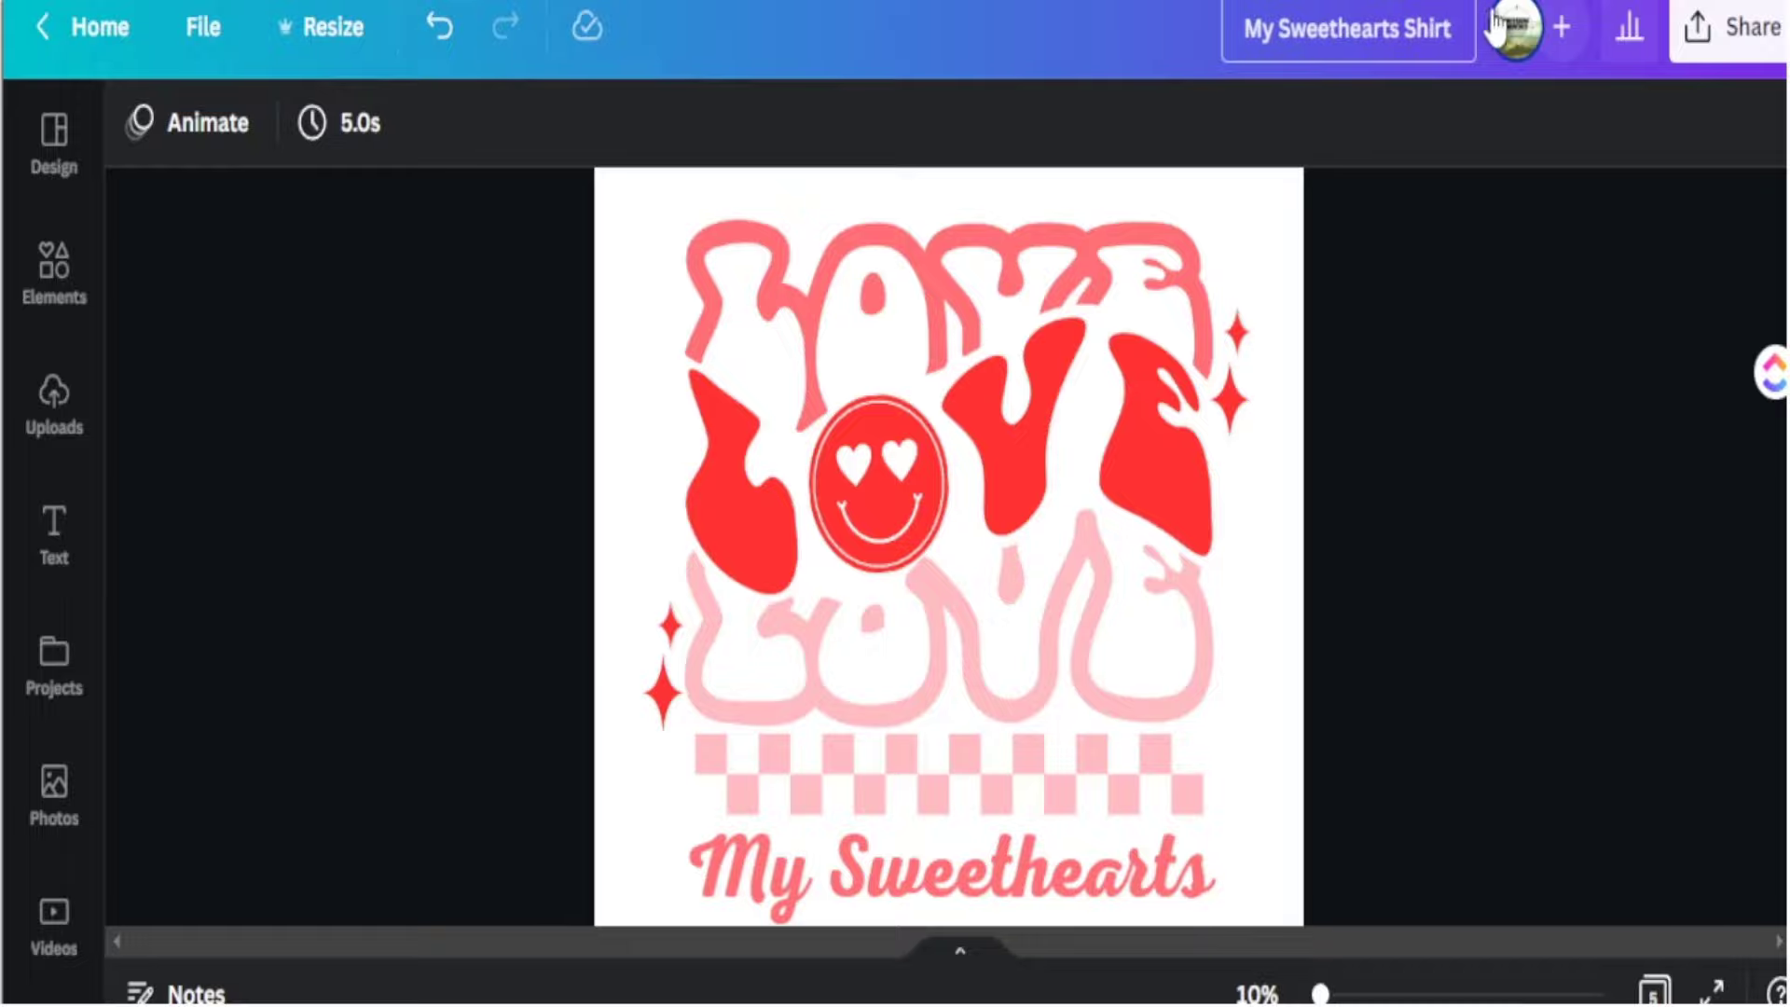
Set up the design's download as a PNG at size 1 (5,000 × 5,000 px) with a transparent background.
click(1736, 27)
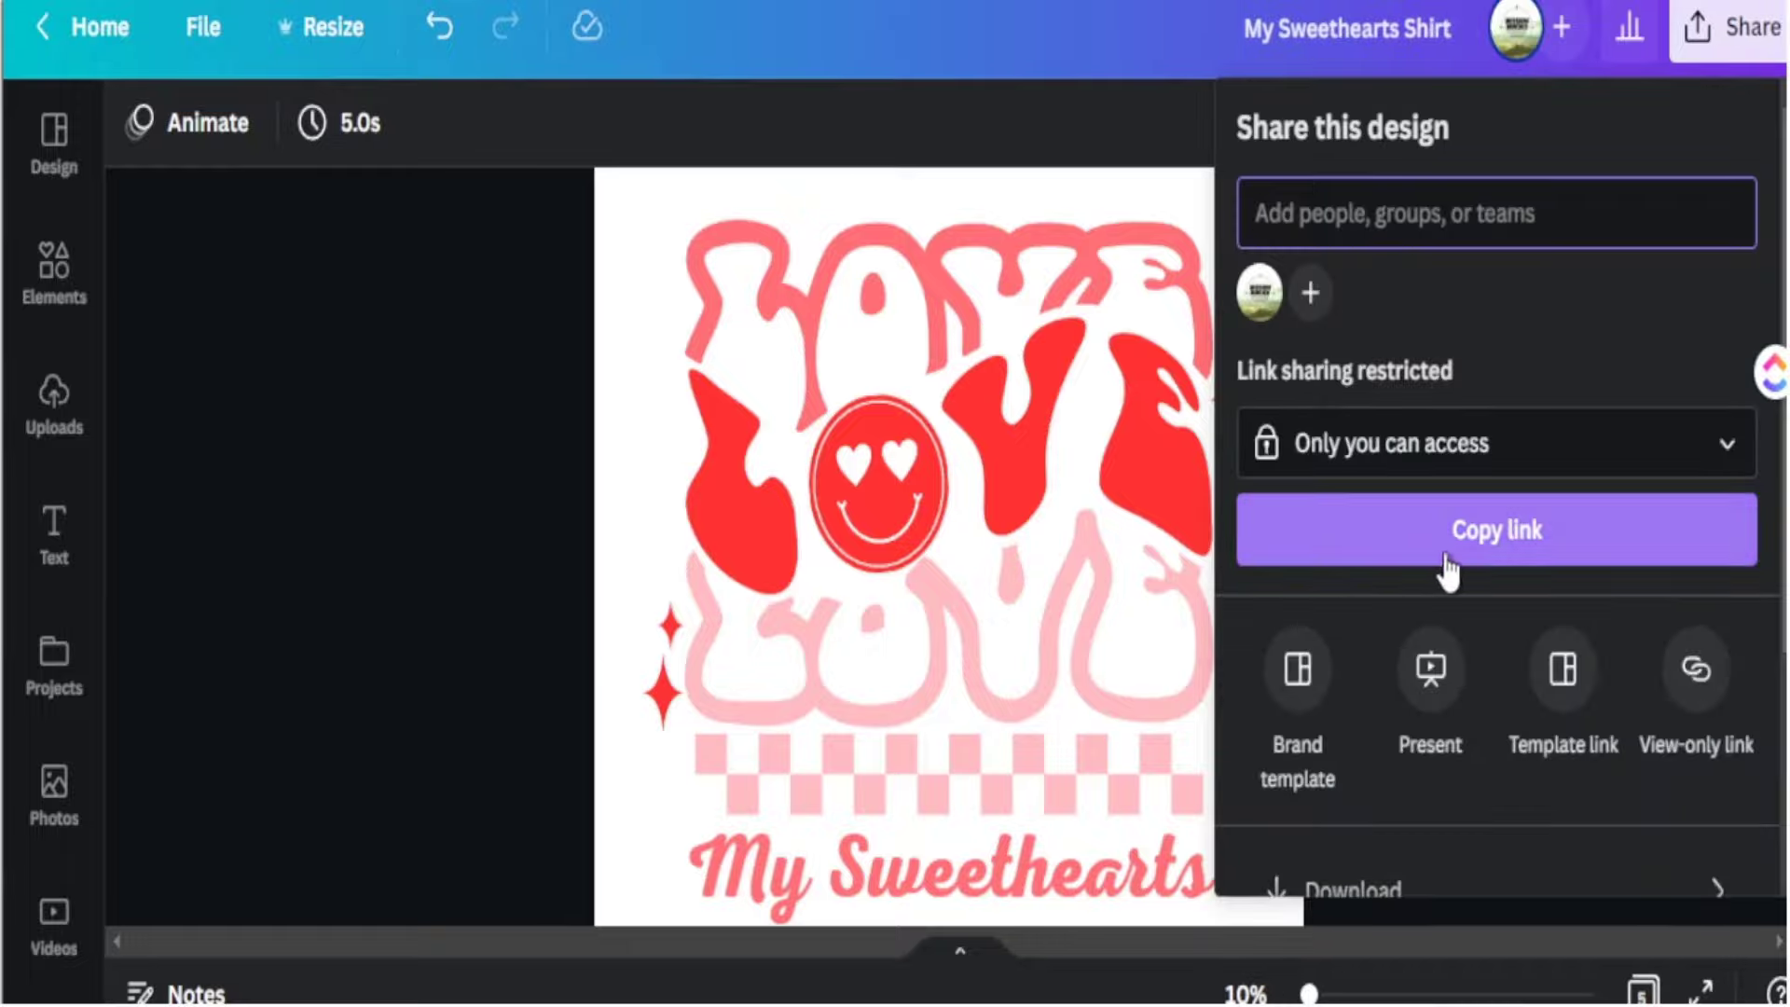
scroll(1380, 701, down, 2)
click(1395, 699)
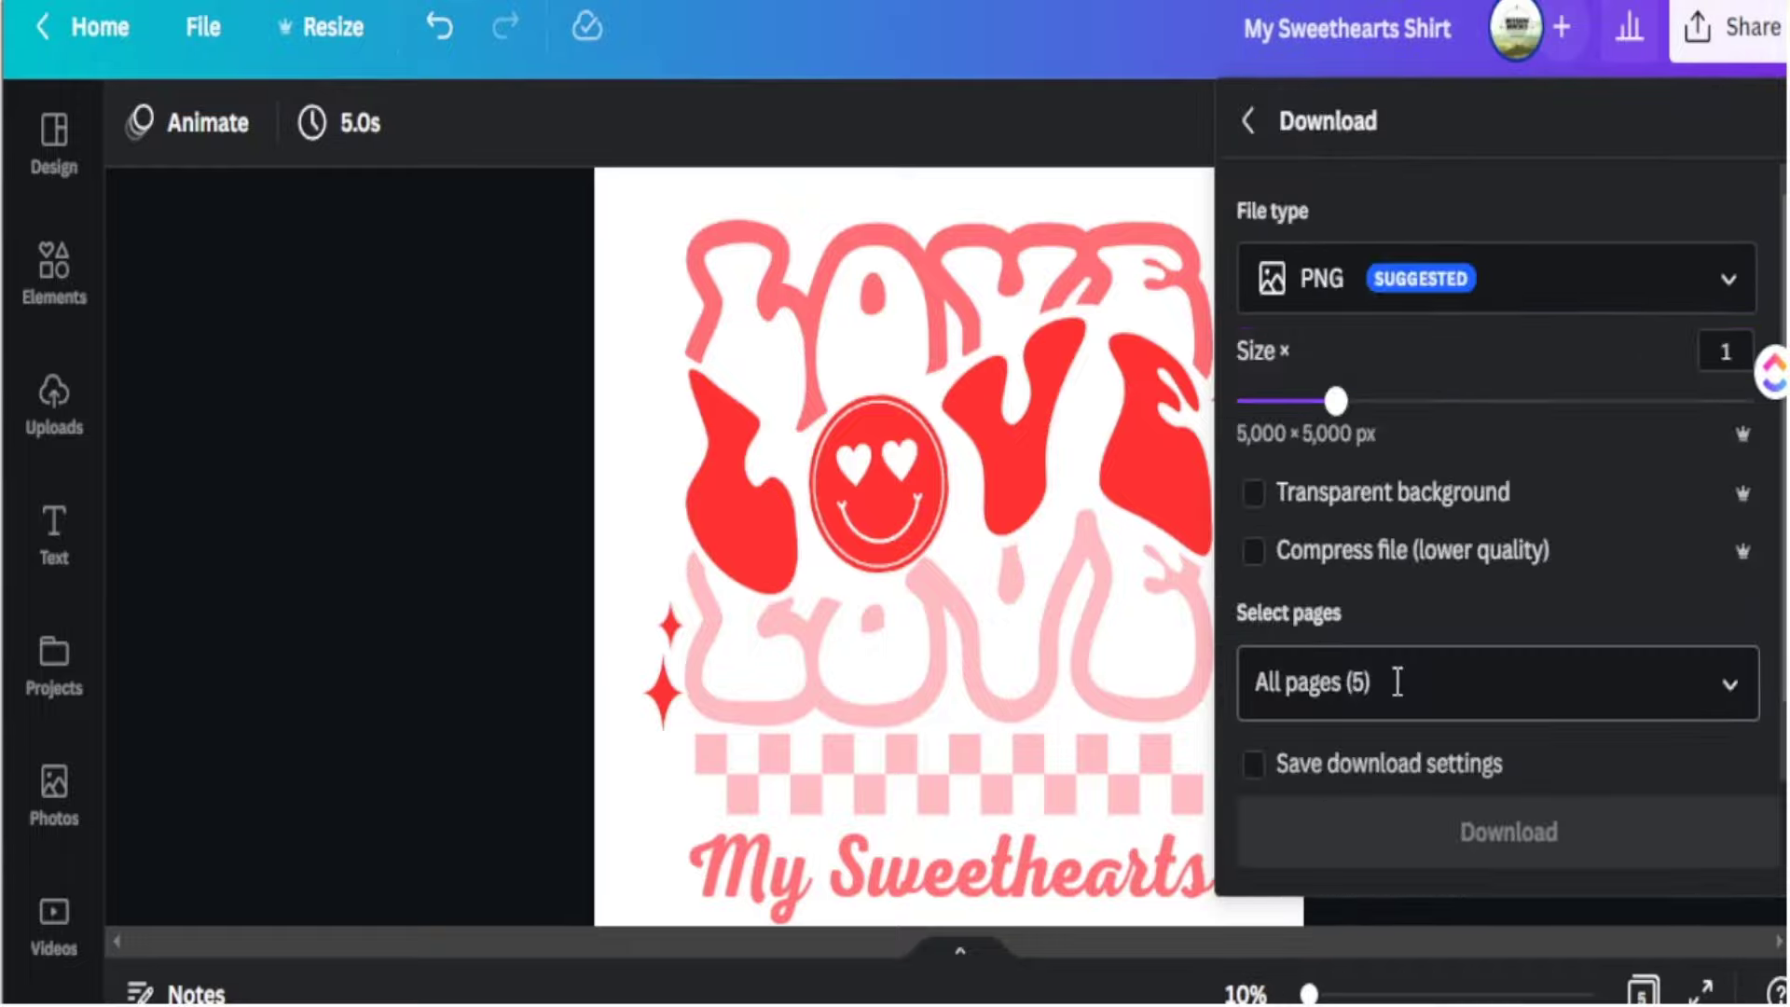
click(1274, 496)
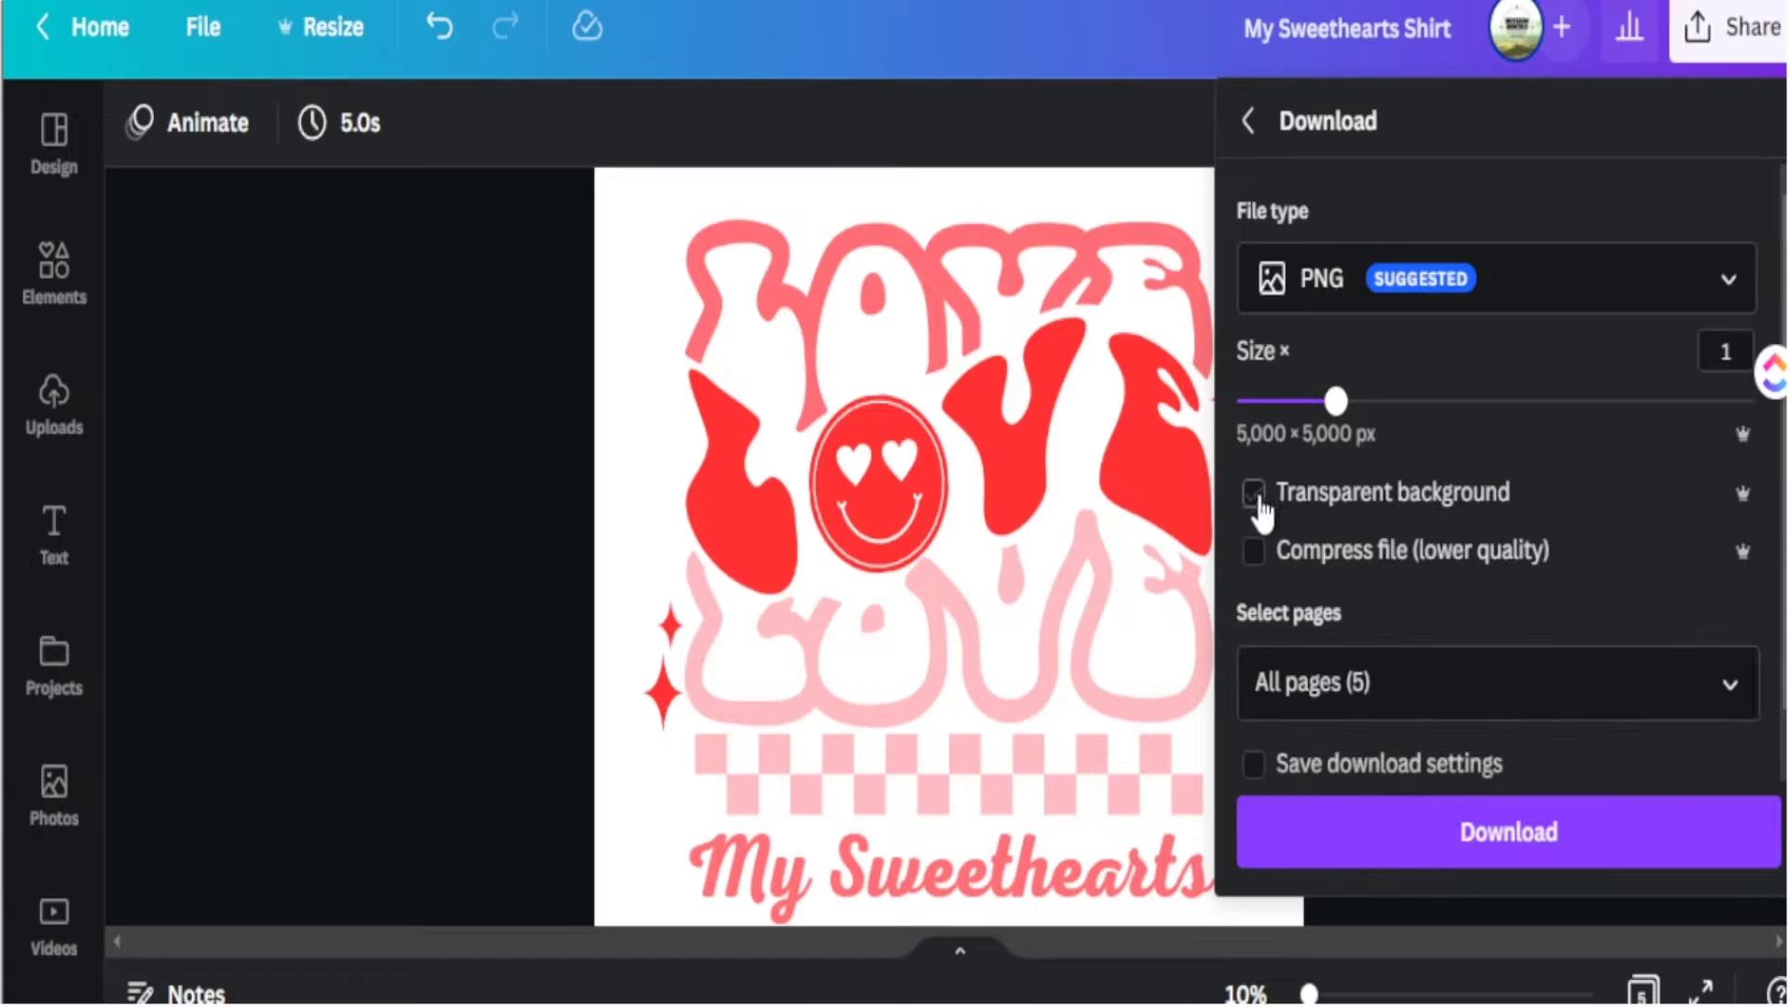
click(1255, 494)
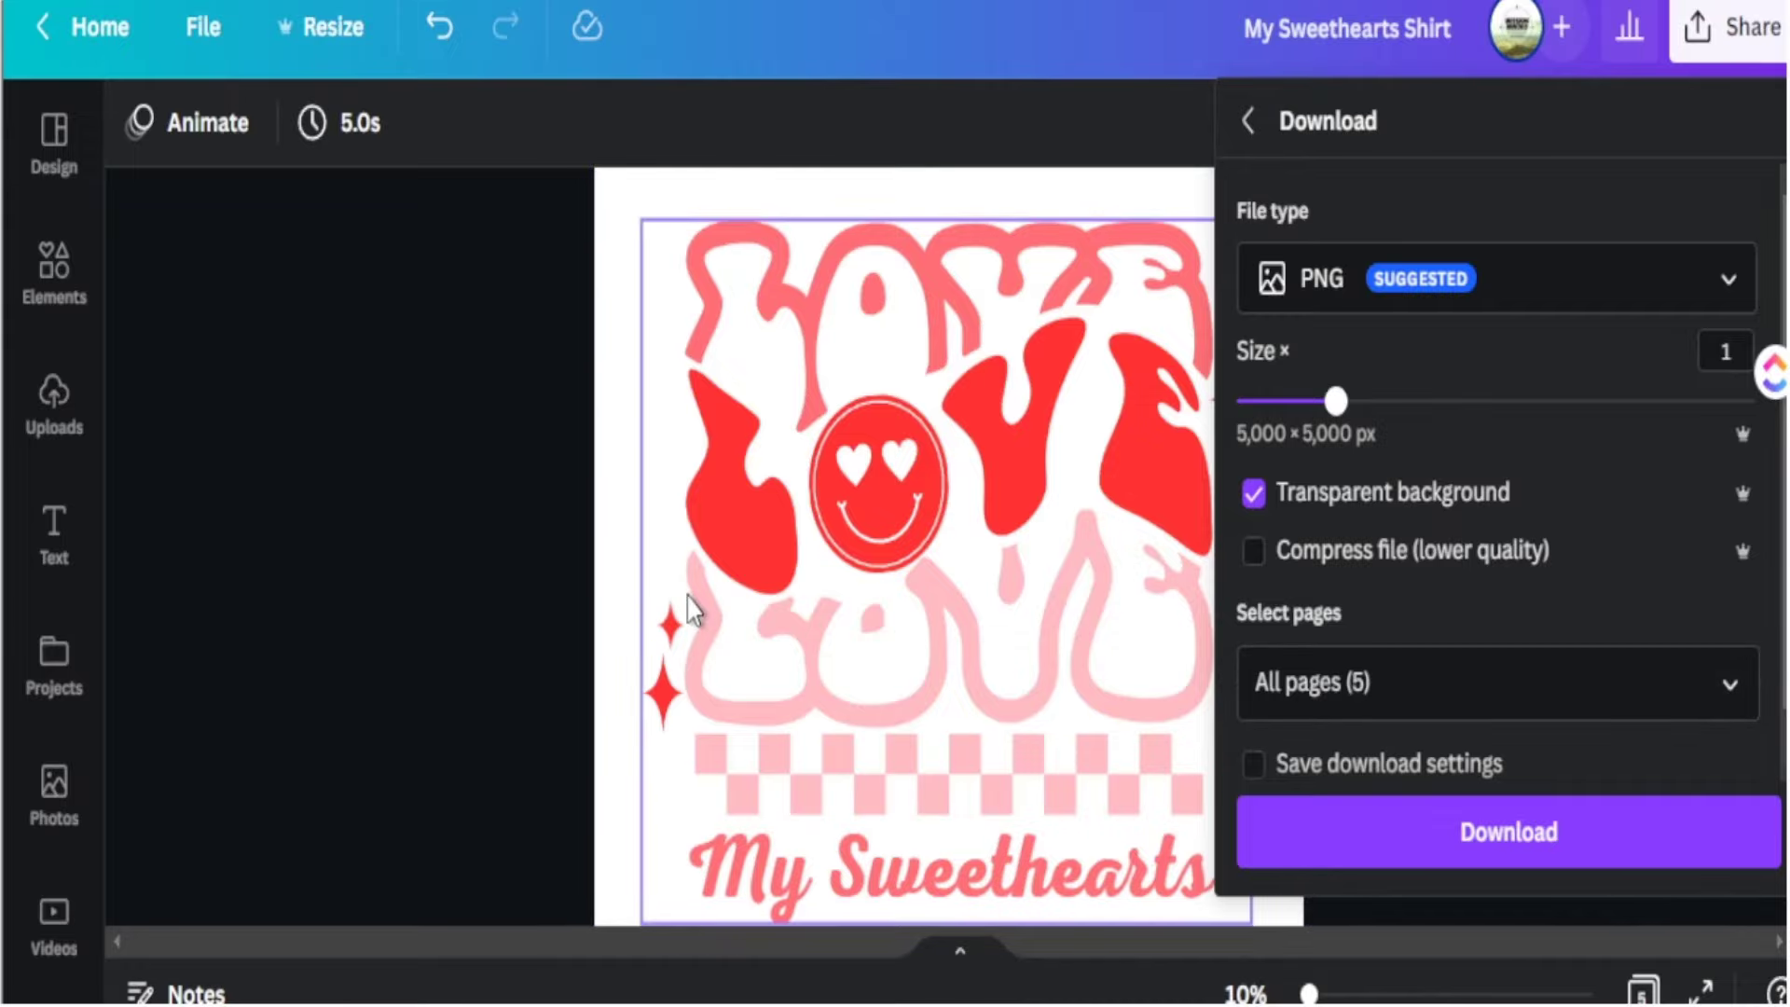
Limit the export to page 1, the My Sweethearts design, and download it.
scroll(690, 606, down, 5)
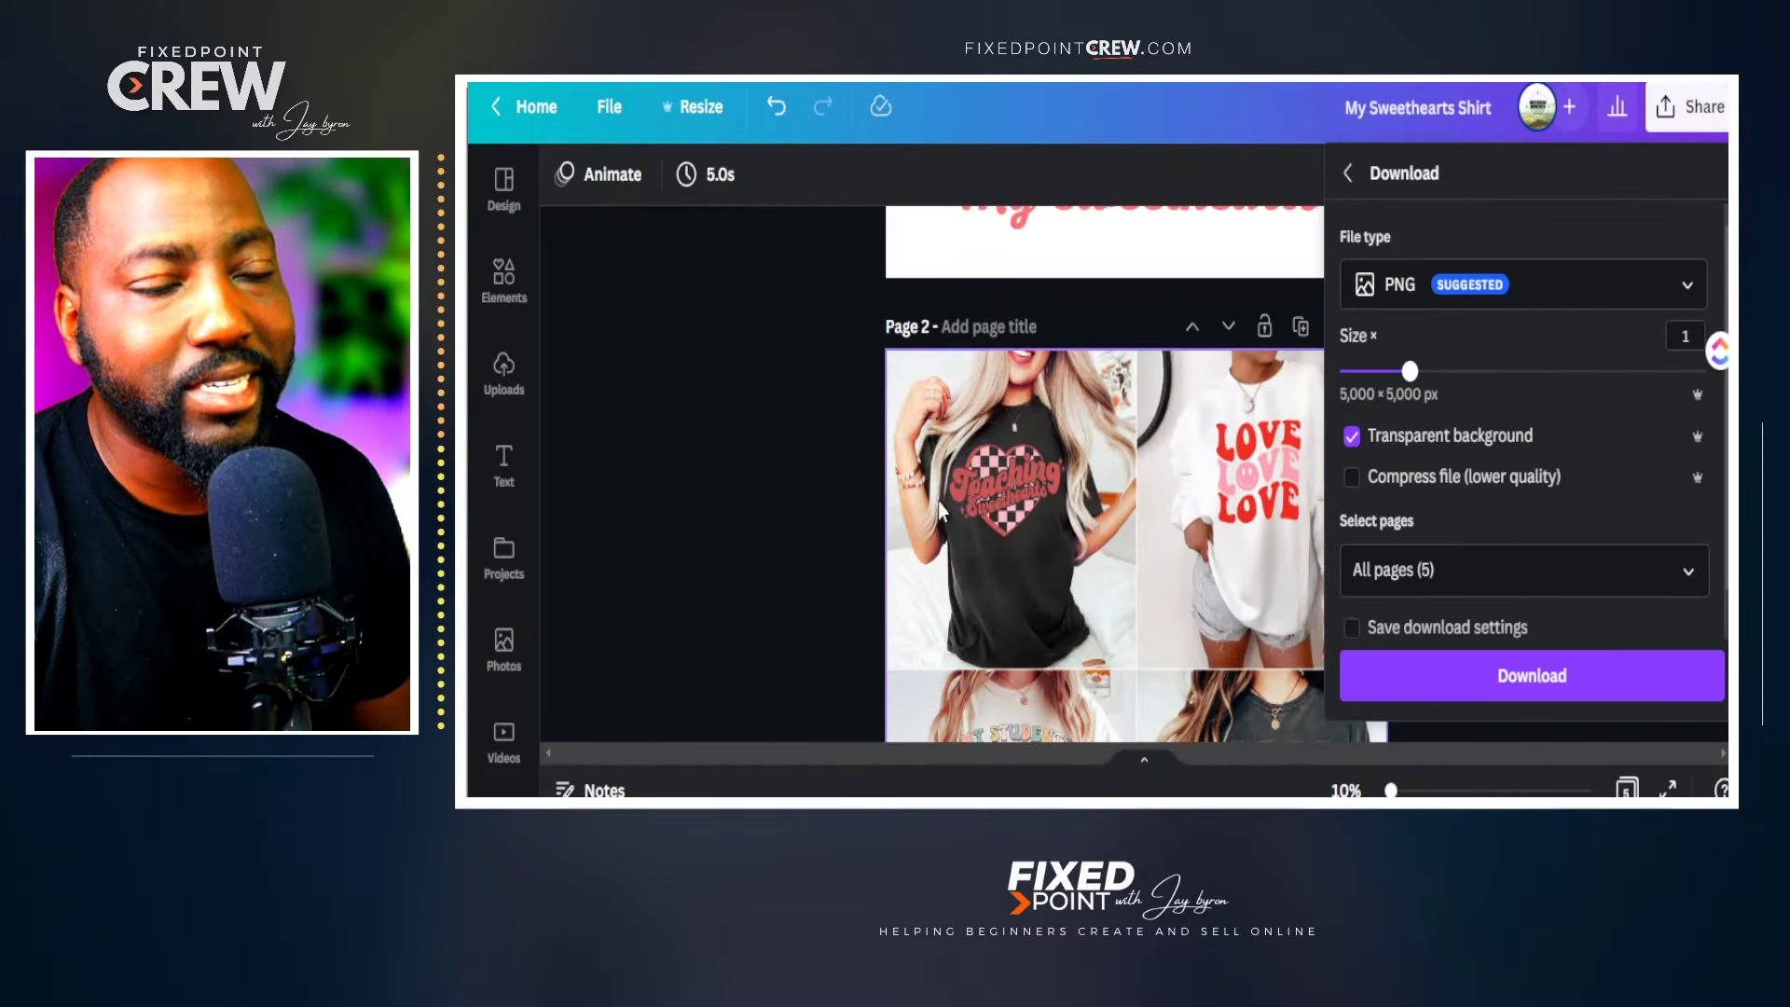
scroll(947, 493, down, 8)
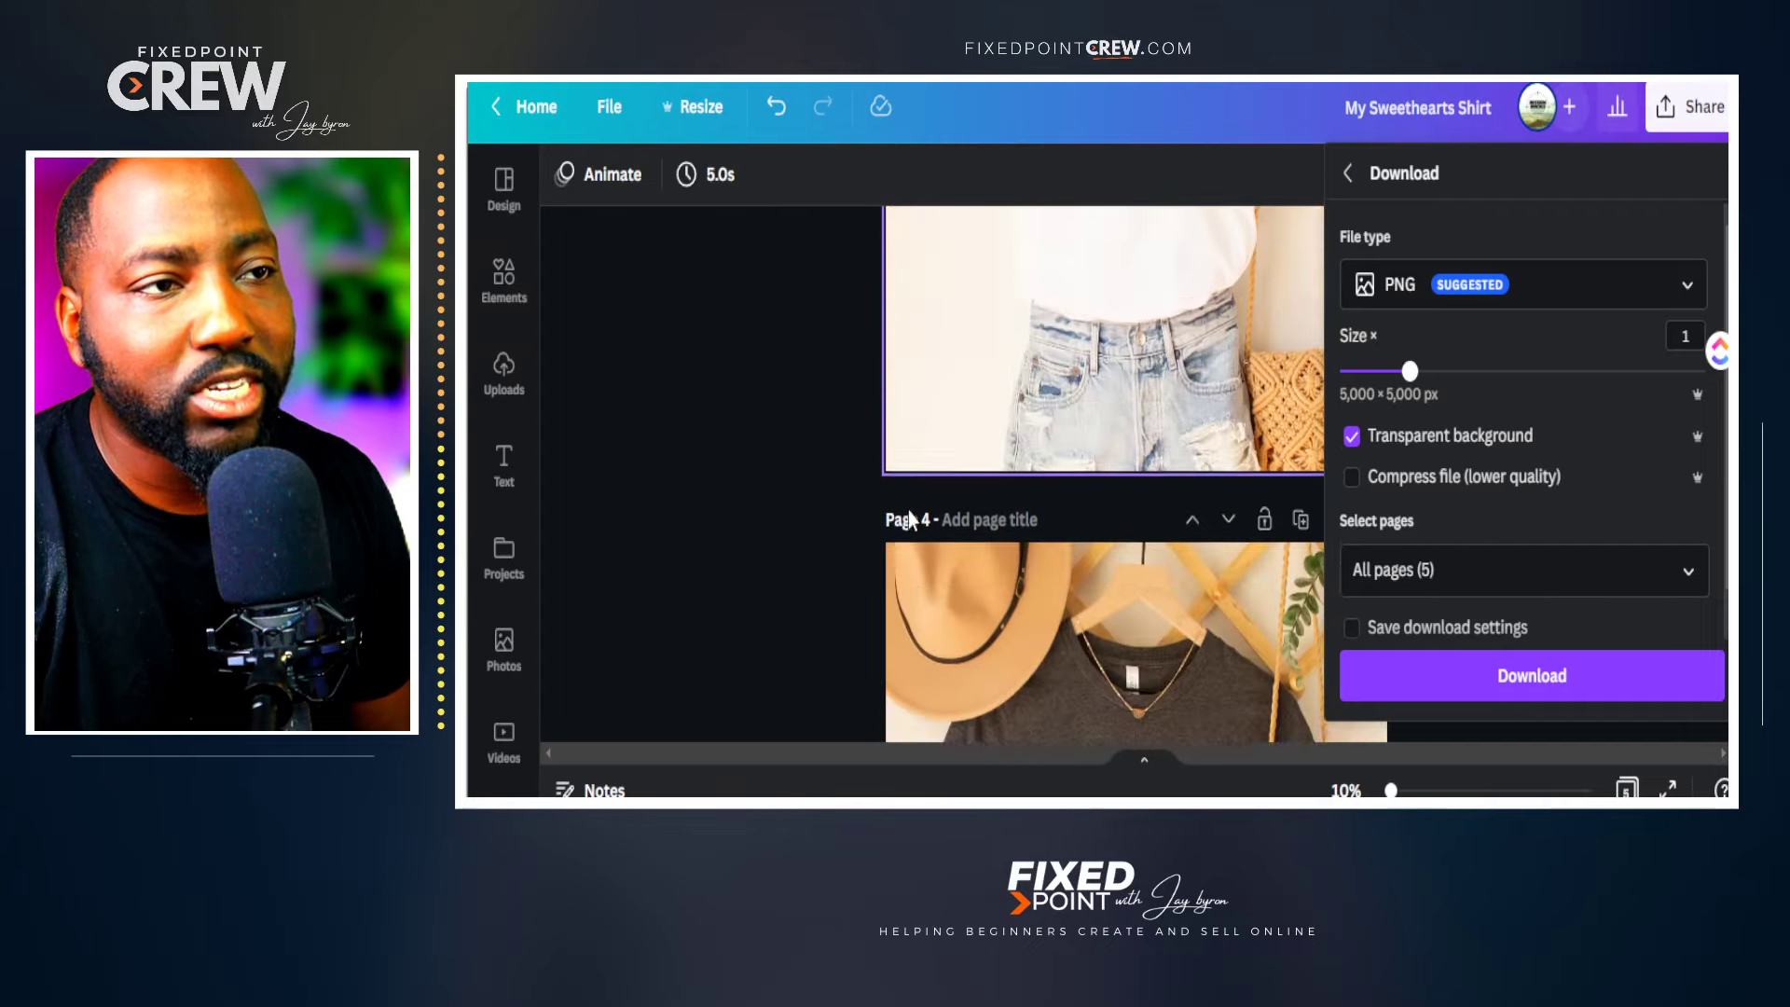
scroll(909, 513, down, 5)
scroll(909, 512, up, 4)
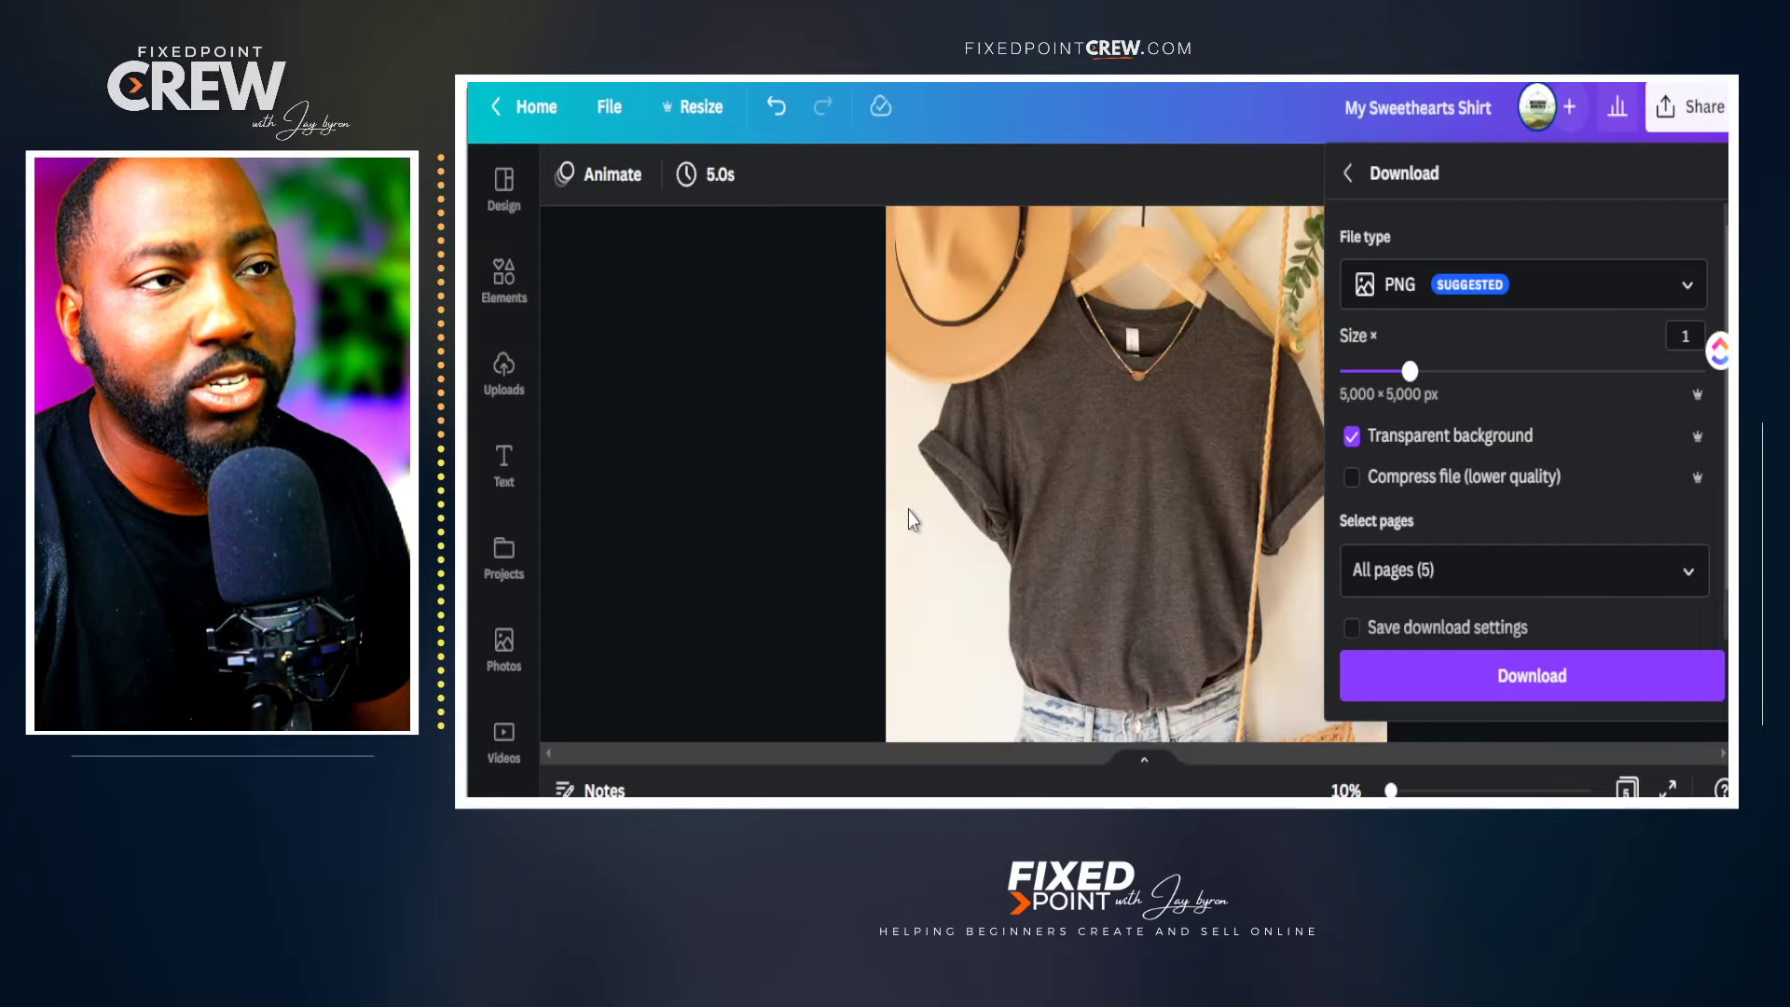
scroll(909, 513, up, 12)
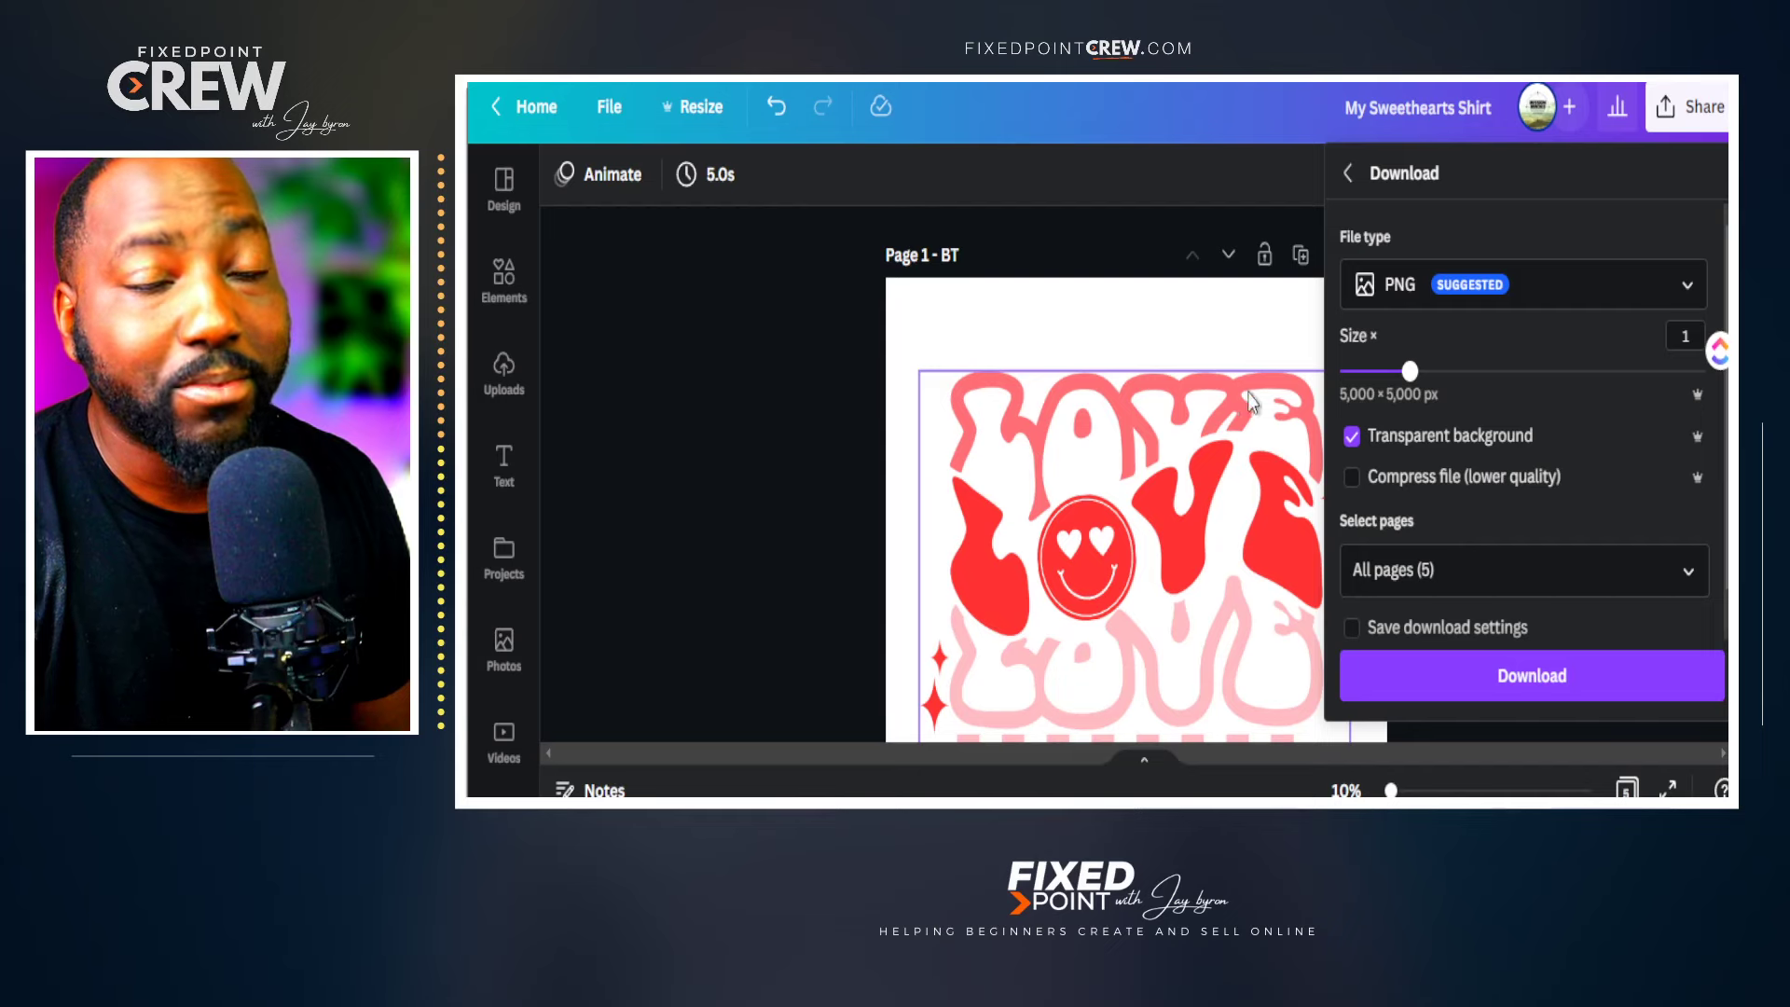
click(1689, 576)
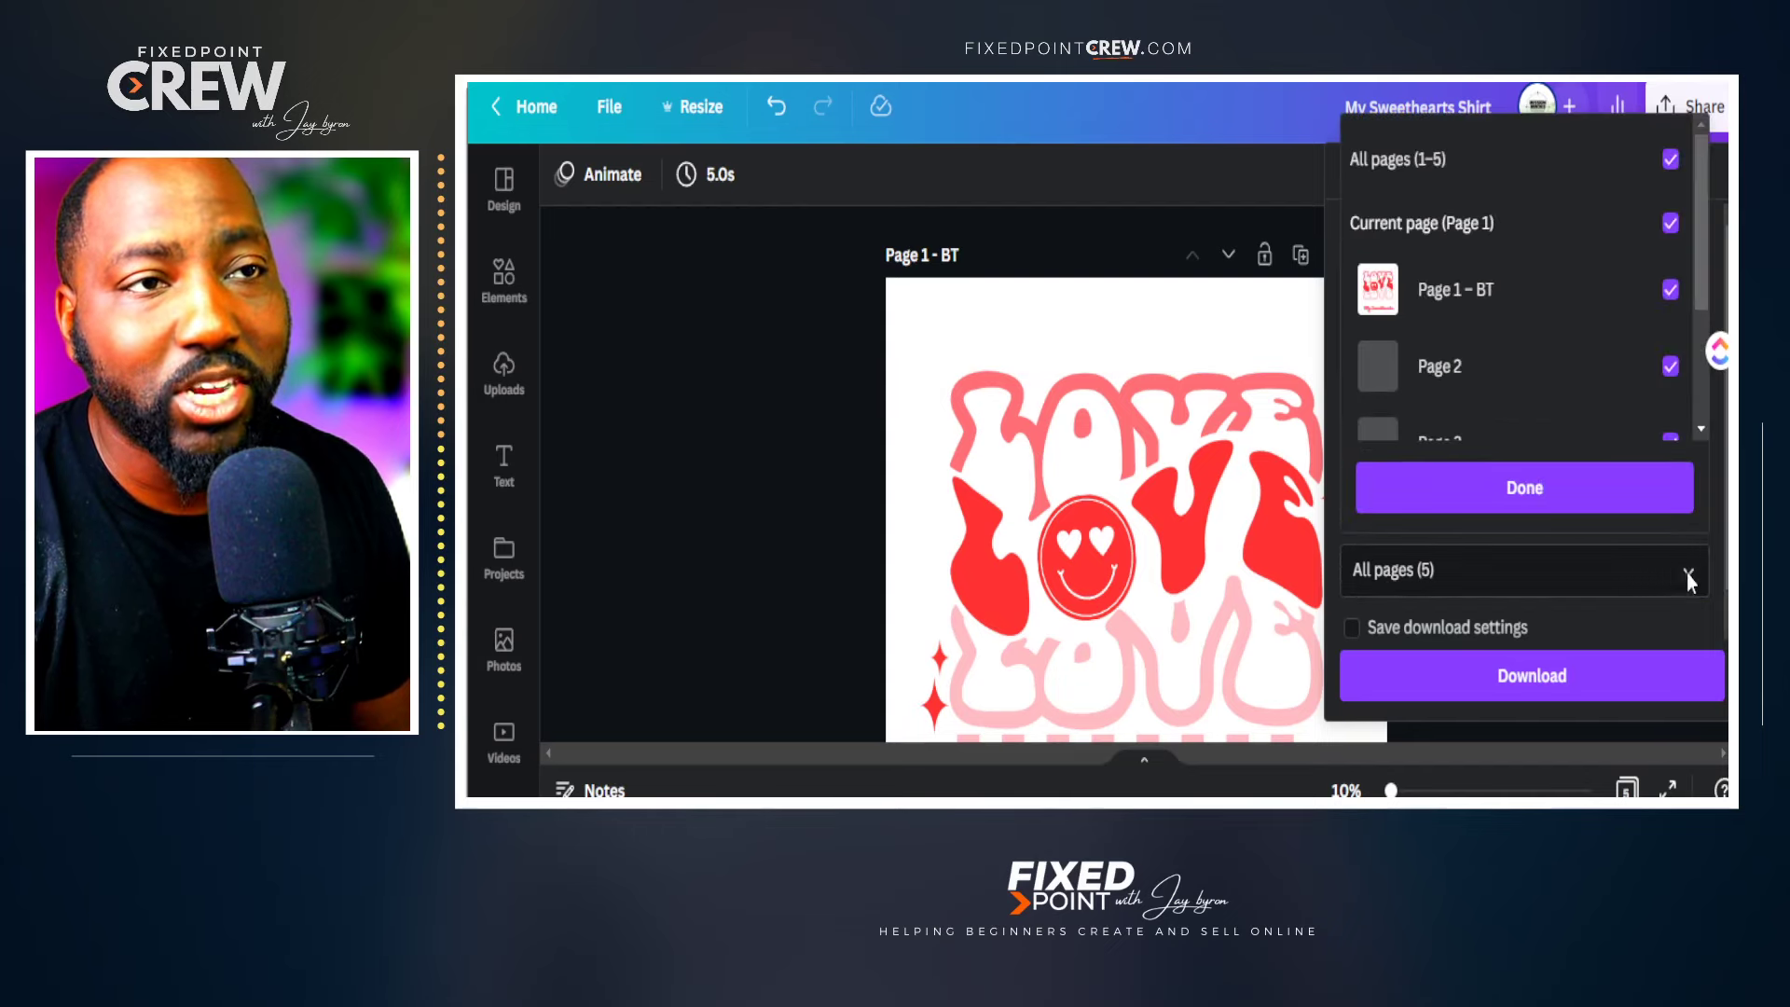
click(1671, 290)
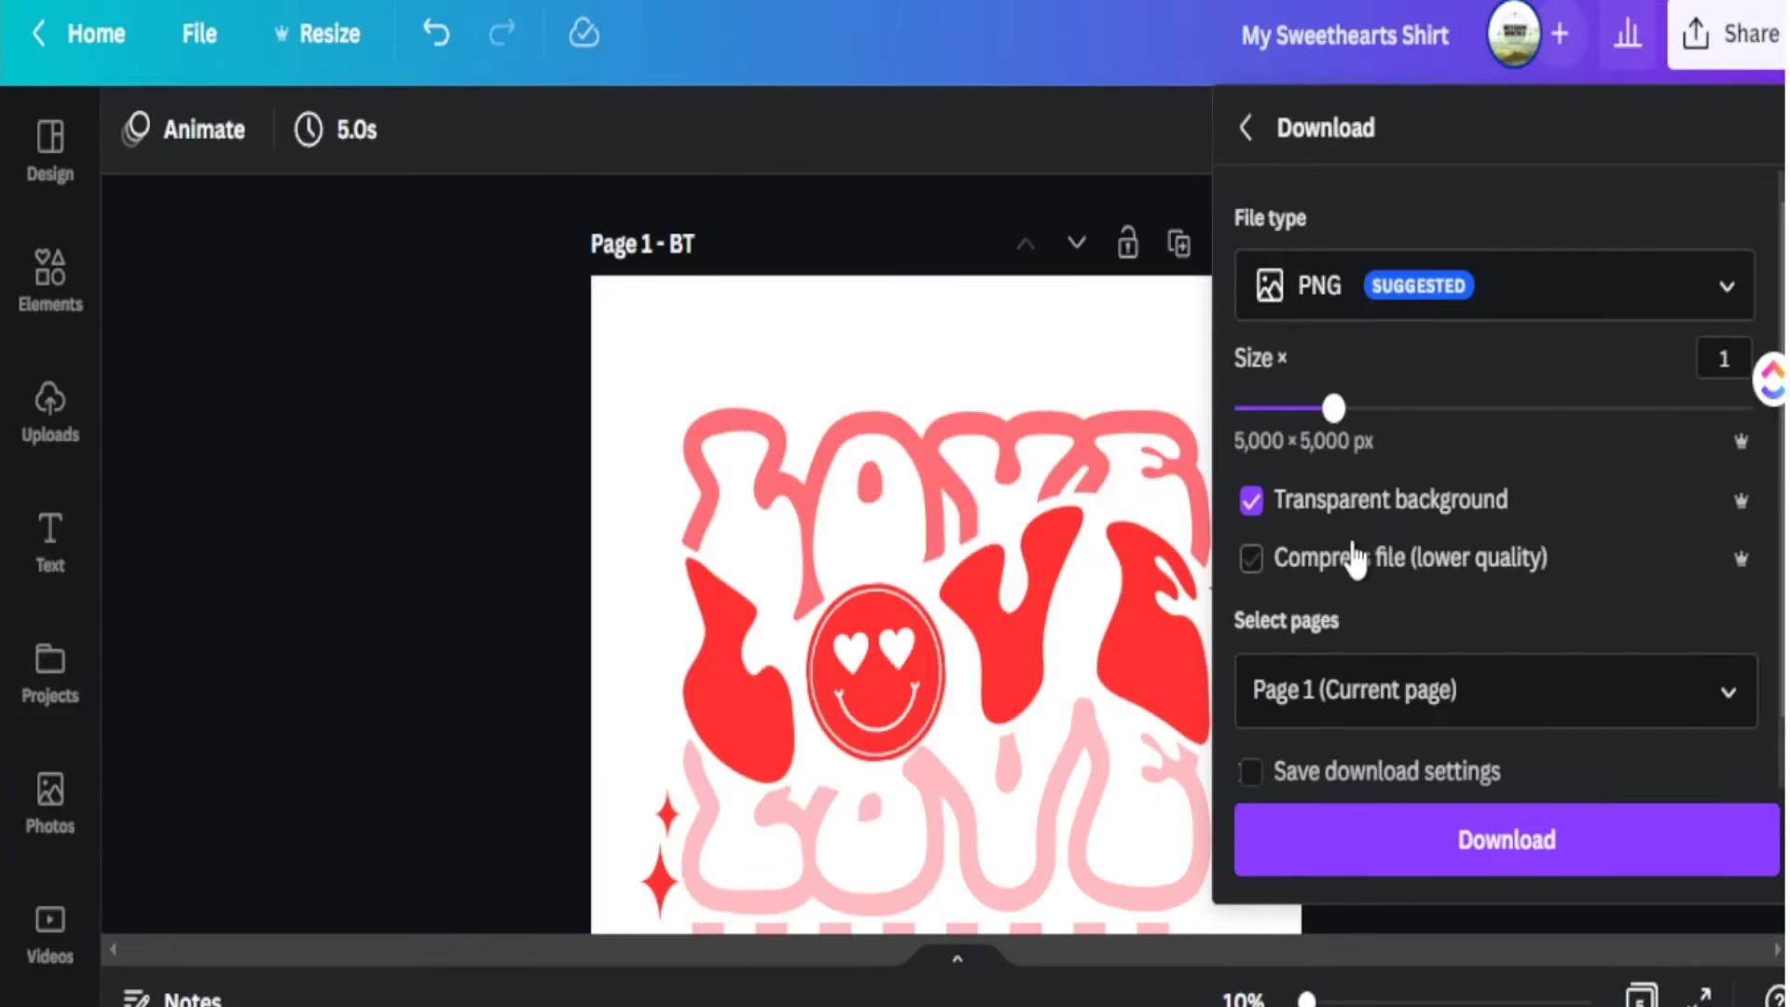
click(1462, 844)
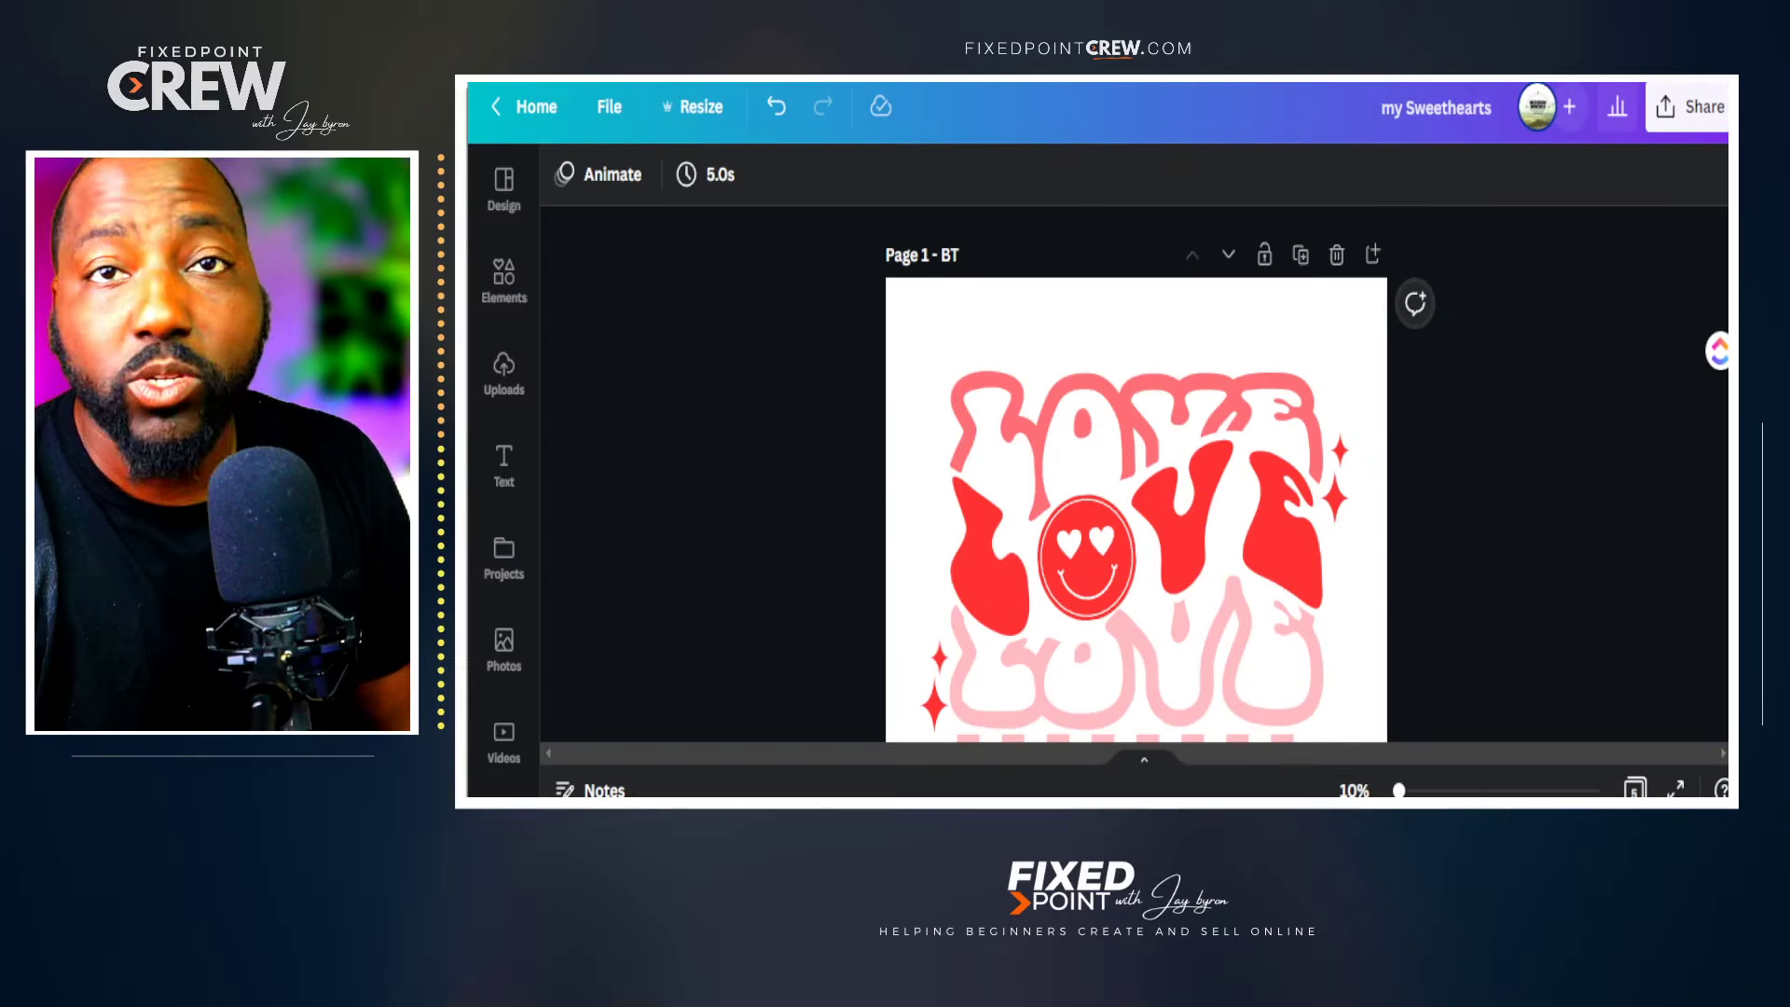
Compare the finished My Sweethearts design on page 1 with the four best-selling reference shirts on page 2.
scroll(1136, 511, down, 10)
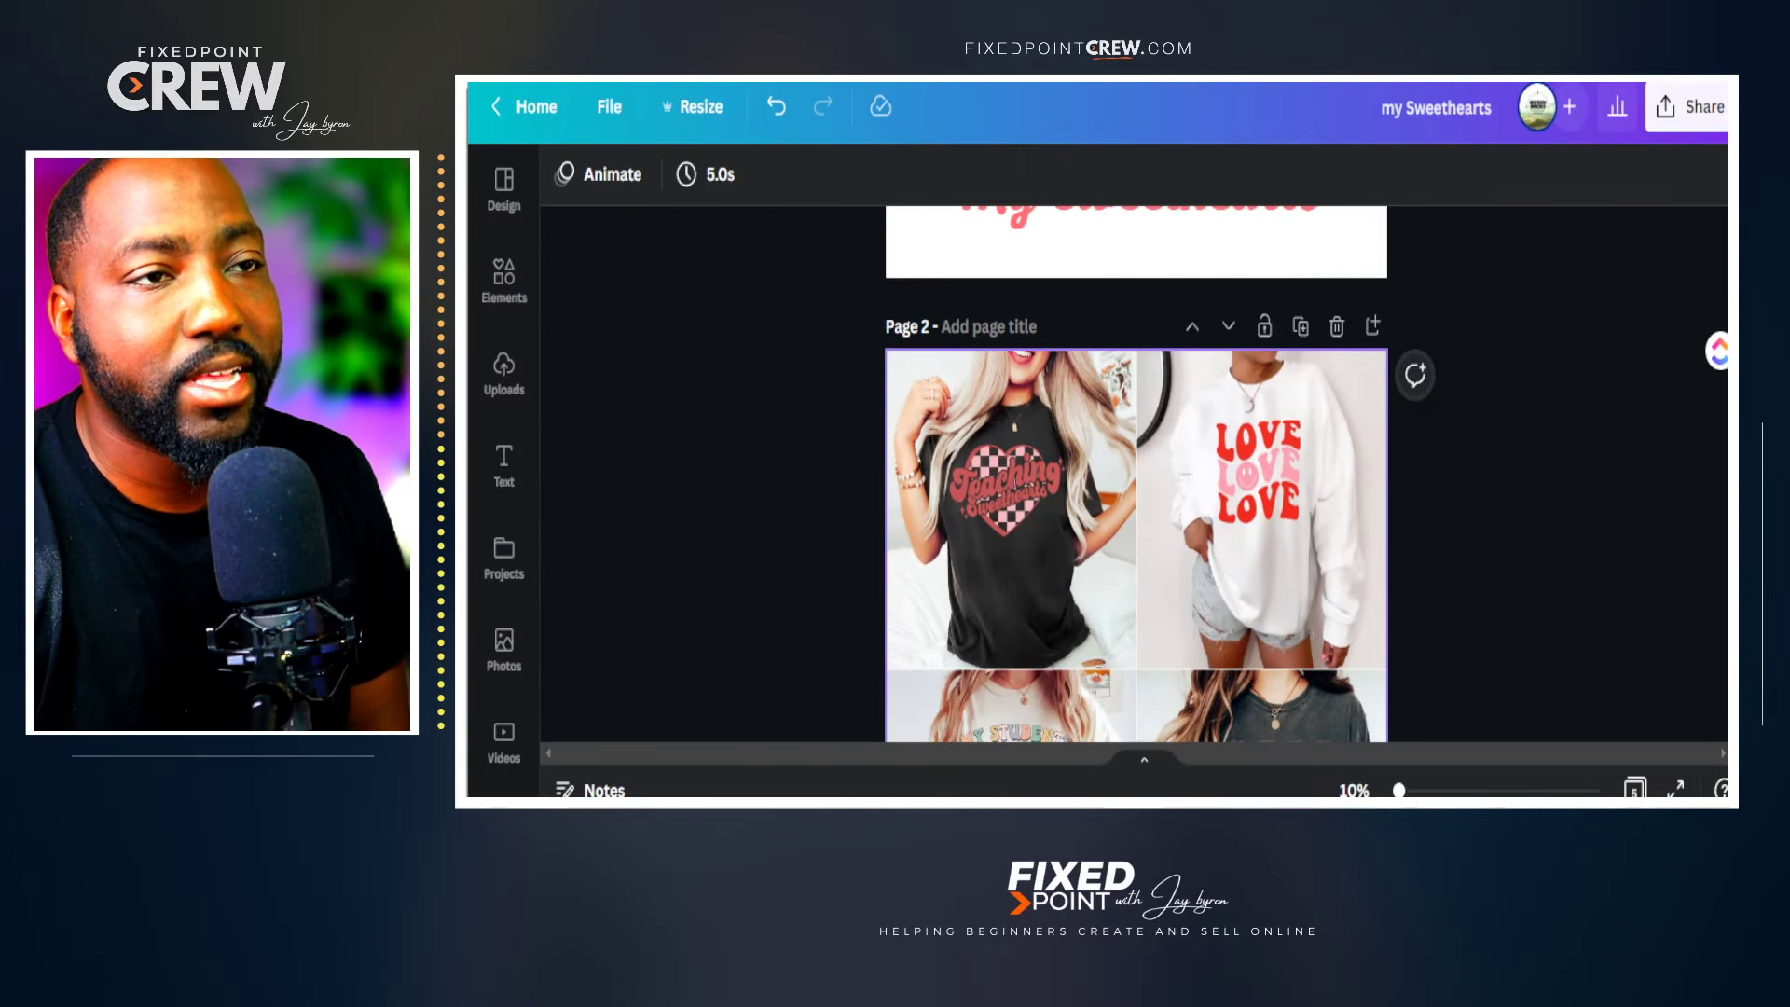
scroll(1135, 473, down, 2)
scroll(1135, 473, up, 10)
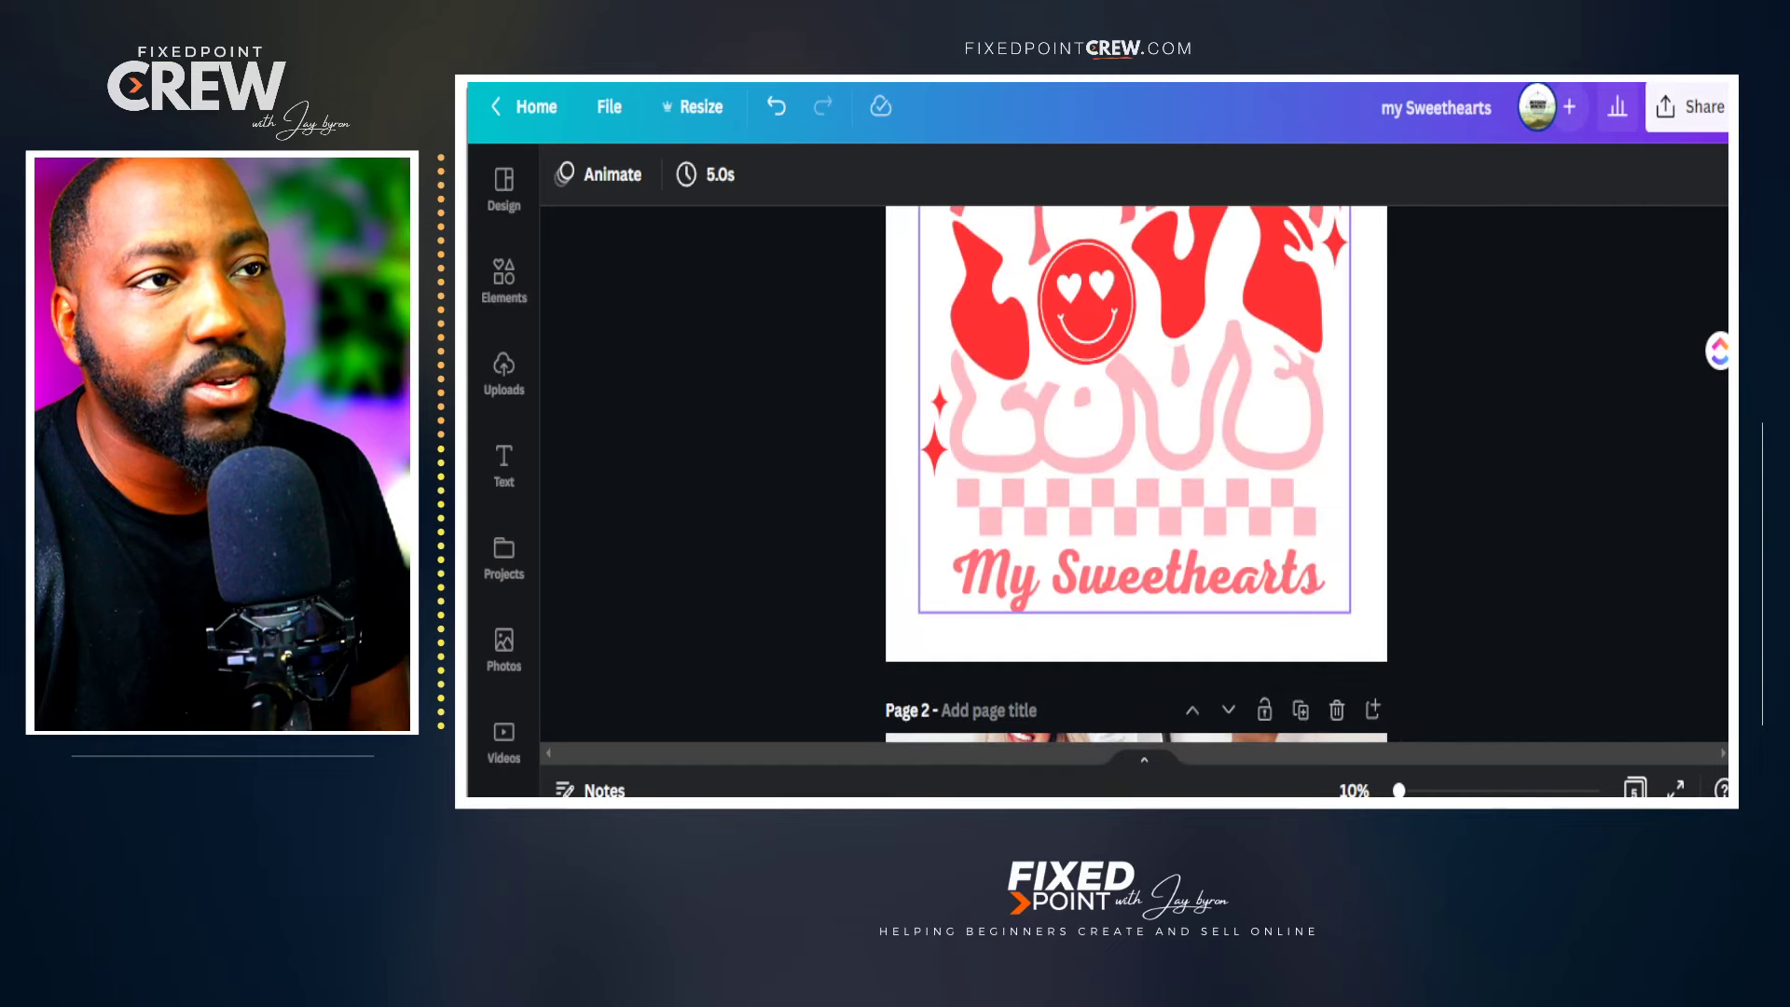
scroll(1136, 474, down, 6)
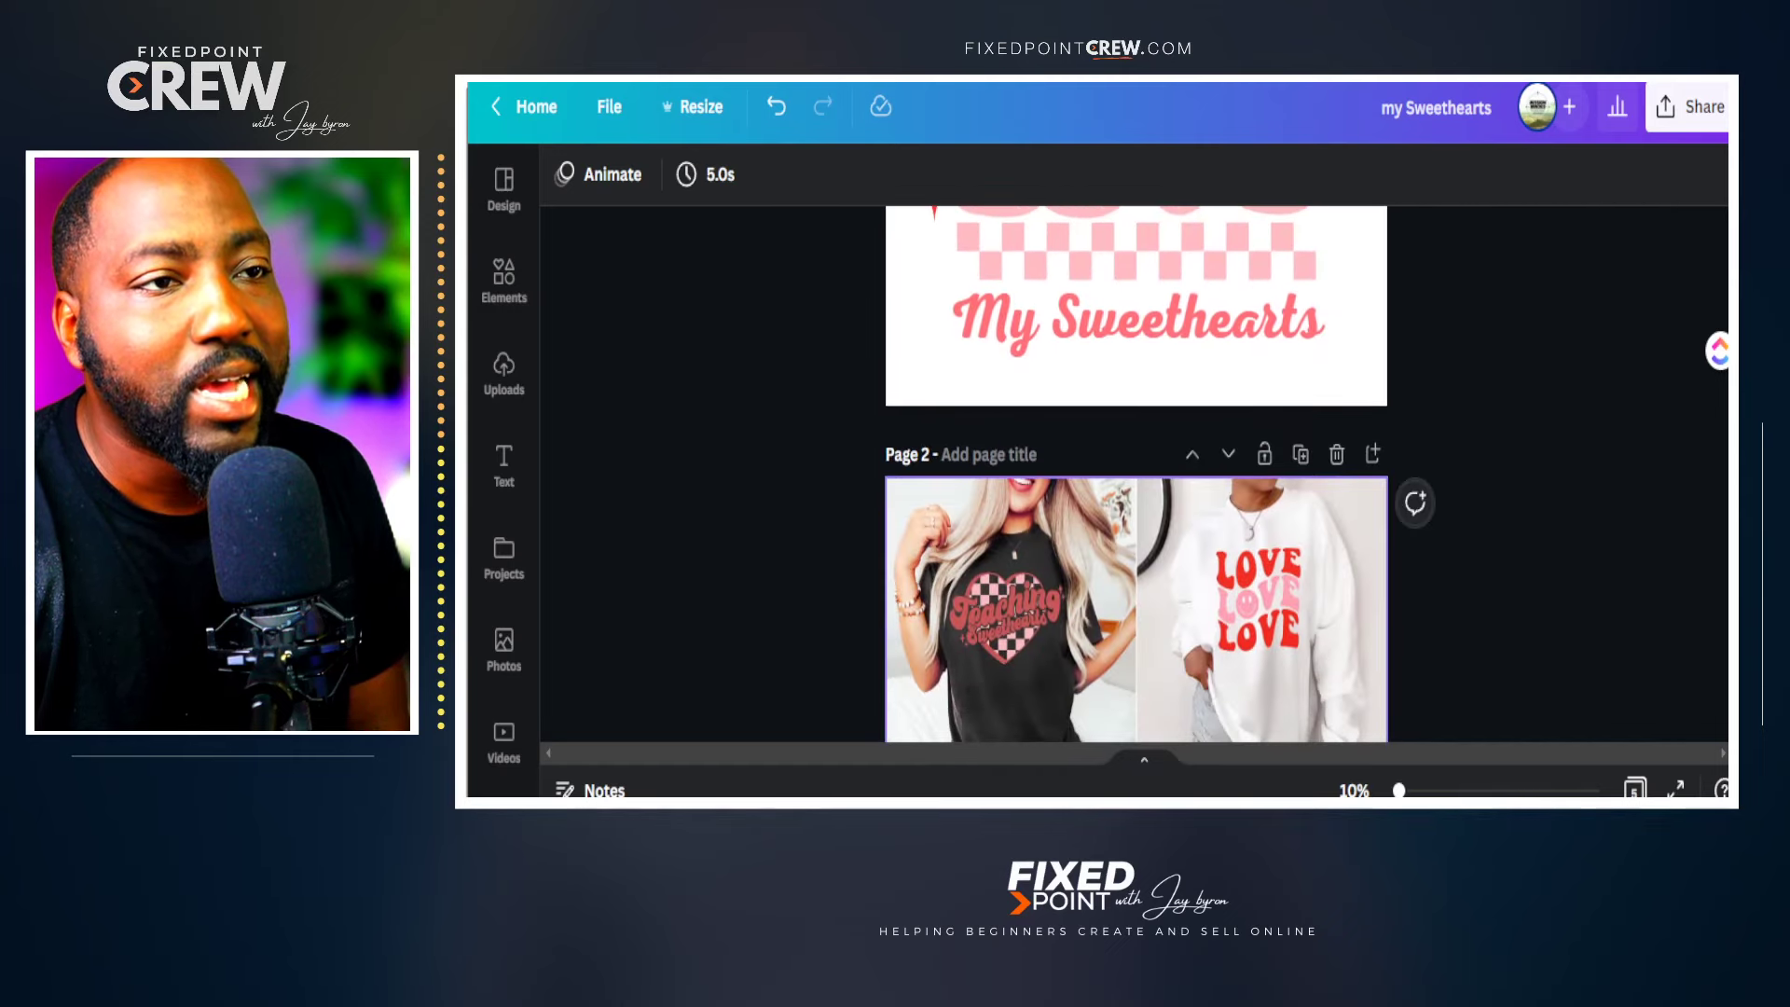
scroll(1136, 473, up, 2)
scroll(1135, 474, up, 1)
scroll(1136, 473, down, 3)
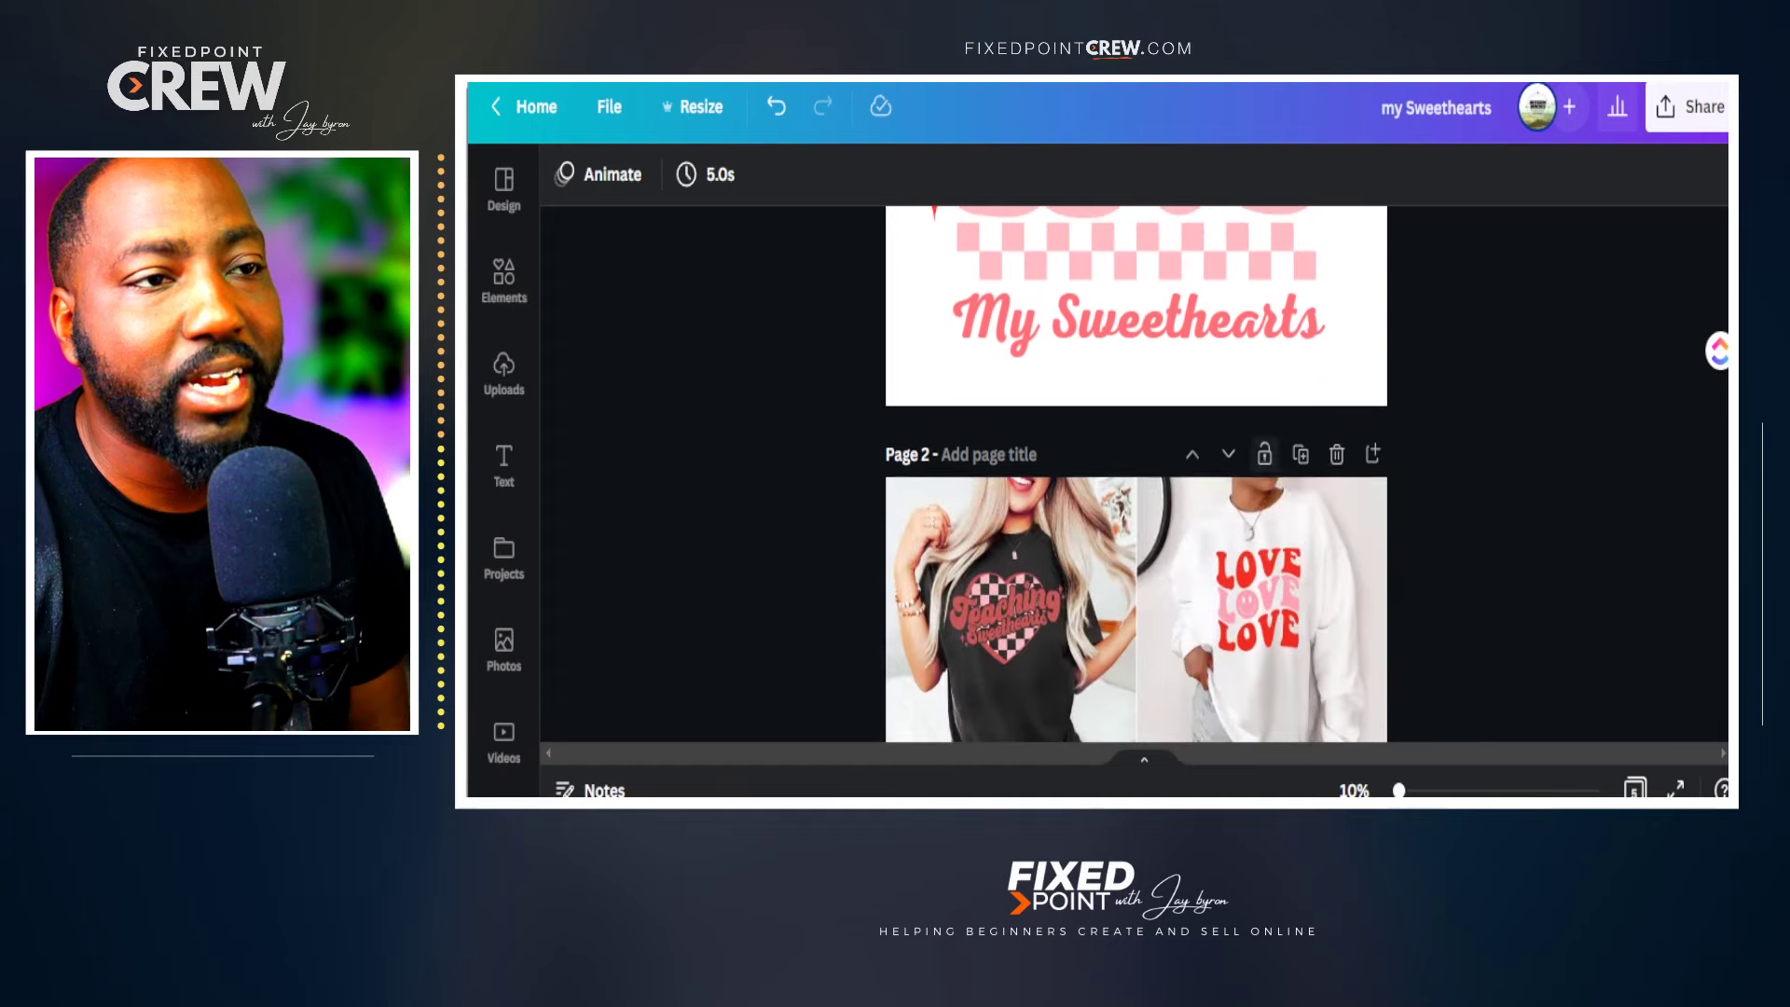
scroll(1136, 473, up, 6)
scroll(1135, 474, down, 3)
scroll(1136, 474, down, 2)
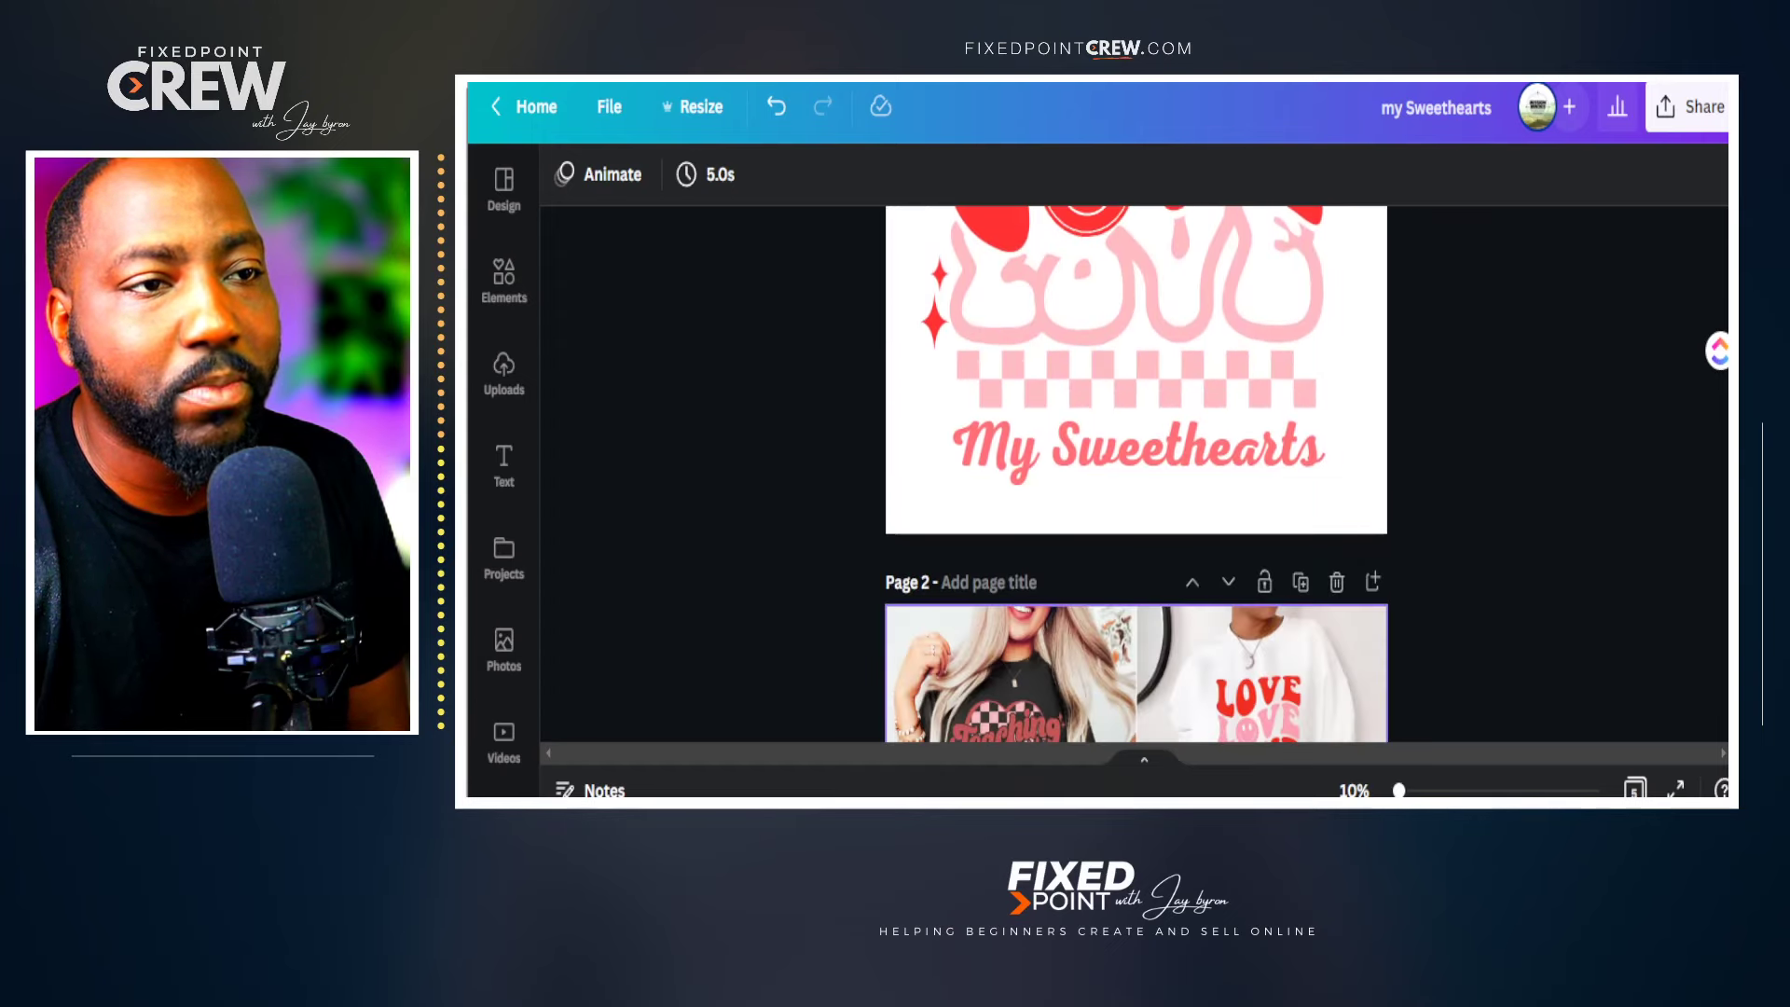
scroll(1136, 473, down, 2)
scroll(1135, 473, up, 5)
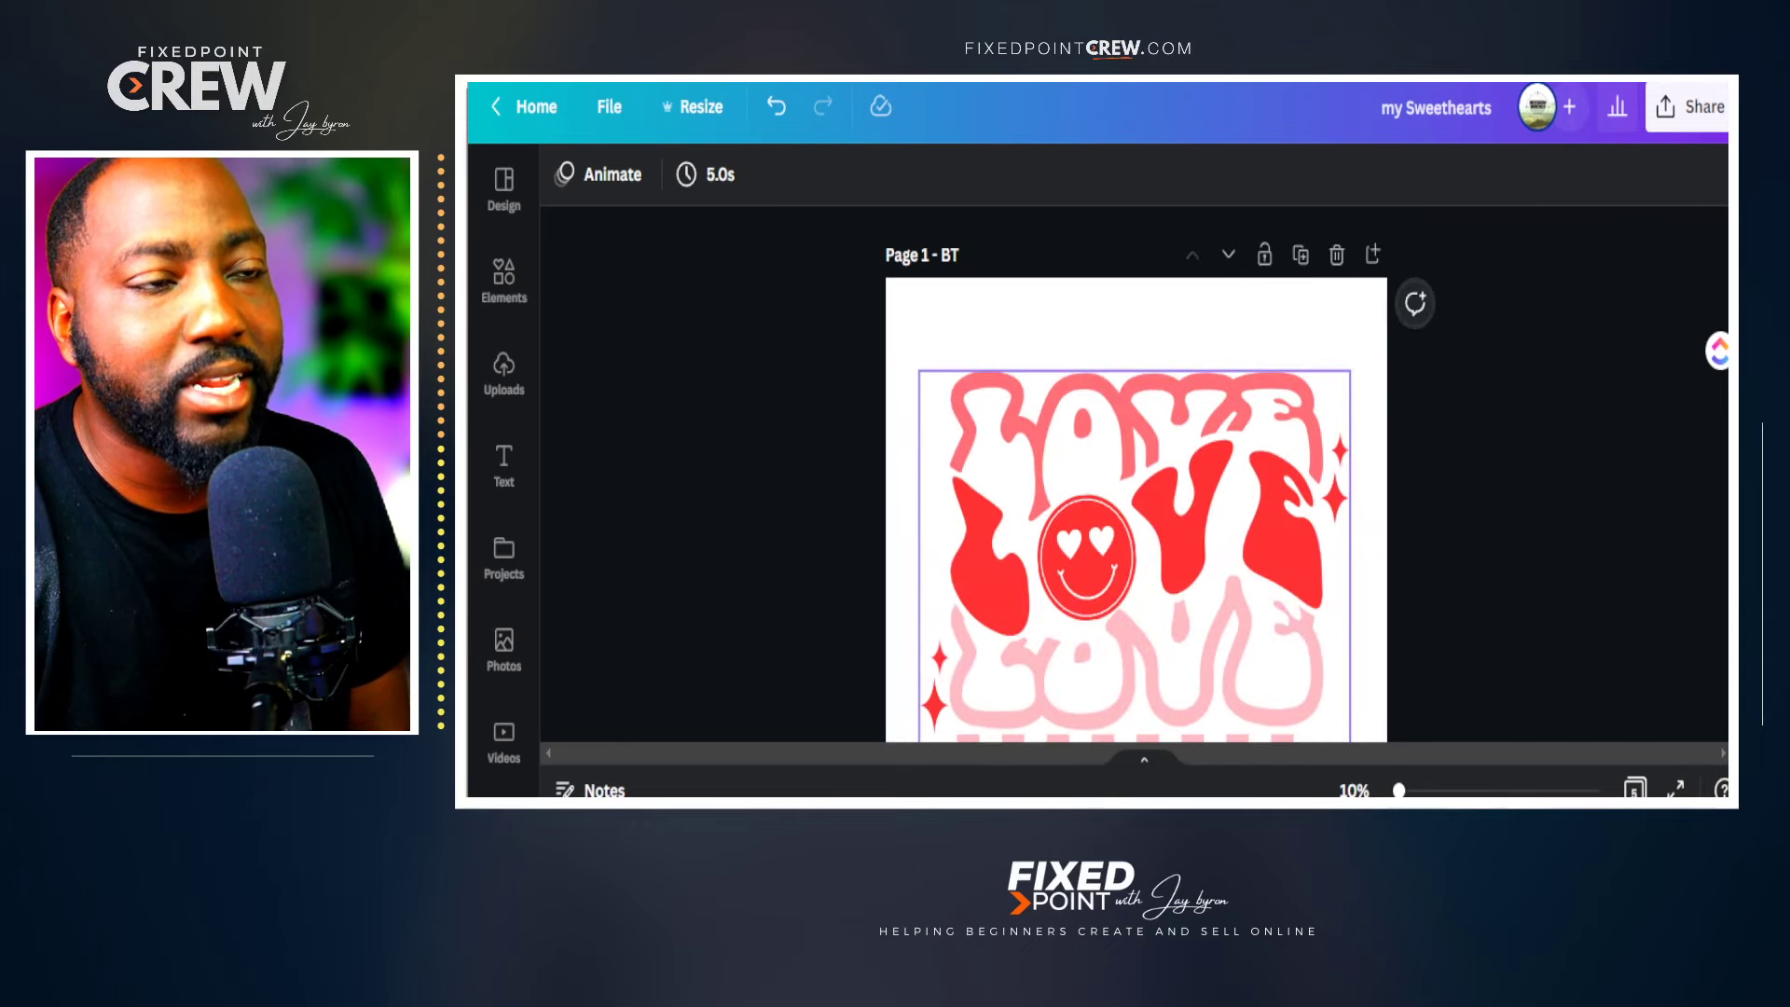
scroll(1135, 474, down, 10)
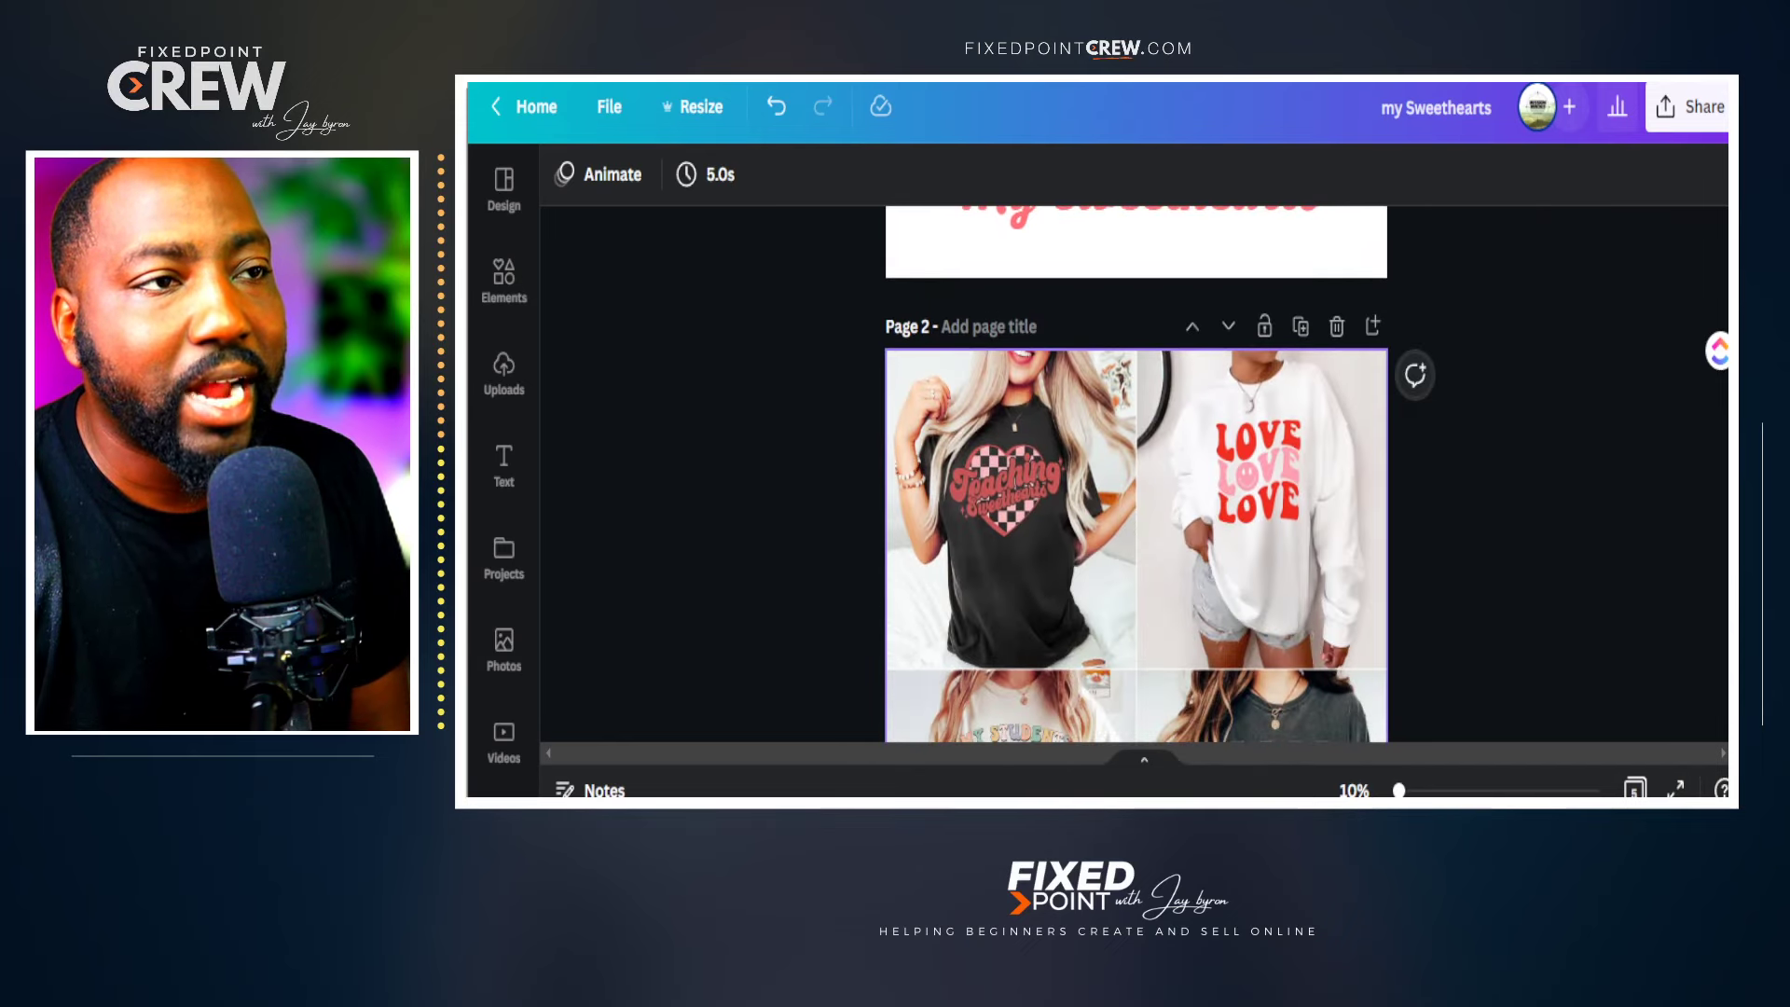
scroll(1136, 474, down, 4)
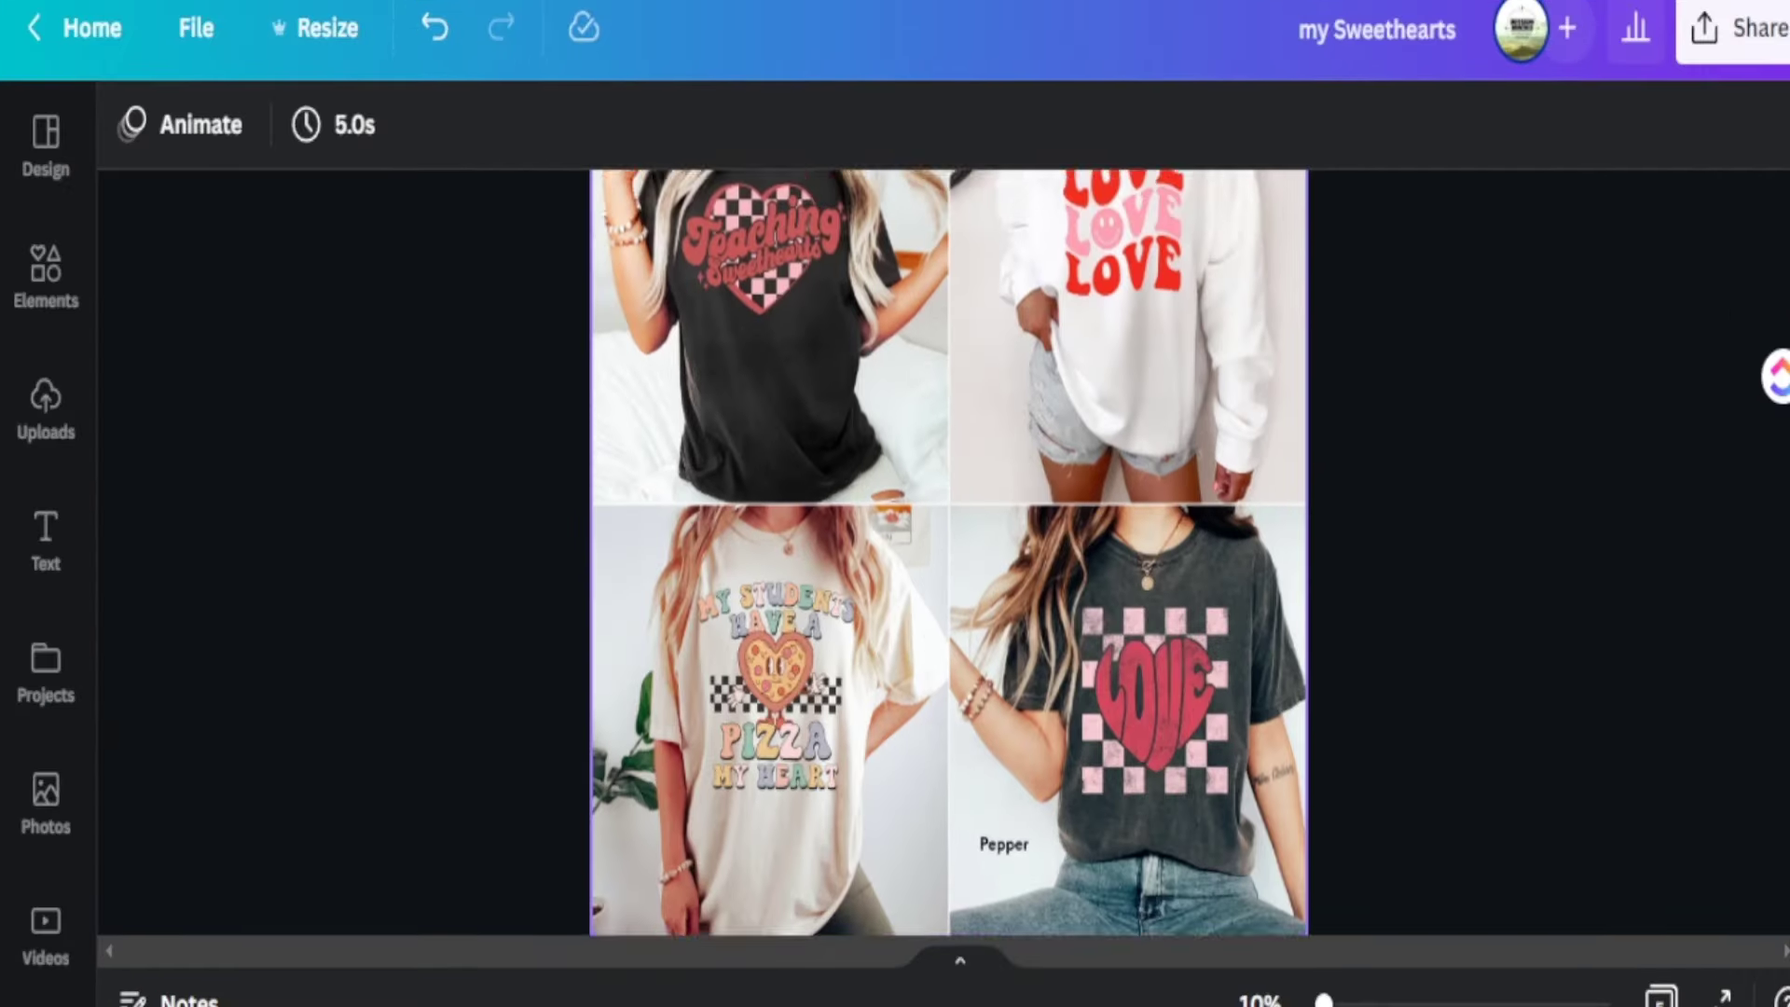
scroll(1136, 473, up, 5)
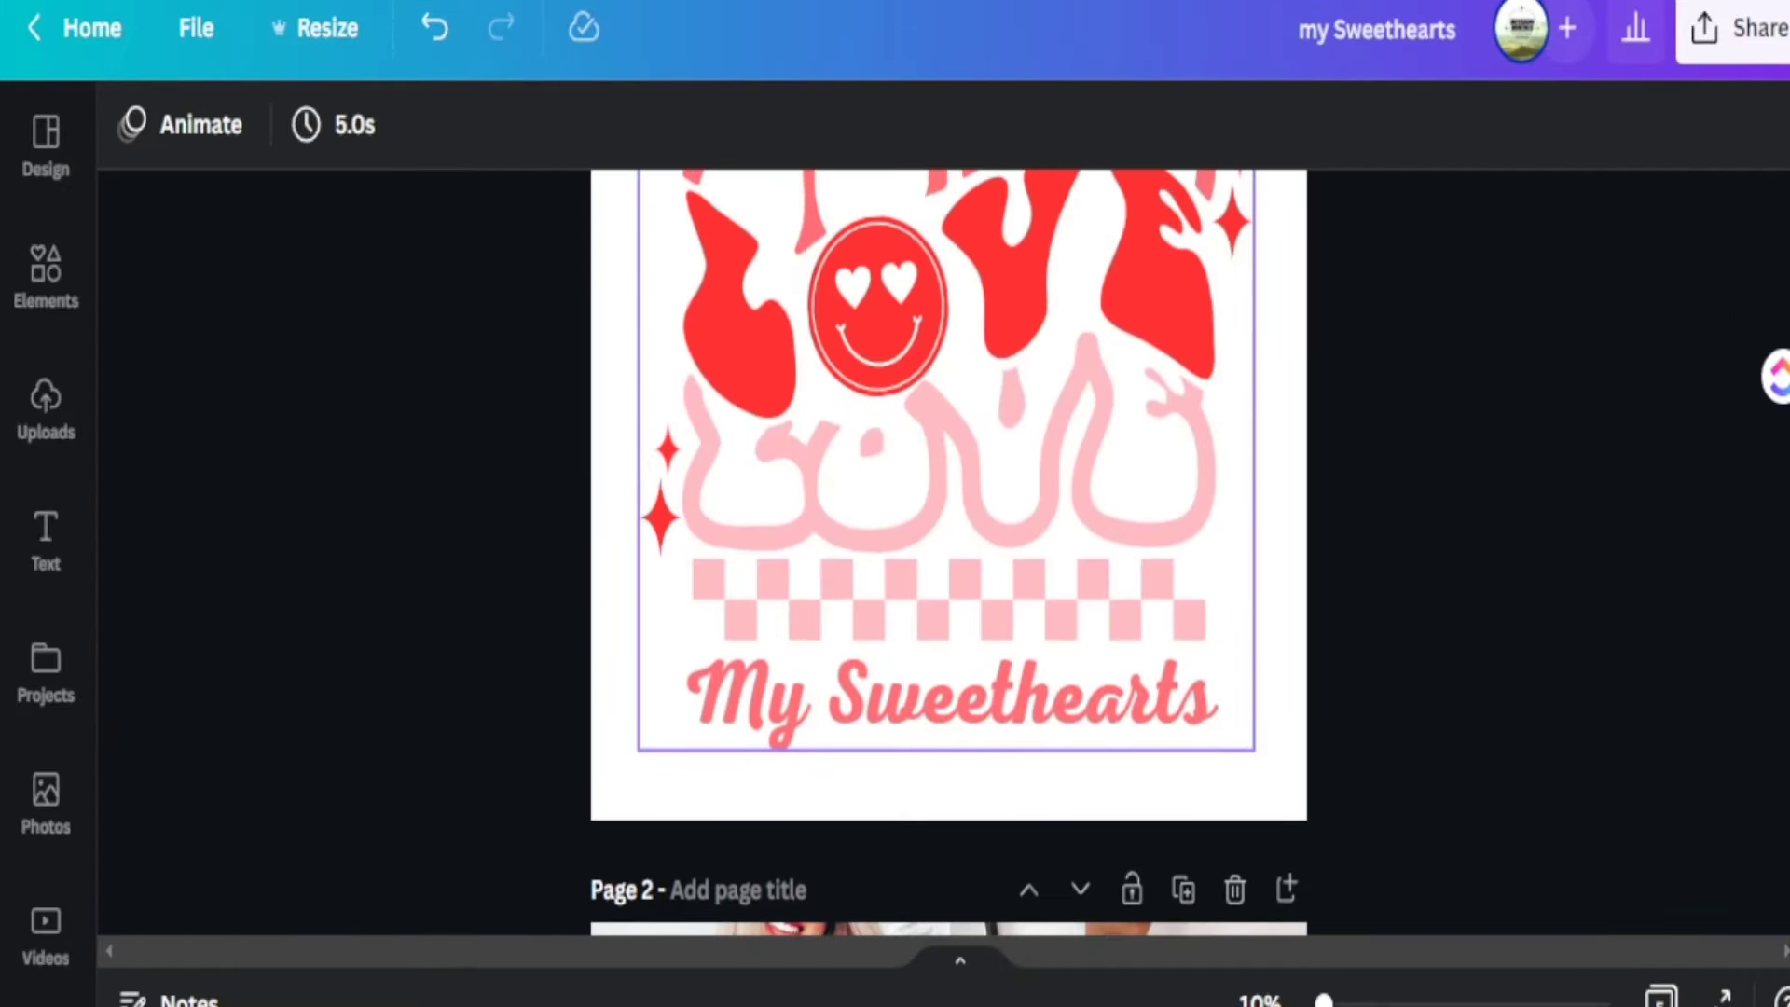
scroll(1136, 474, down, 5)
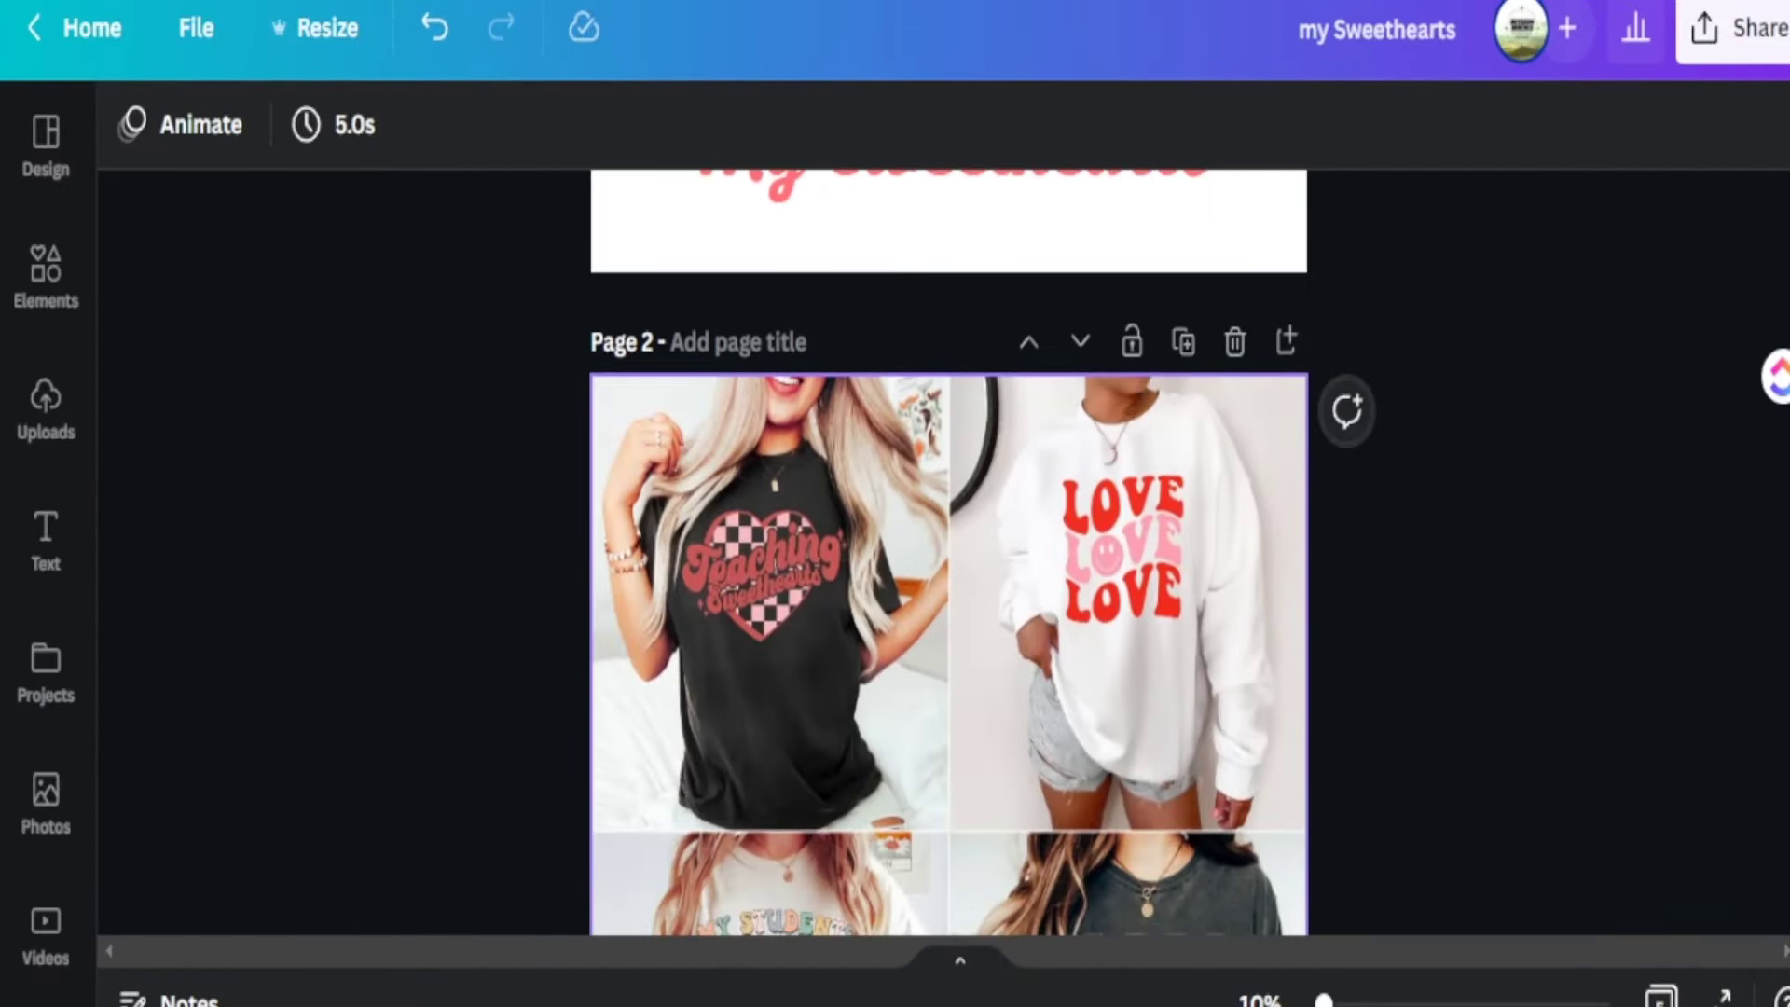
scroll(950, 555, up, 5)
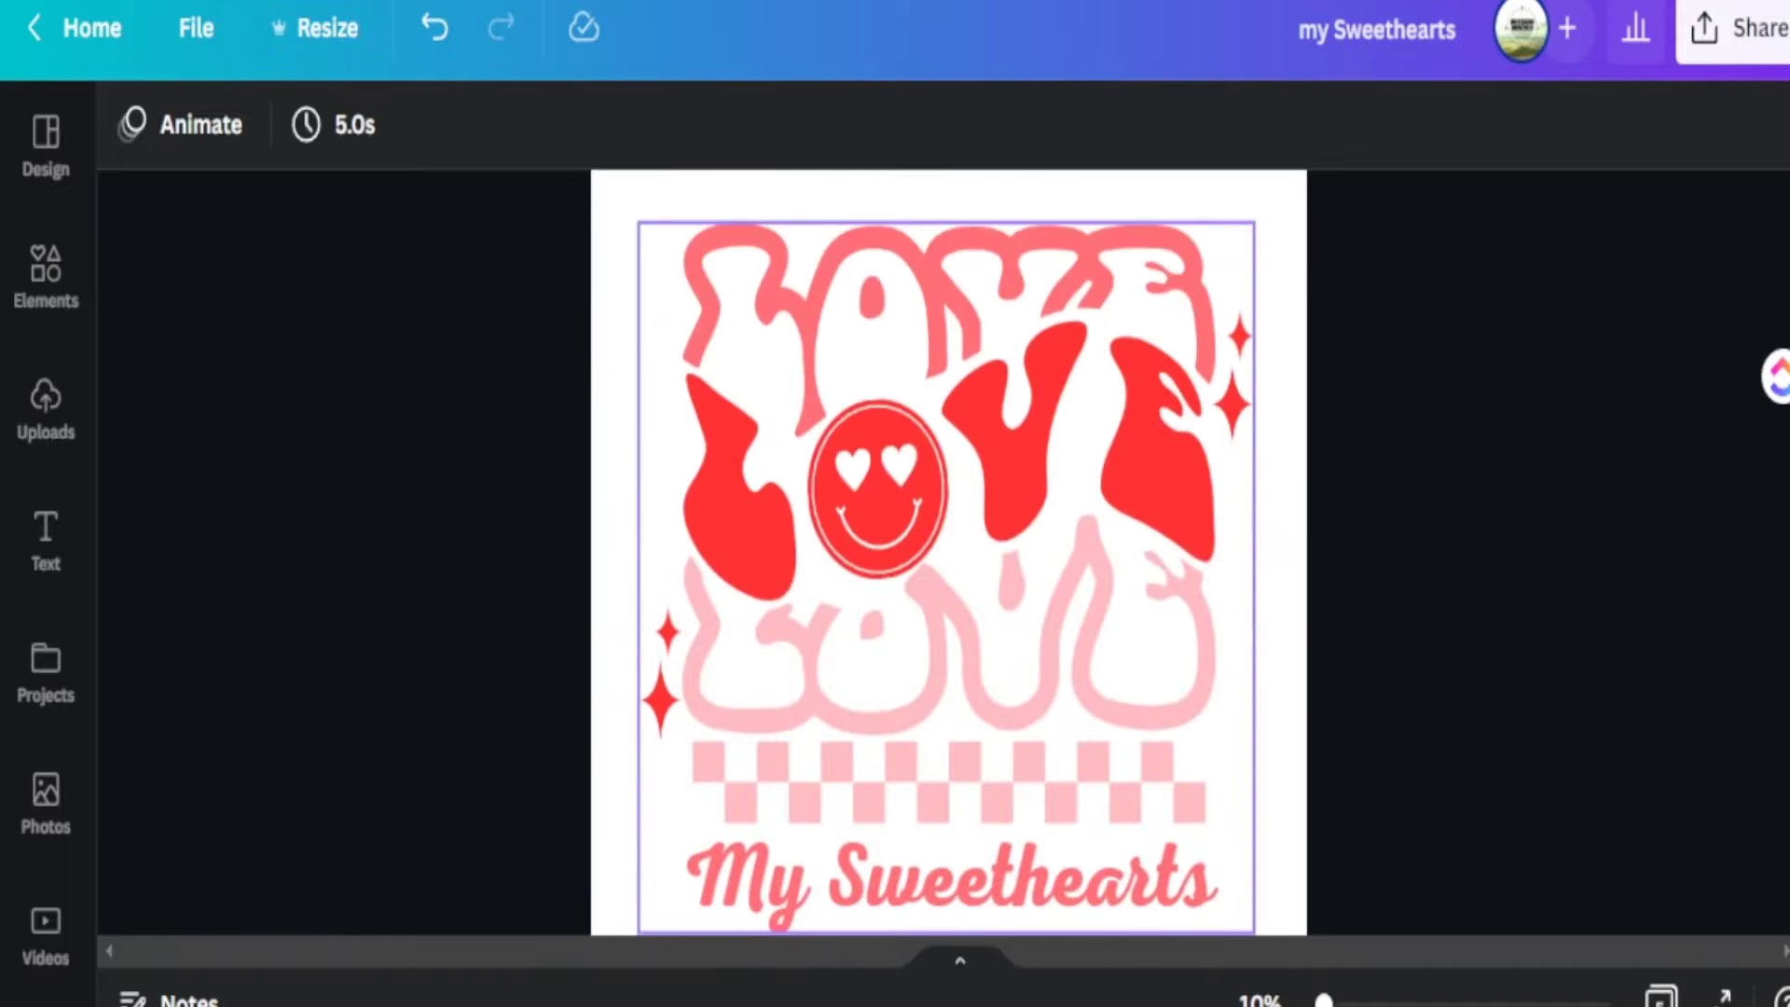
scroll(949, 555, down, 3)
scroll(949, 555, up, 4)
scroll(949, 555, down, 2)
scroll(949, 554, down, 5)
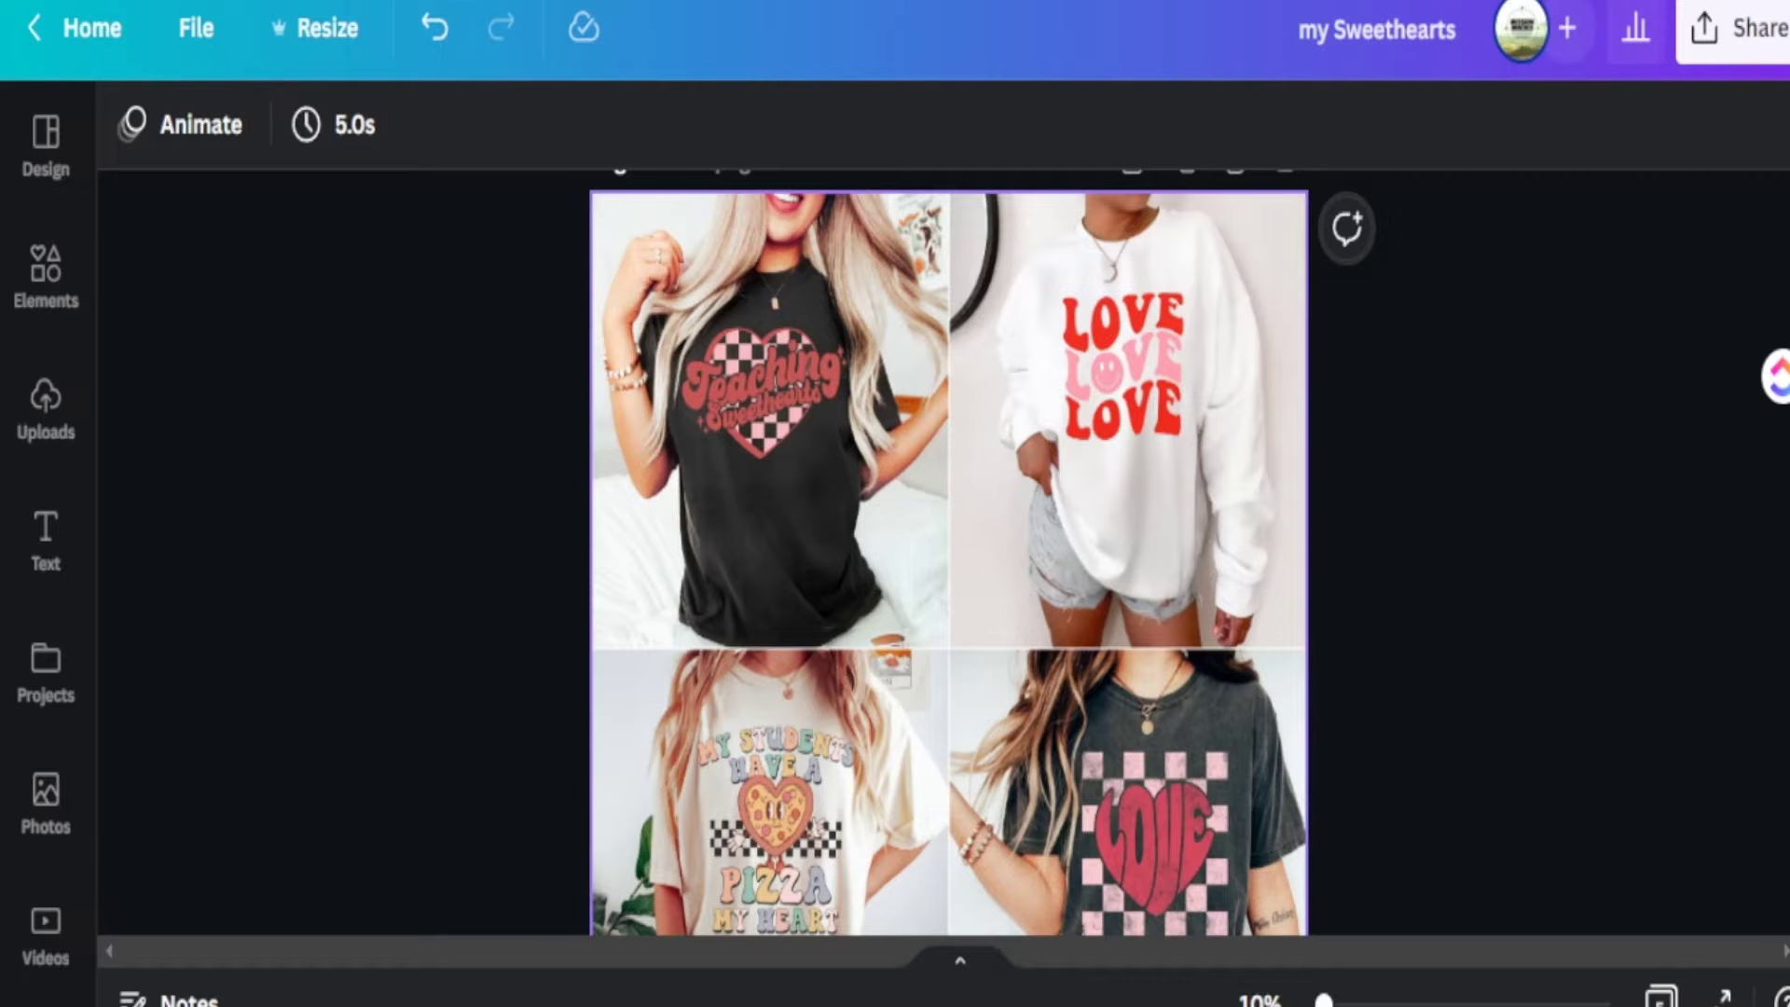
scroll(949, 555, up, 5)
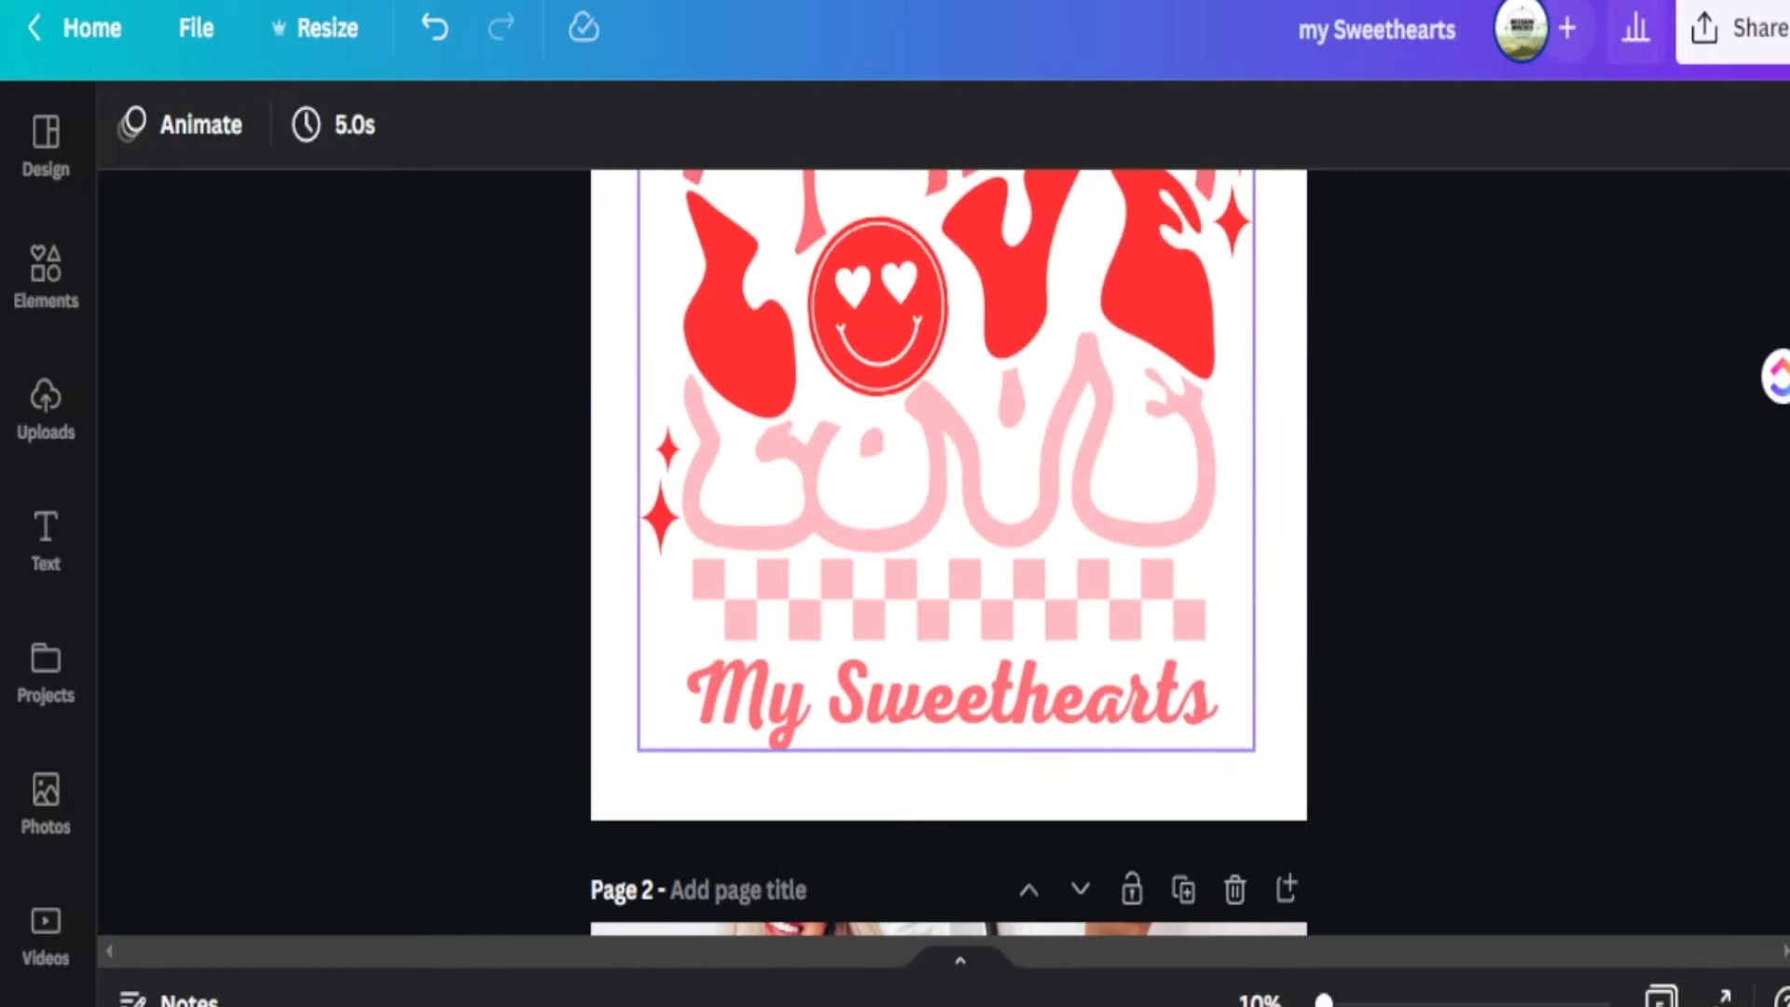
scroll(949, 554, up, 2)
scroll(949, 555, down, 2)
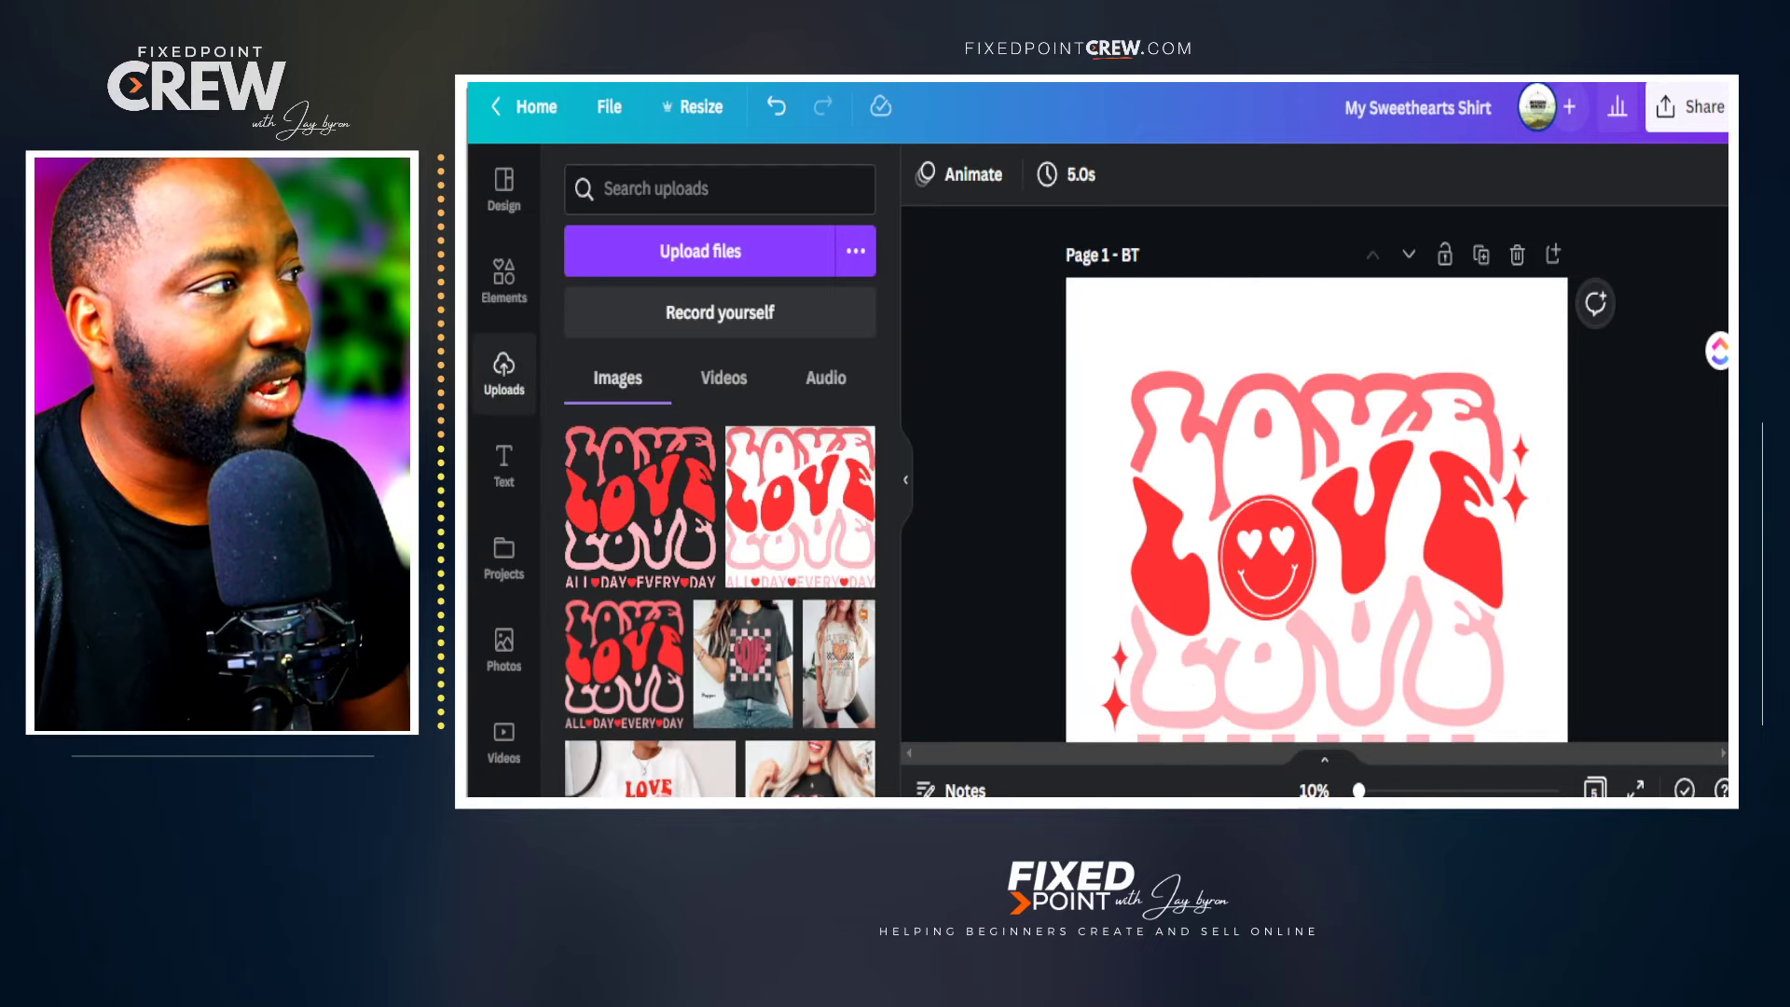
Upload the downloaded transparent My Sweethearts PNG to the design's image uploads.
drag(466, 466, 682, 591)
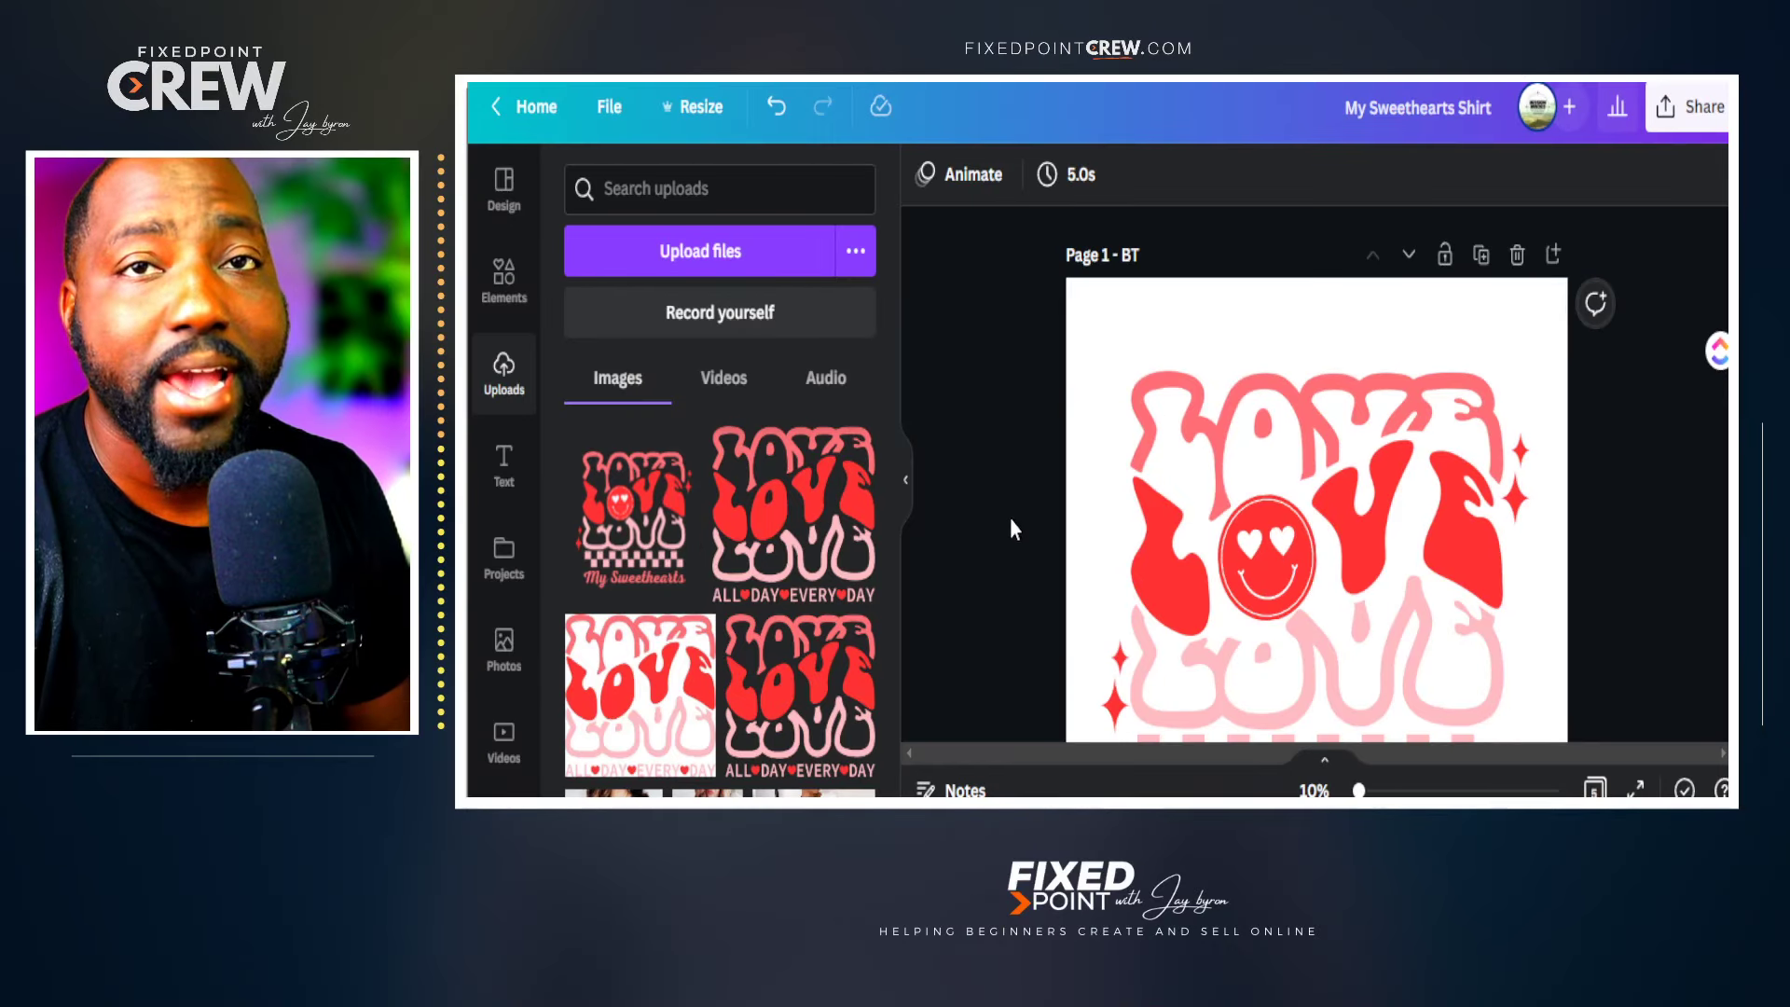
Examine the blank white shirt mockup on page 3 and the dark grey one on page 4.
scroll(1003, 539, down, 5)
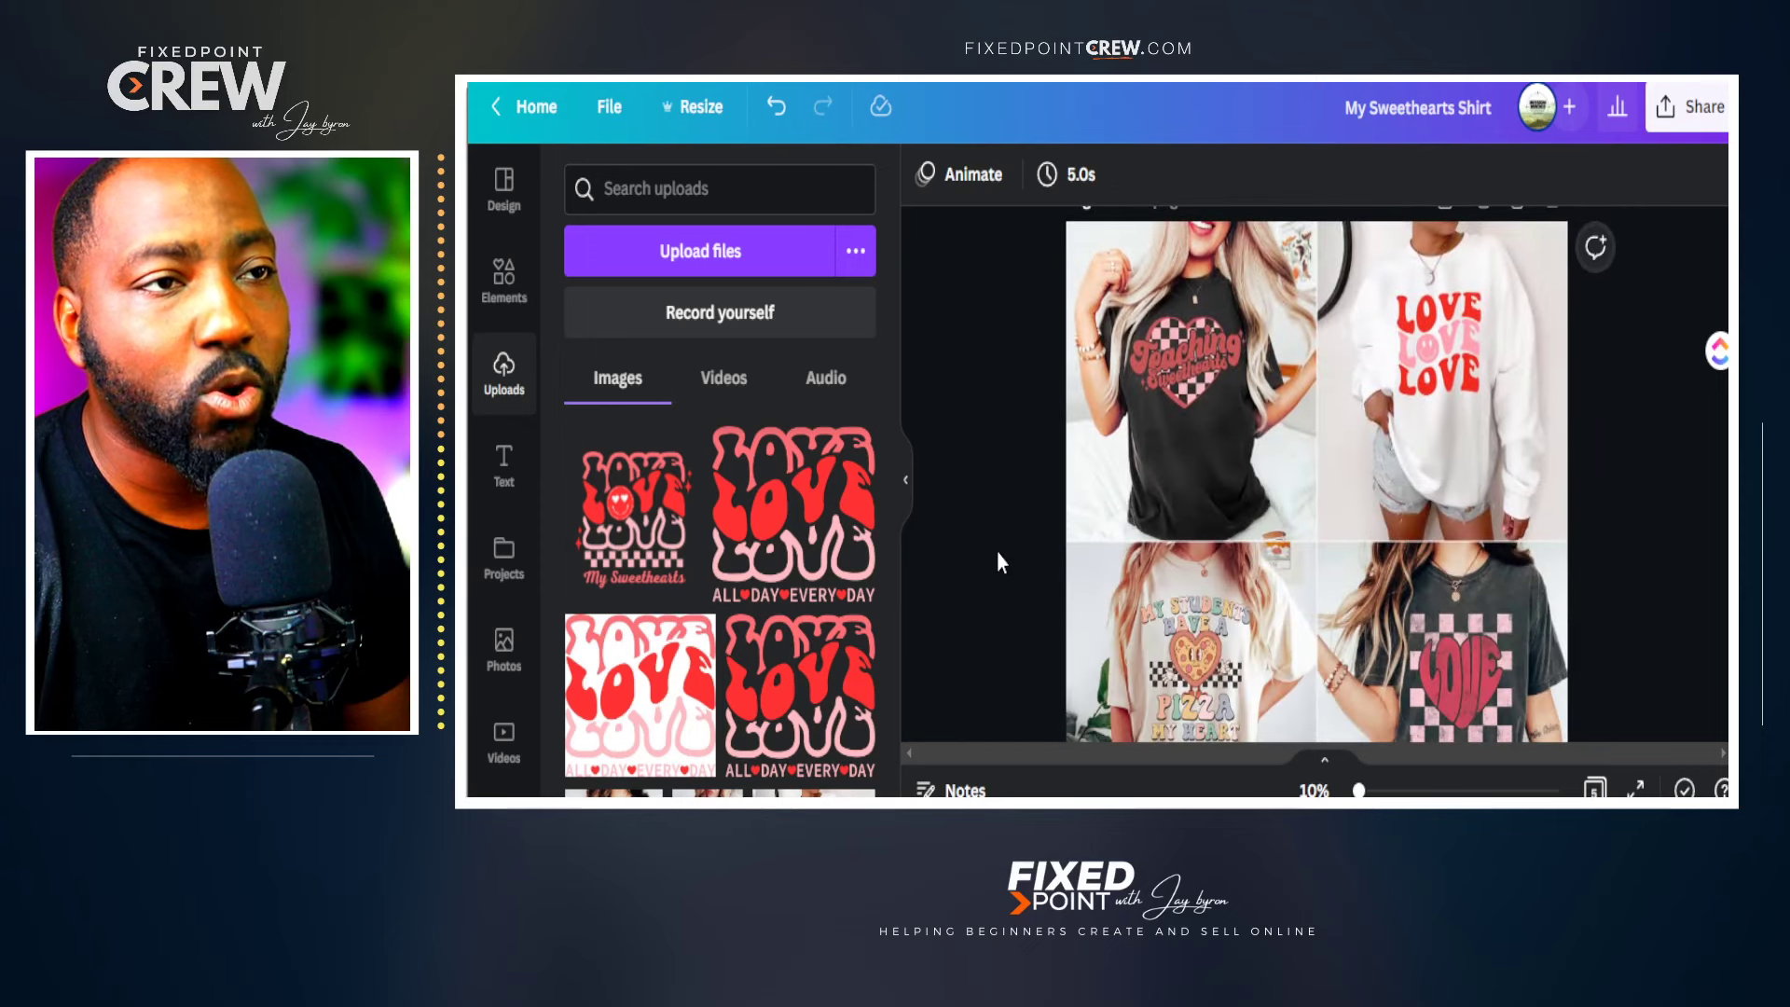
scroll(998, 552, down, 3)
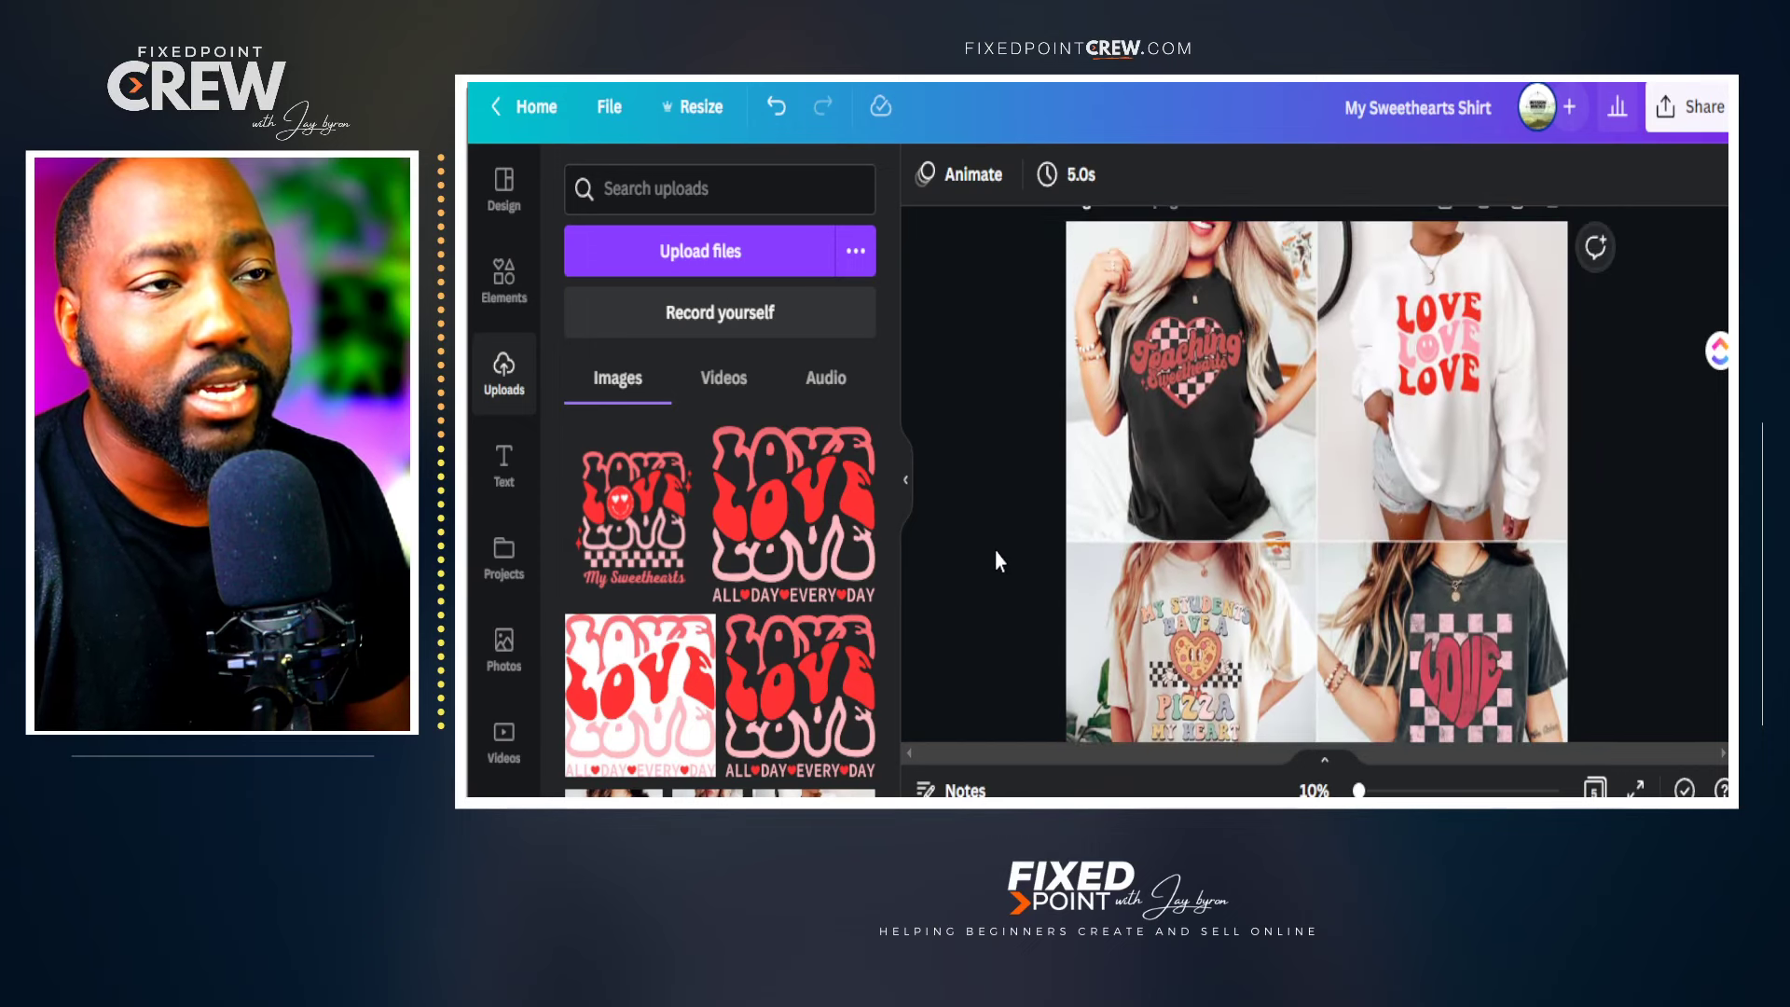
scroll(996, 555, down, 10)
scroll(1037, 557, up, 8)
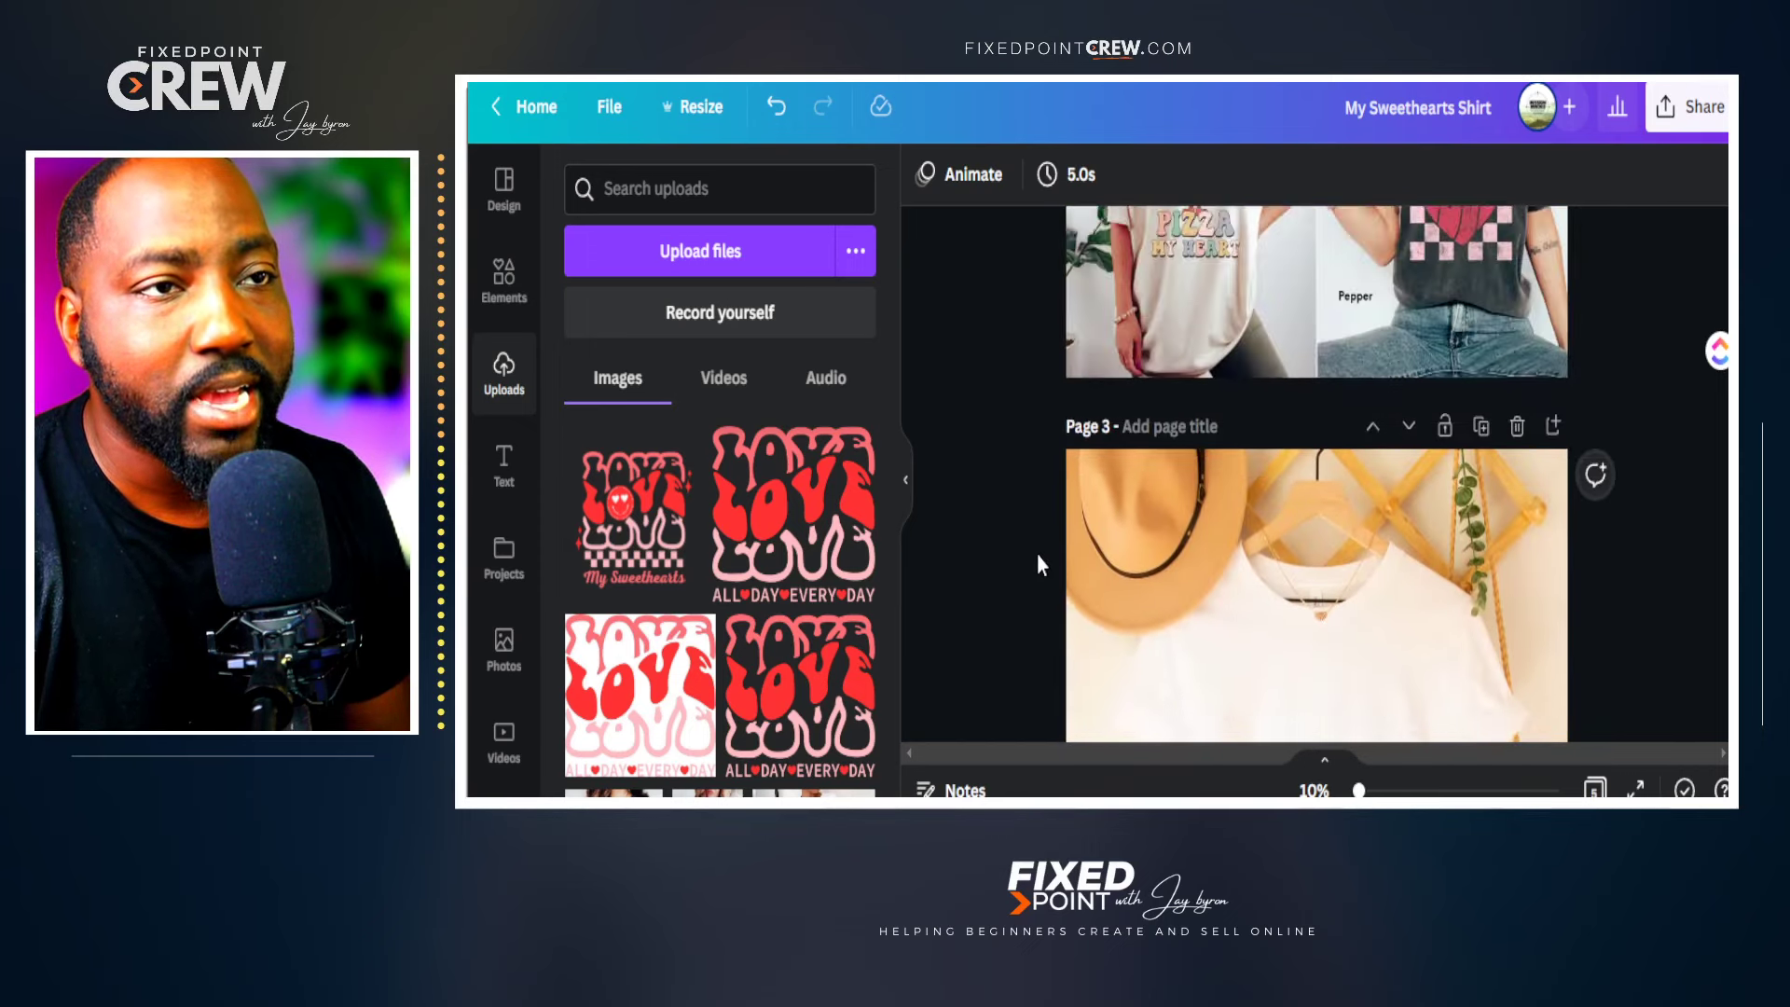
scroll(1037, 554, up, 5)
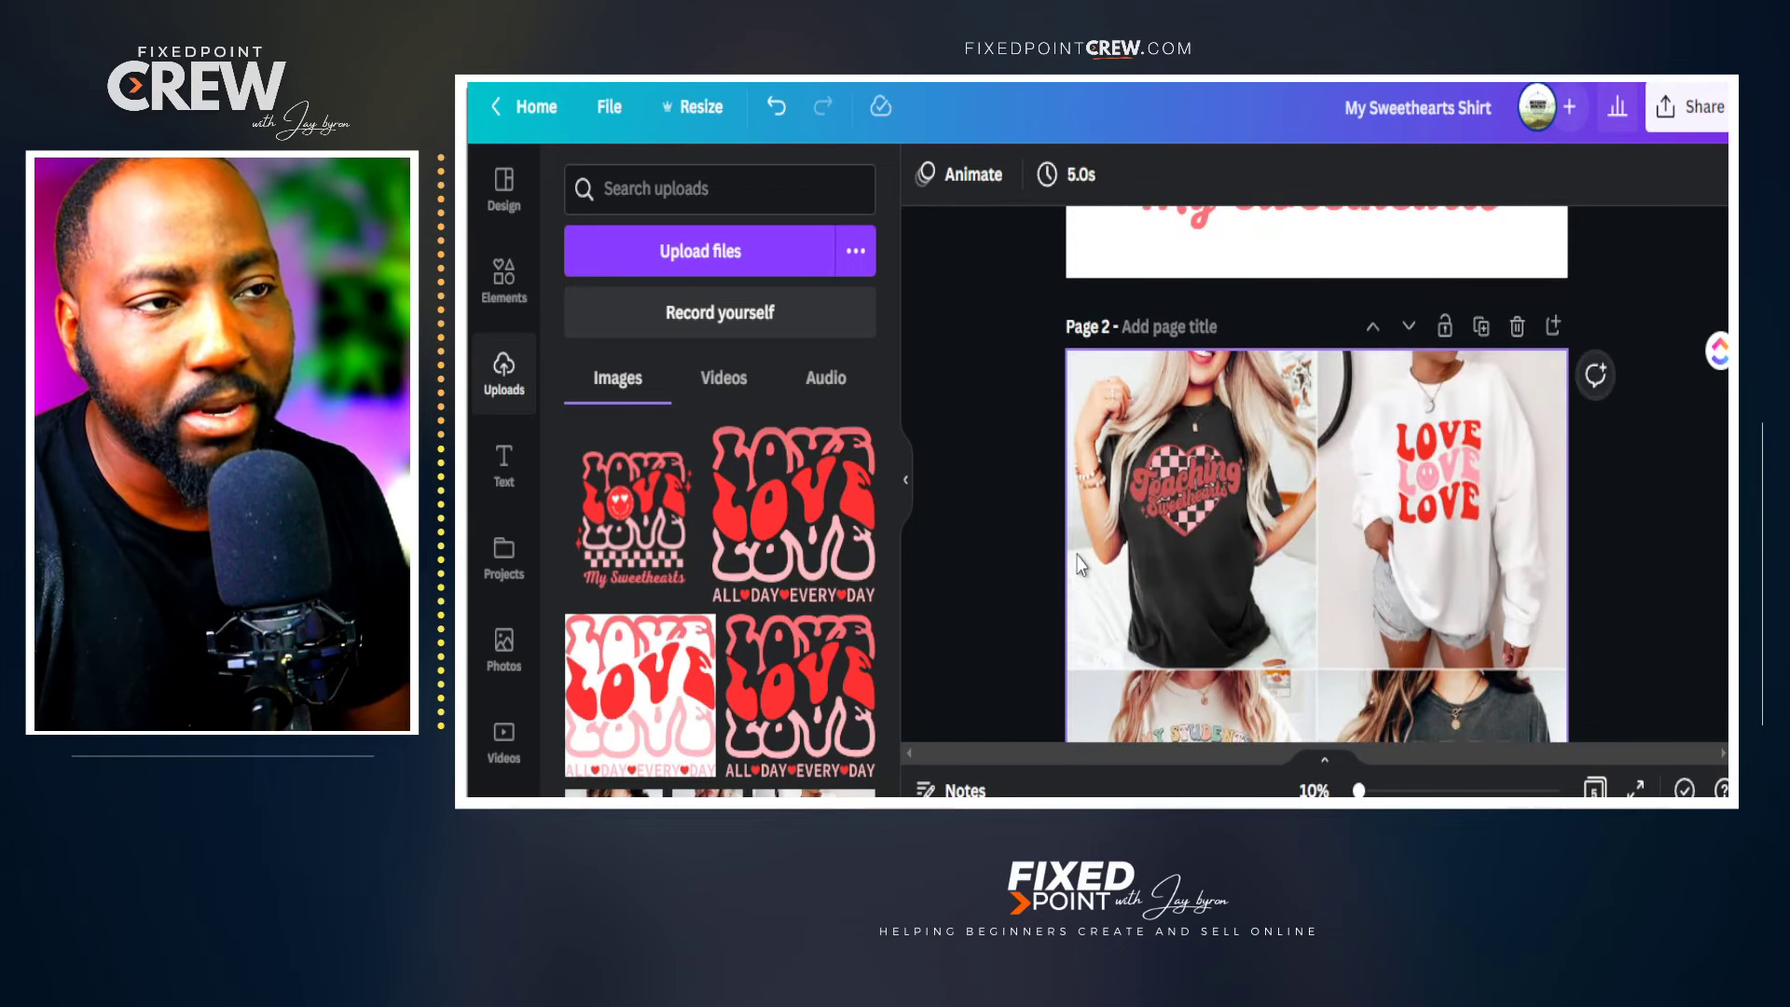
scroll(1026, 559, down, 8)
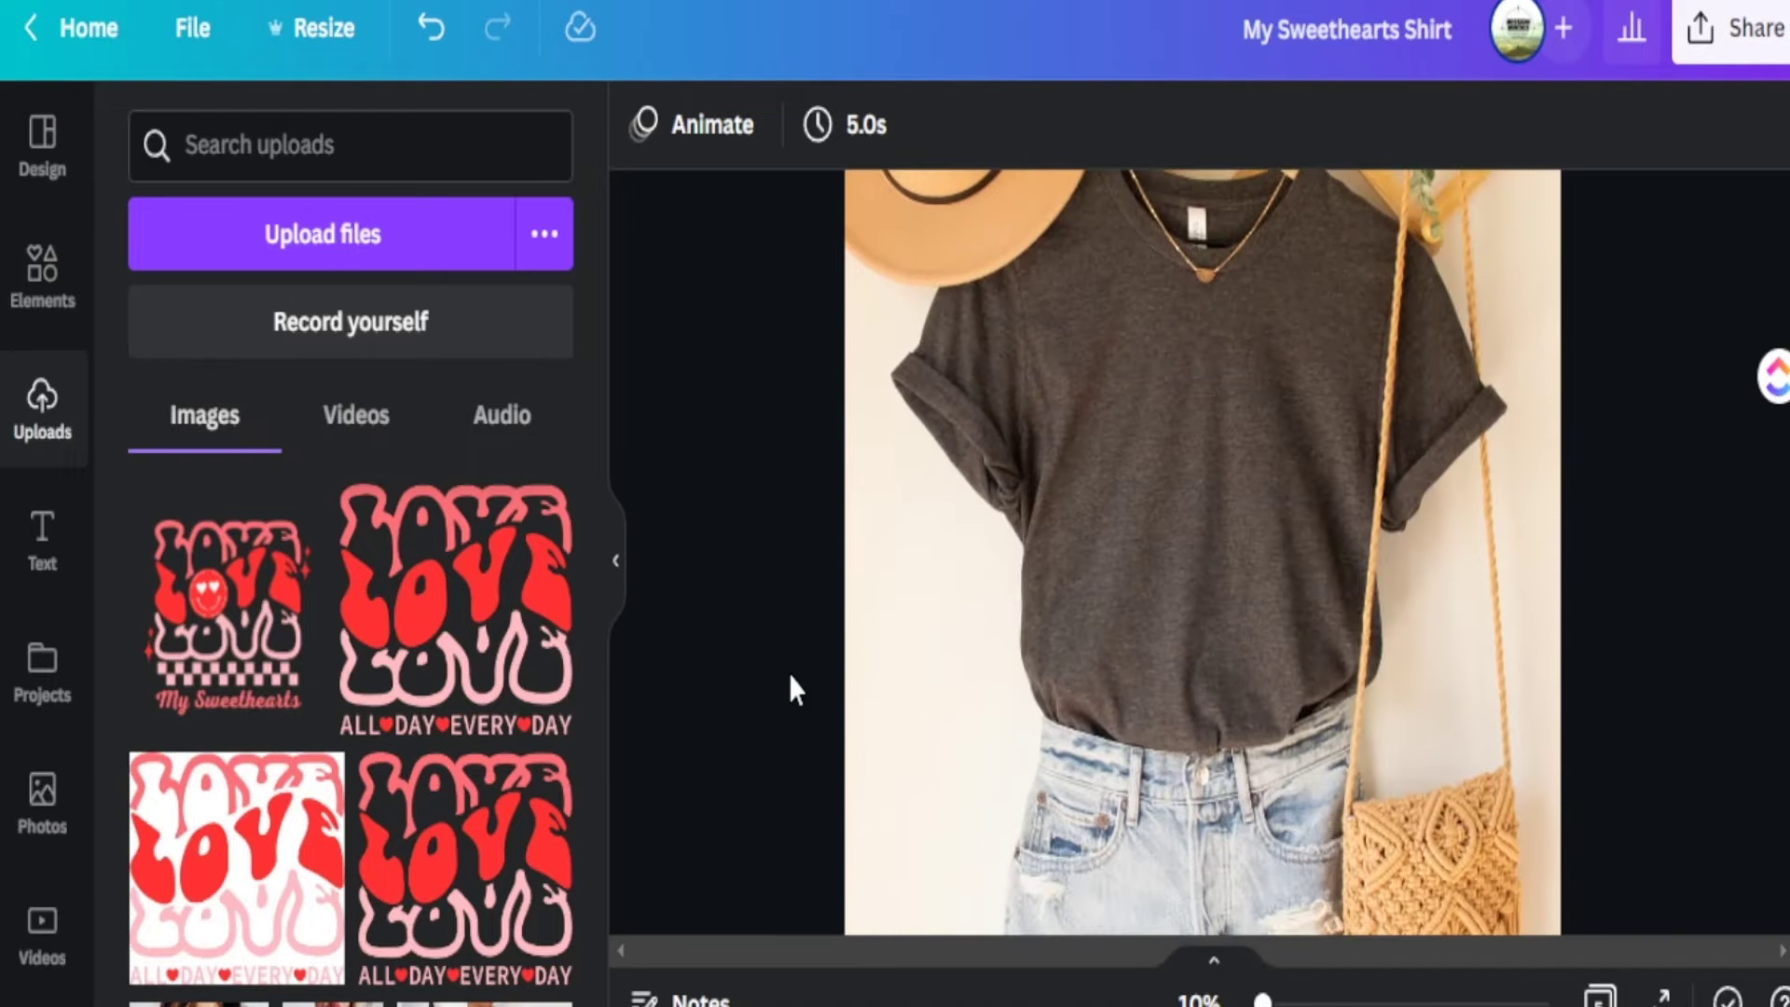
scroll(789, 673, up, 5)
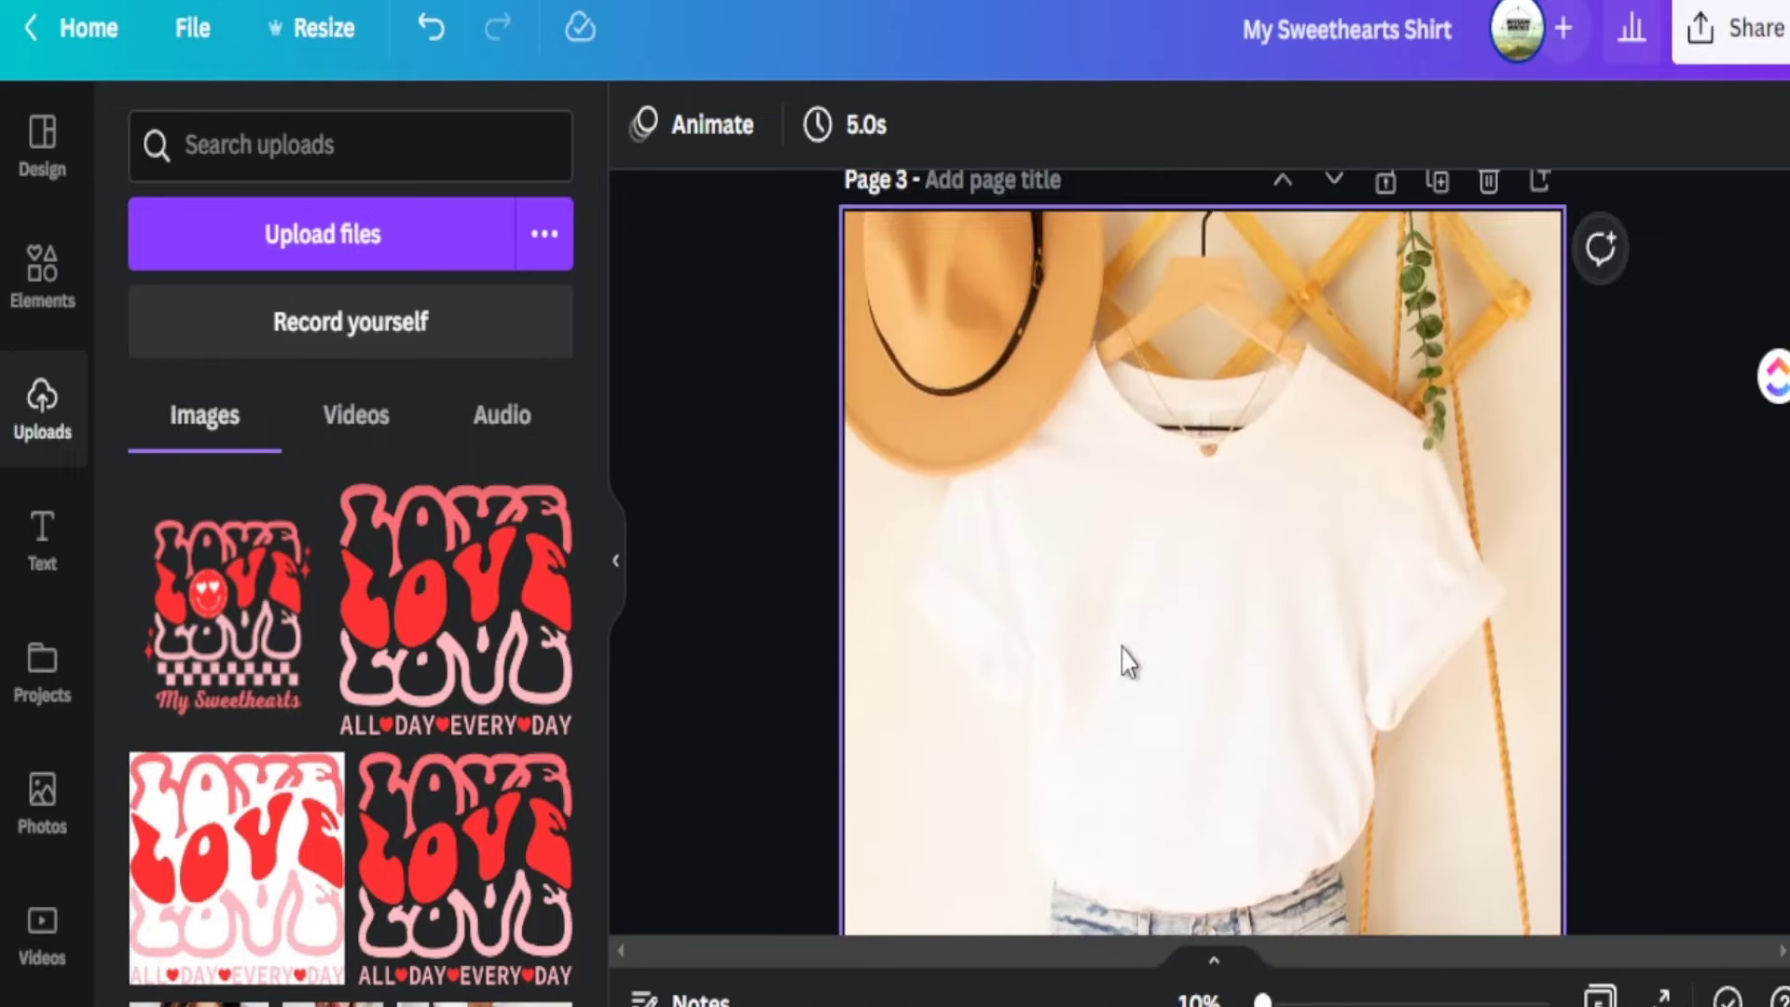
scroll(1119, 664, down, 9)
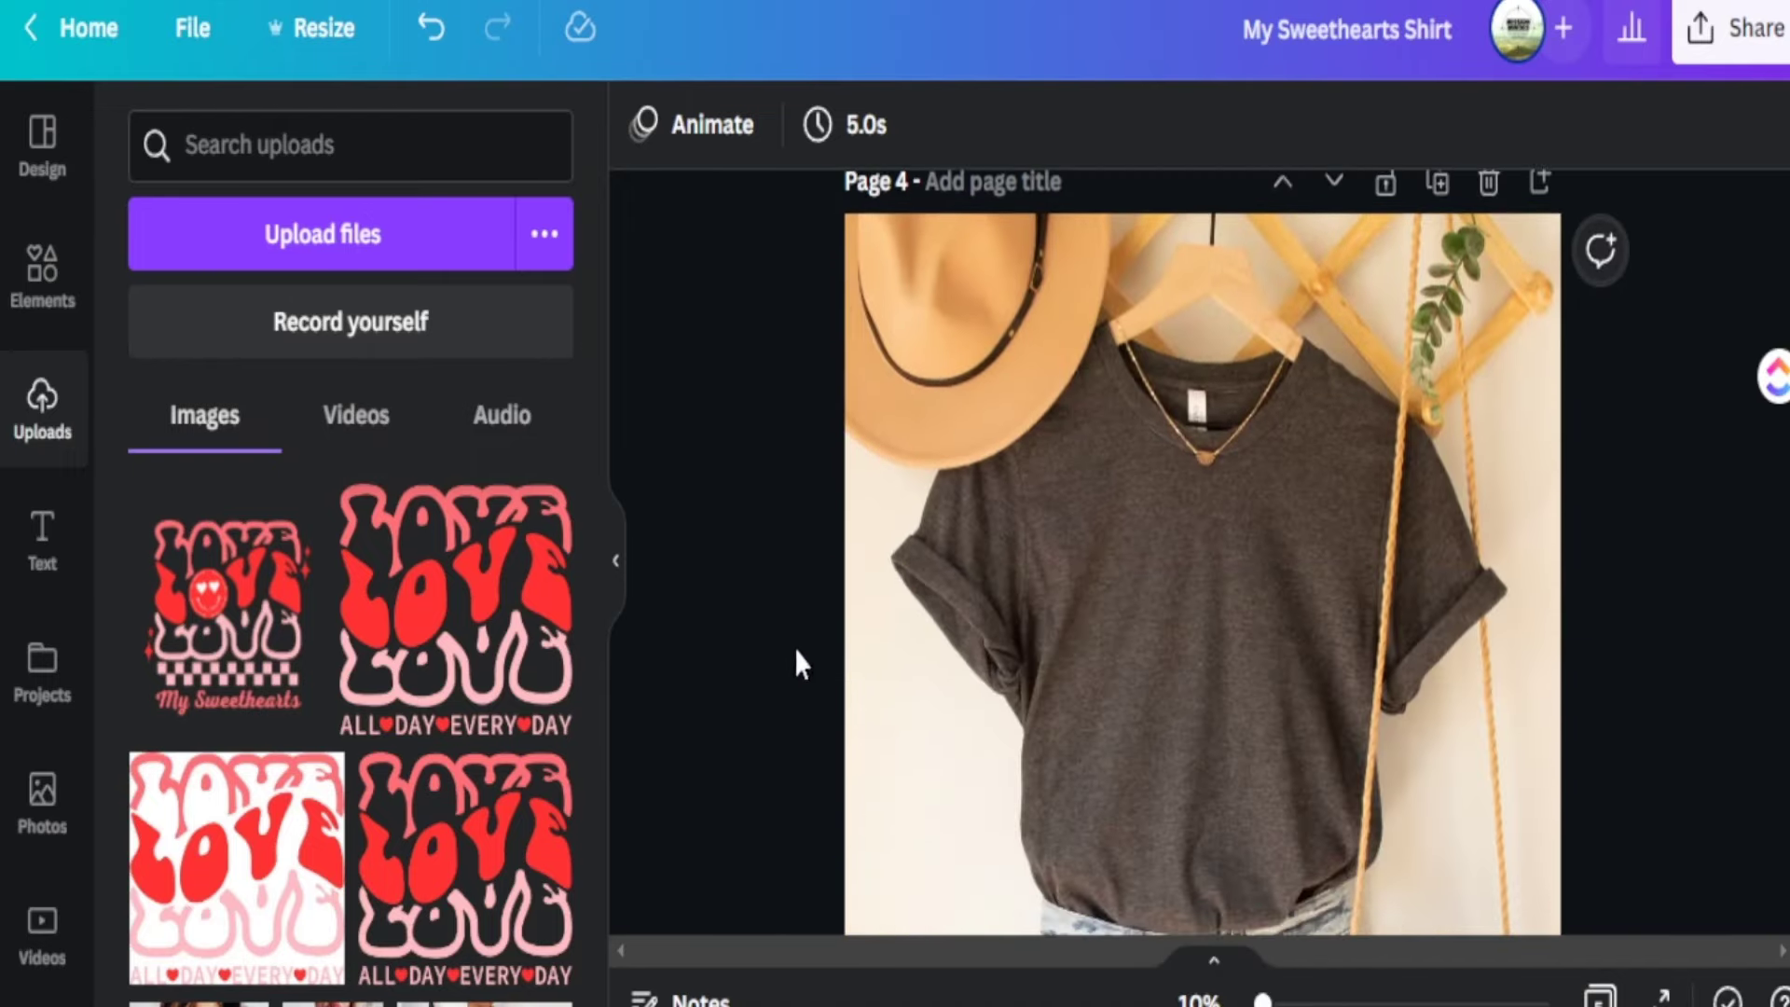
scroll(798, 662, up, 4)
scroll(815, 665, up, 5)
scroll(1026, 643, down, 7)
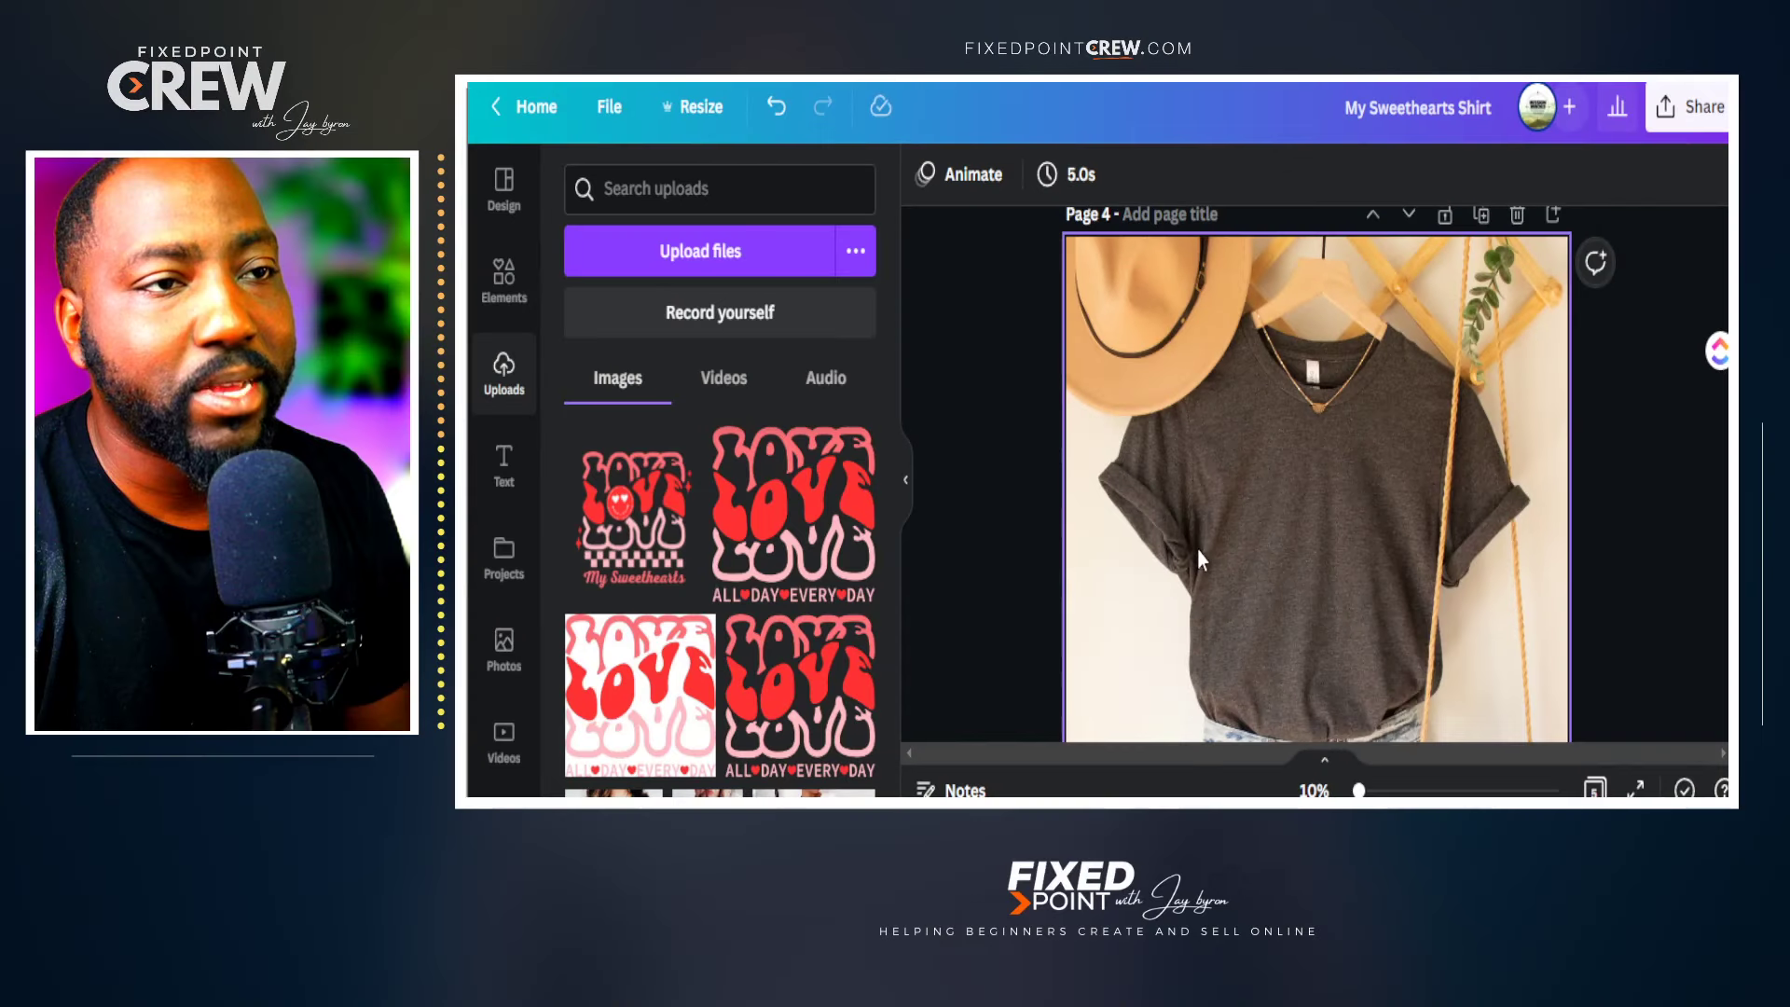
scroll(1197, 559, up, 5)
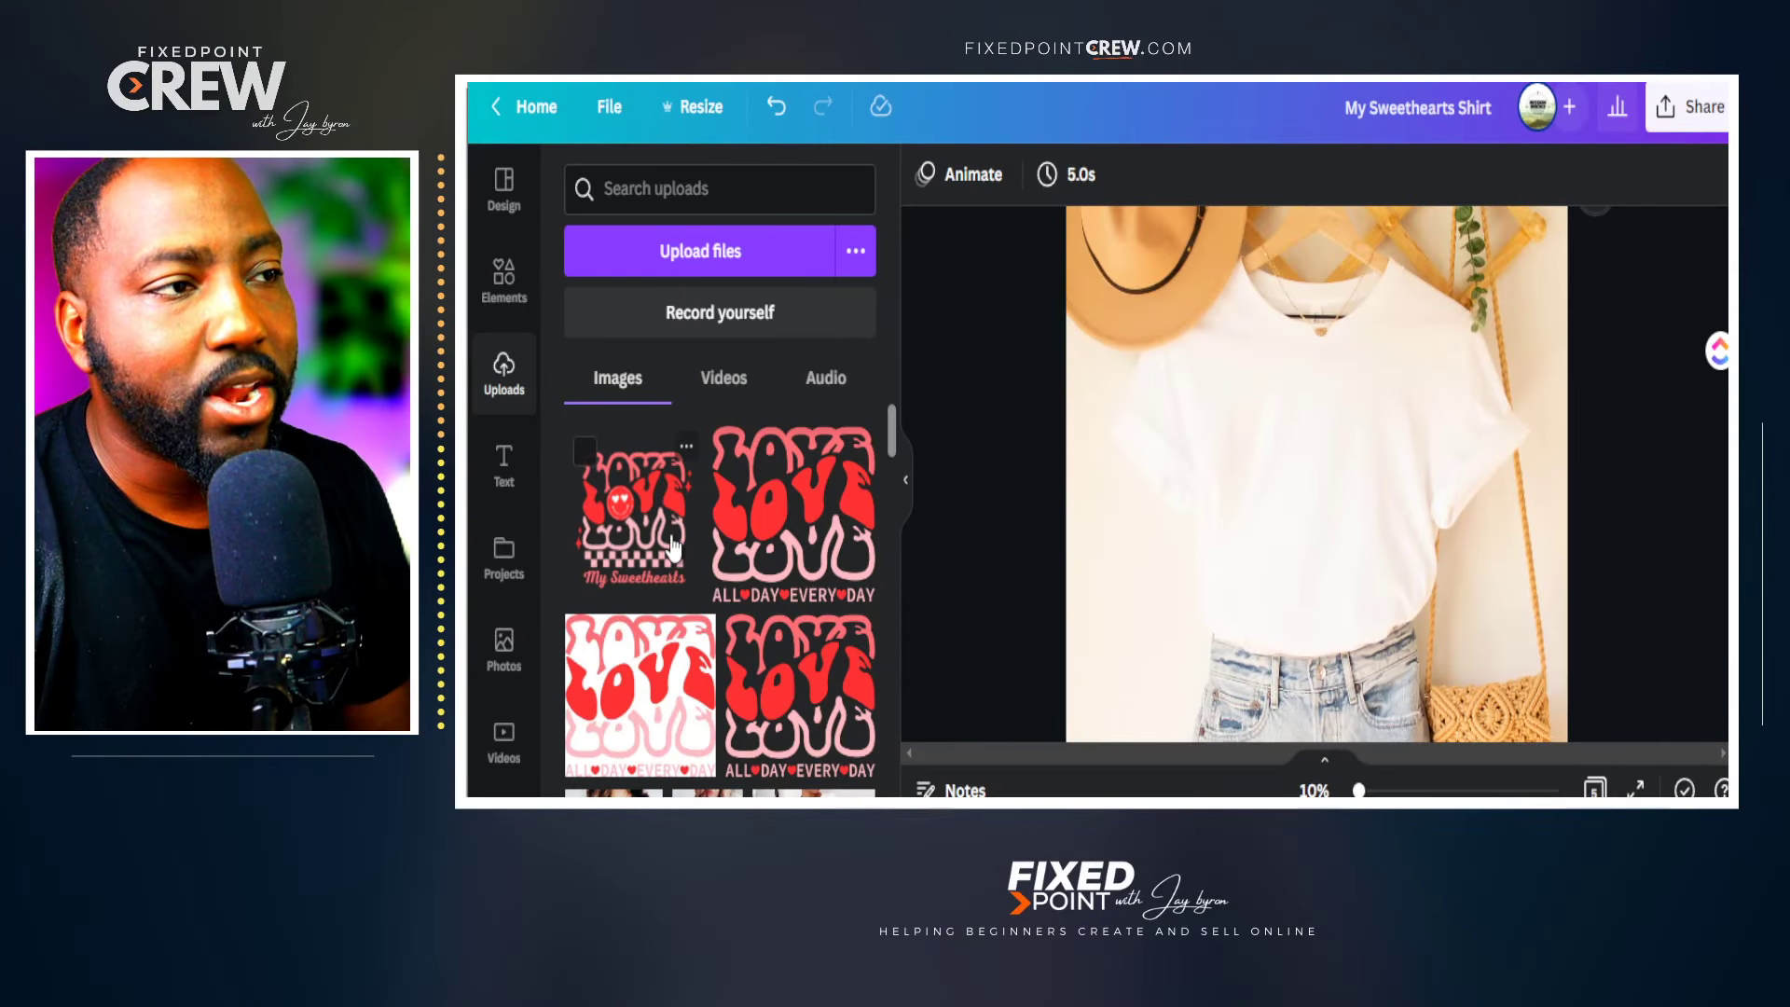
Place the uploaded My Sweethearts image on page 3's white shirt, shrink it to chest-print size and centre it on the chest.
click(650, 554)
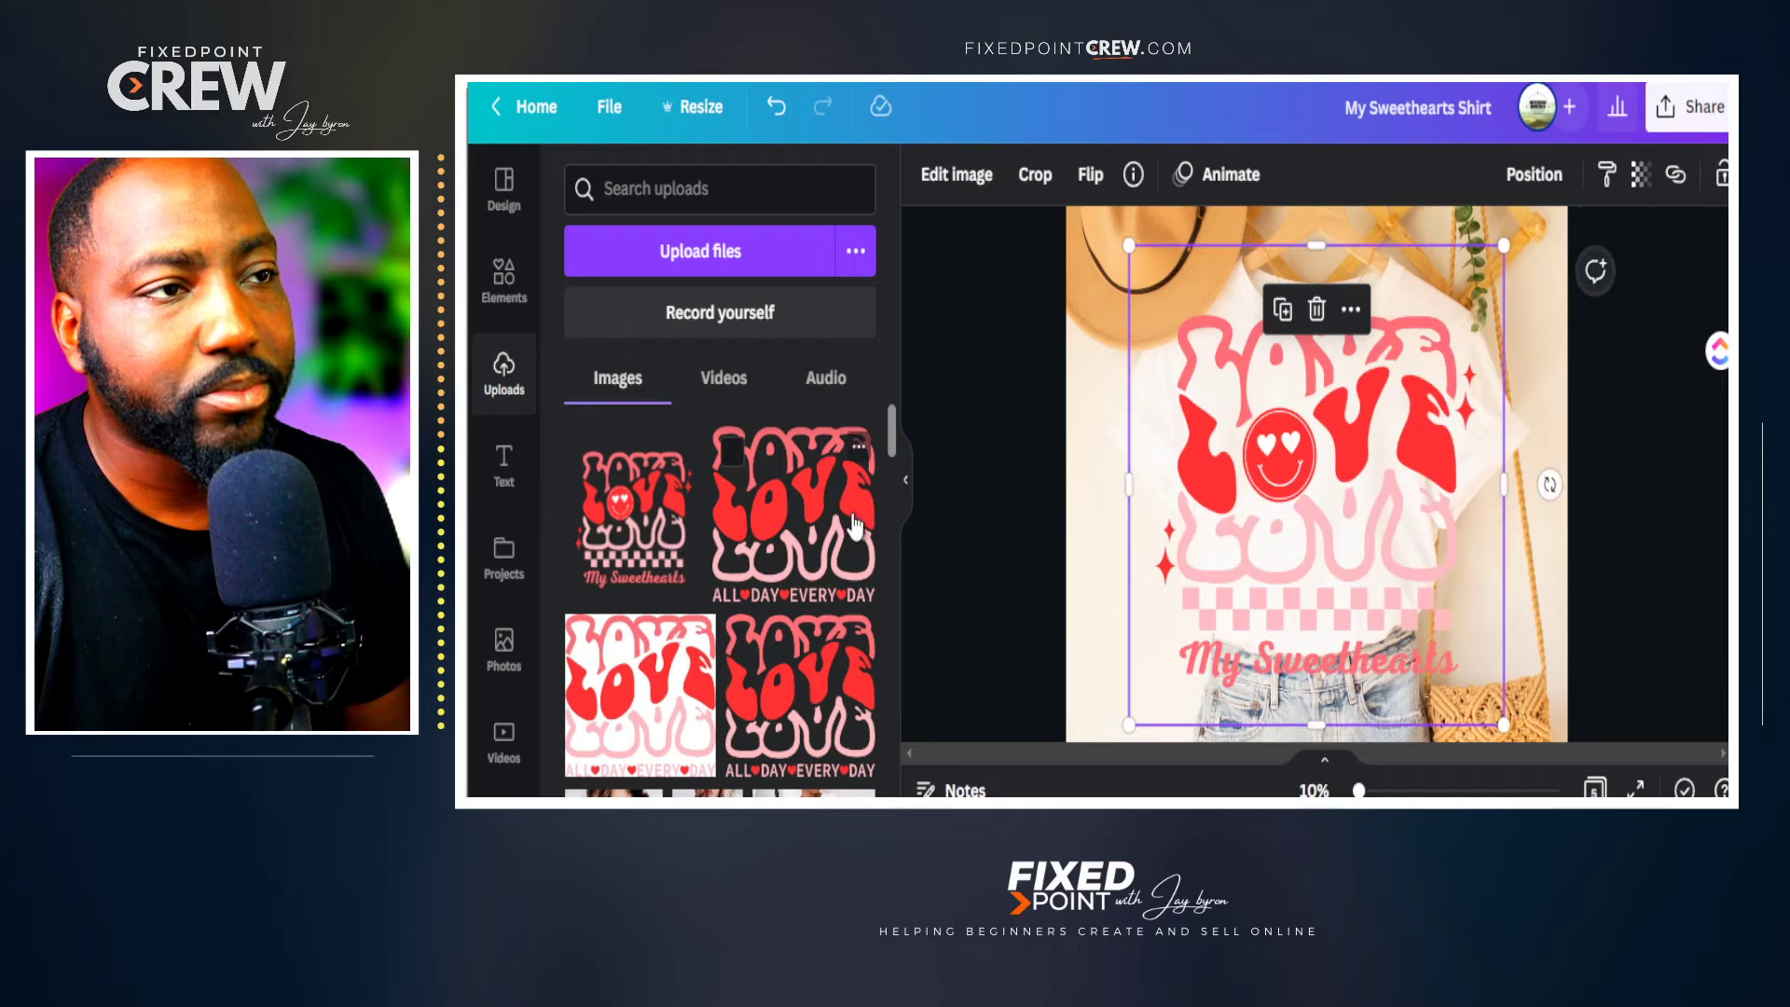
click(906, 492)
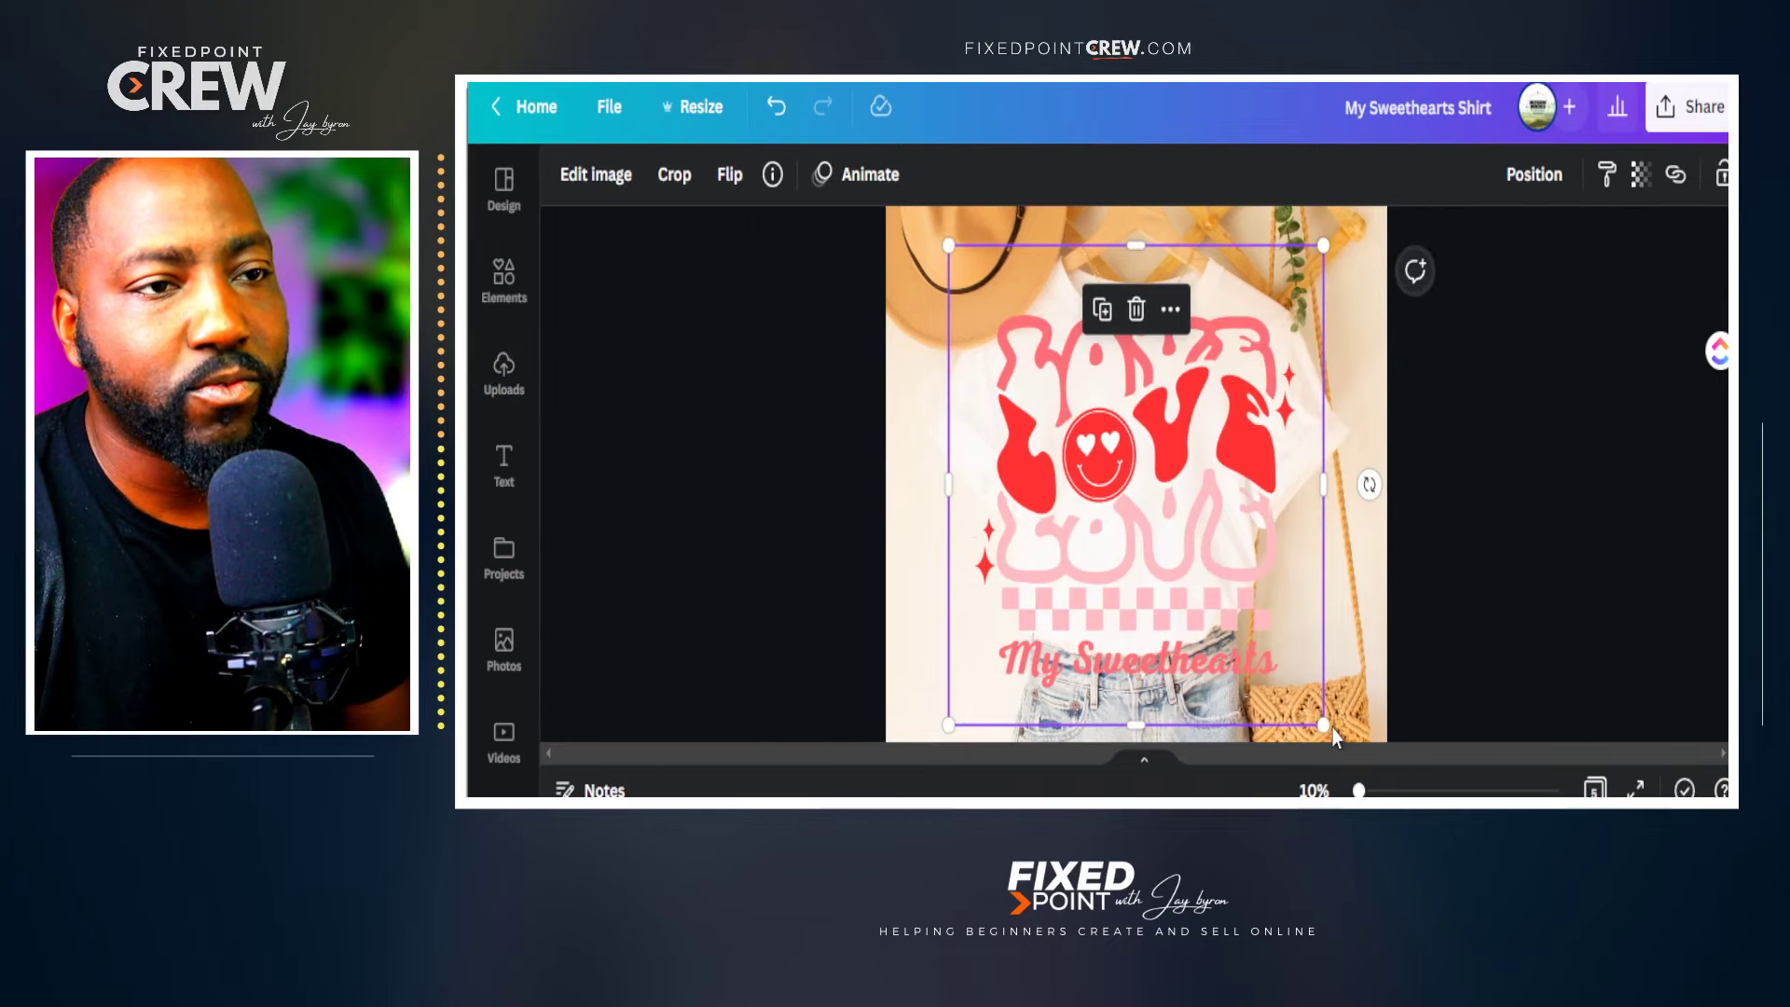
drag(1321, 721, 1161, 489)
drag(1047, 402, 1131, 509)
drag(1044, 591, 1033, 604)
drag(1110, 509, 1114, 508)
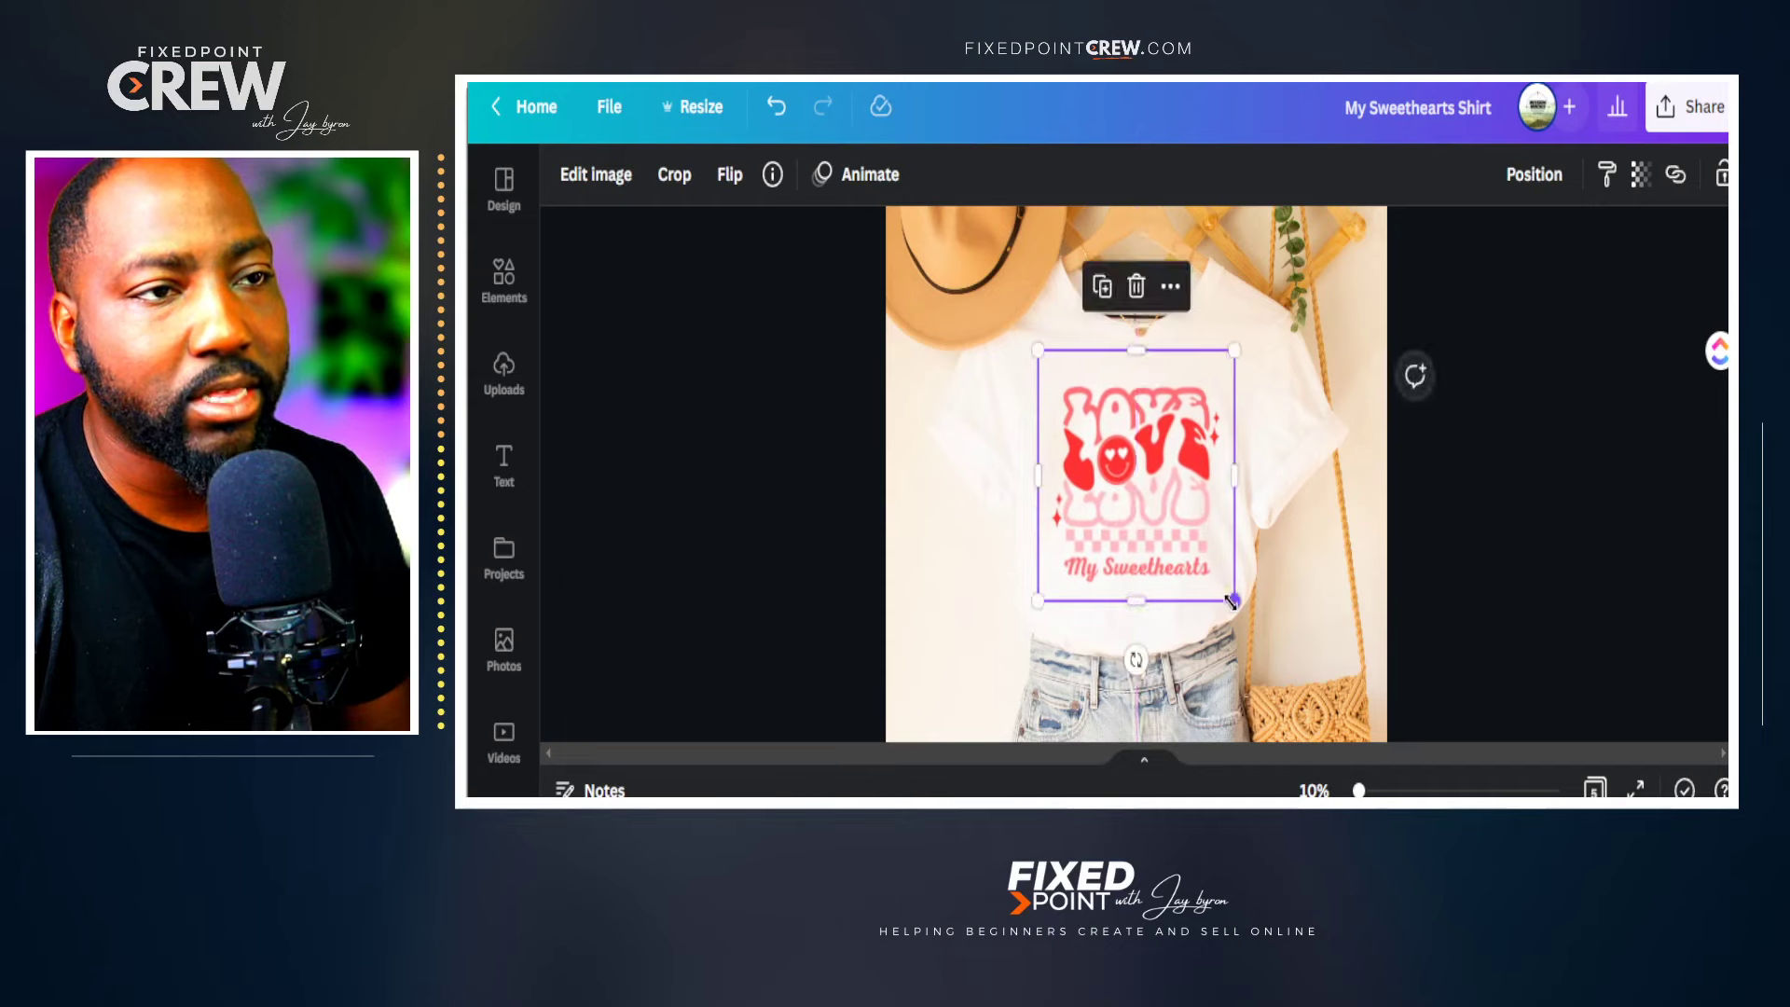
drag(1235, 601, 1238, 606)
drag(1118, 513, 1110, 503)
Set the transparency of the My Sweethearts design on the white shirt to 84.
click(1640, 174)
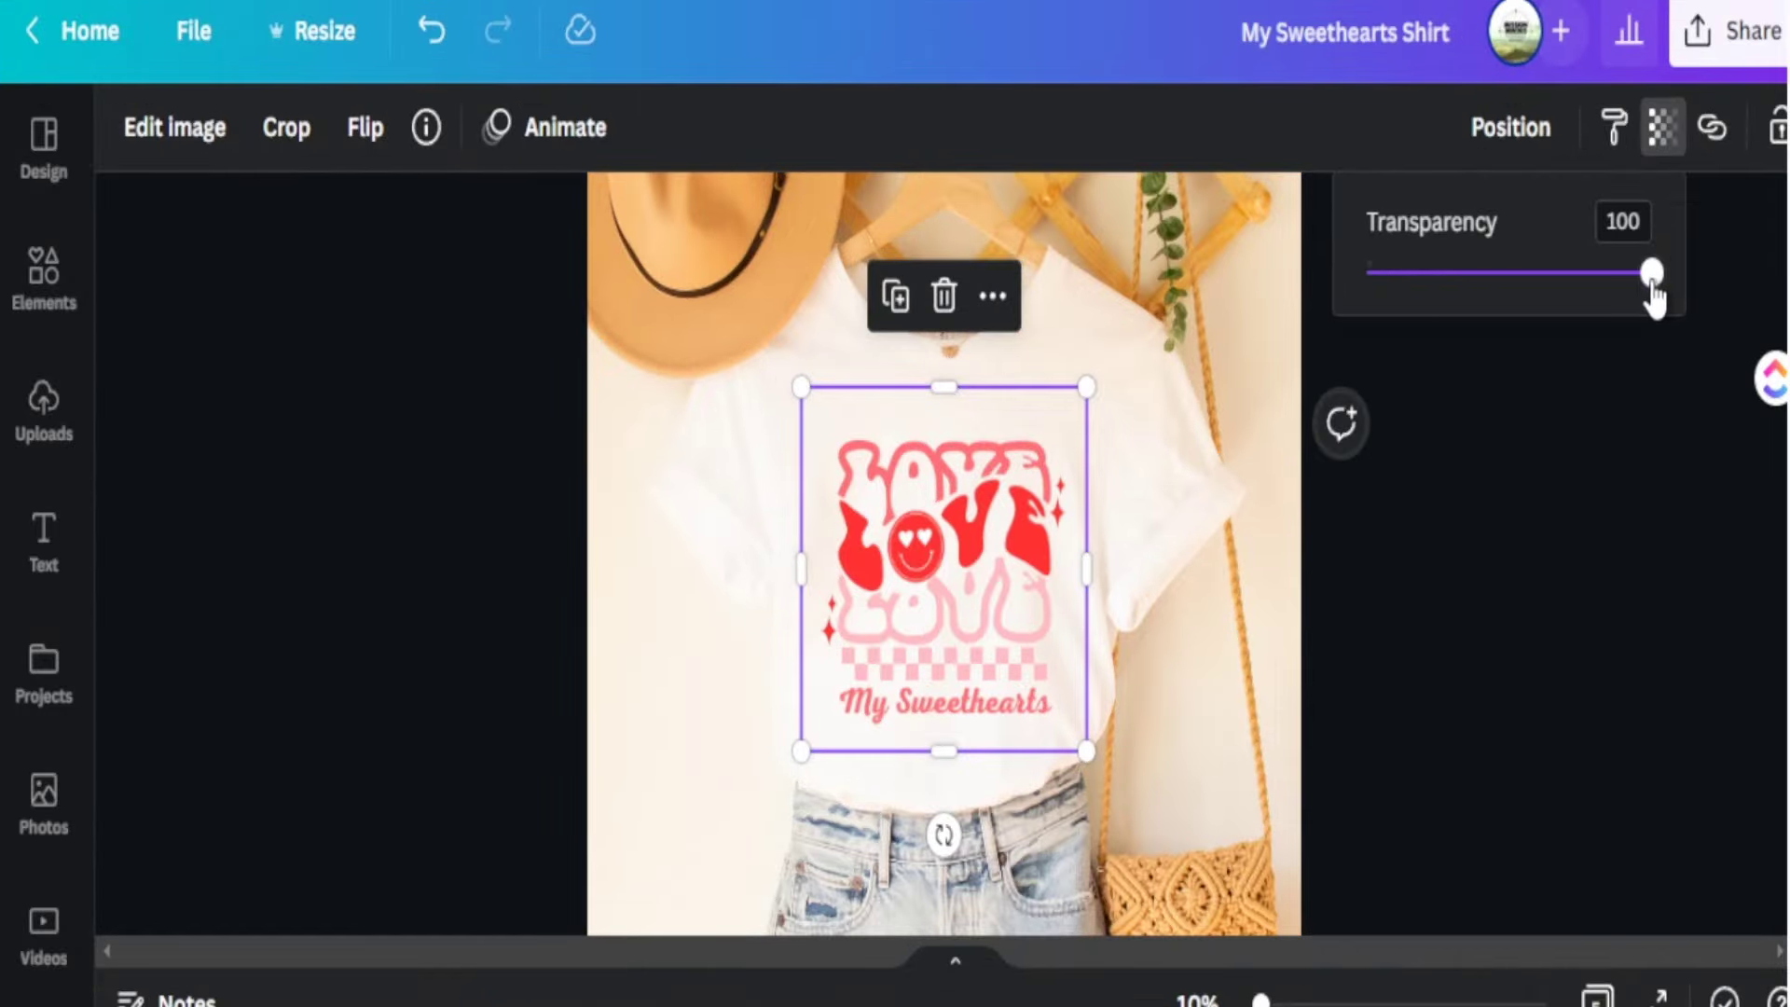
drag(1652, 291, 1610, 298)
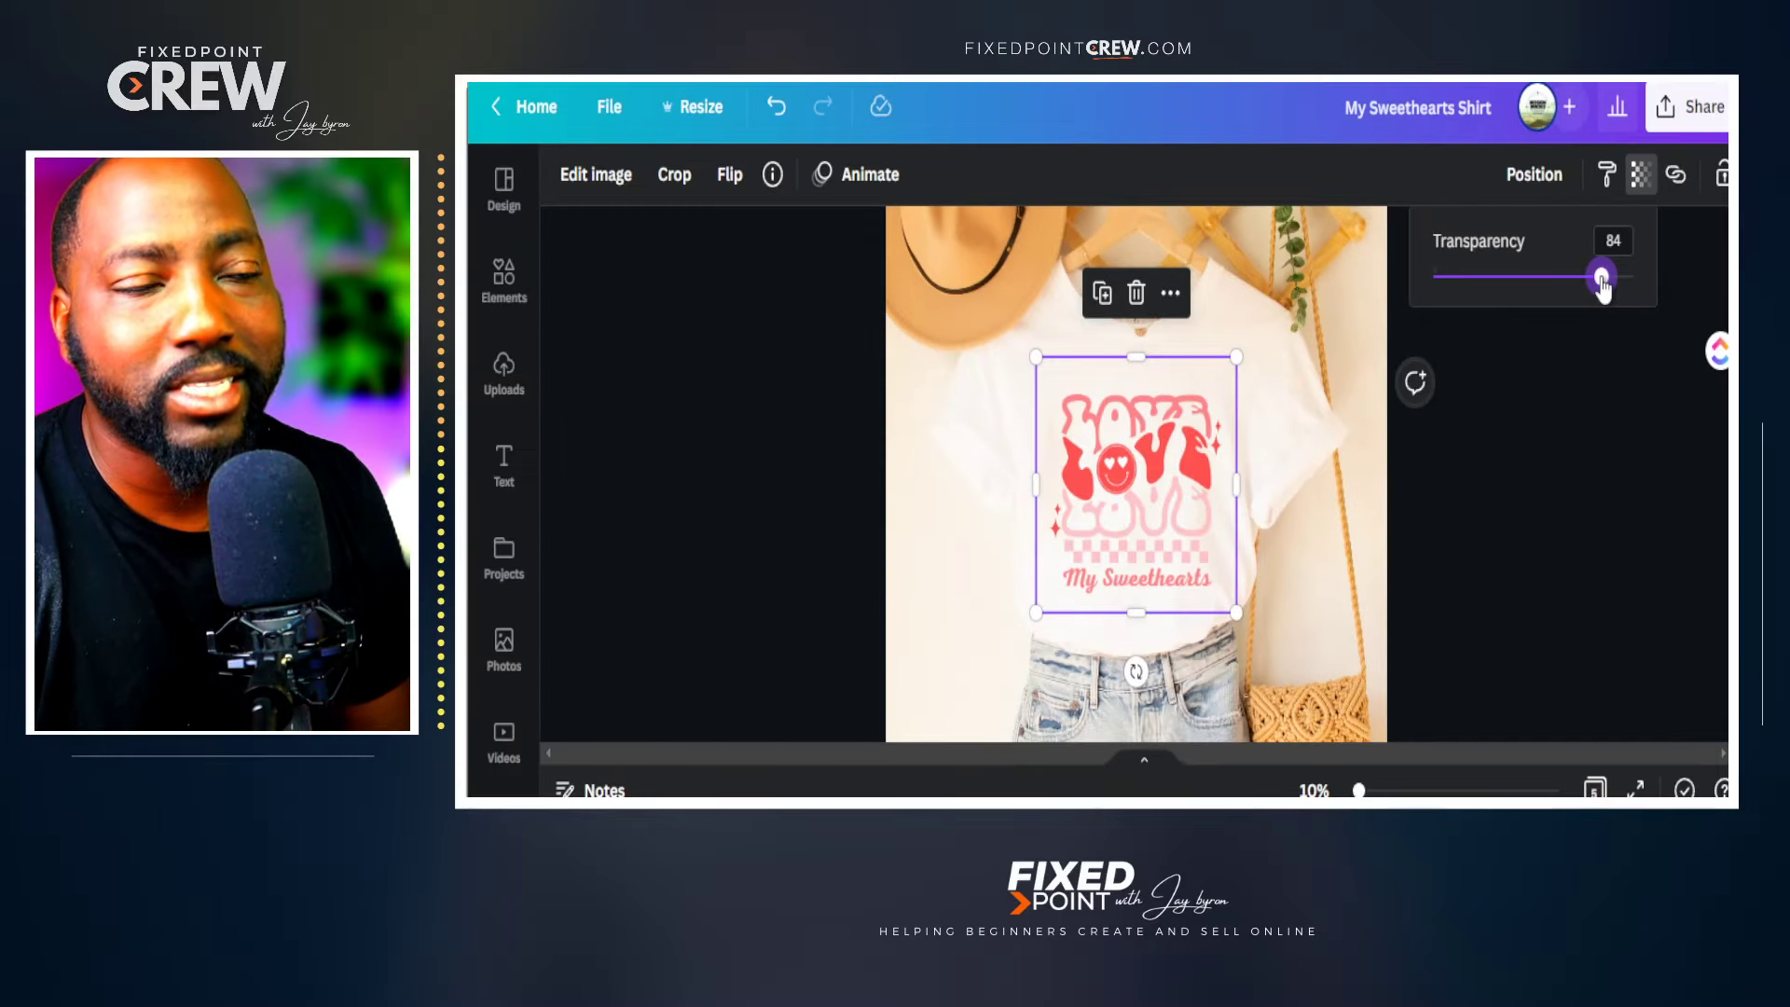
click(1587, 438)
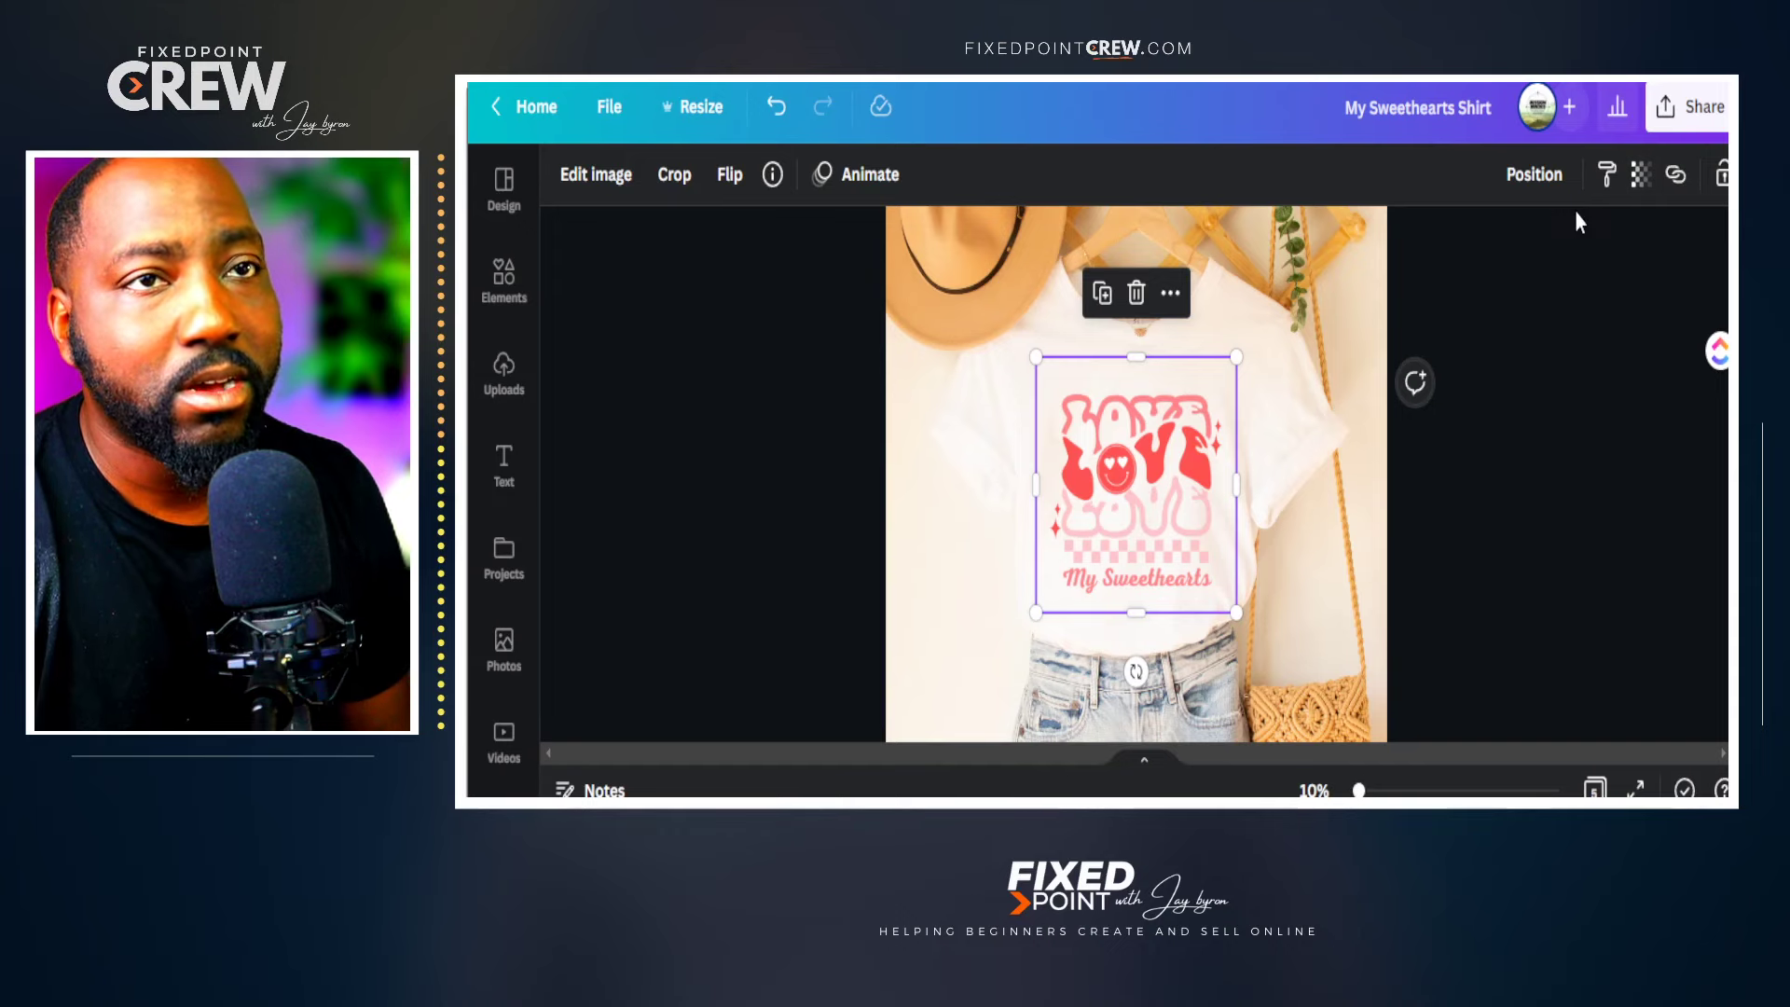
click(1634, 177)
click(1396, 483)
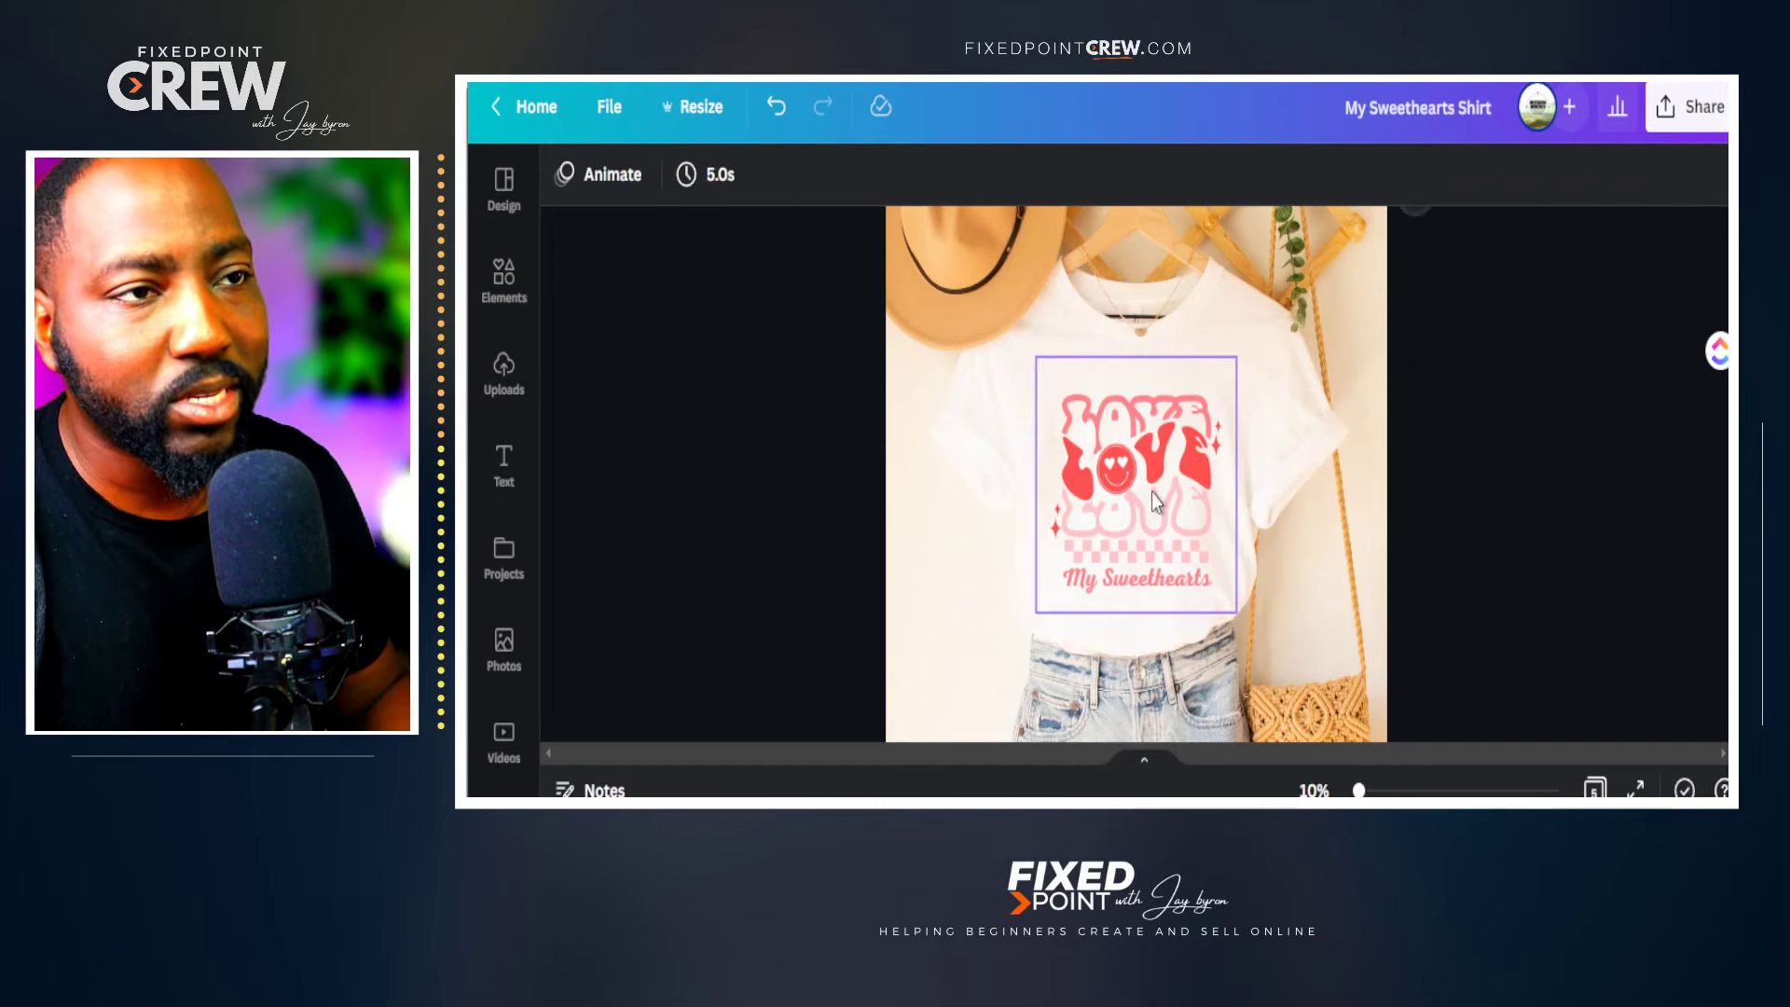
Copy the My Sweethearts design from the white shirt and paste it onto the dark grey shirt on page 4.
scroll(1150, 492, down, 5)
click(1153, 557)
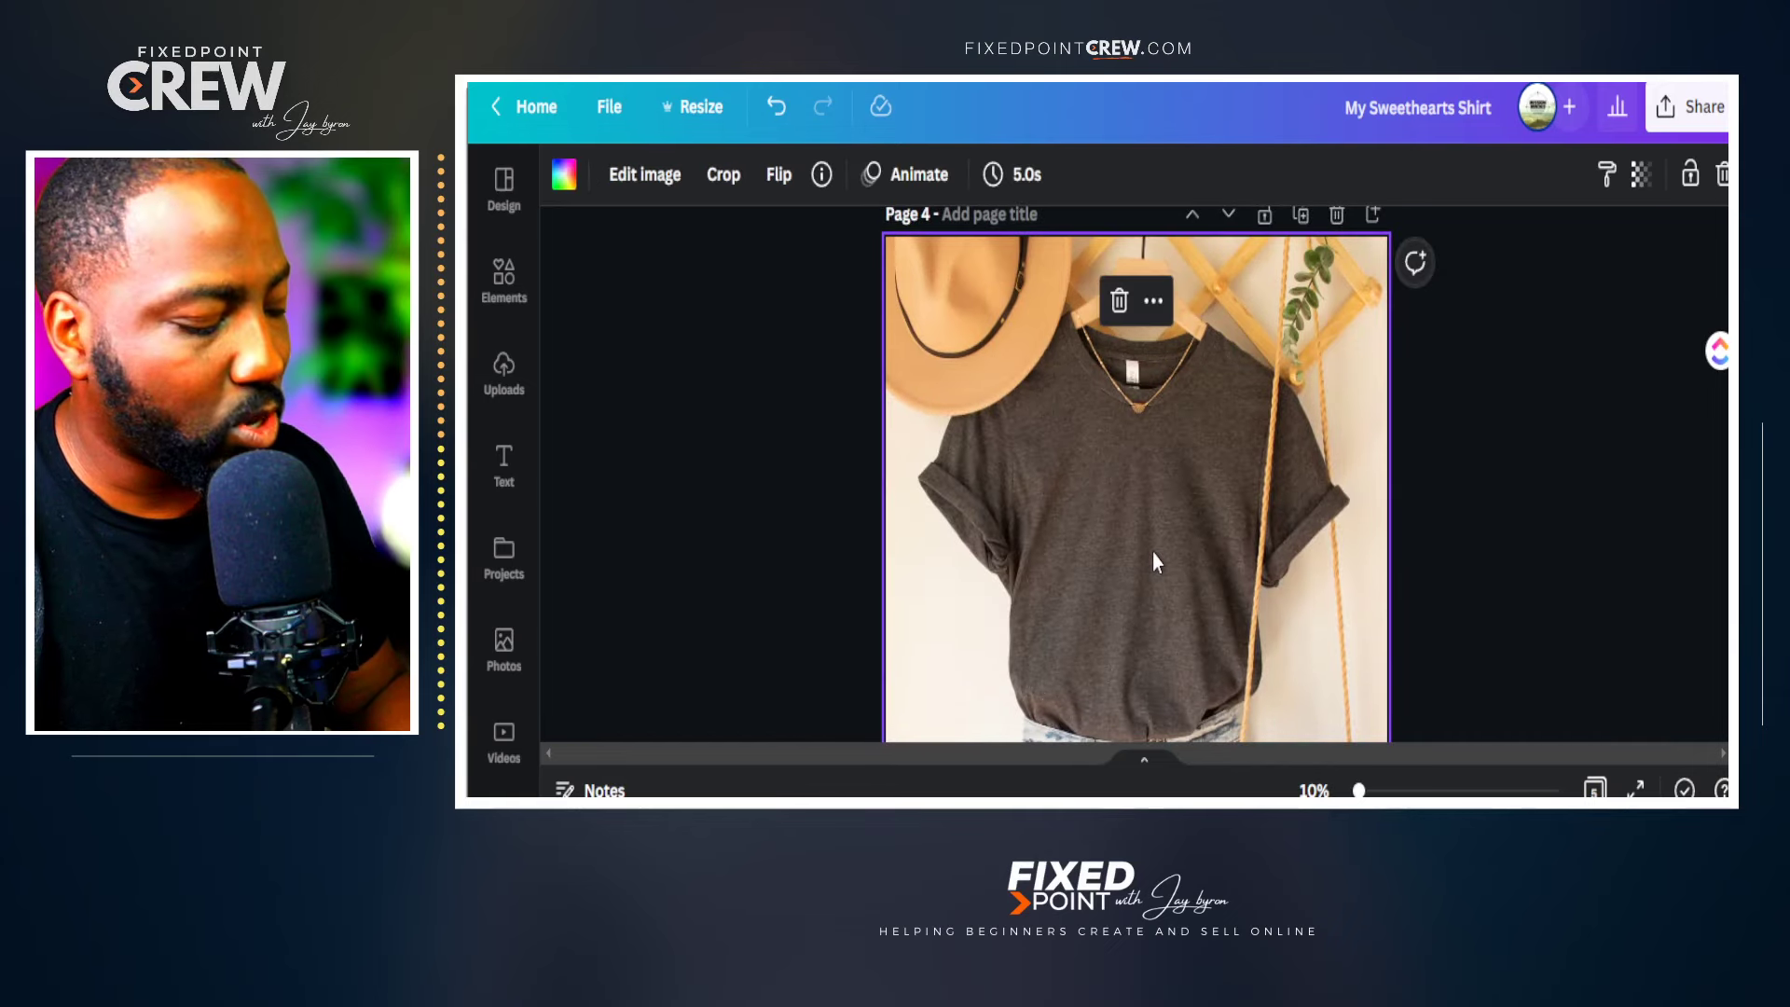
key(ctrl+v)
scroll(1148, 375, up, 5)
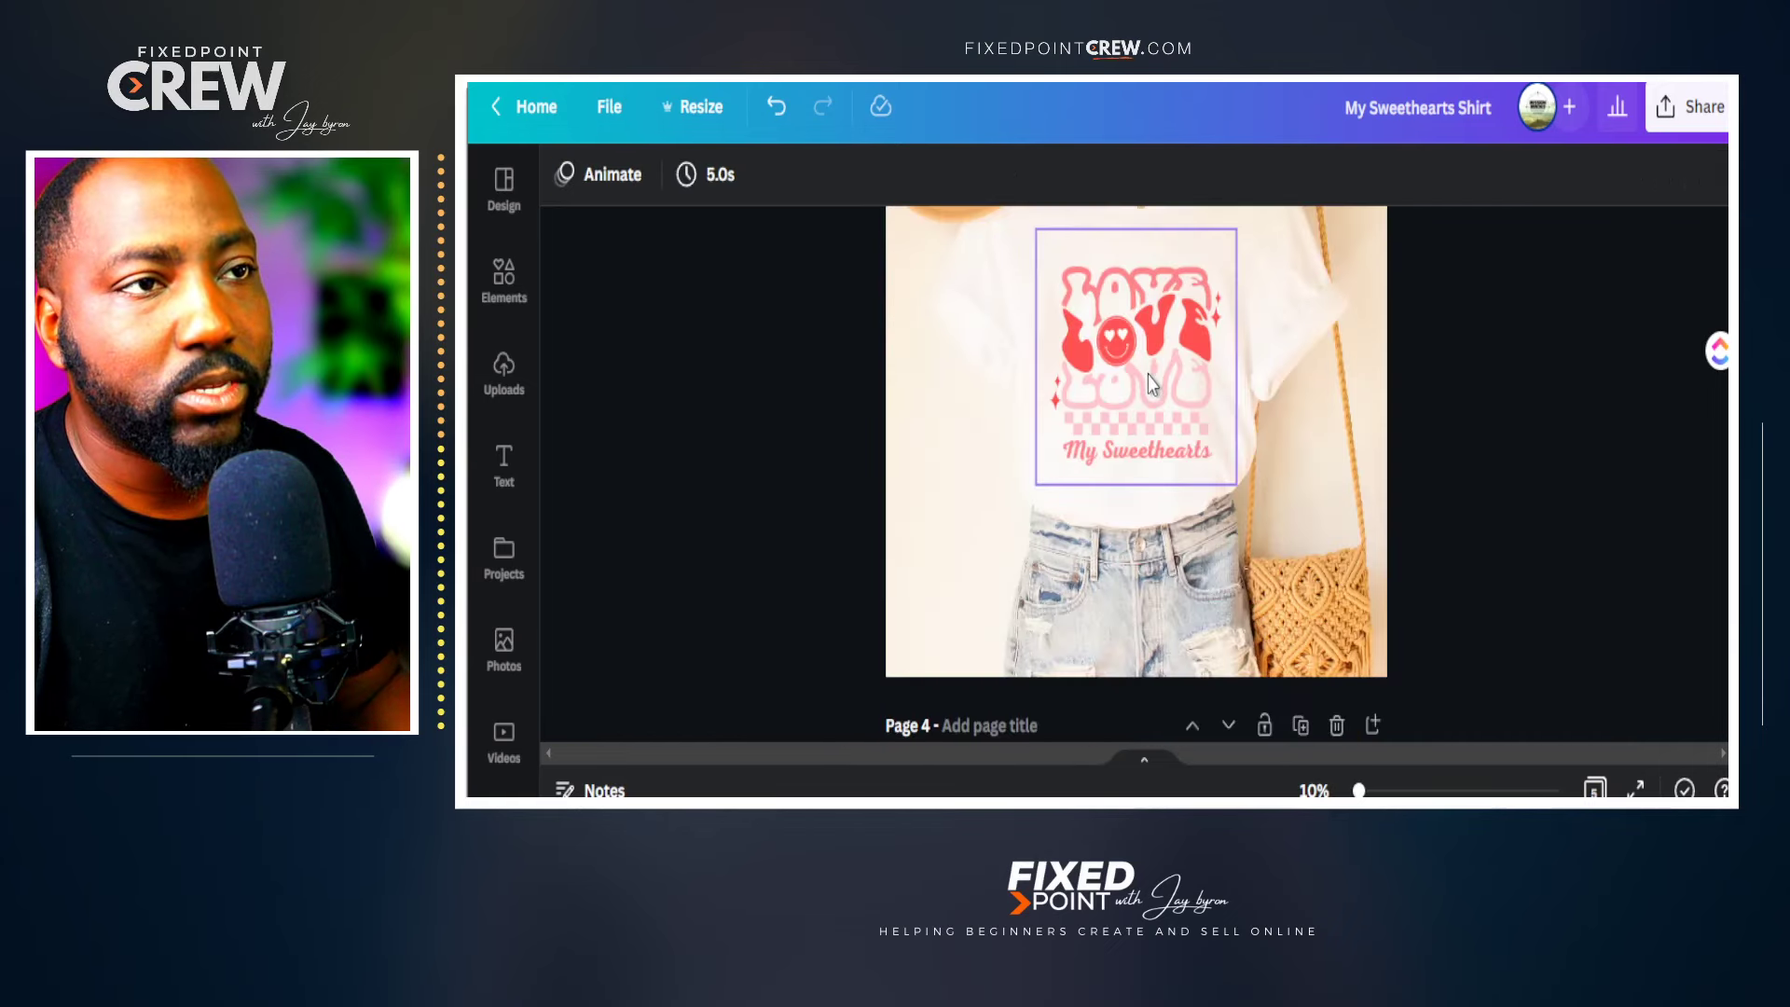
click(1149, 374)
right_click(1148, 375)
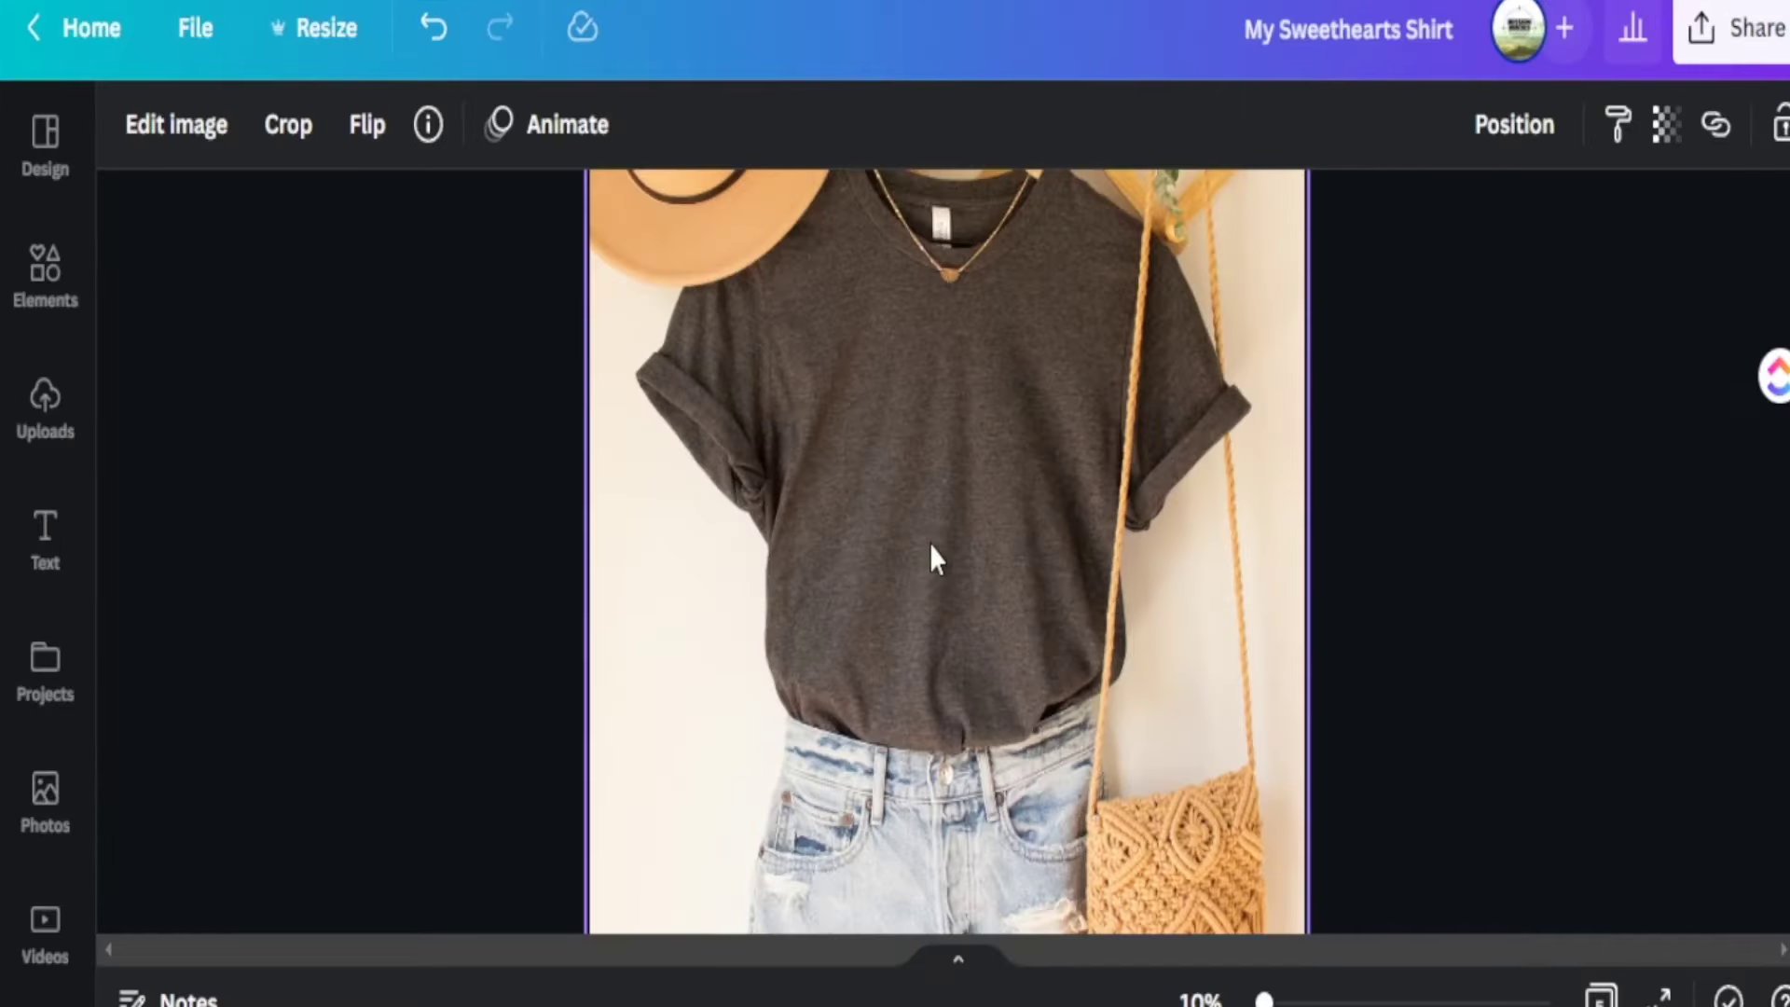
right_click(930, 545)
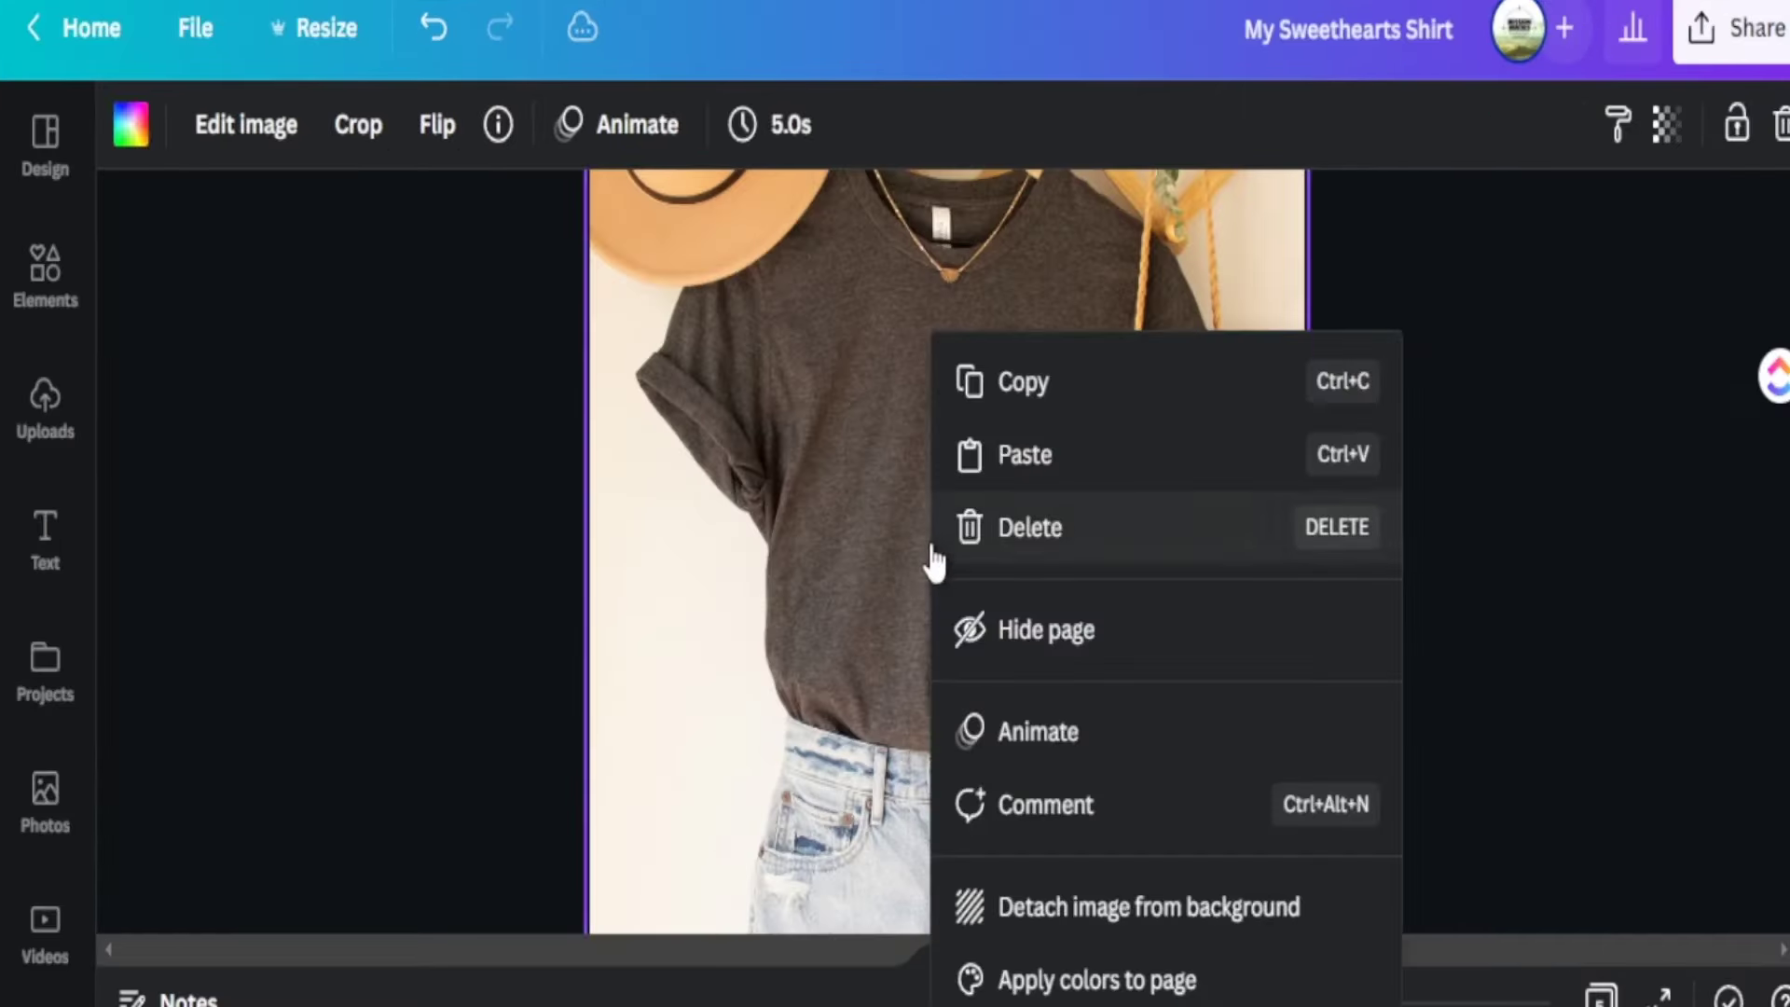
click(1031, 454)
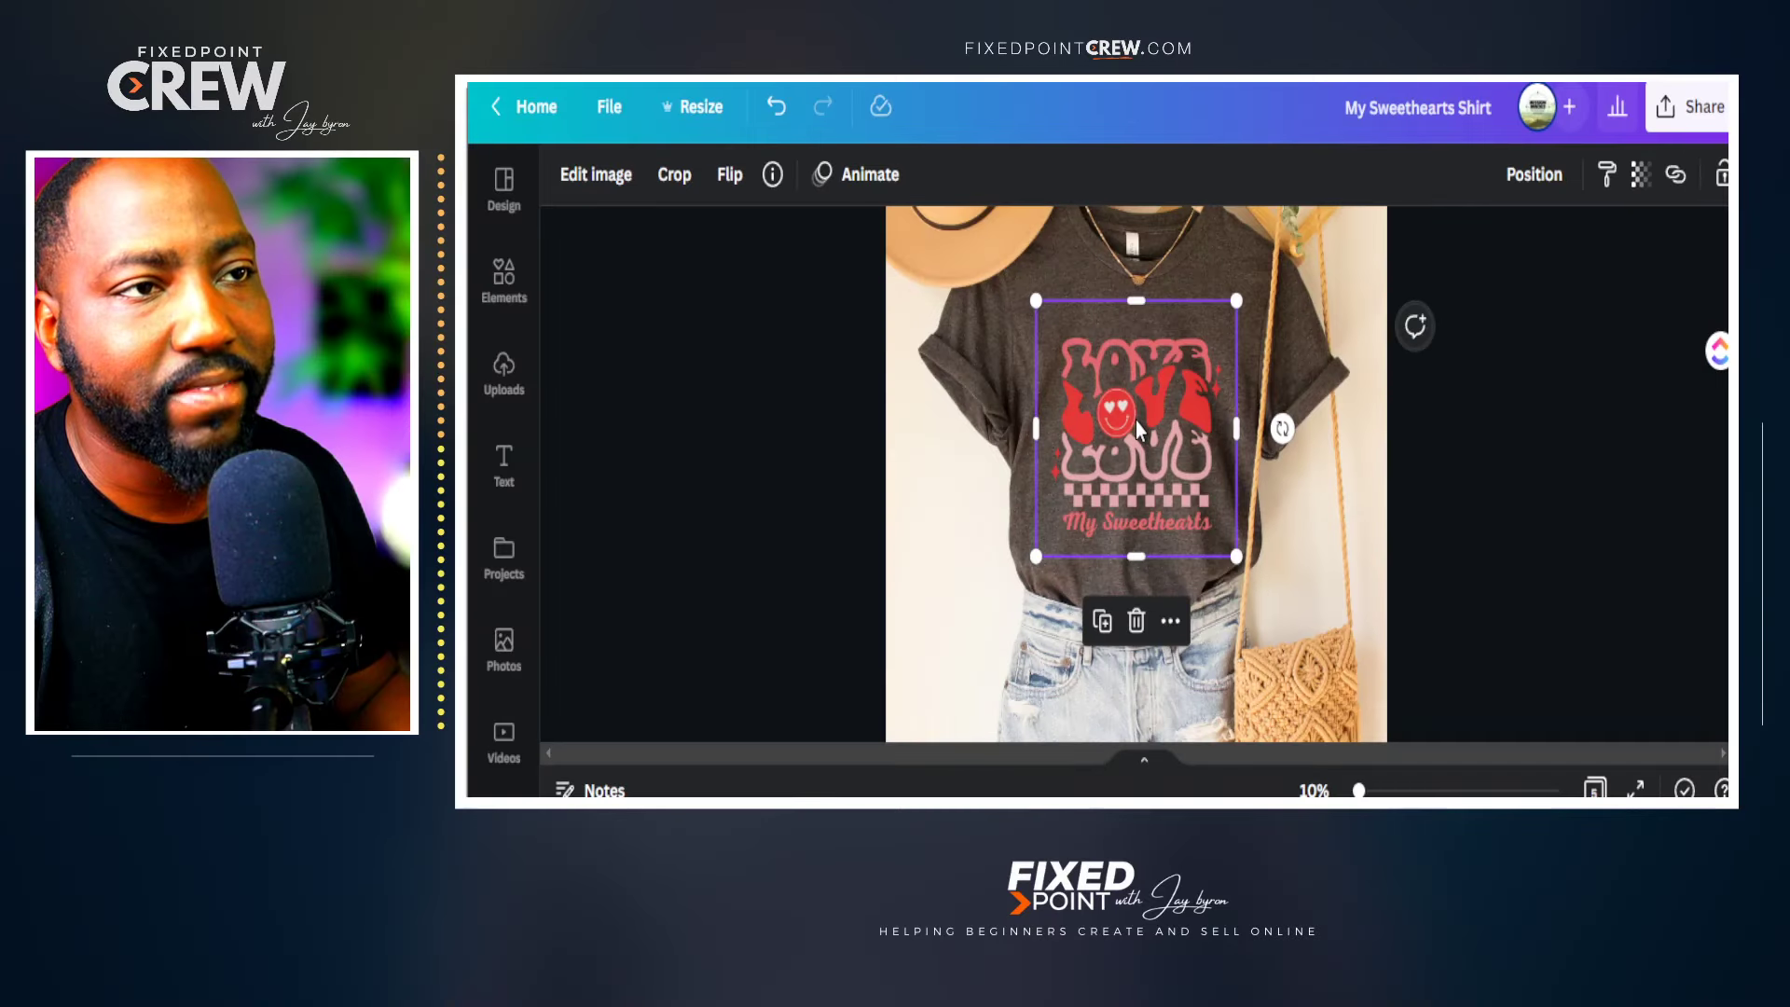
Move the pasted design higher on the dark grey shirt, enlarge it slightly and centre it on the chest.
drag(945, 470, 946, 444)
drag(1036, 540, 1026, 551)
drag(1154, 440, 1159, 440)
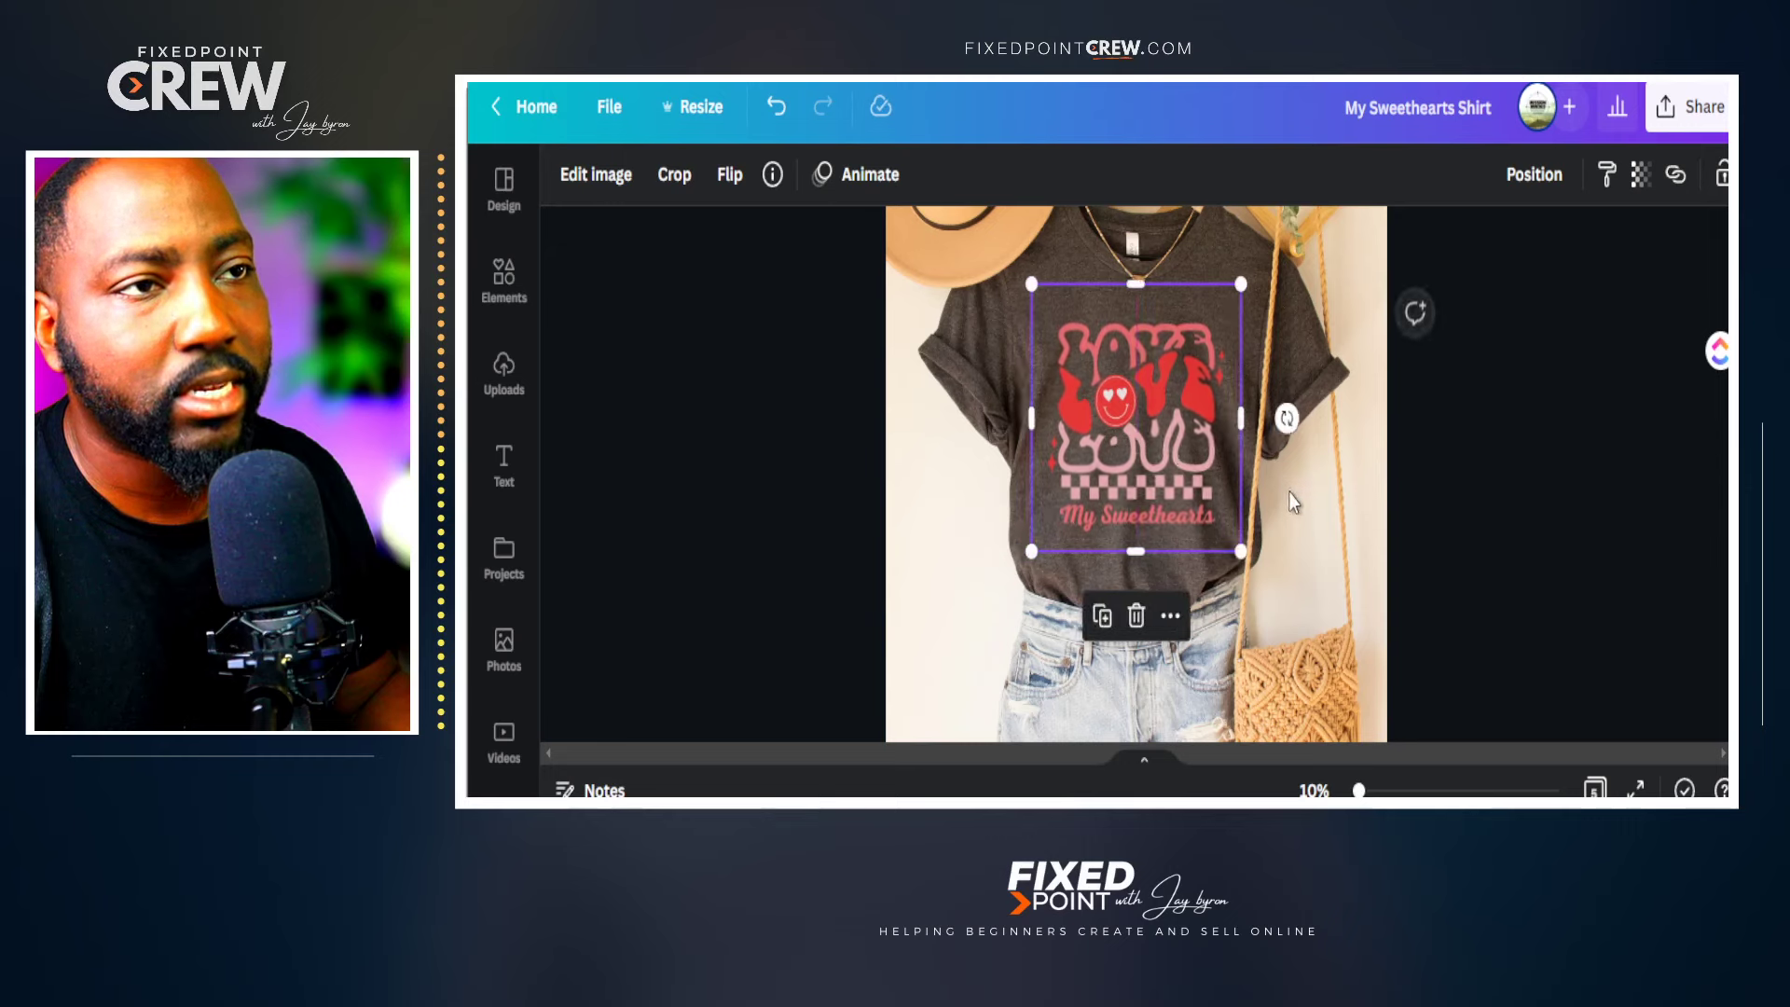
click(1475, 543)
Set the transparency of the design on the dark grey shirt to 89.
click(1149, 449)
click(1641, 175)
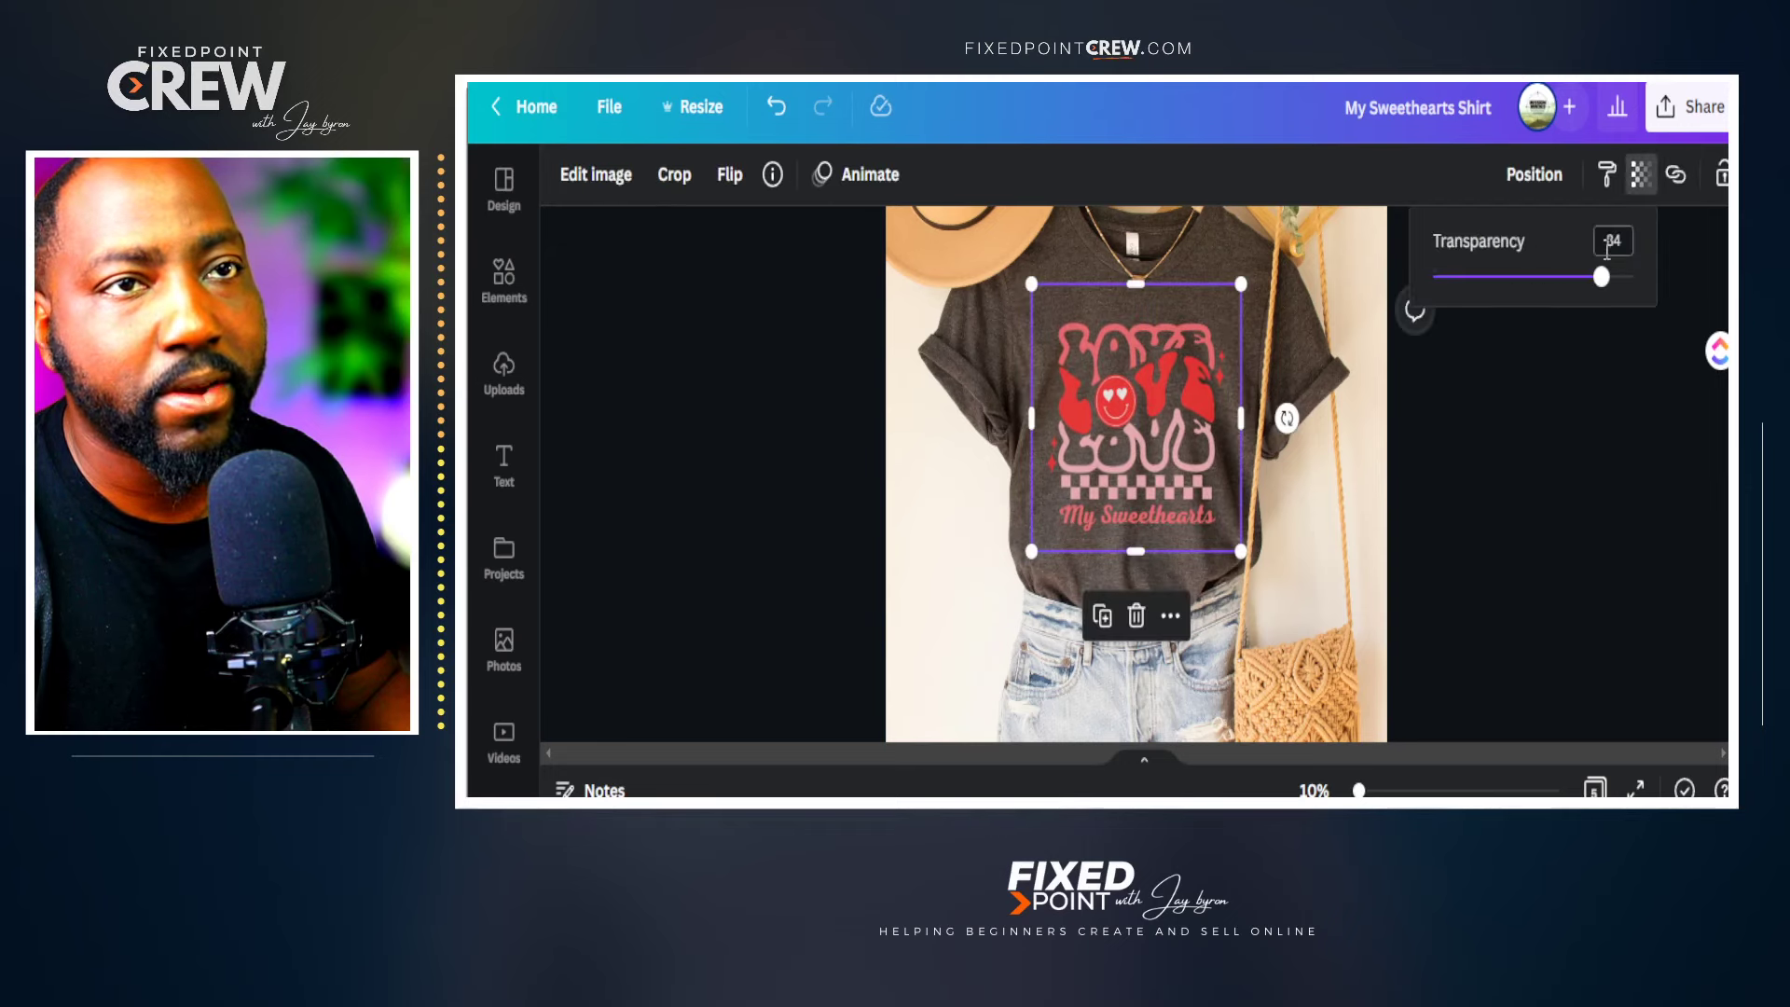
drag(1601, 277, 1636, 301)
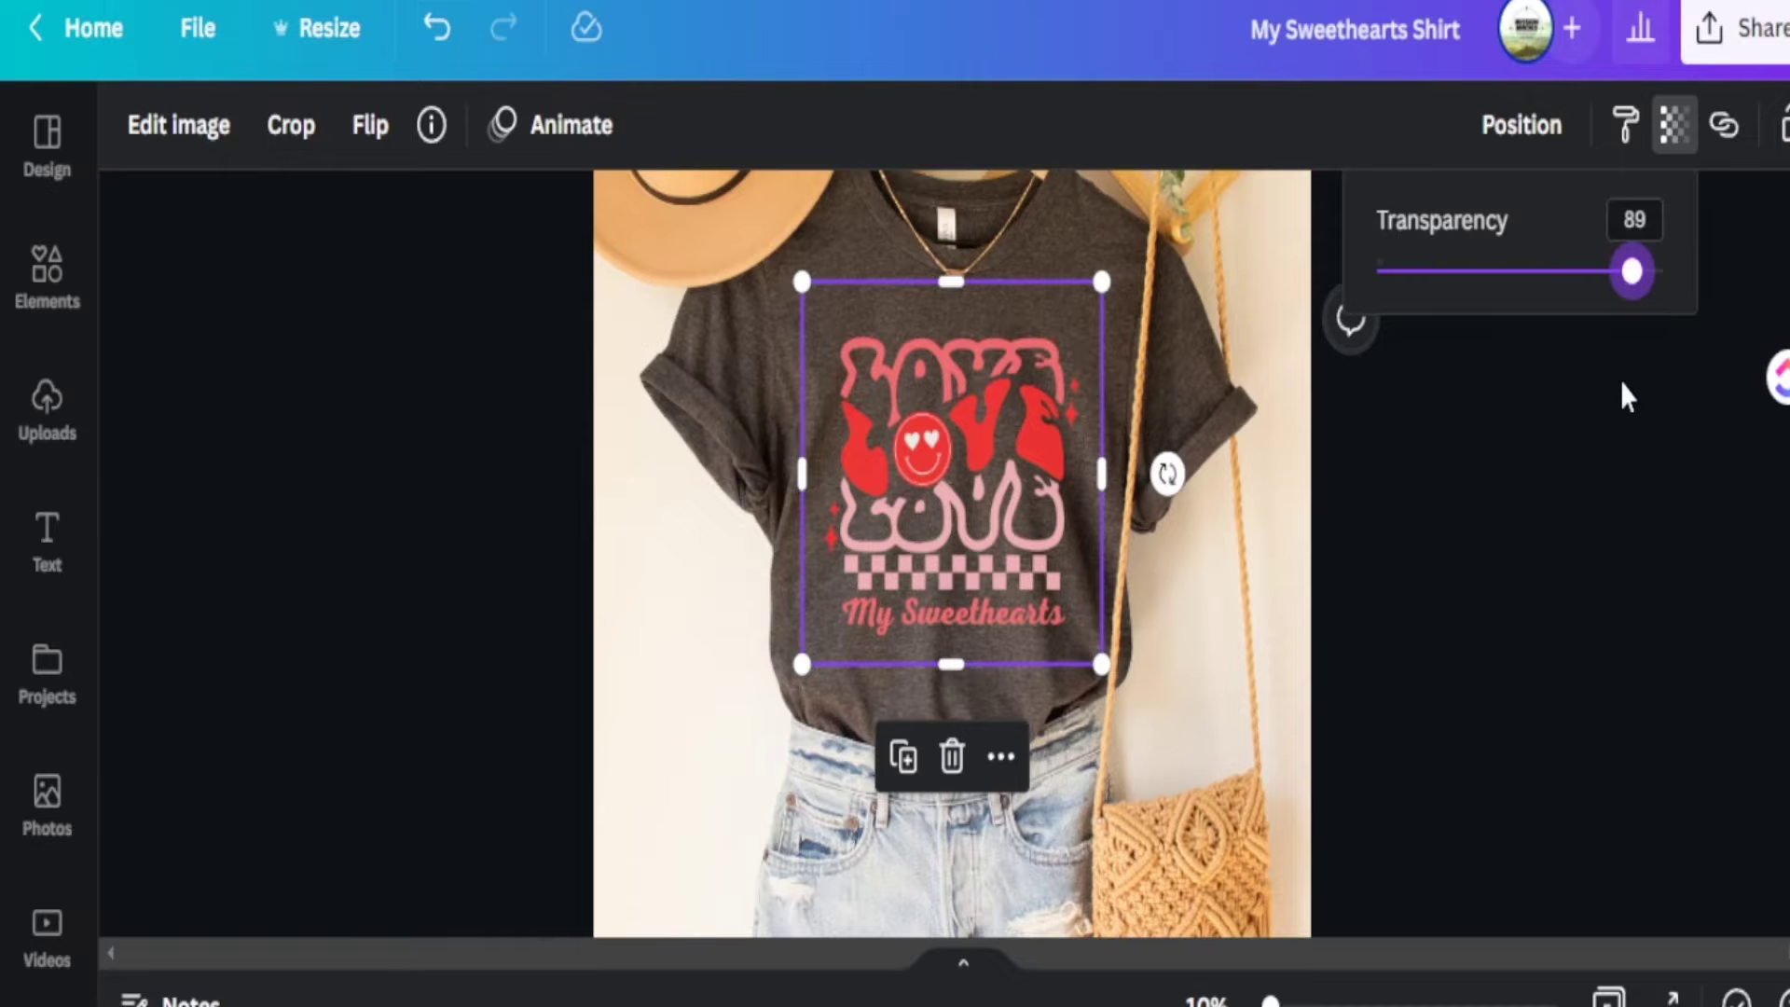
click(1586, 511)
click(1585, 541)
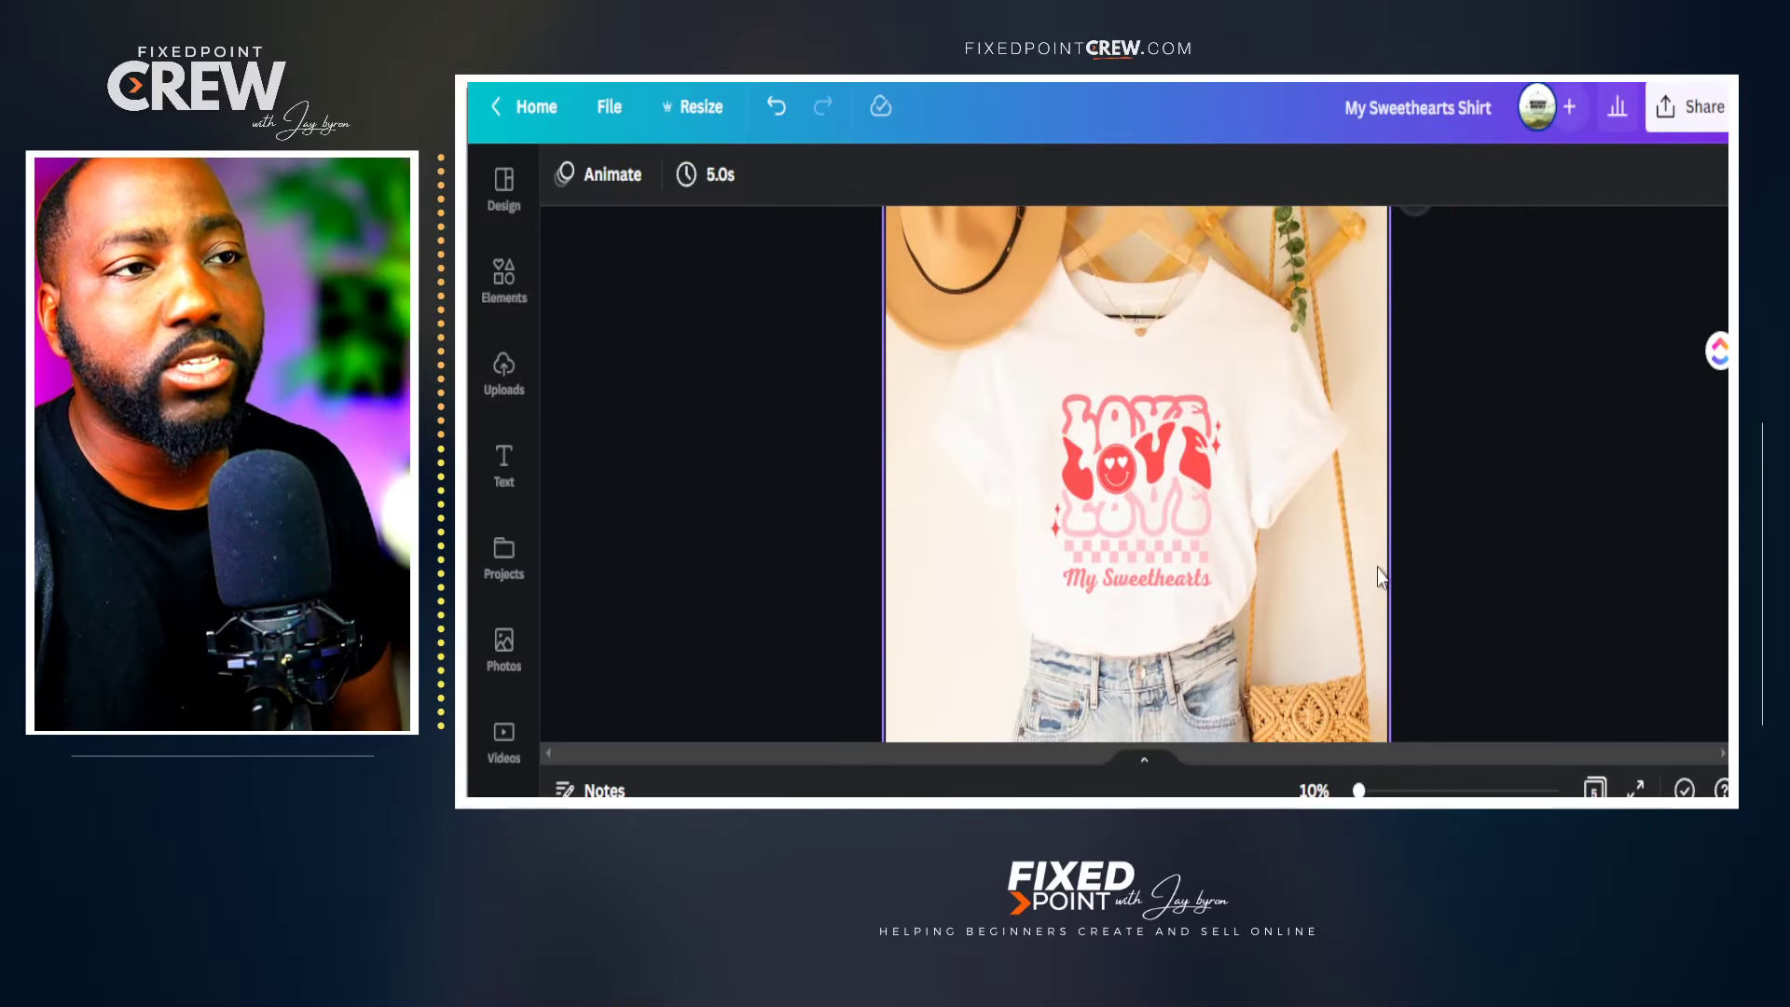
Compare both shirt mockups, and enlarge the dark grey shirt's design slightly more and nudge it down.
scroll(1253, 563, down, 5)
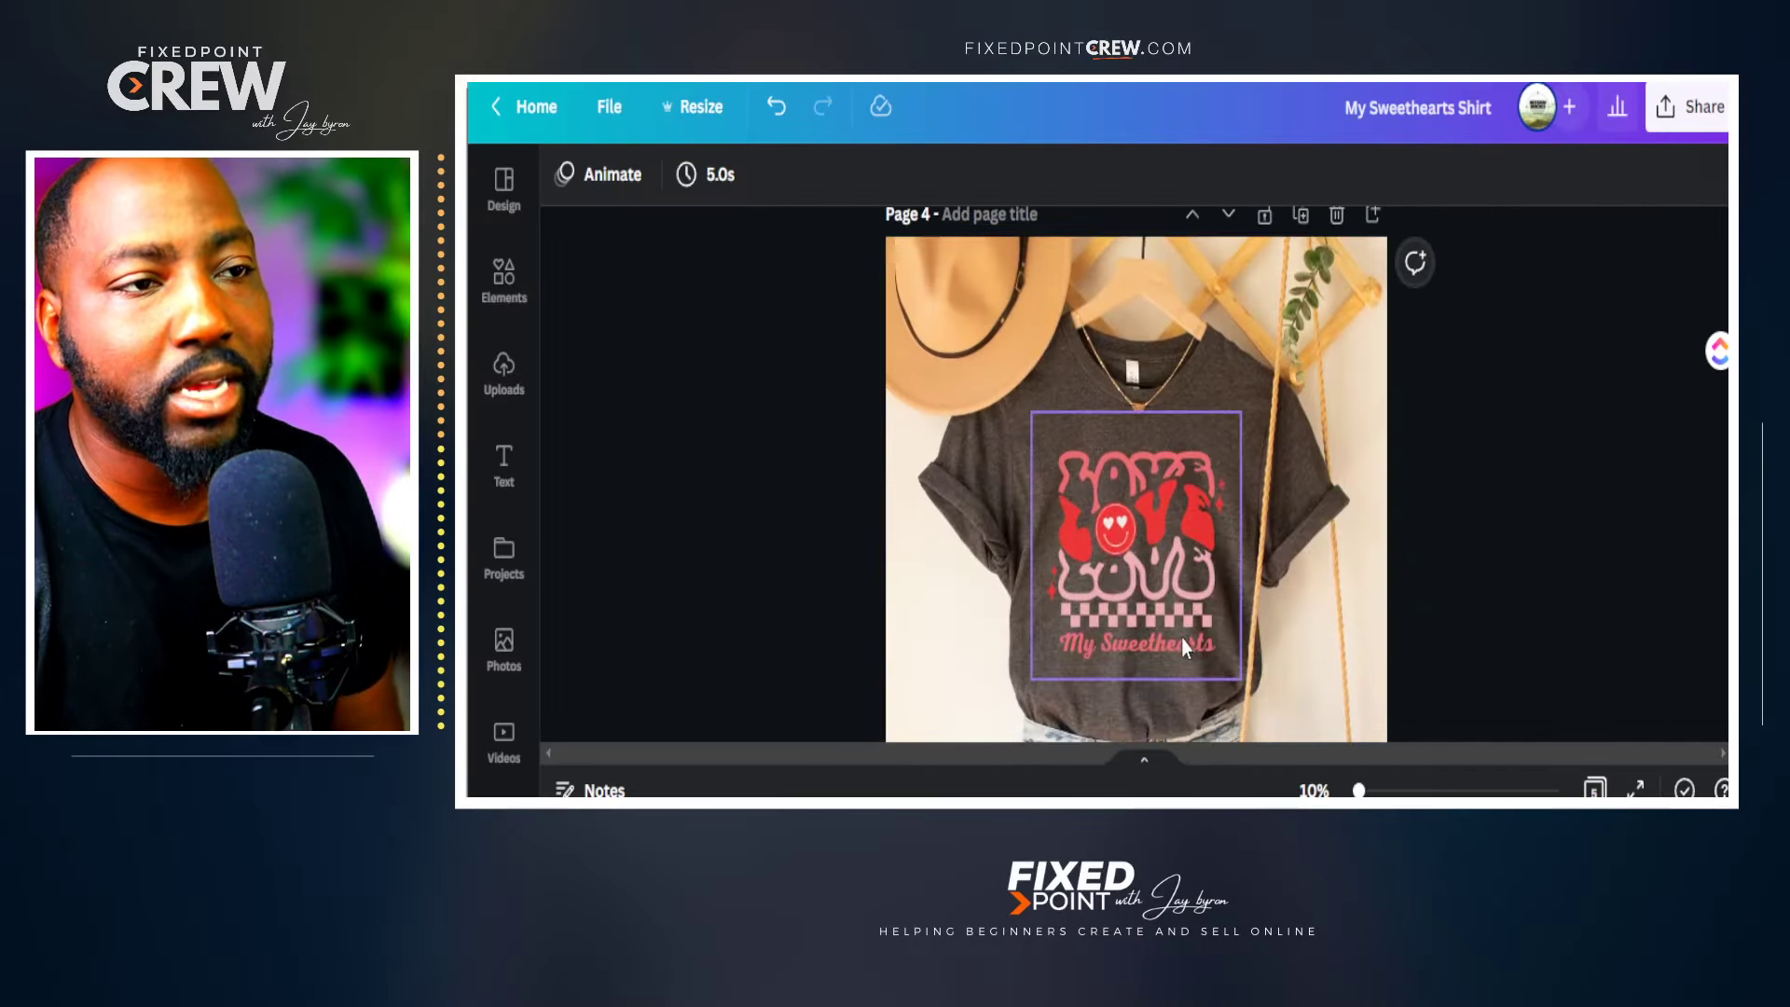
click(1179, 638)
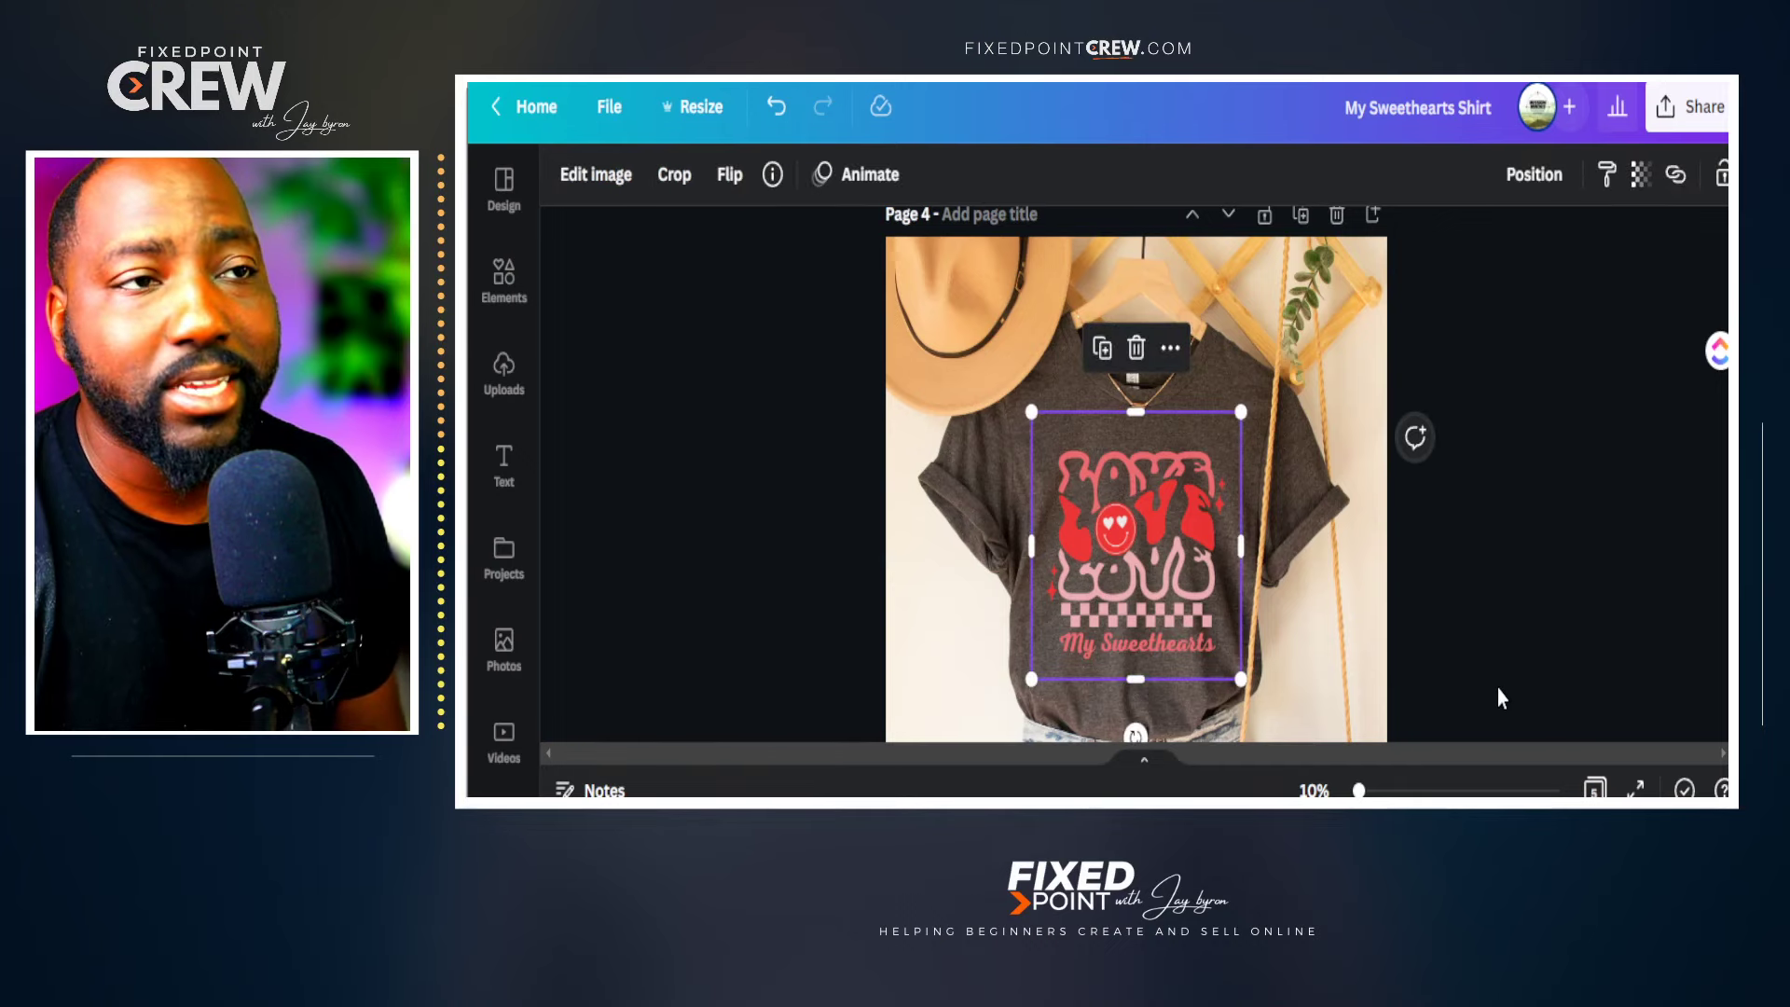
scroll(1498, 688, up, 5)
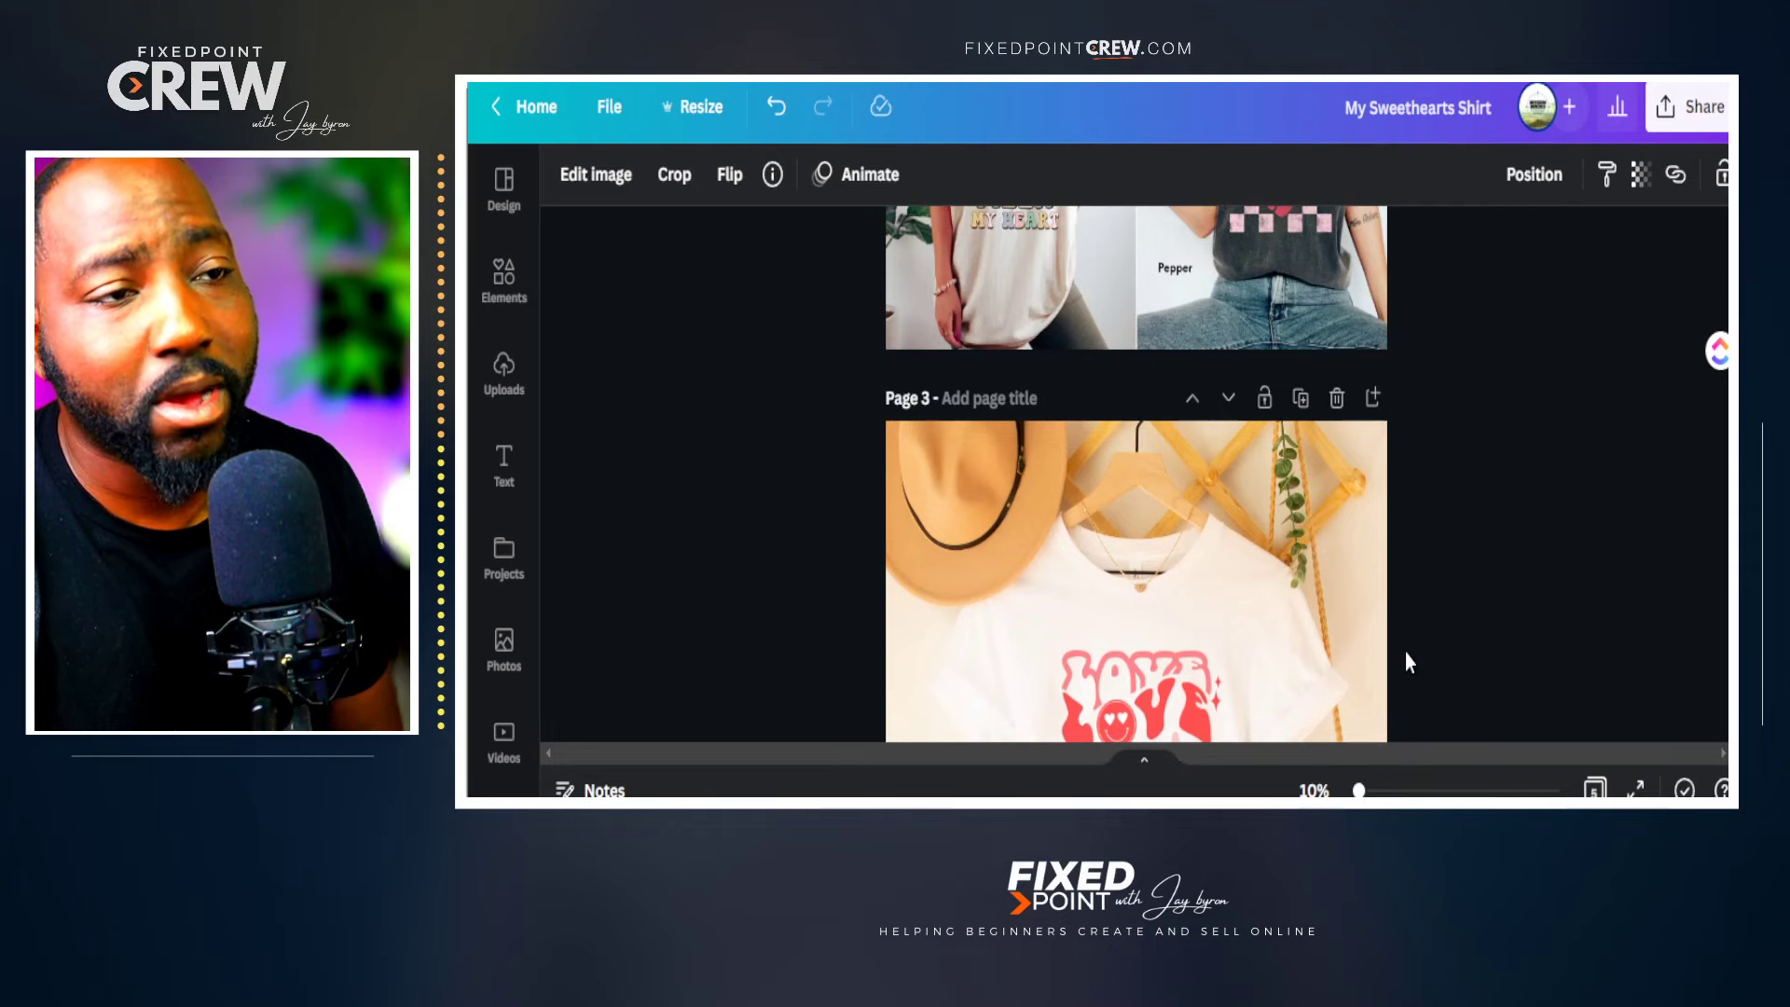
scroll(1407, 653, down, 5)
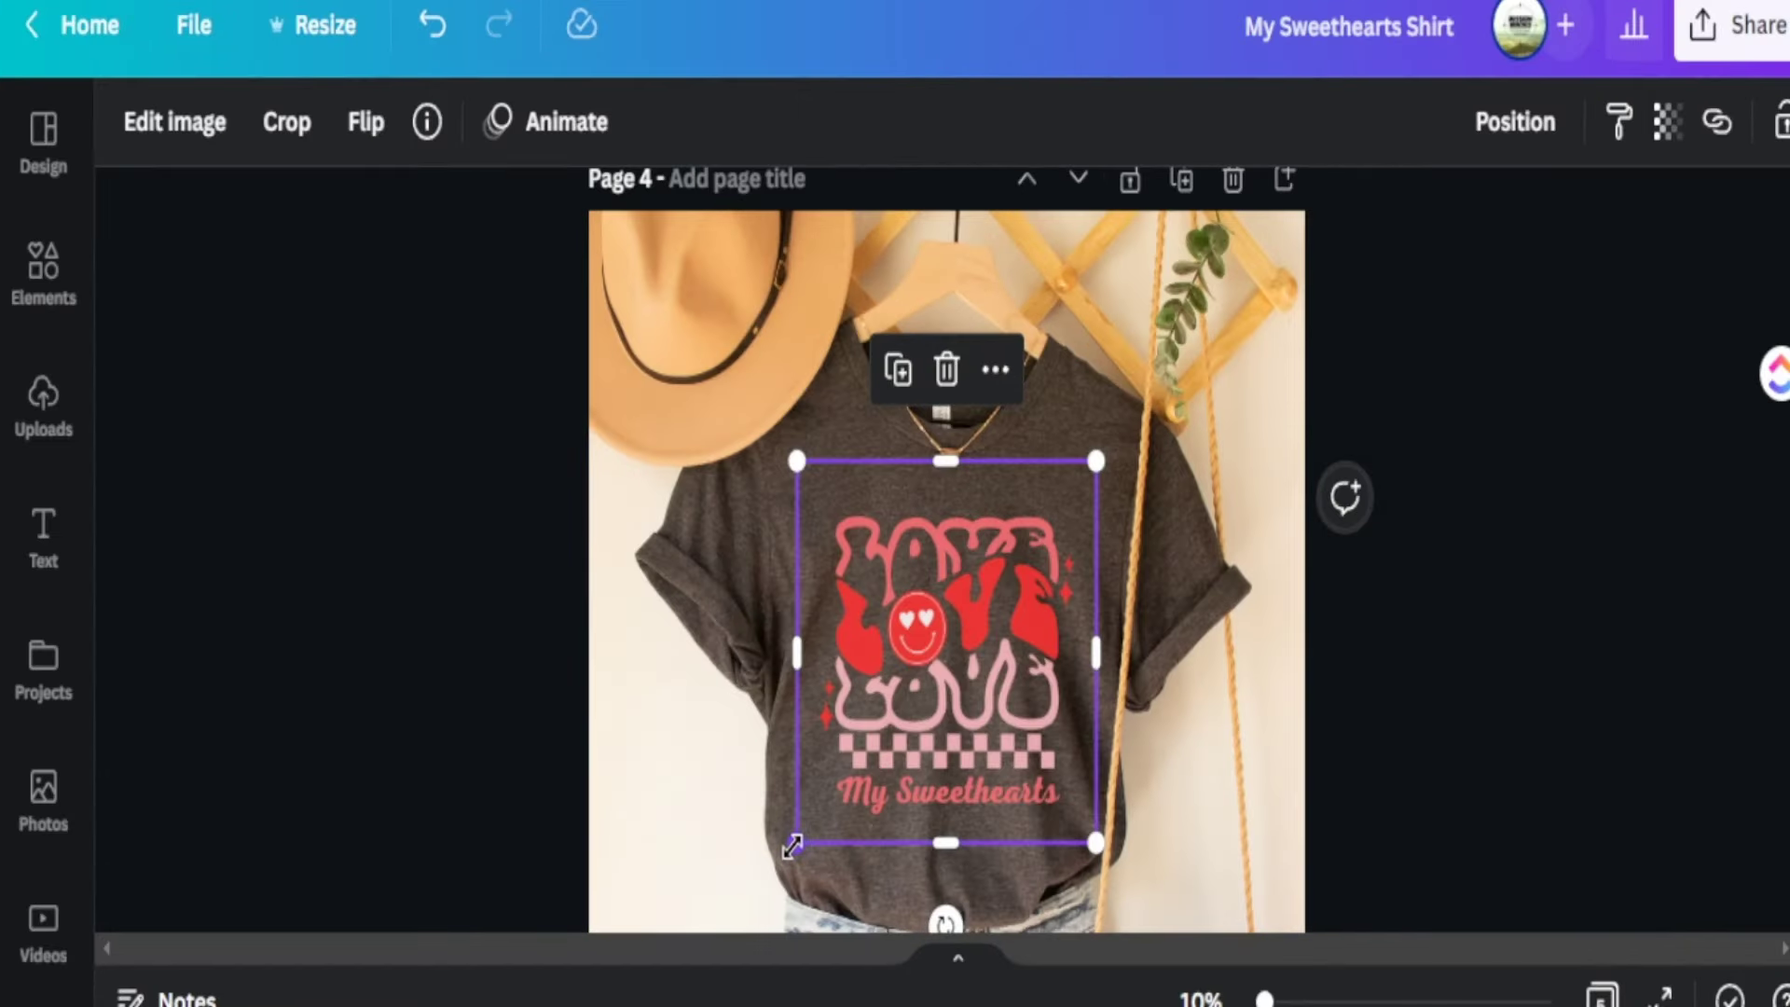
drag(792, 845, 785, 852)
click(1439, 819)
click(973, 662)
drag(972, 662, 974, 678)
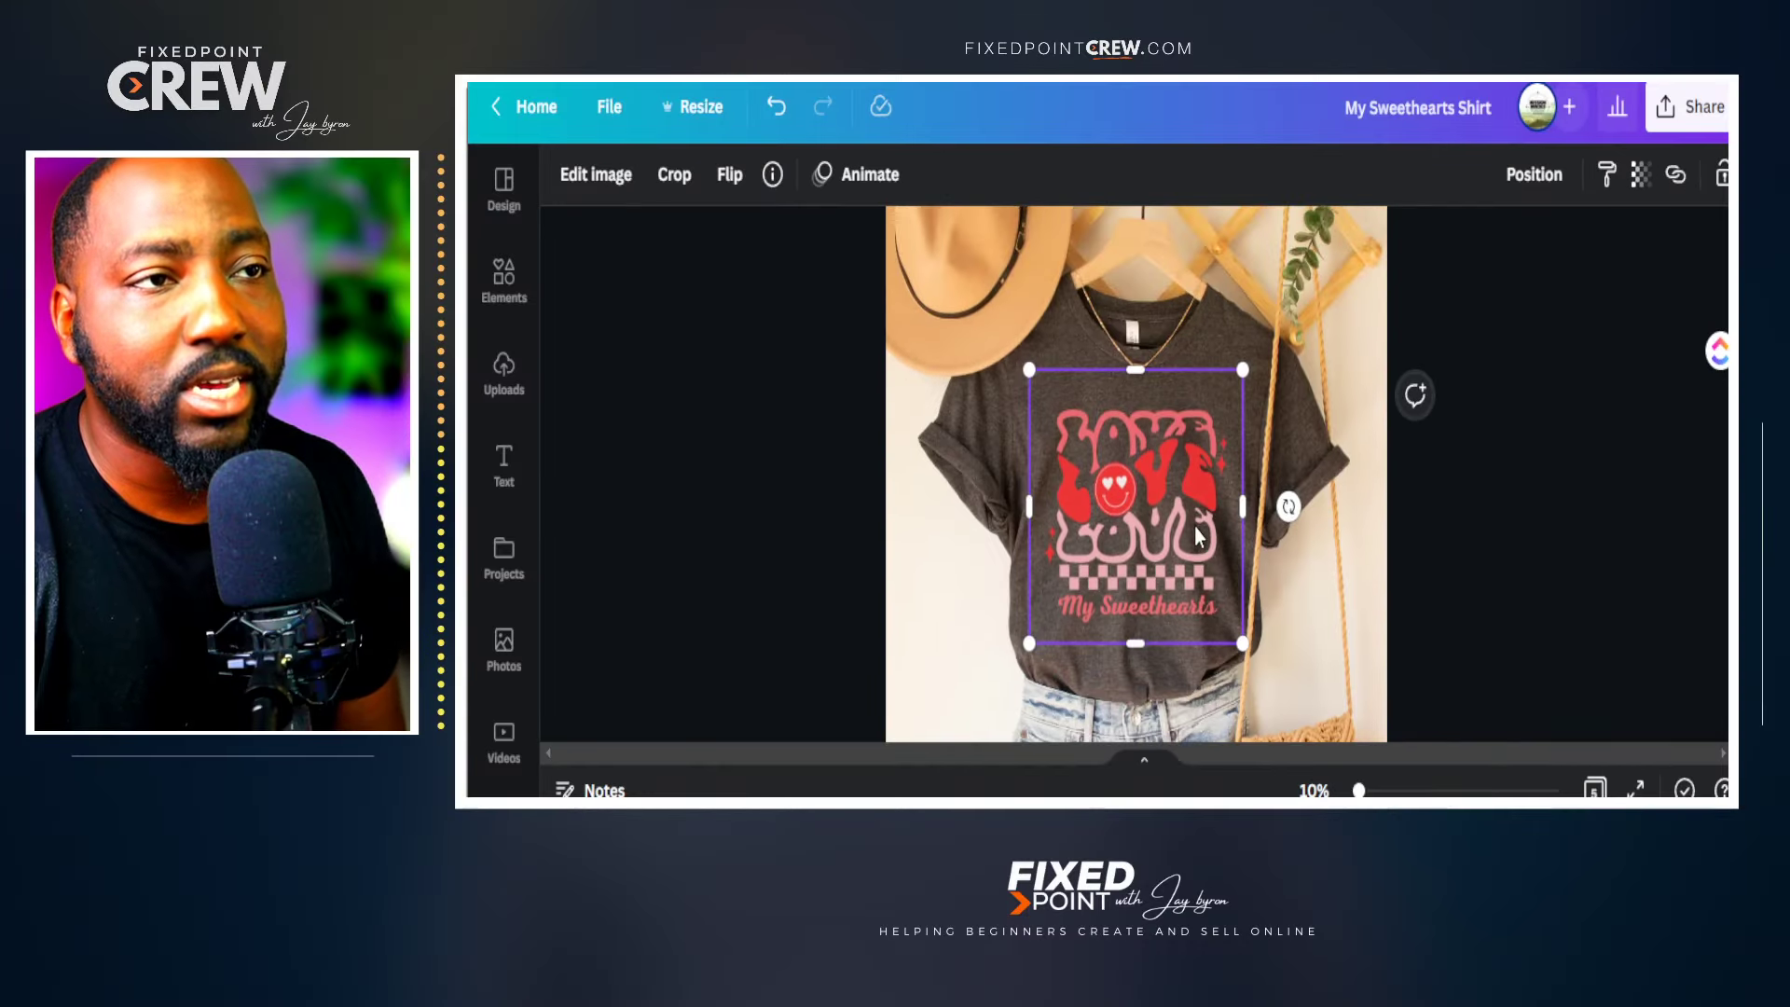
Switch to Printify and browse the T-shirts under Women's Clothing in the catalog.
scroll(1187, 525, down, 5)
click(971, 494)
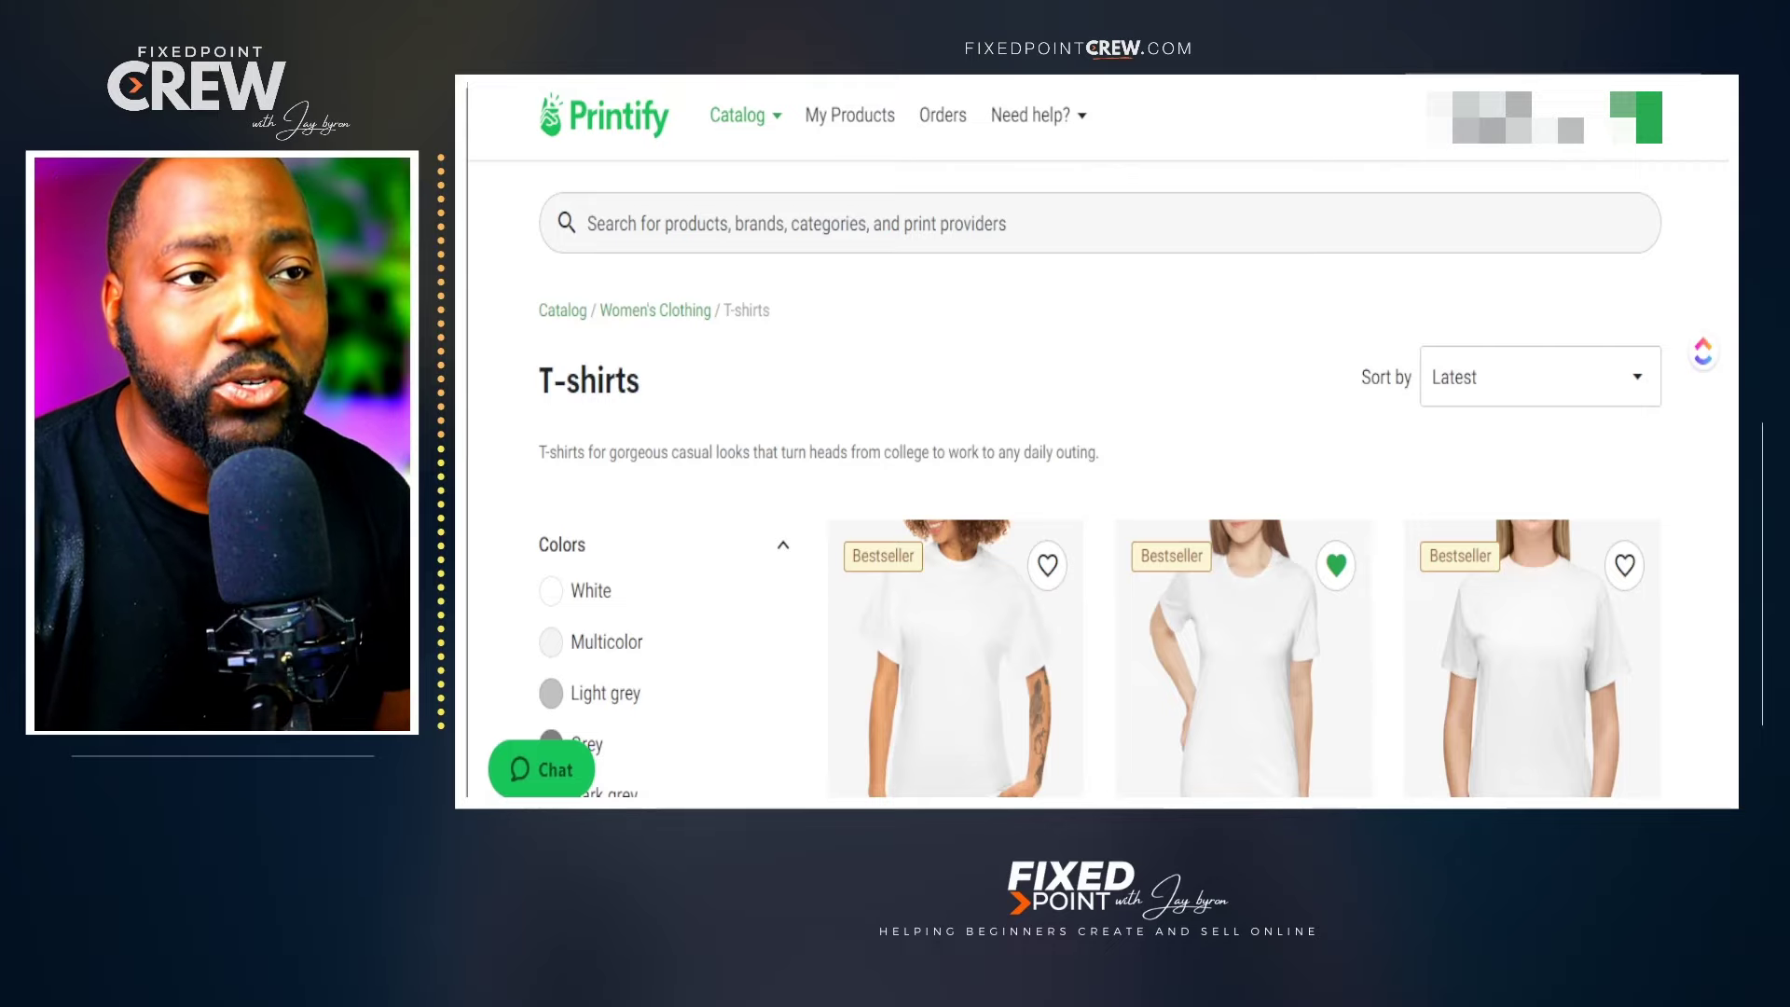
scroll(1096, 478, down, 3)
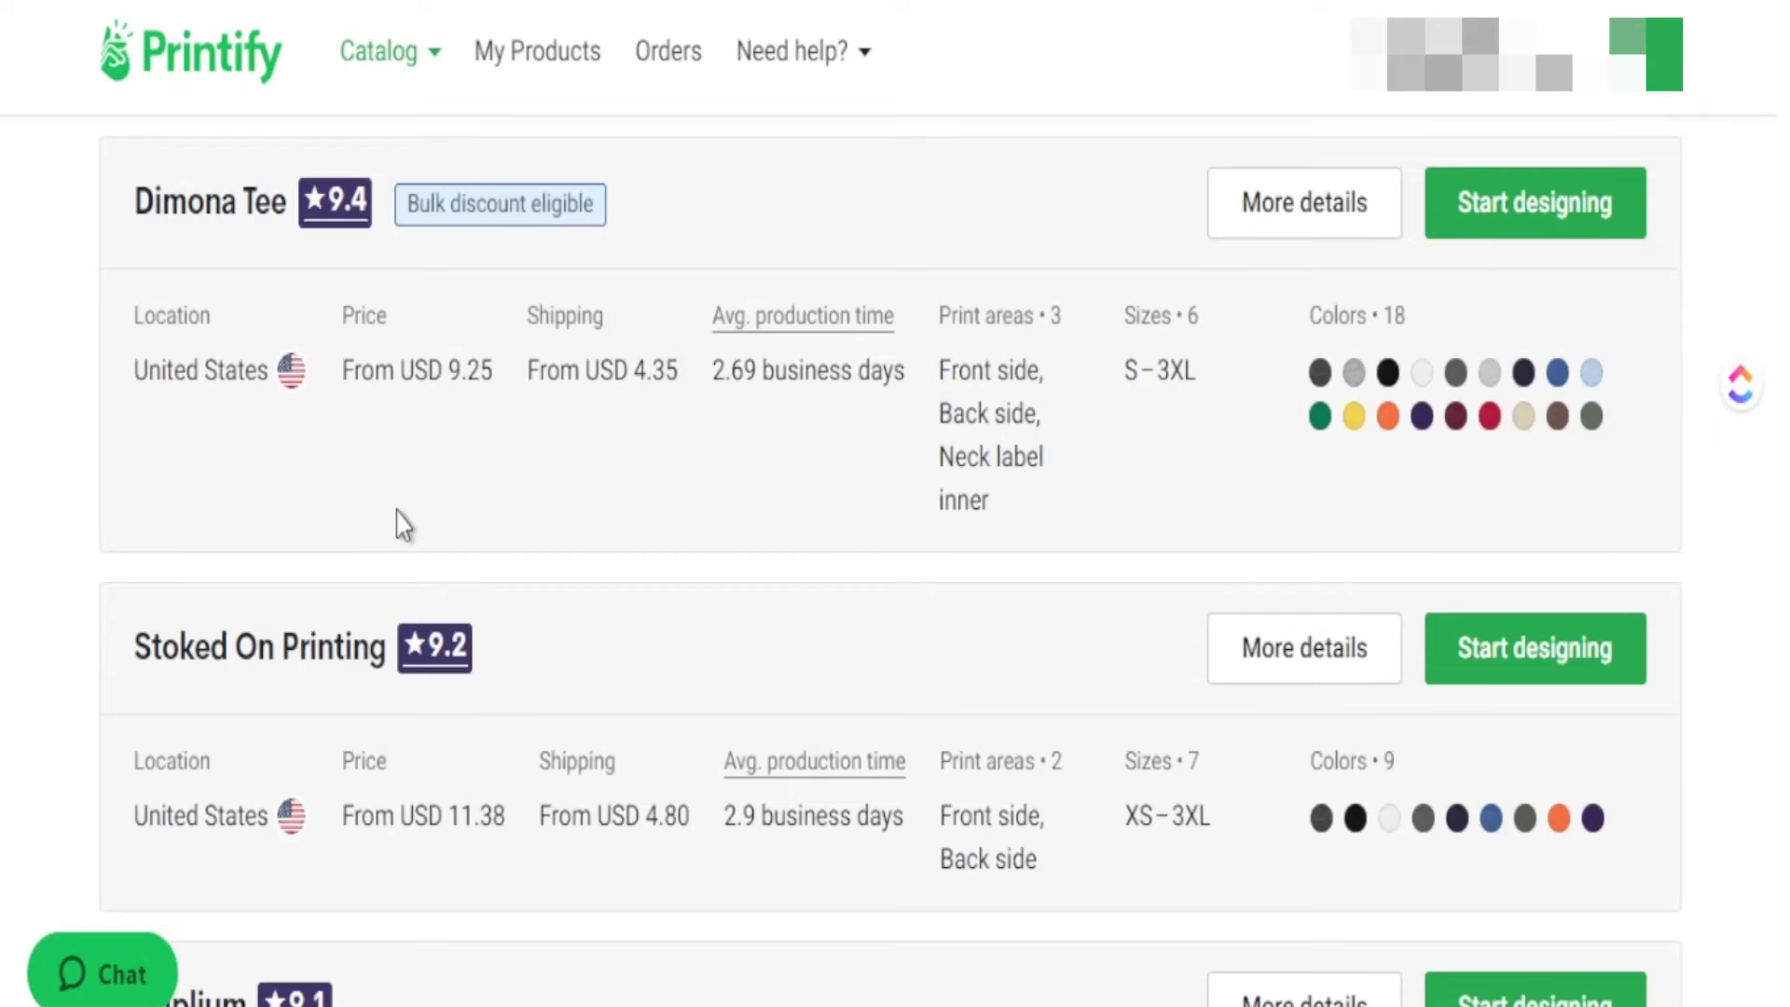
Compare the print providers' location, price, shipping, sizes and colors, and start designing the tee with Monster Digital.
scroll(283, 542, down, 15)
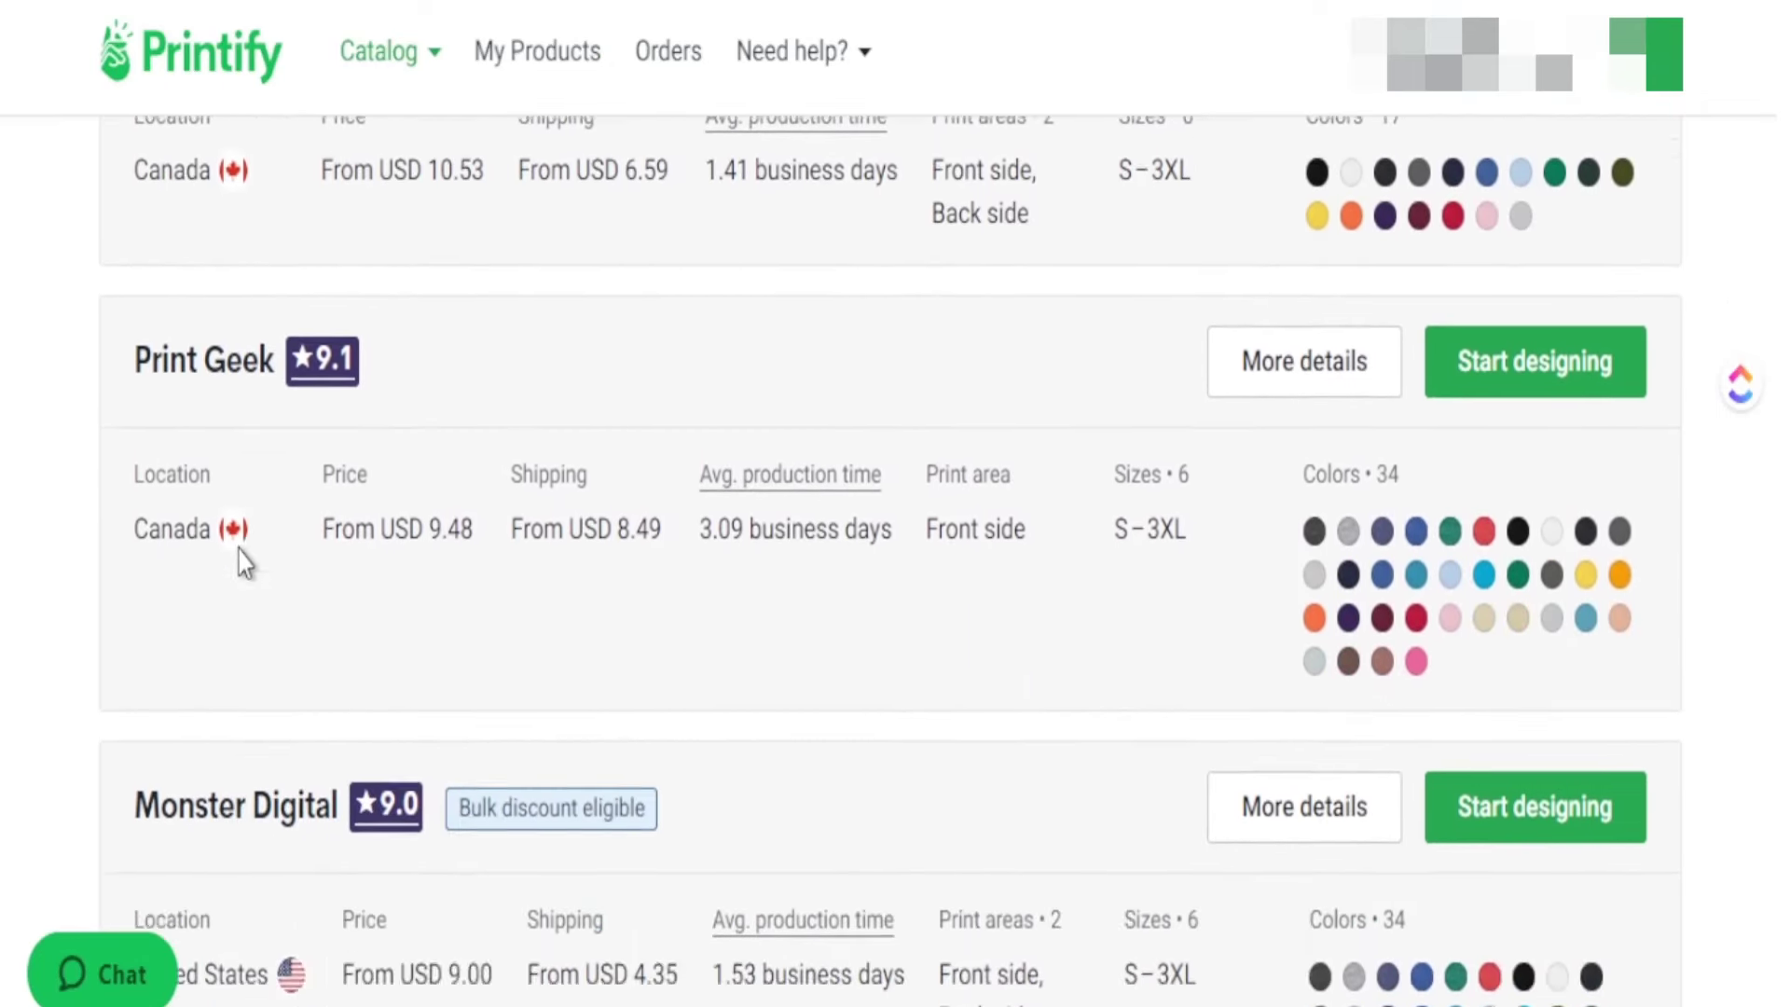
scroll(245, 562, down, 2)
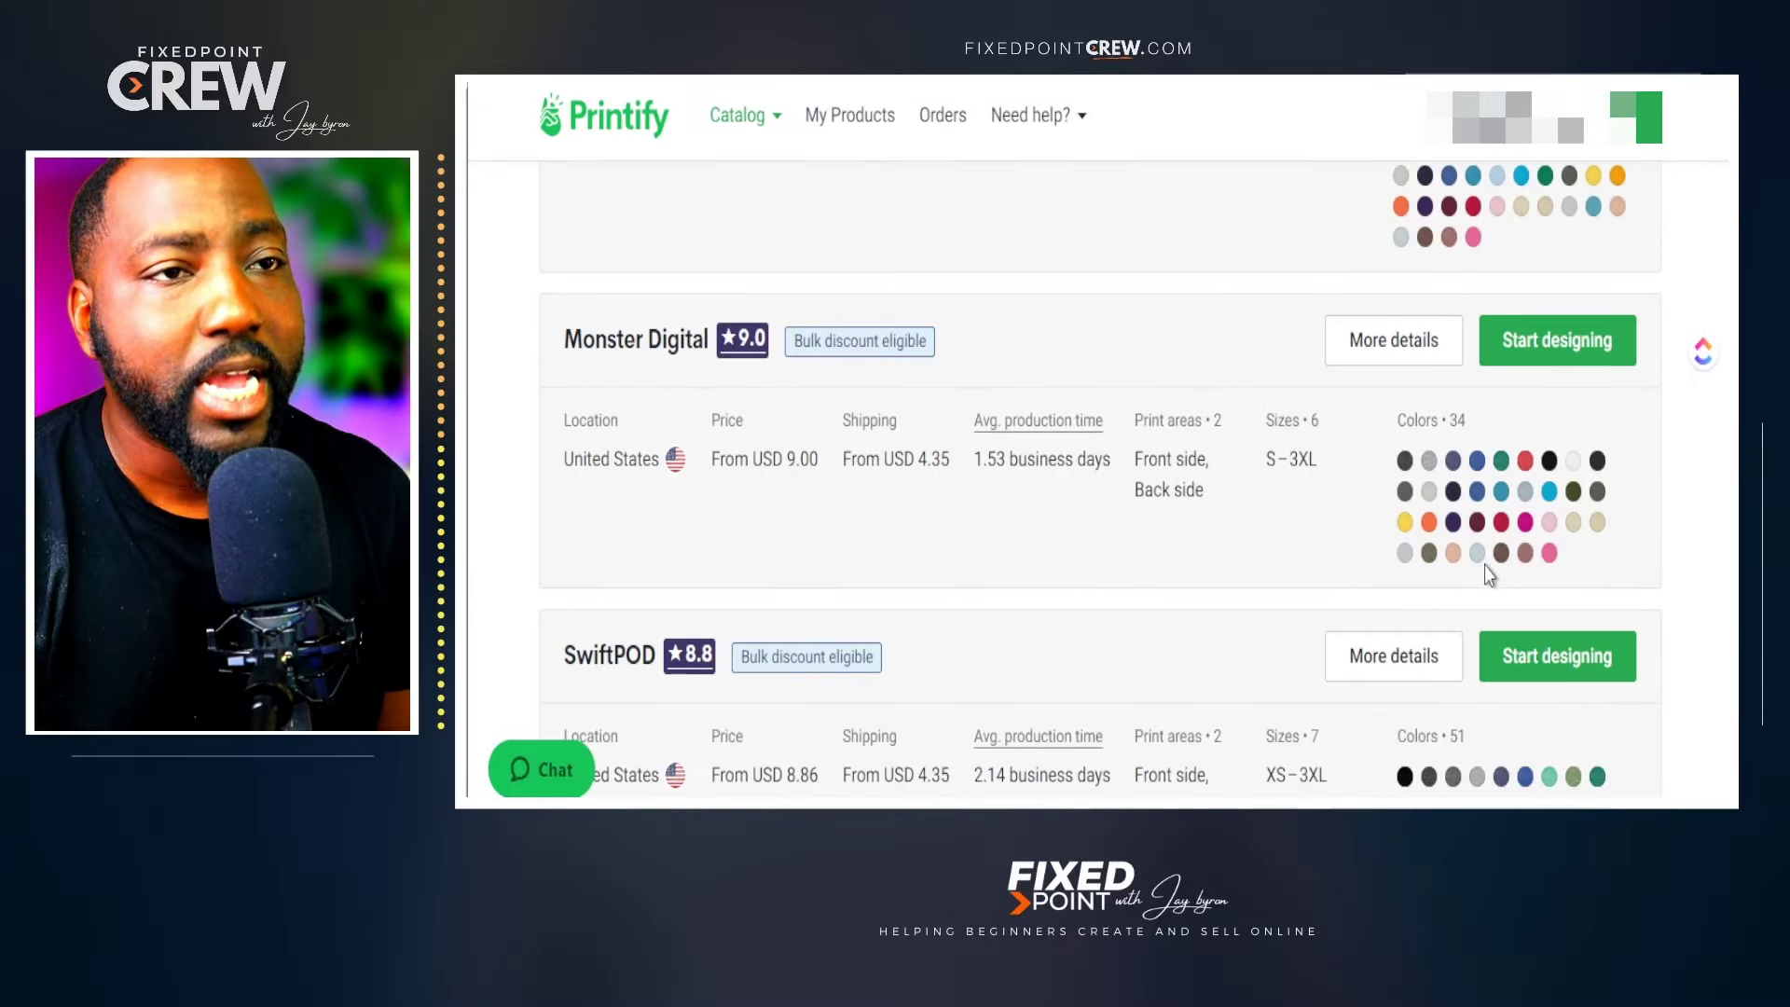
drag(1318, 459, 1278, 460)
drag(754, 459, 818, 475)
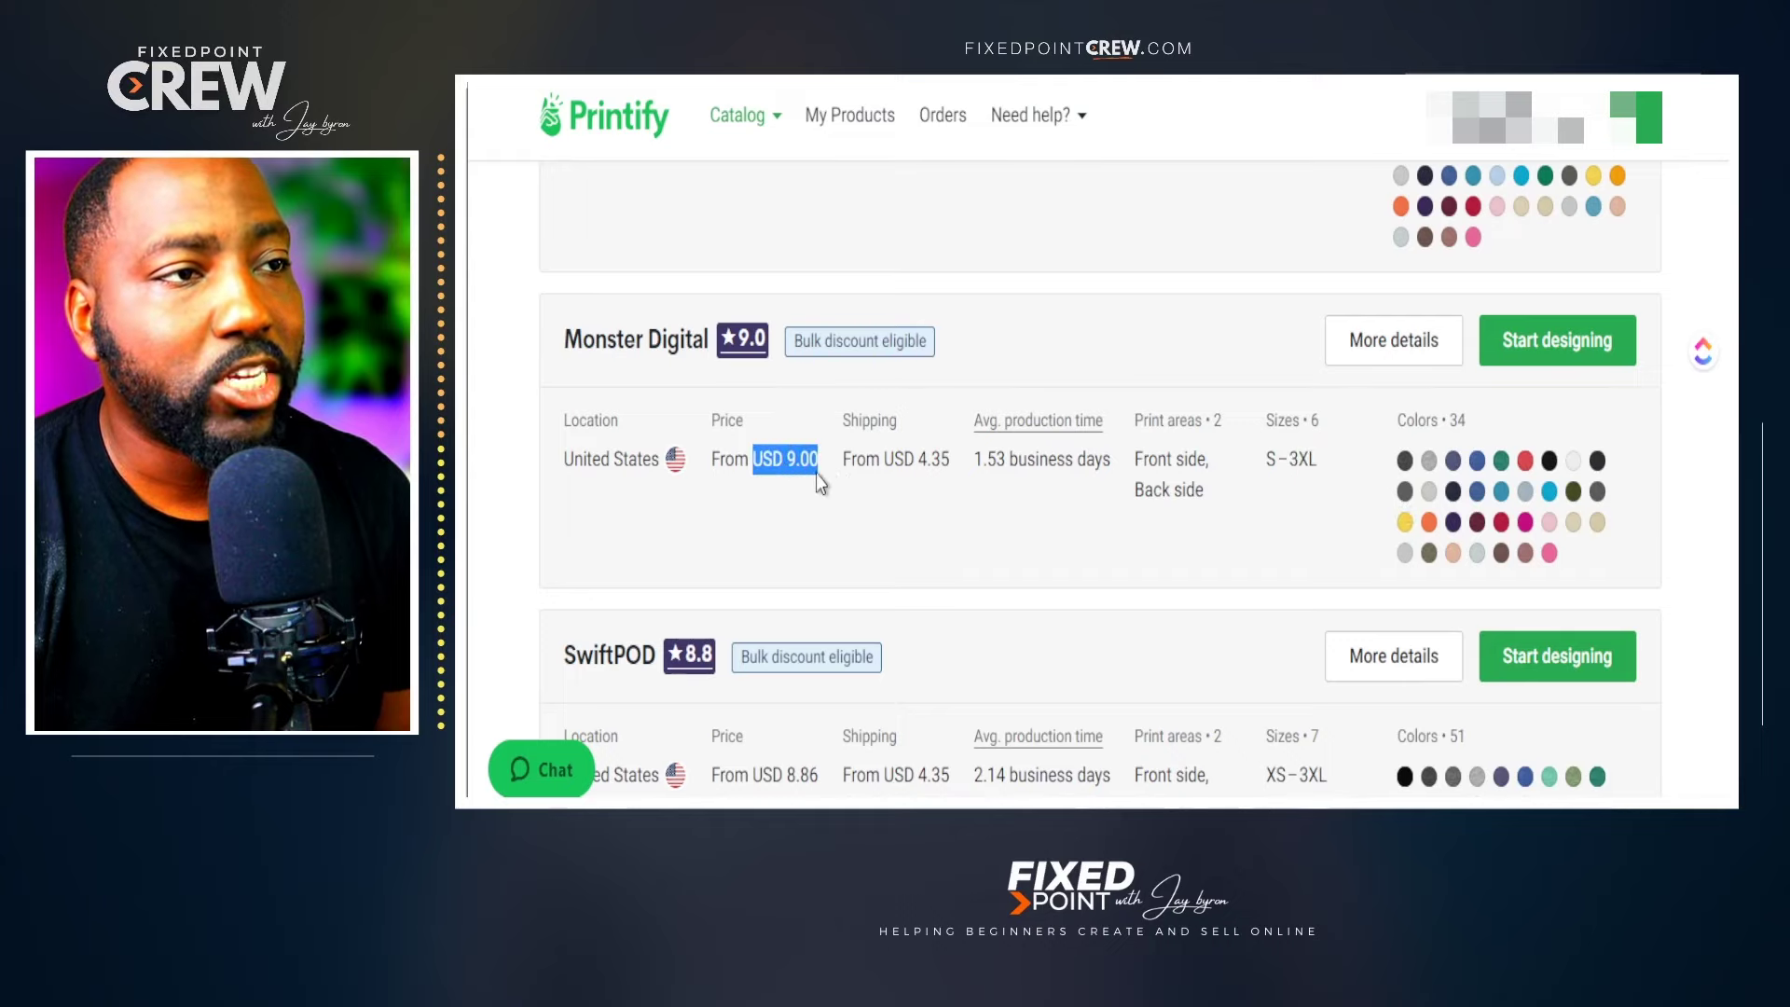
drag(1110, 460, 927, 463)
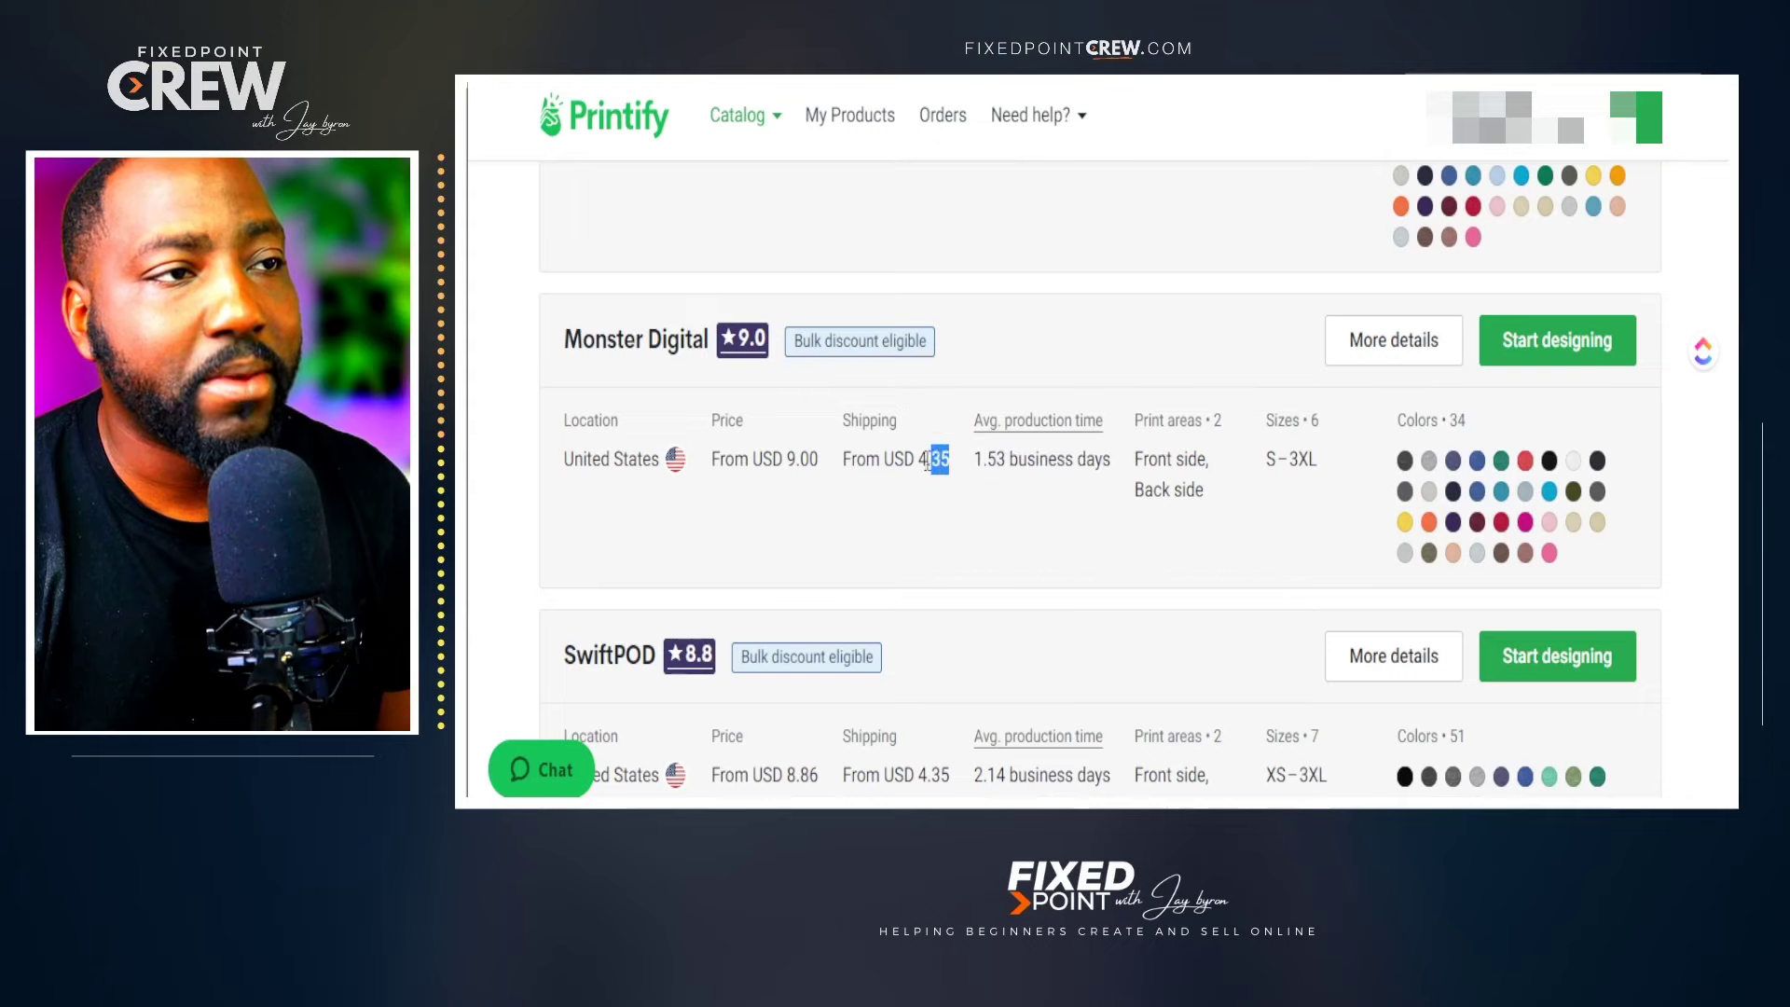
click(1555, 352)
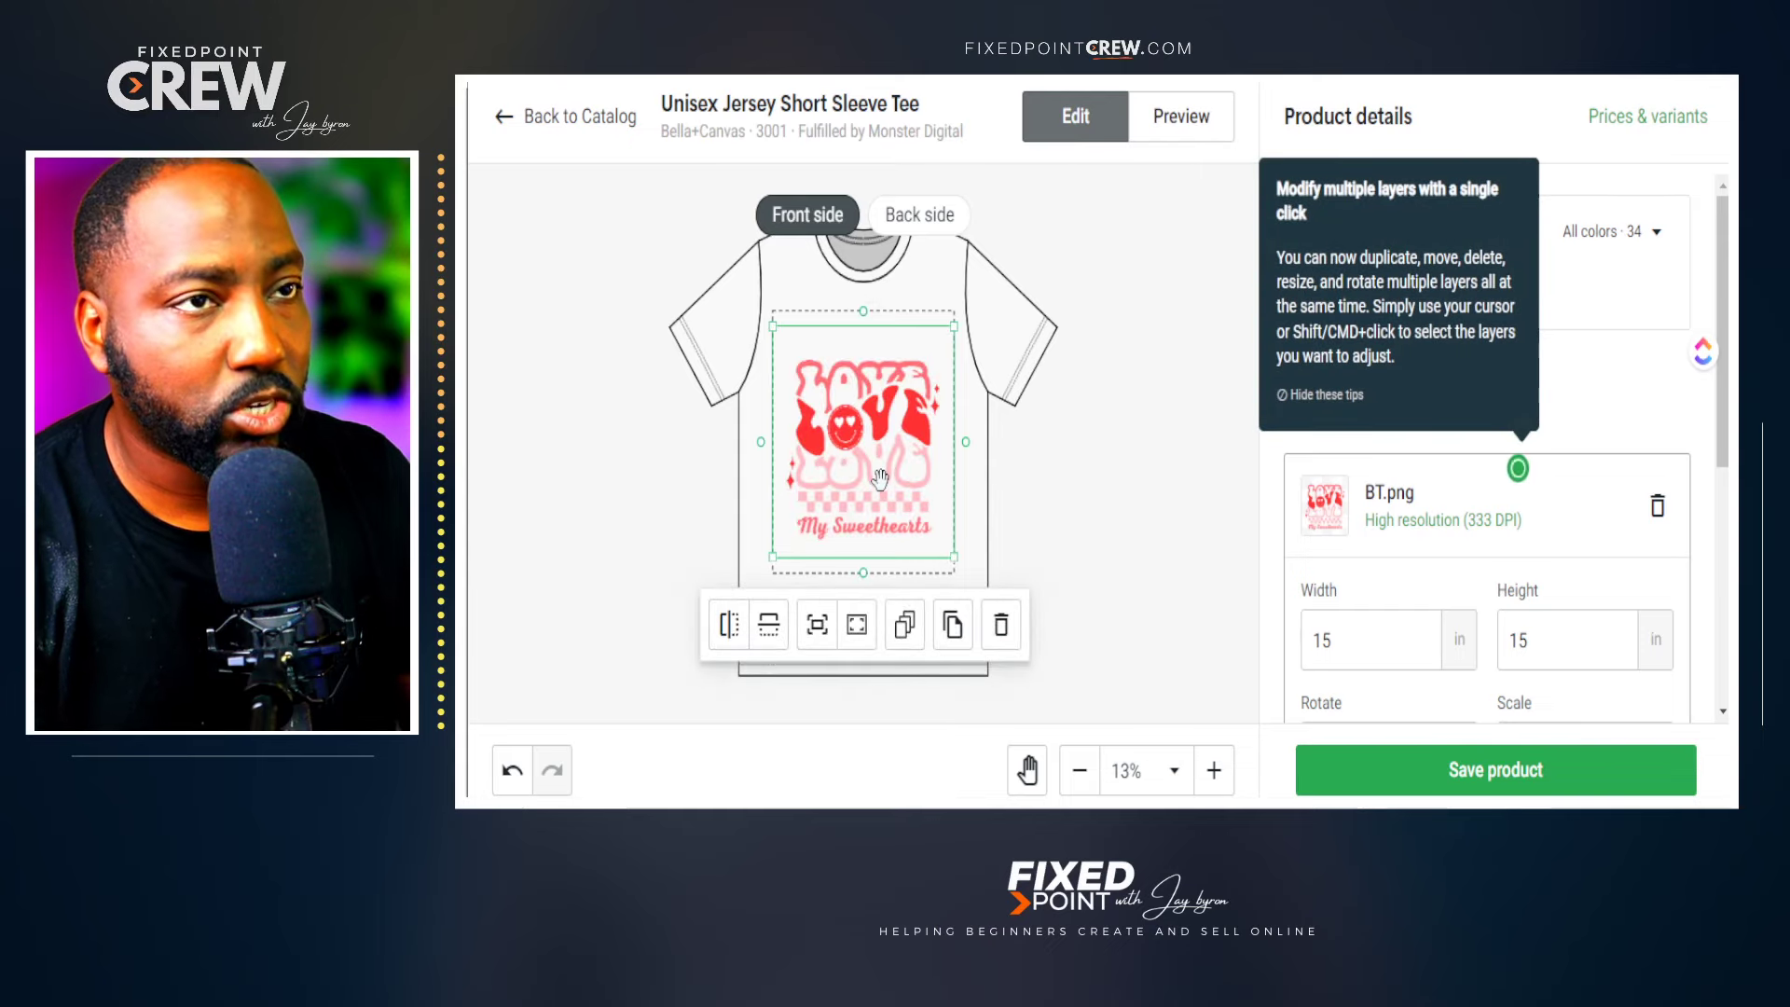
Move the design up to the top of the shirt's front print area and check it in the Lifestyle preview.
mouse_move(881, 484)
mouse_down()
mouse_move(880, 440)
mouse_move(882, 465)
mouse_up()
click(1156, 518)
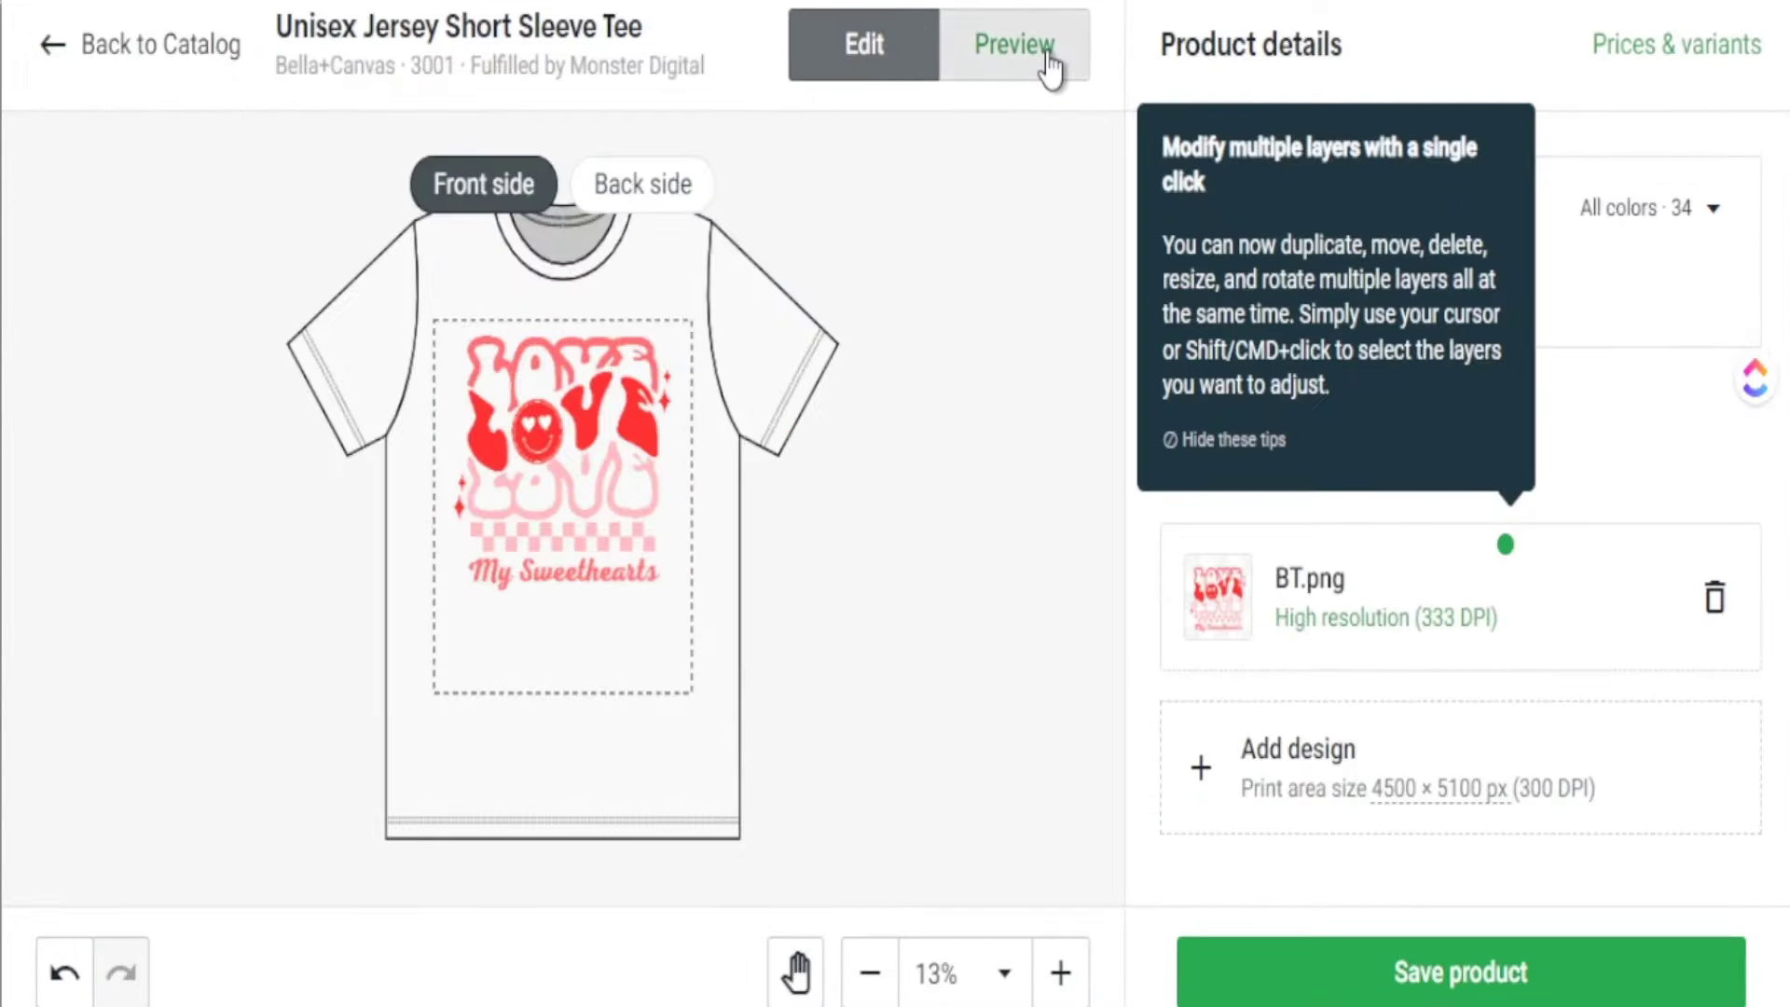
click(1014, 45)
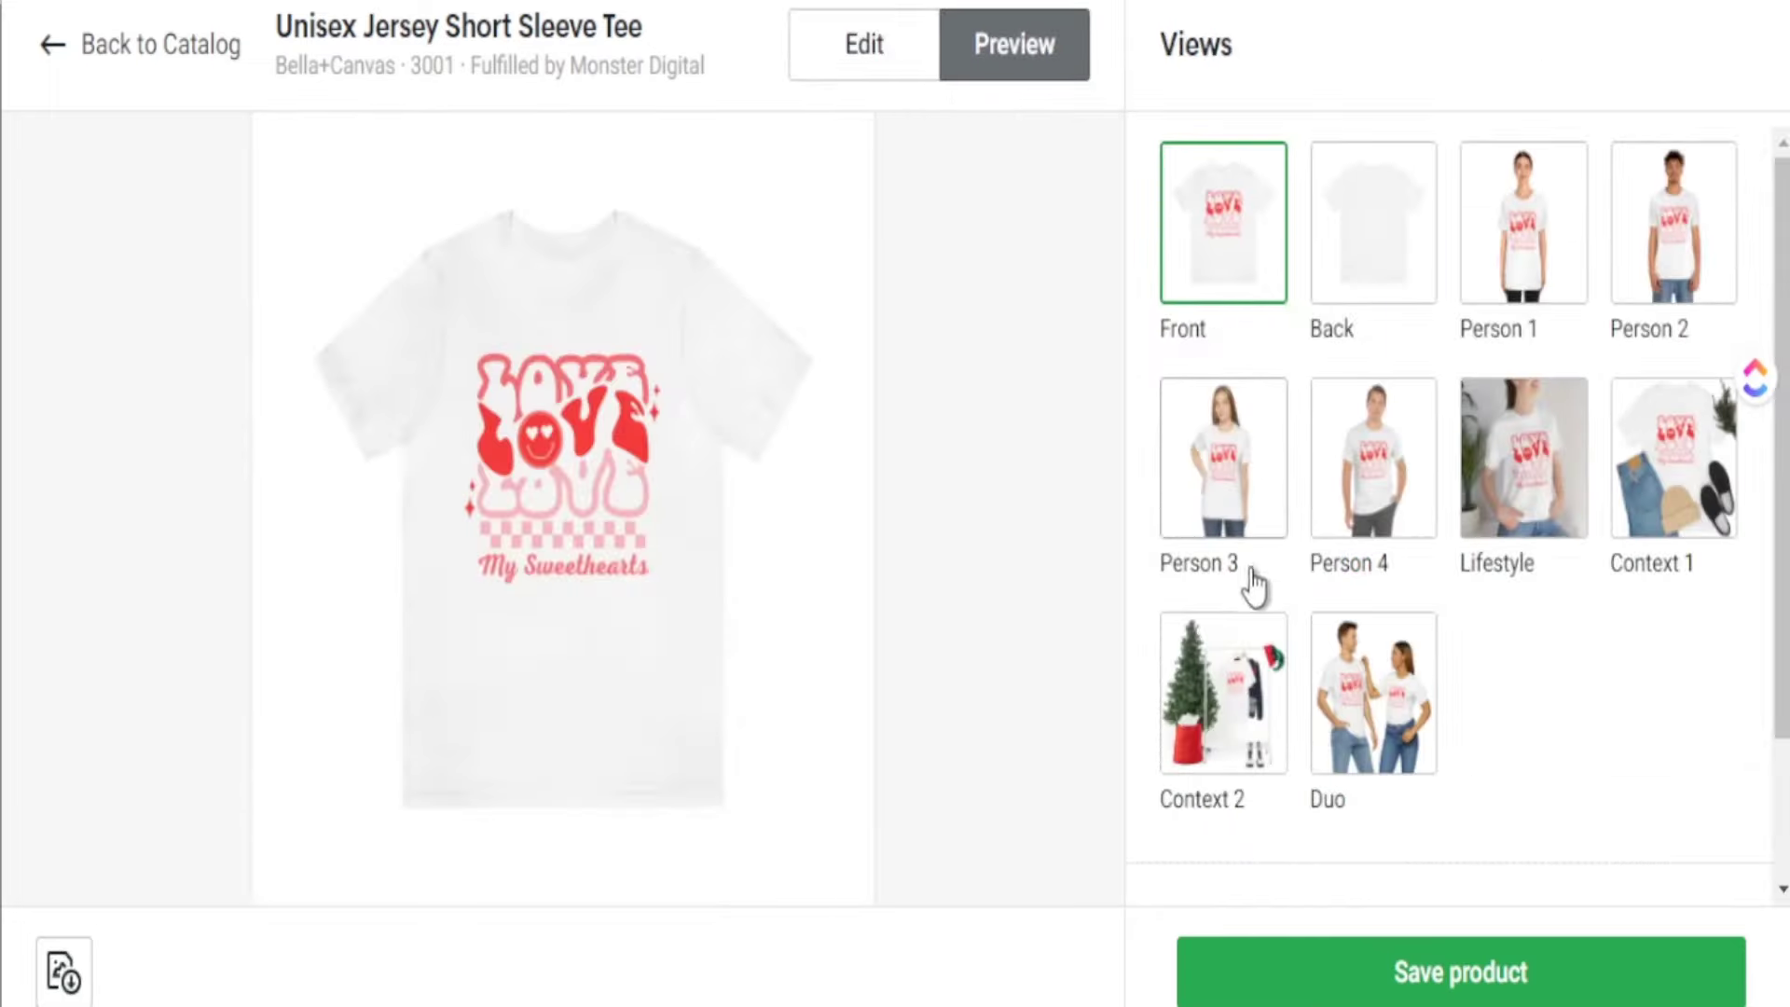
click(1512, 478)
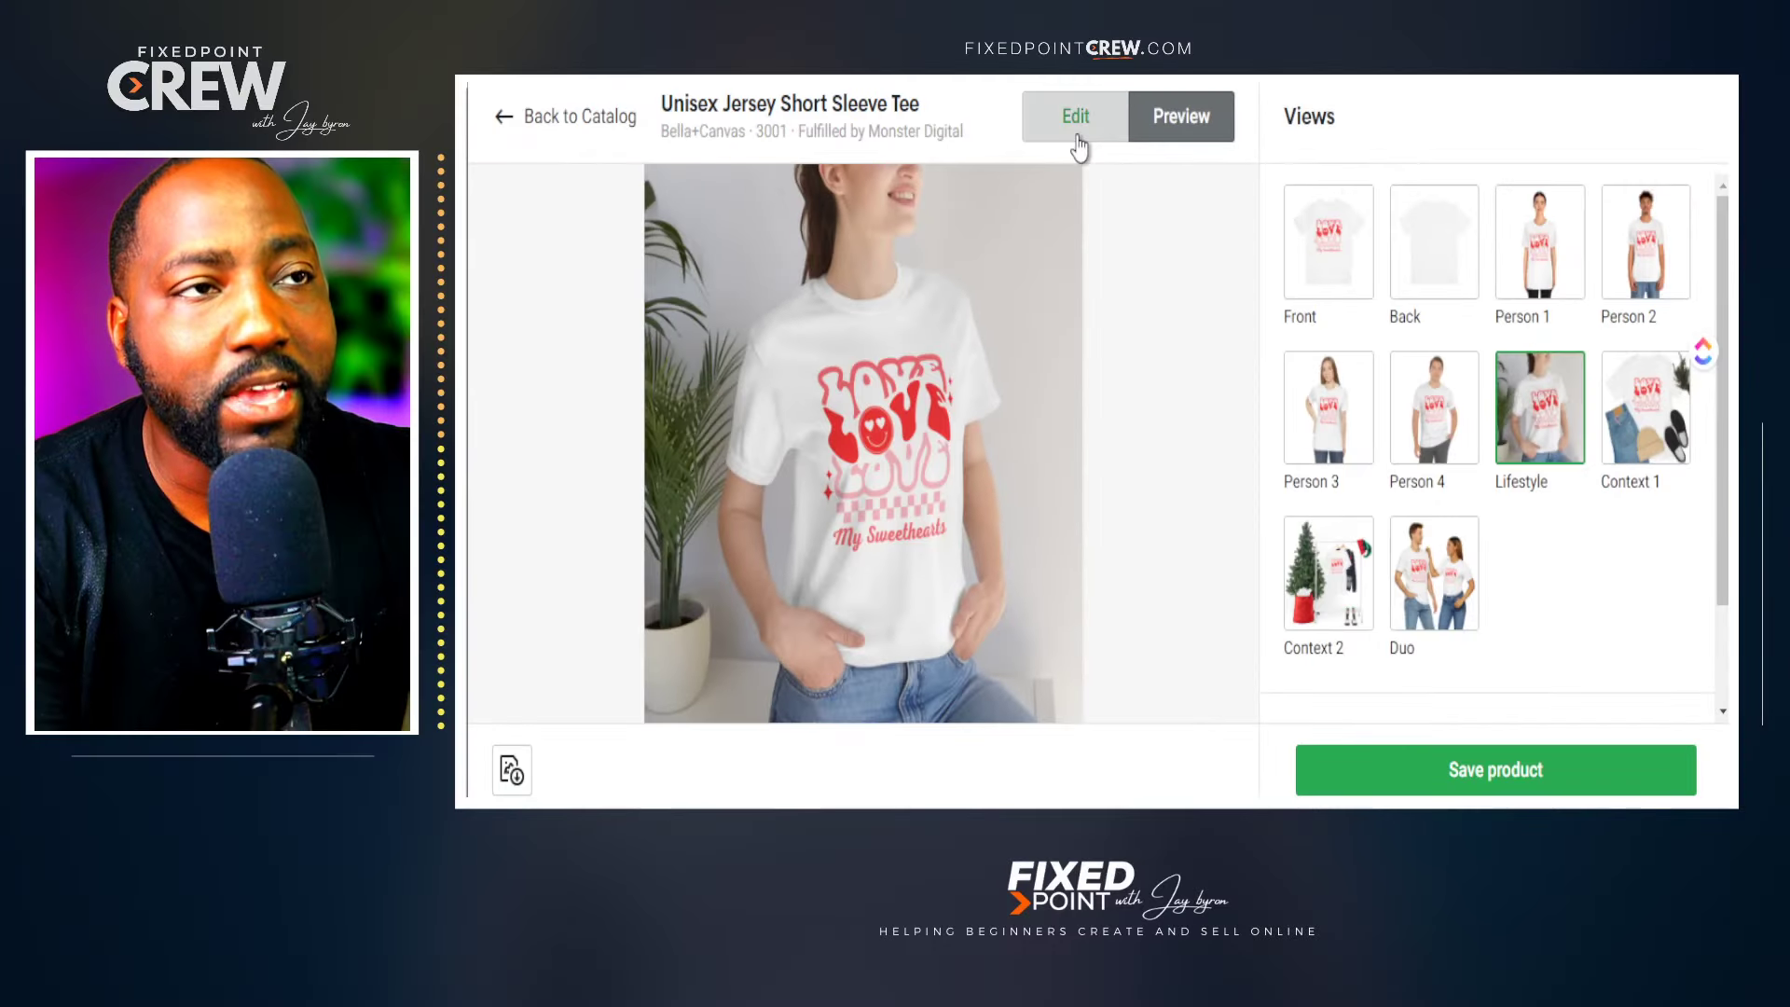
click(863, 67)
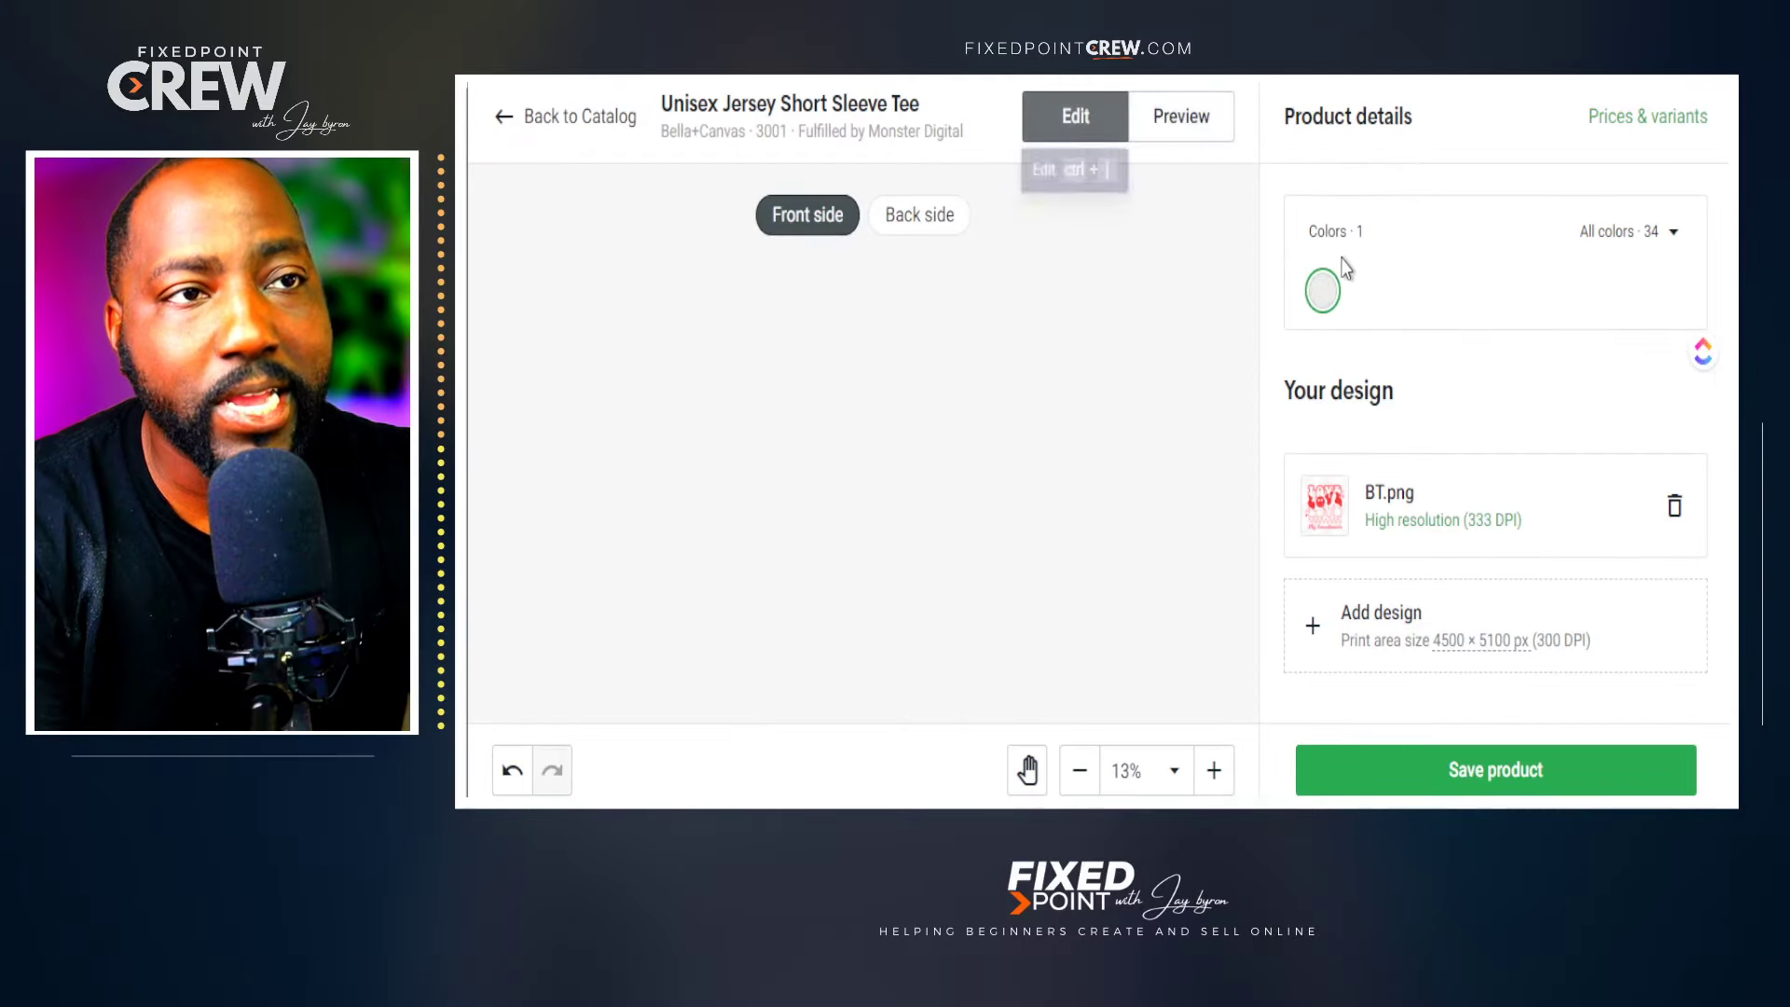
Add Dark Grey Heather to the product's shirt colors and make a specific design for that color.
click(1652, 233)
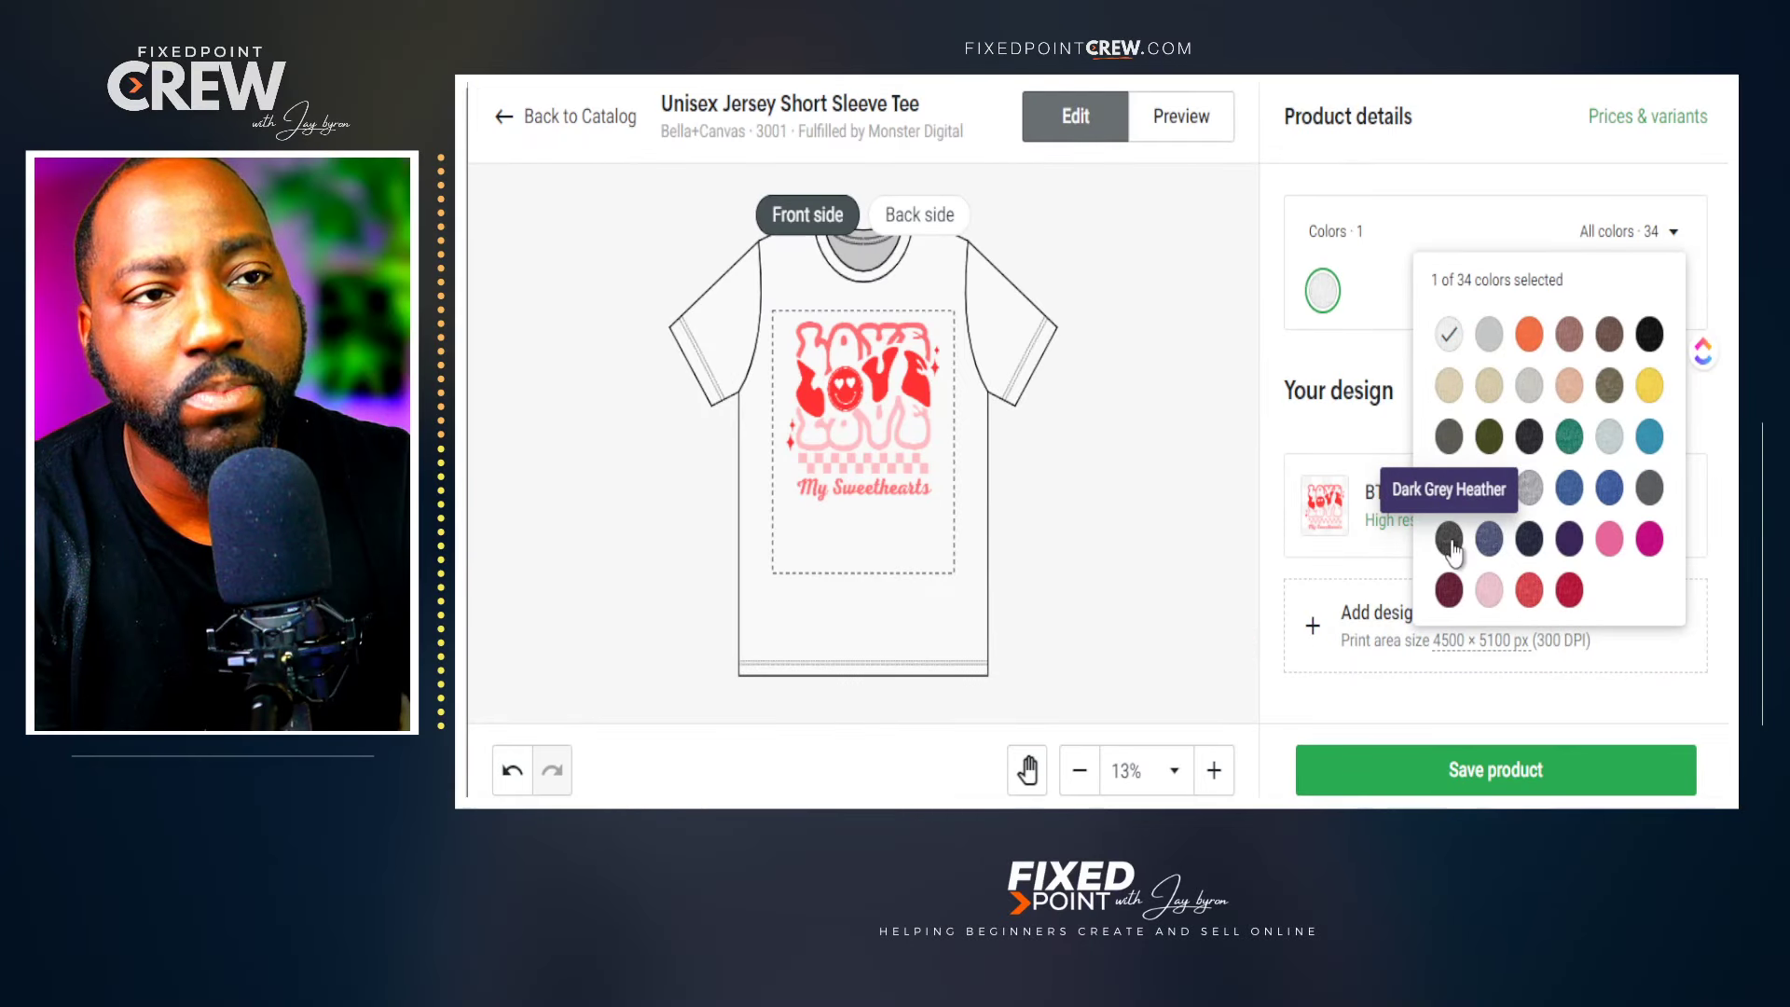
click(1449, 541)
click(1201, 450)
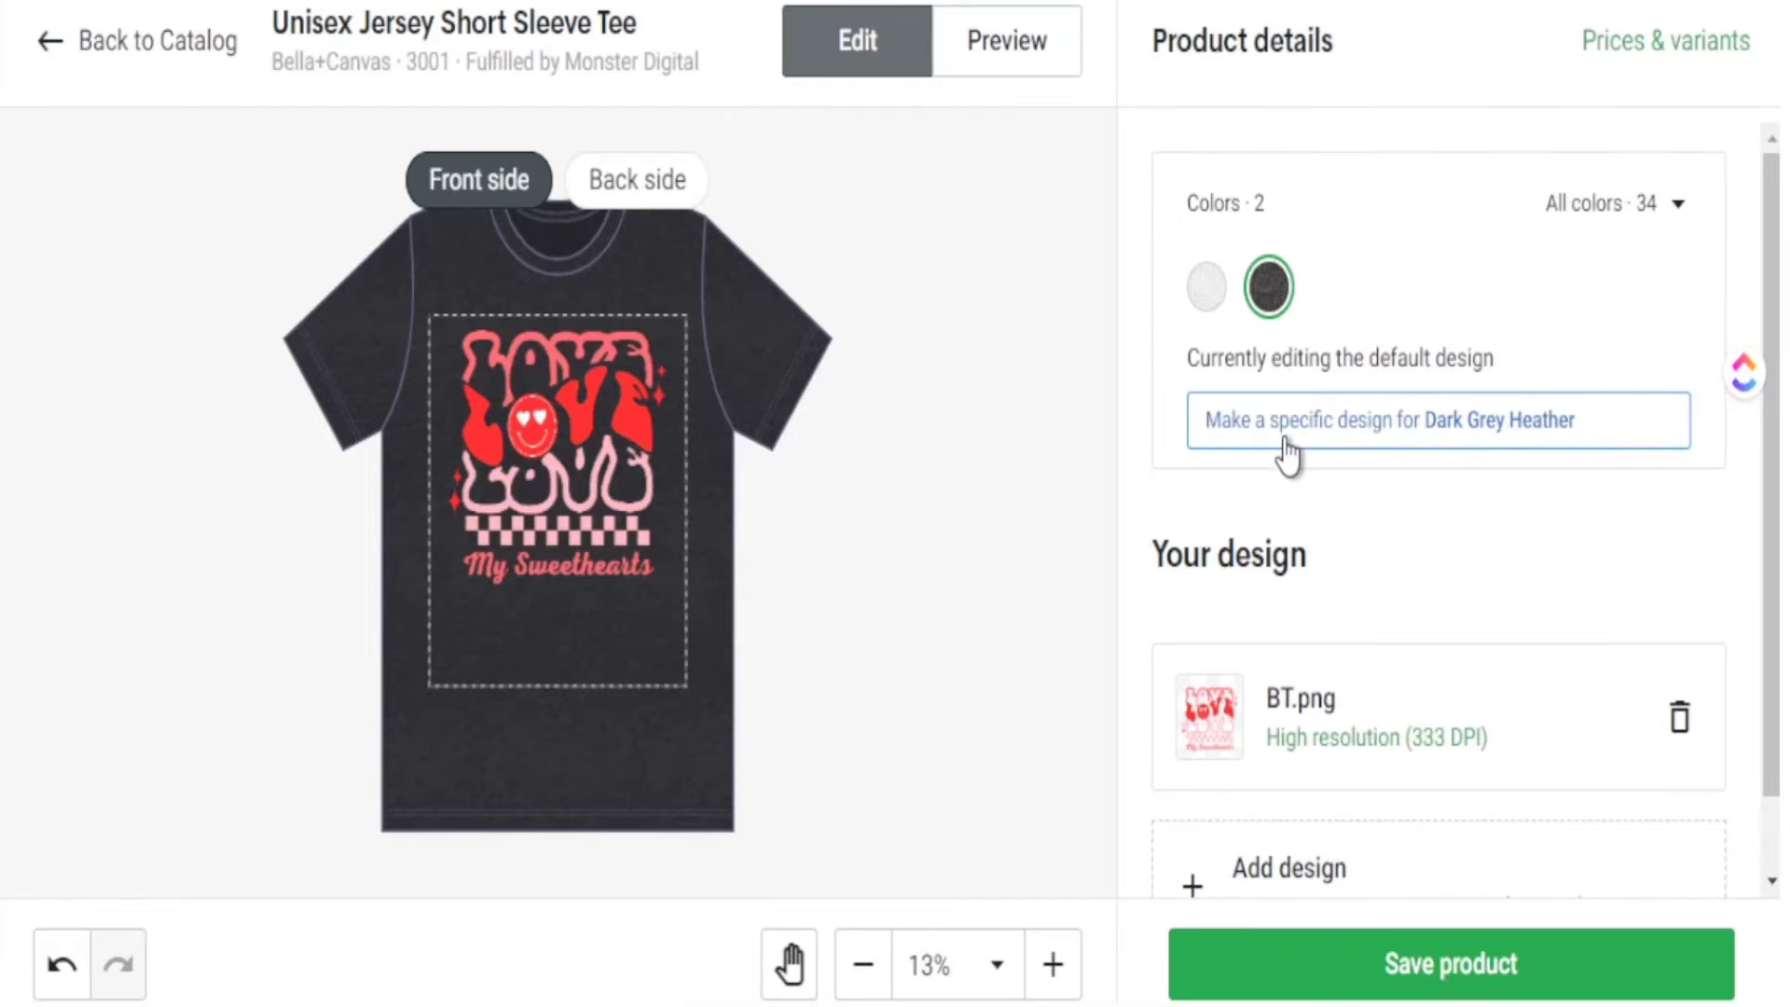
click(1471, 431)
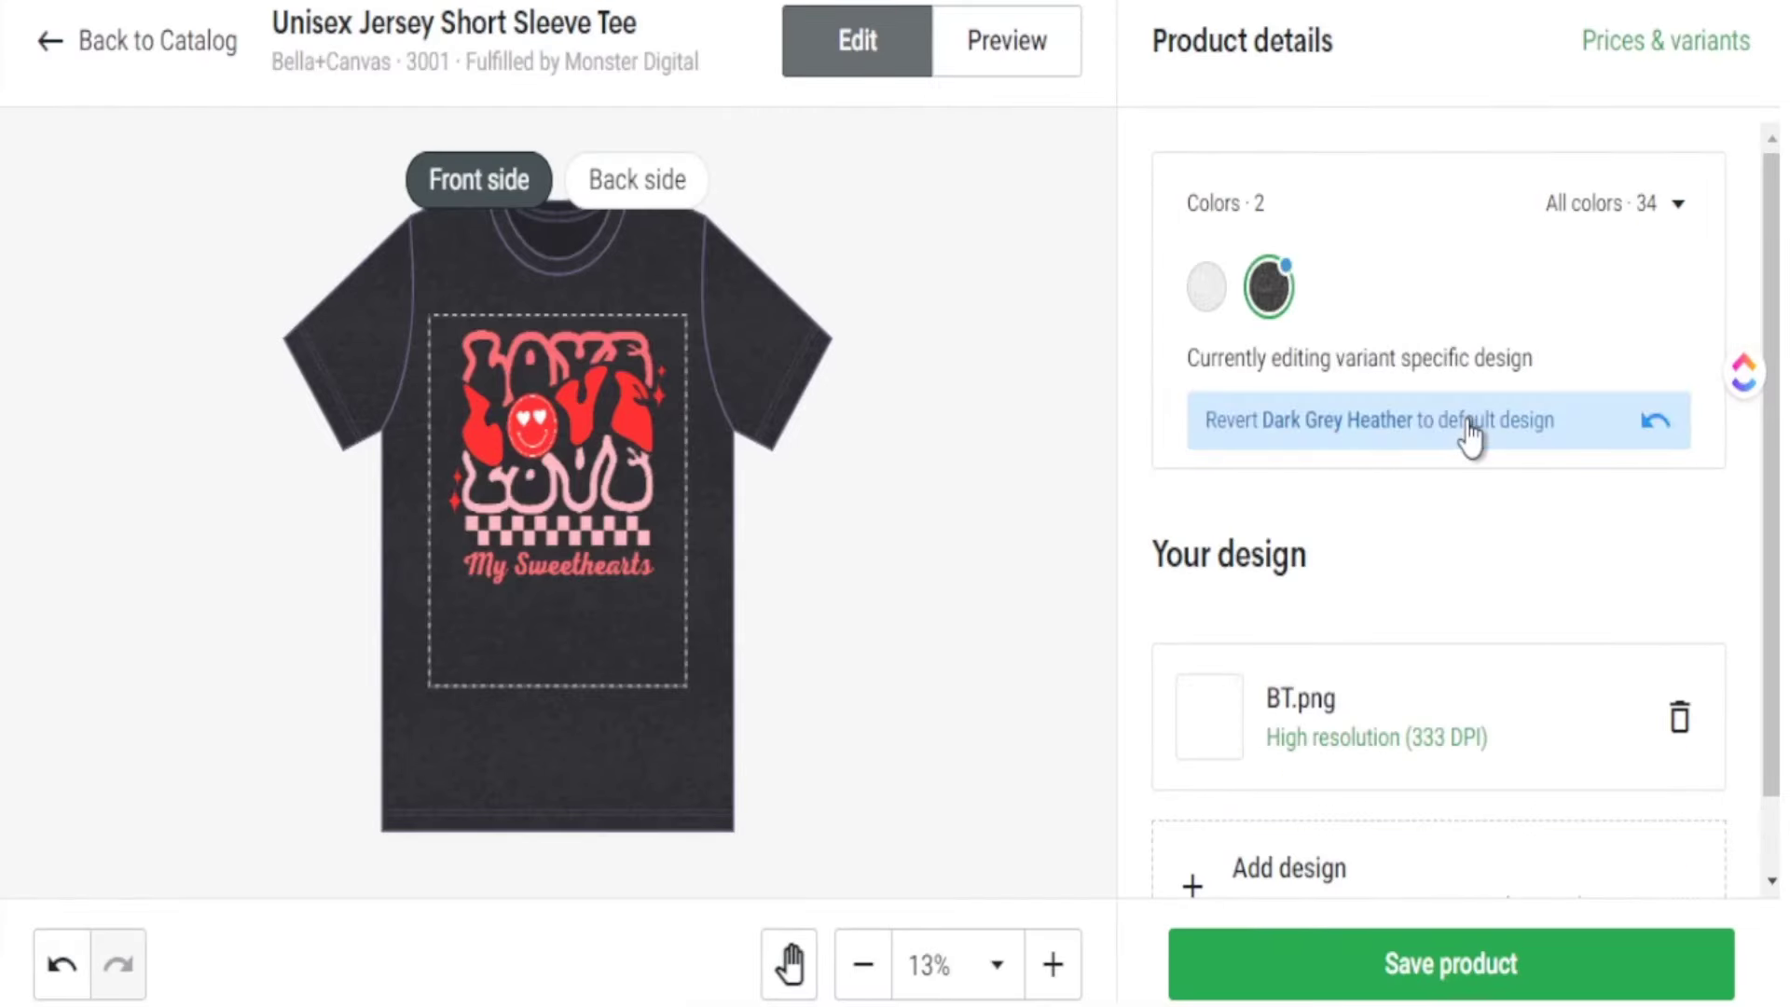
Revert Dark Grey Heather to the default design, check it on both shirt colors, and save the product.
click(1679, 719)
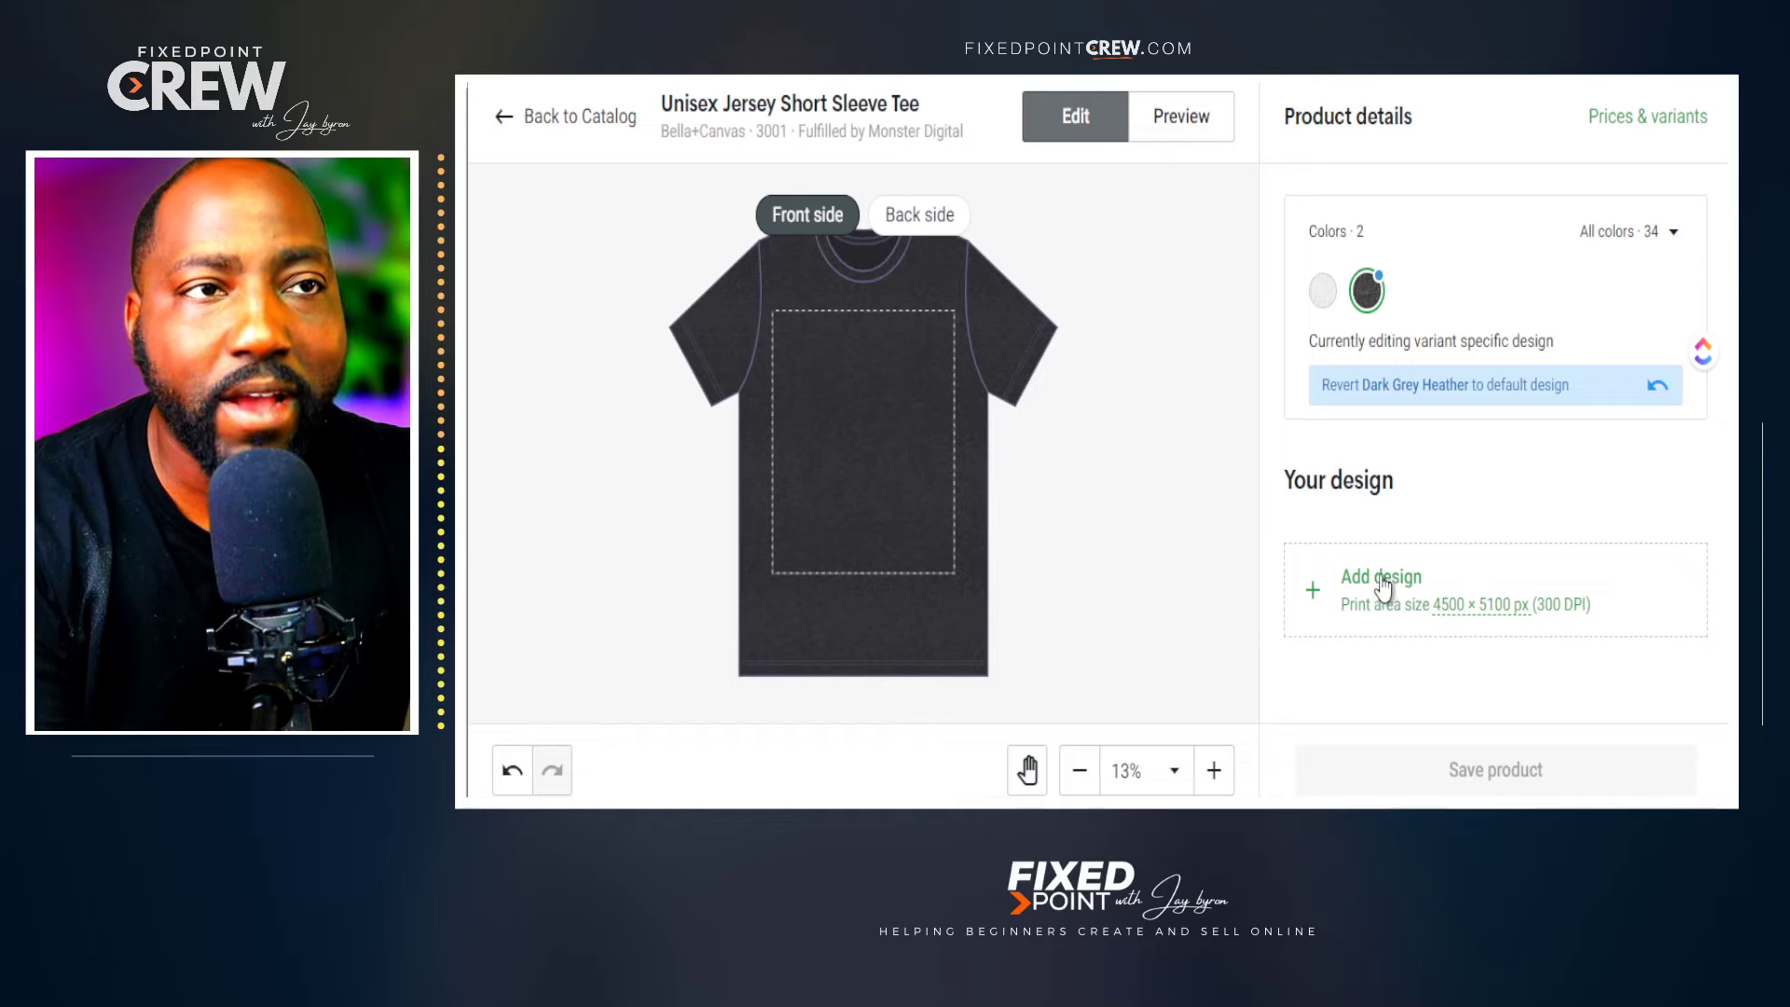
click(1449, 399)
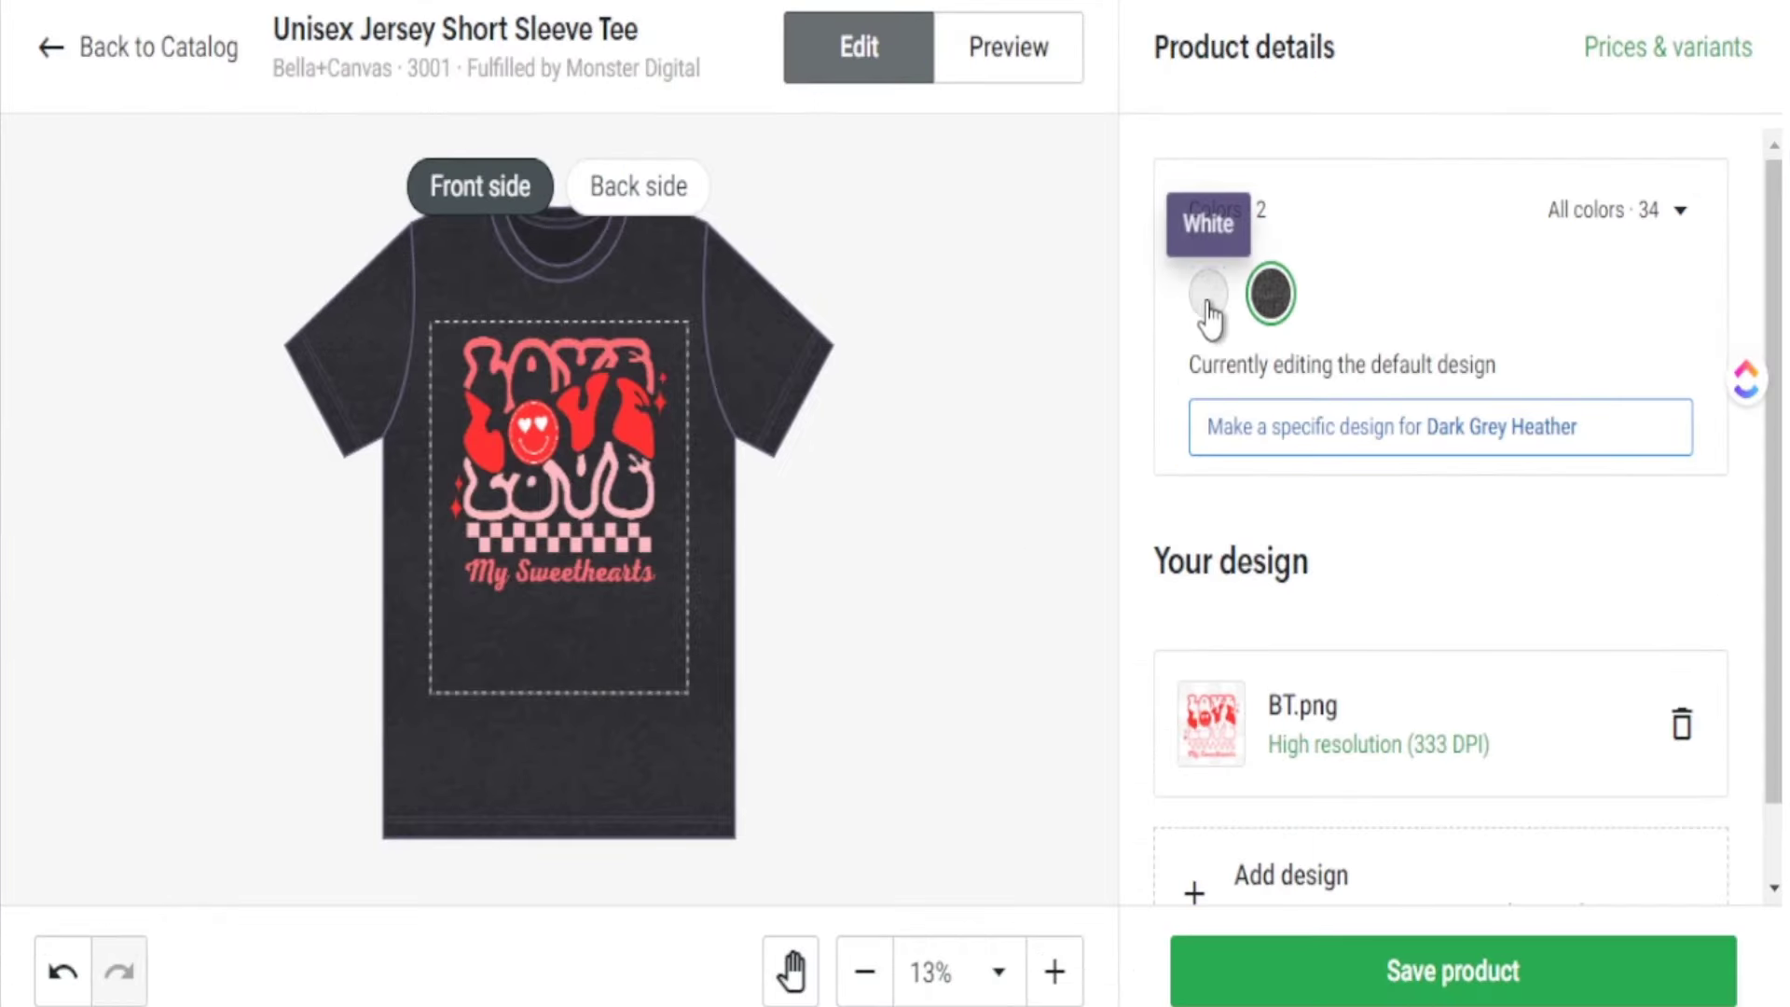
click(1209, 312)
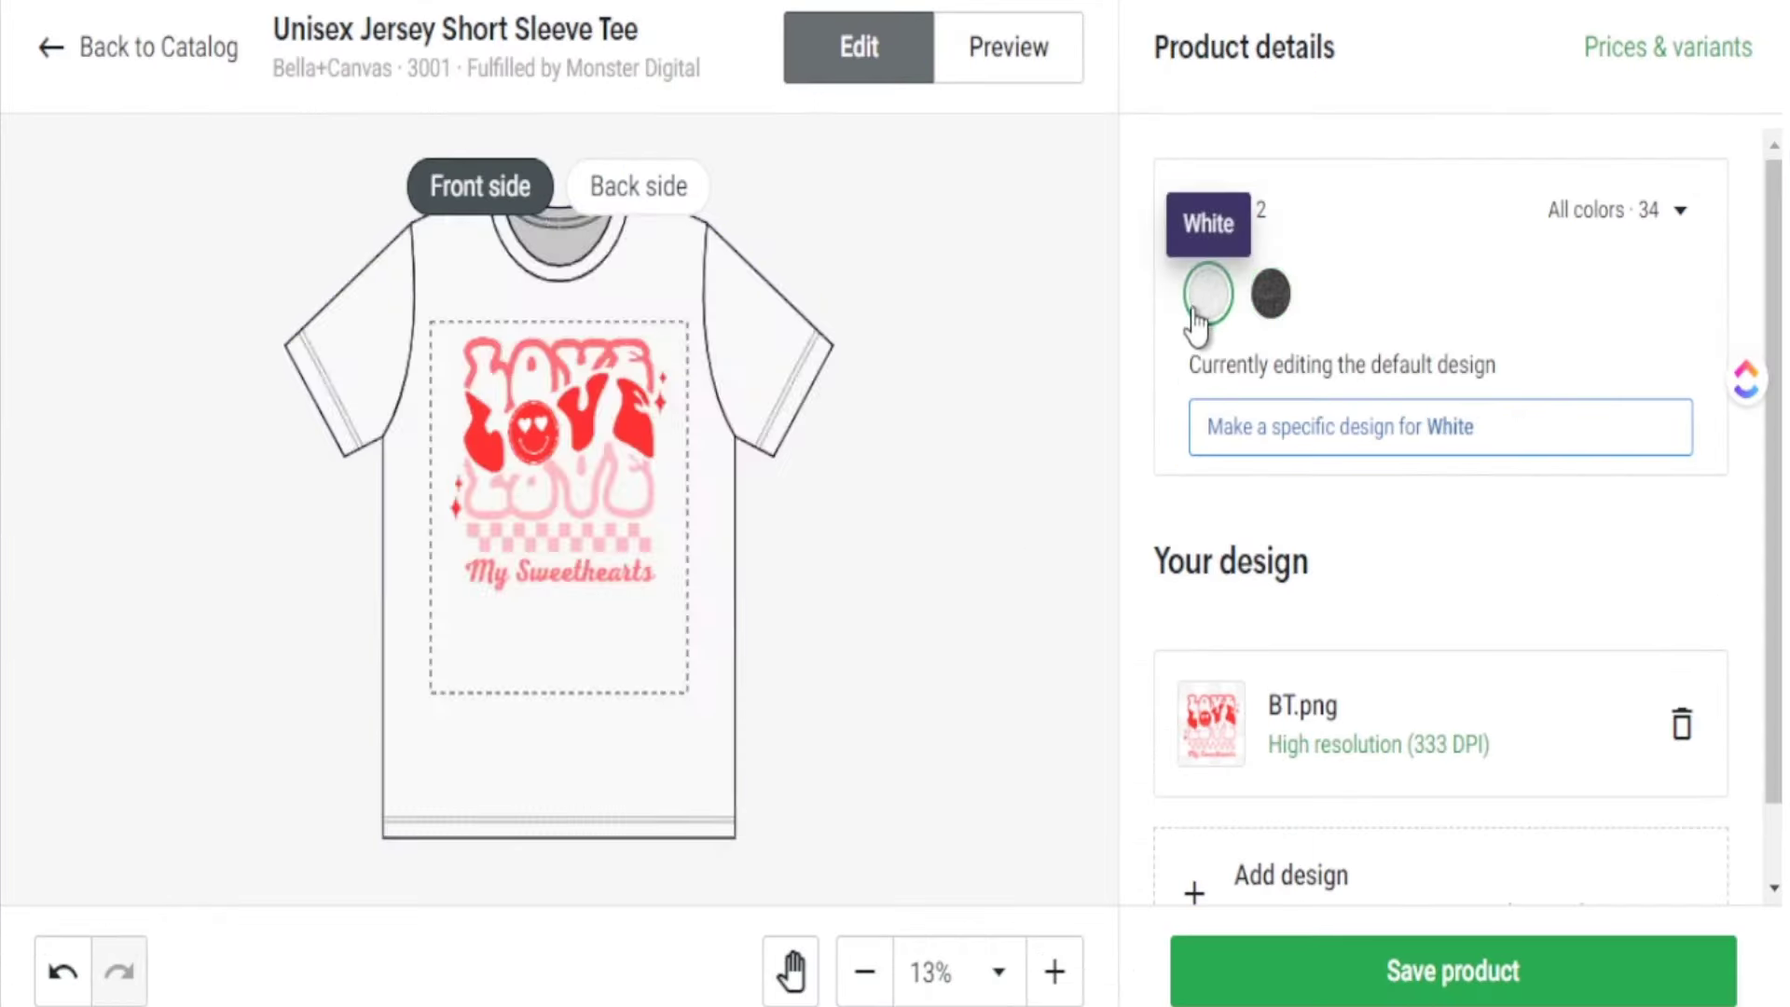
click(1263, 317)
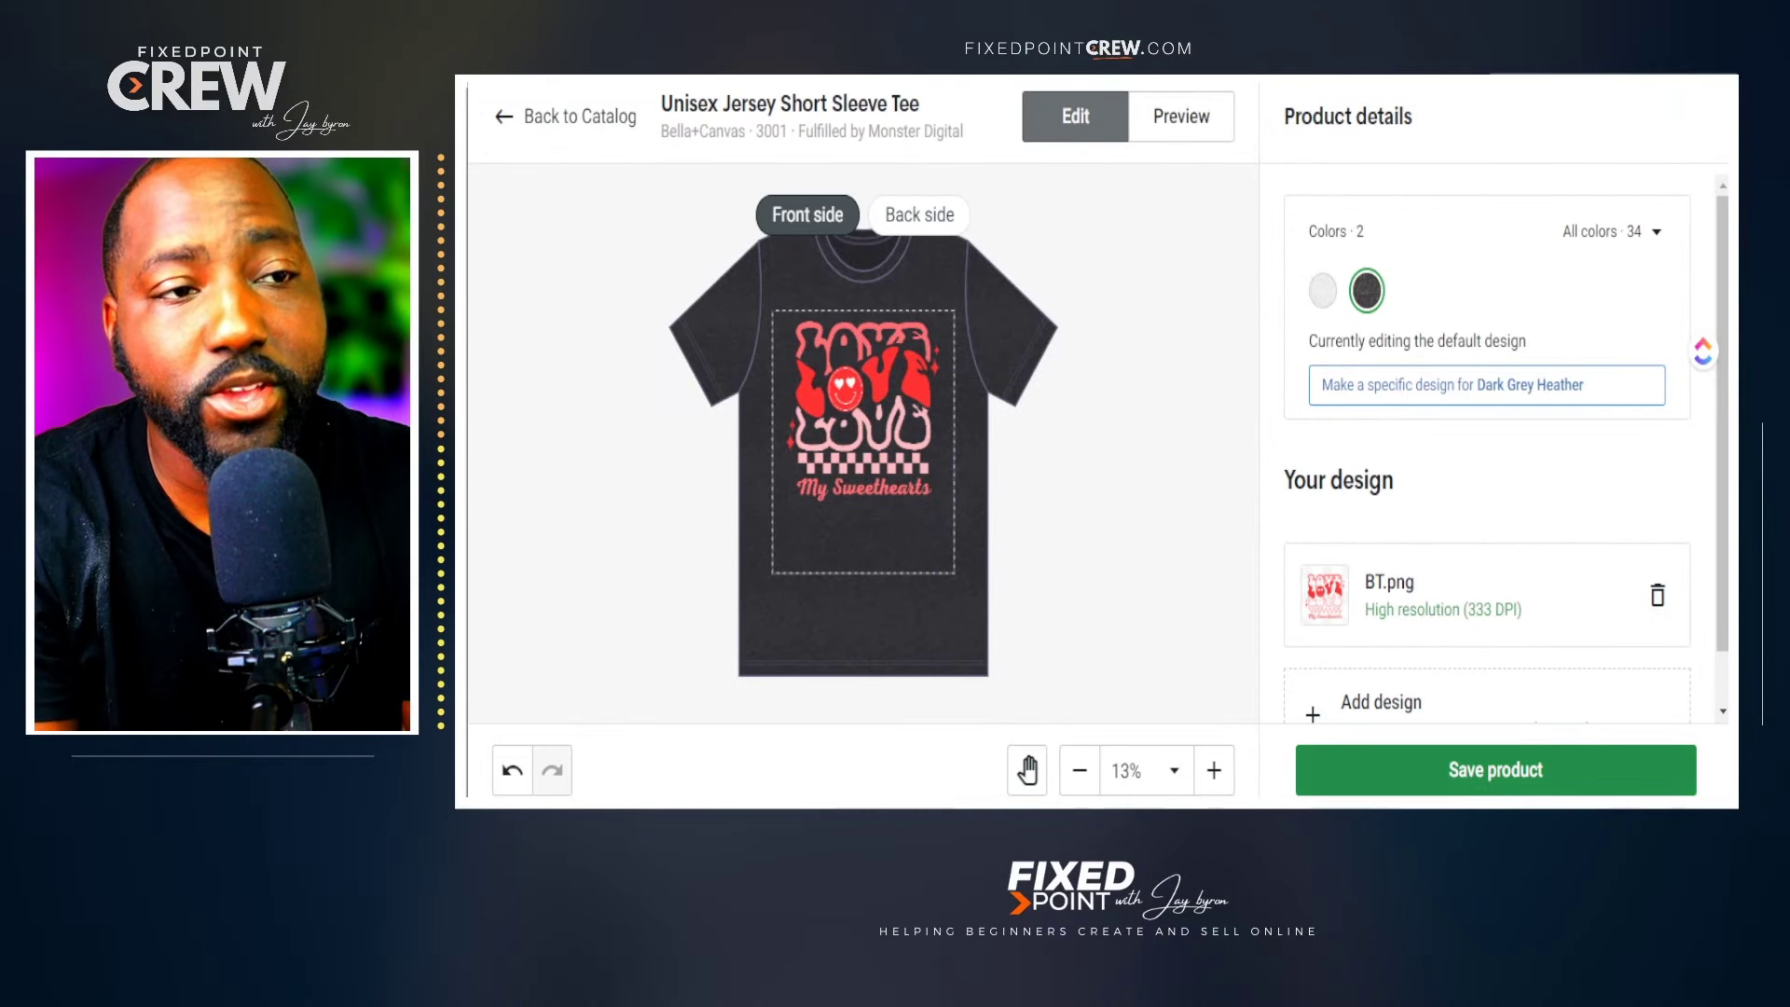
click(1486, 770)
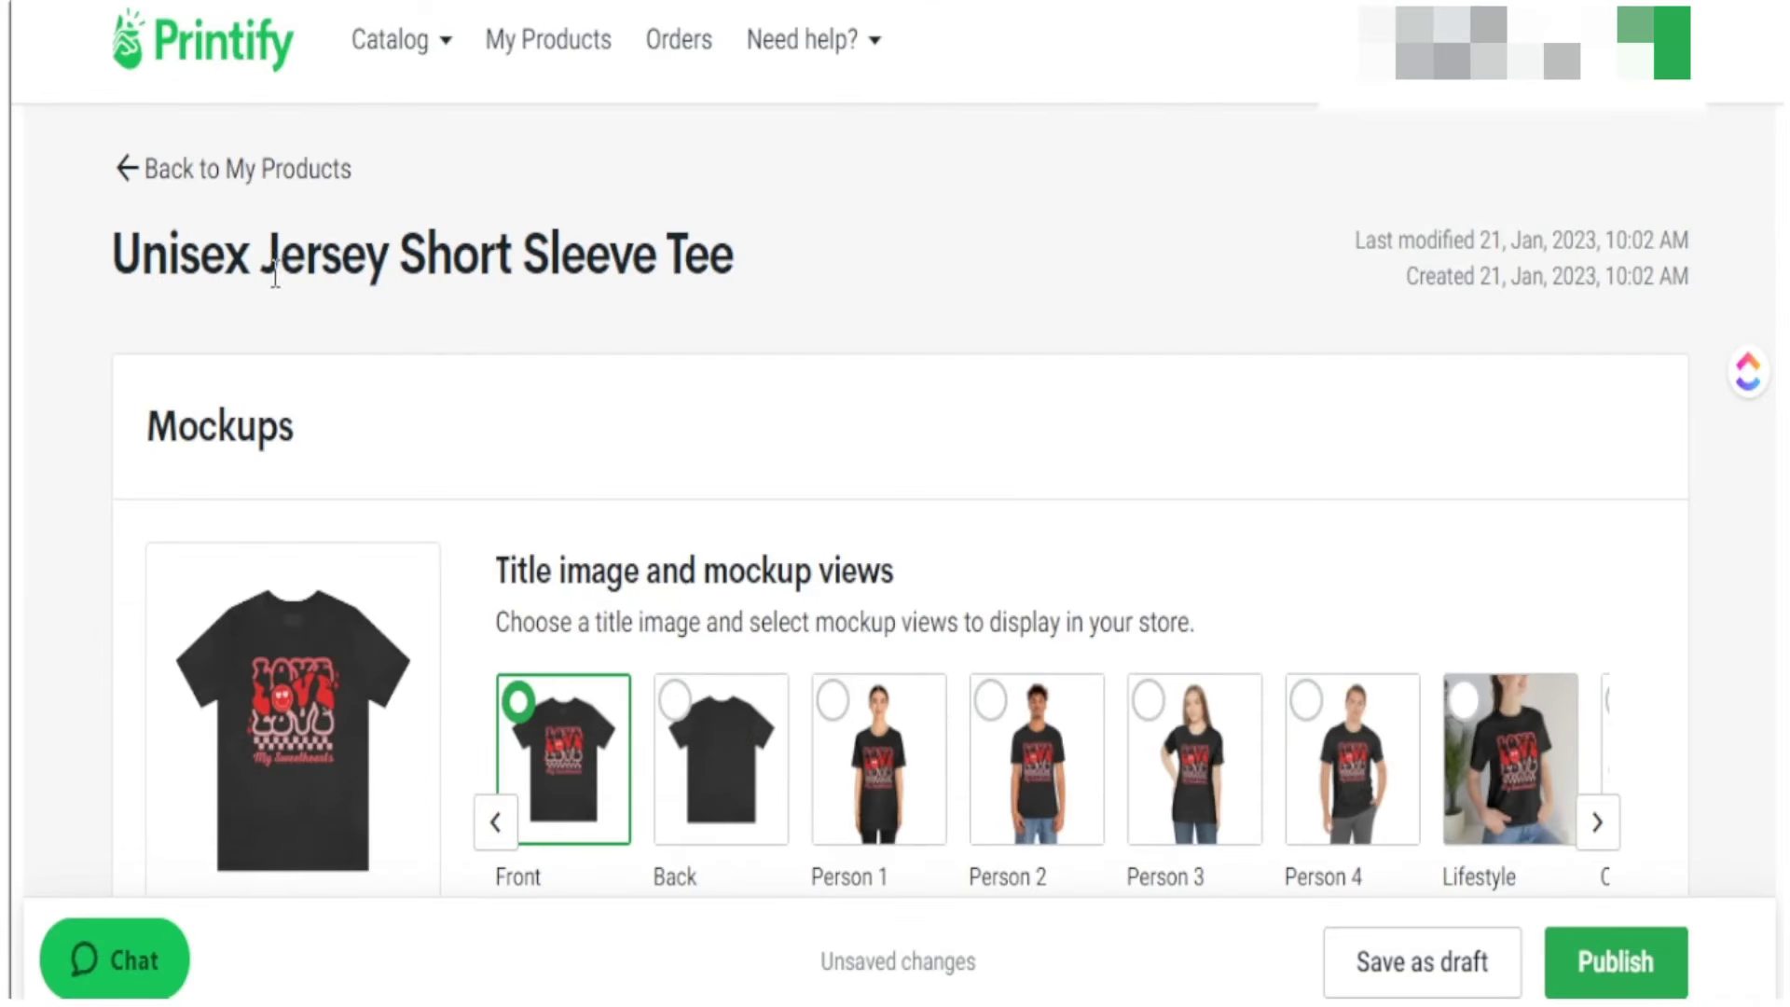
Set the product title to "Retro Tshirt Teacher V" and go over the product description text.
scroll(276, 275, down, 15)
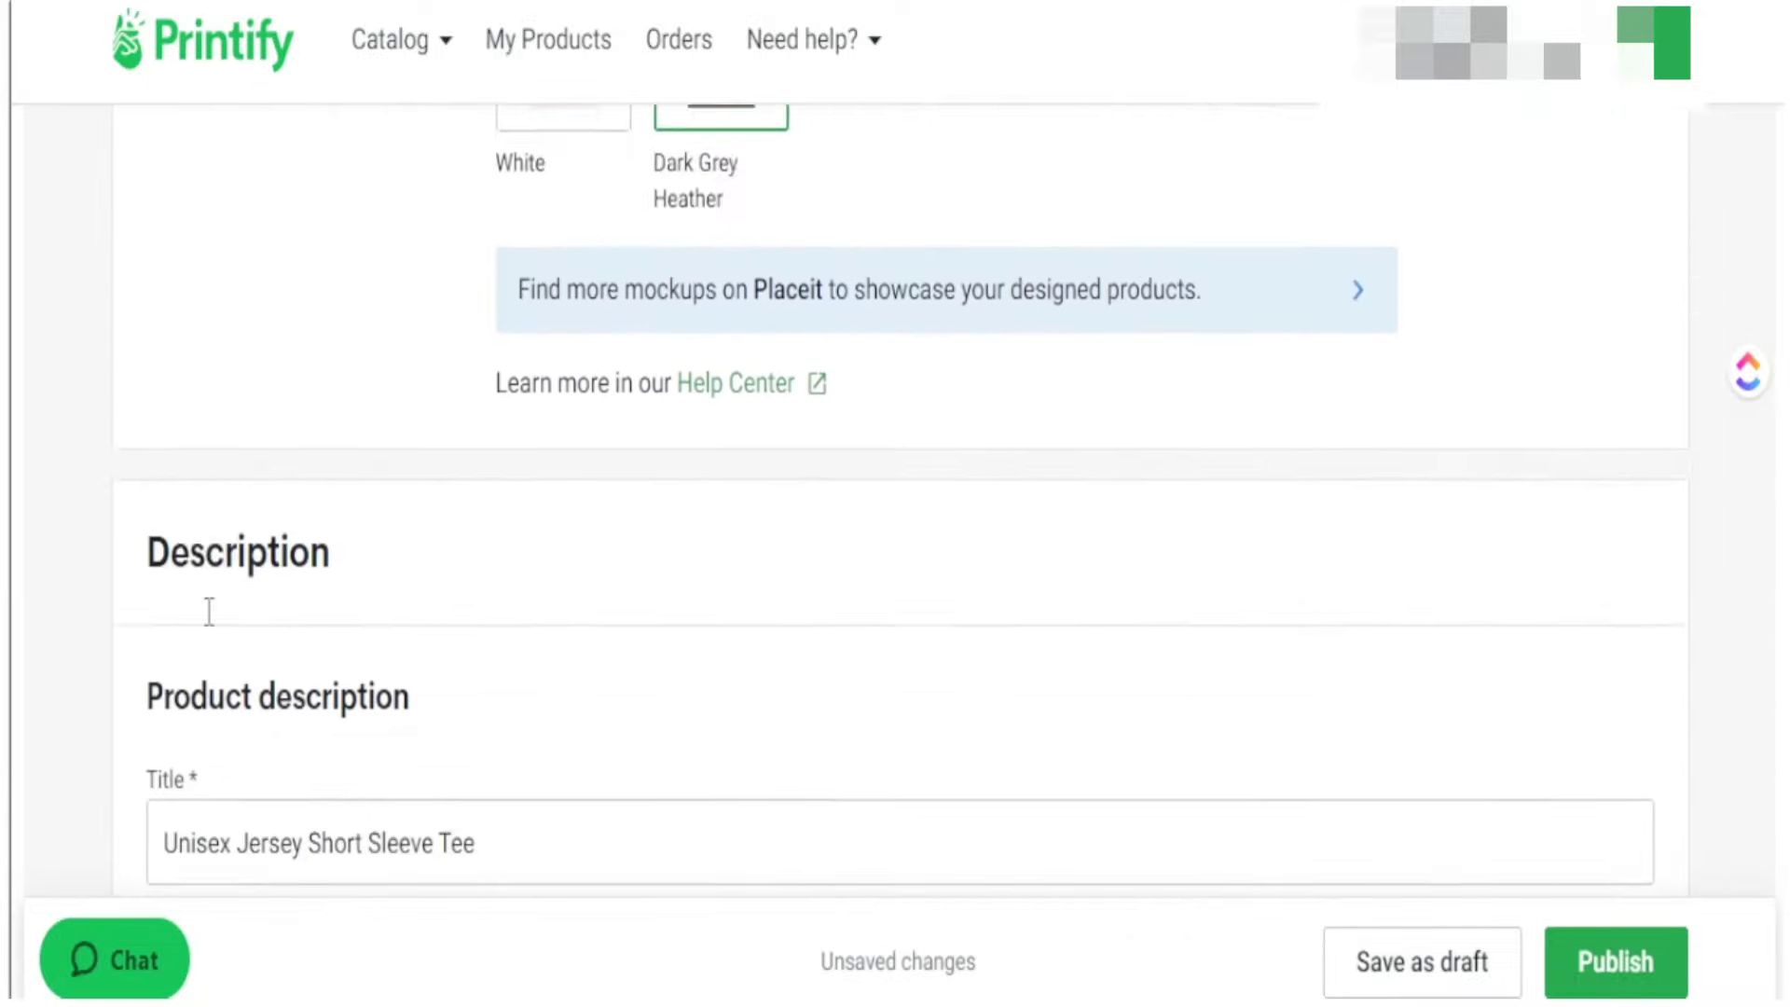
scroll(565, 598, down, 5)
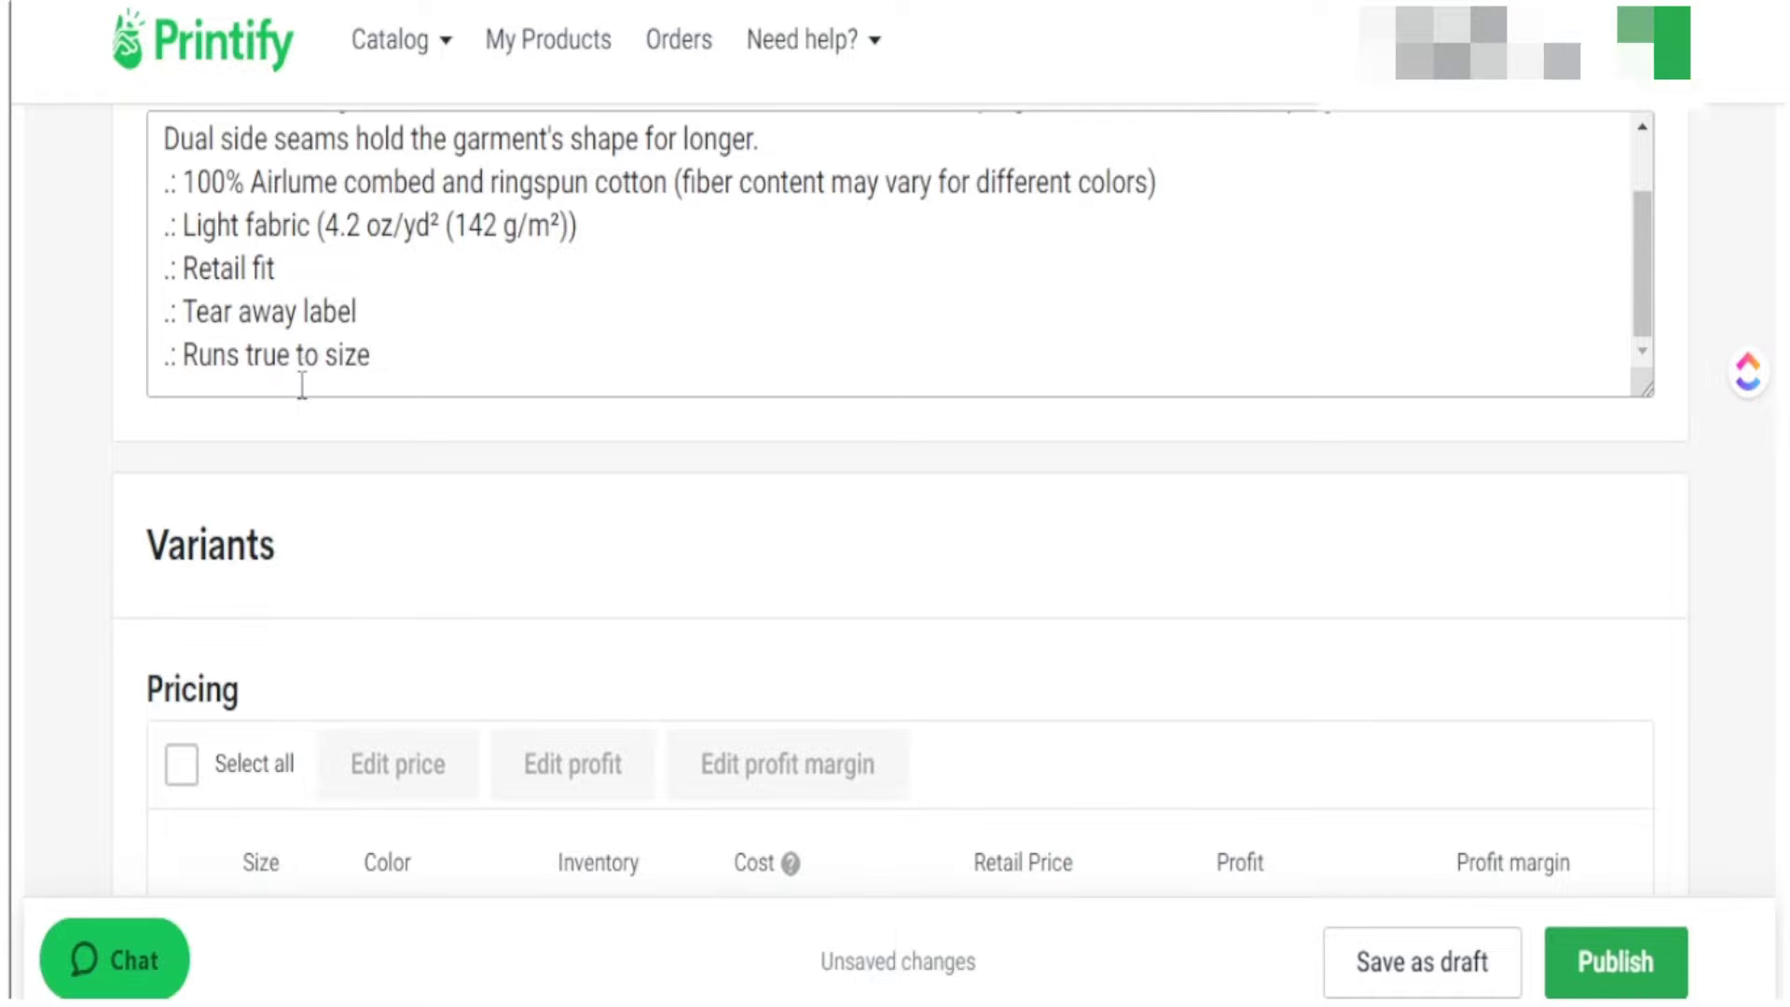
scroll(302, 381, down, 6)
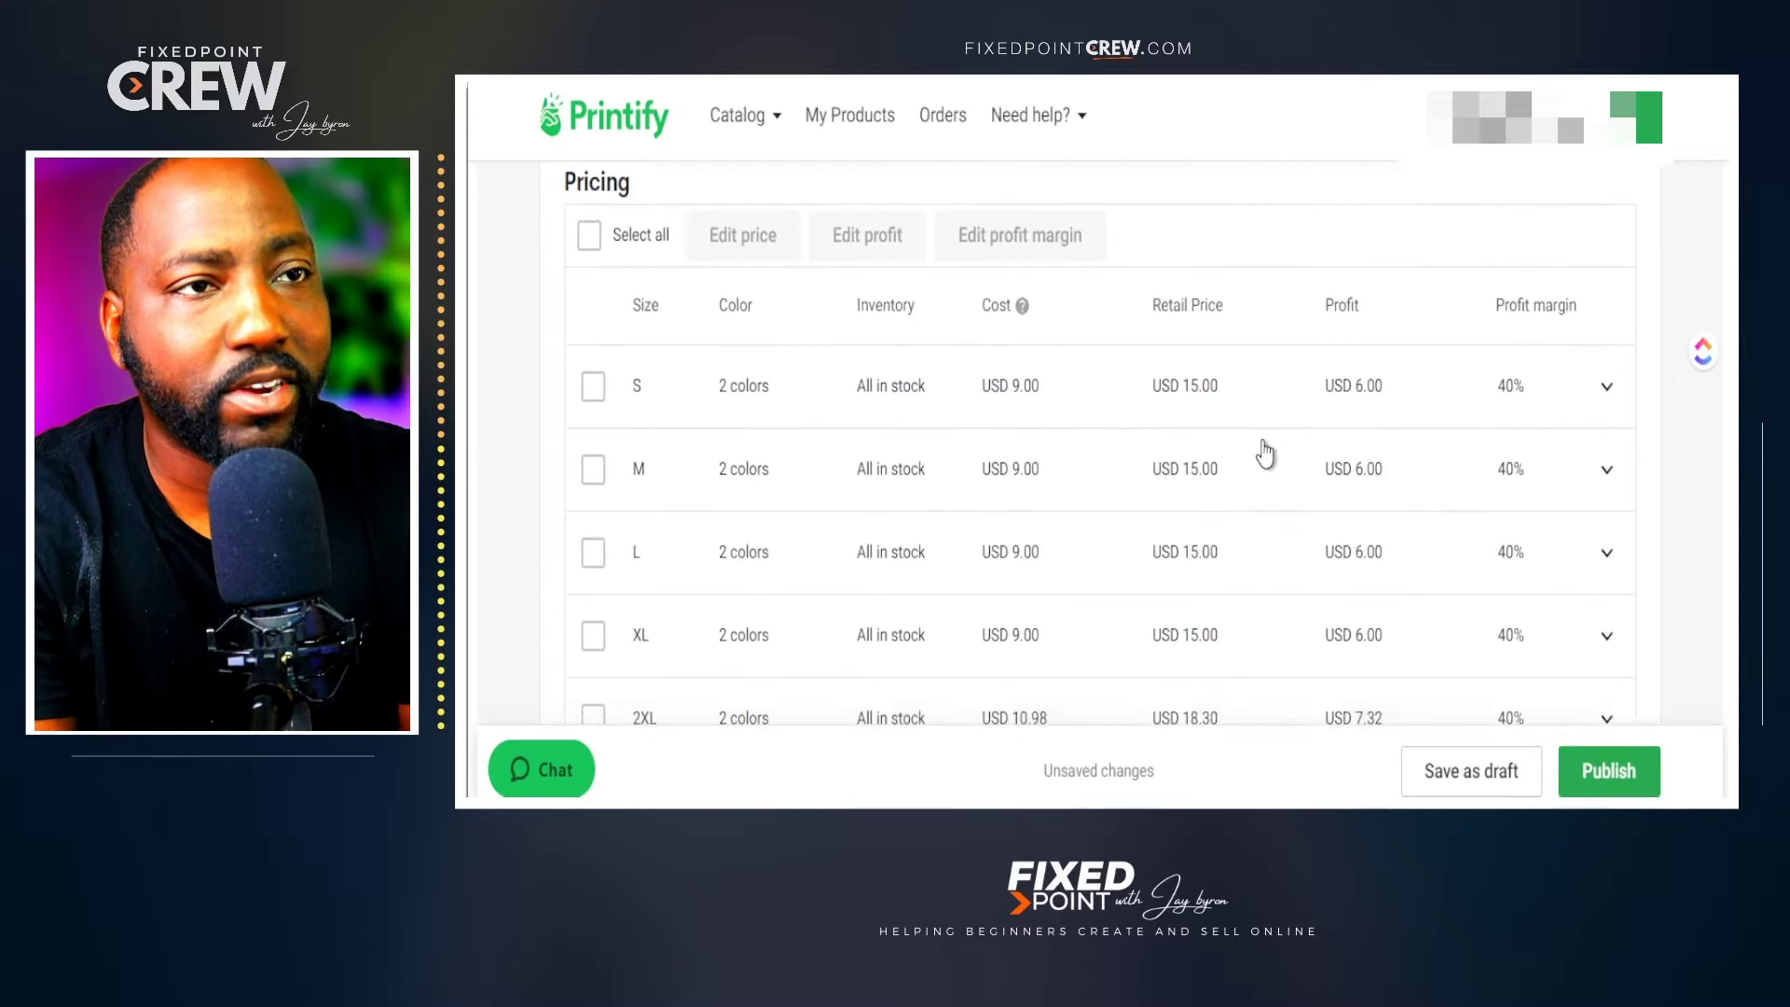
scroll(887, 428, down, 8)
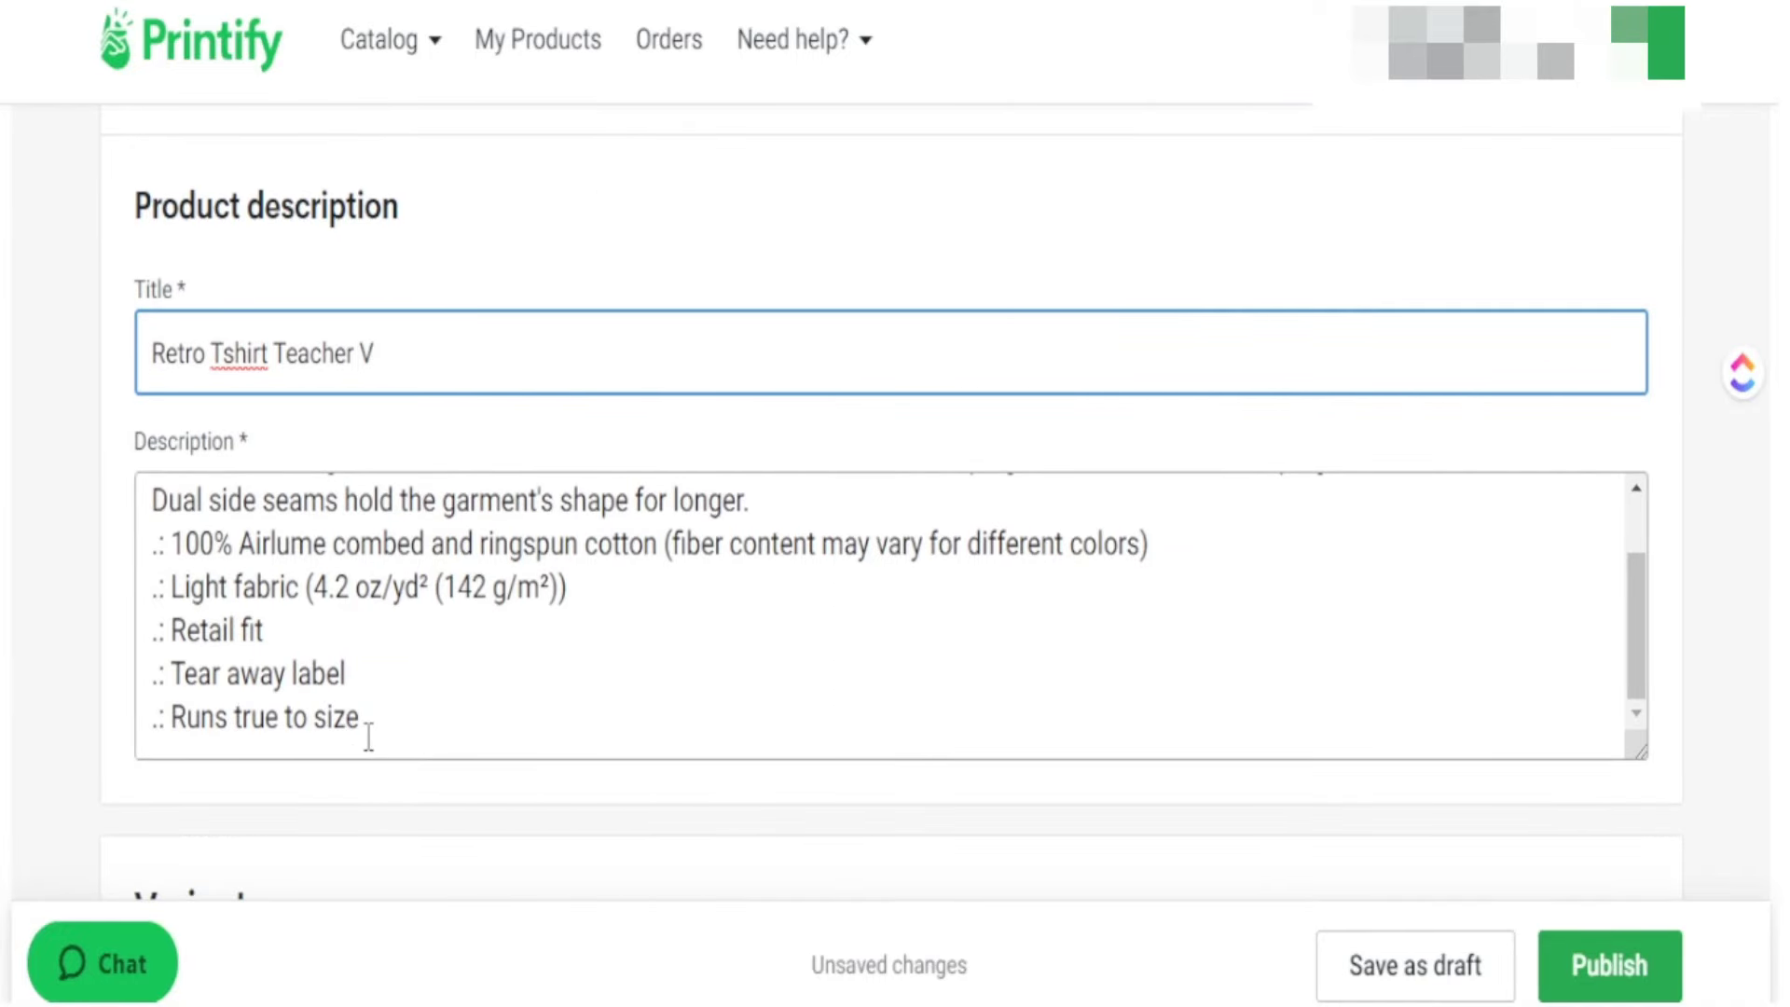
click(370, 739)
scroll(266, 648, down, 5)
scroll(367, 508, up, 3)
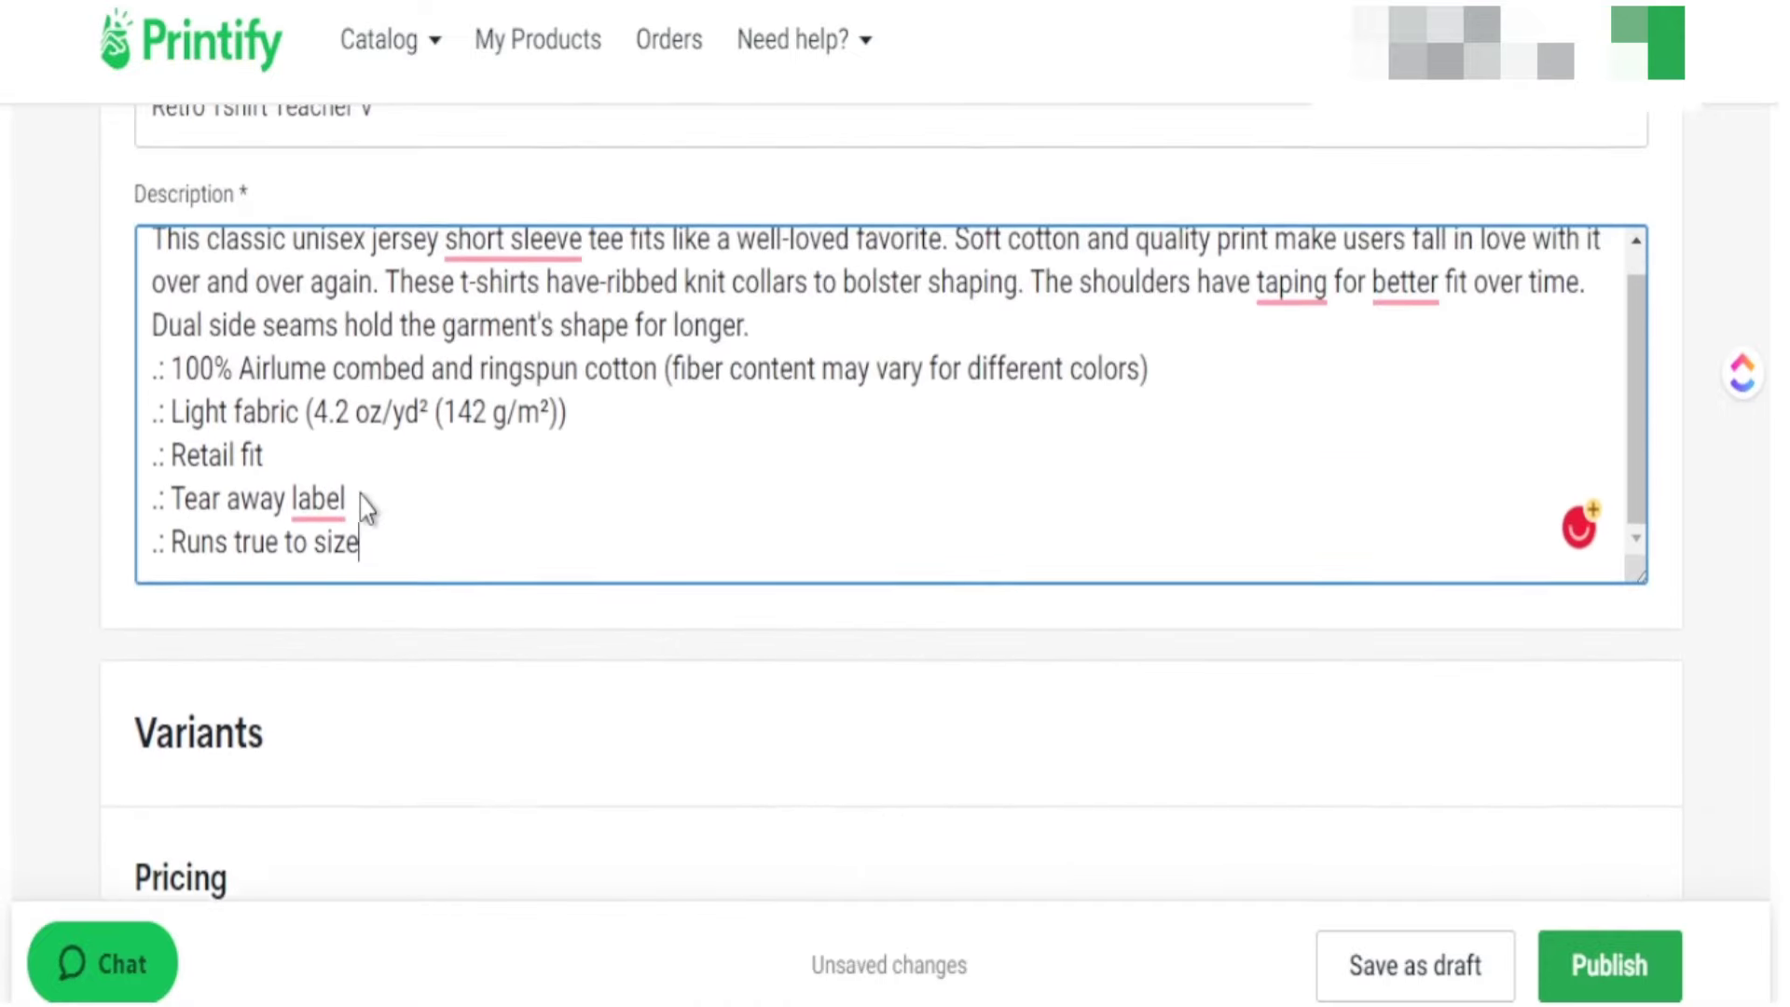
drag(380, 619, 153, 317)
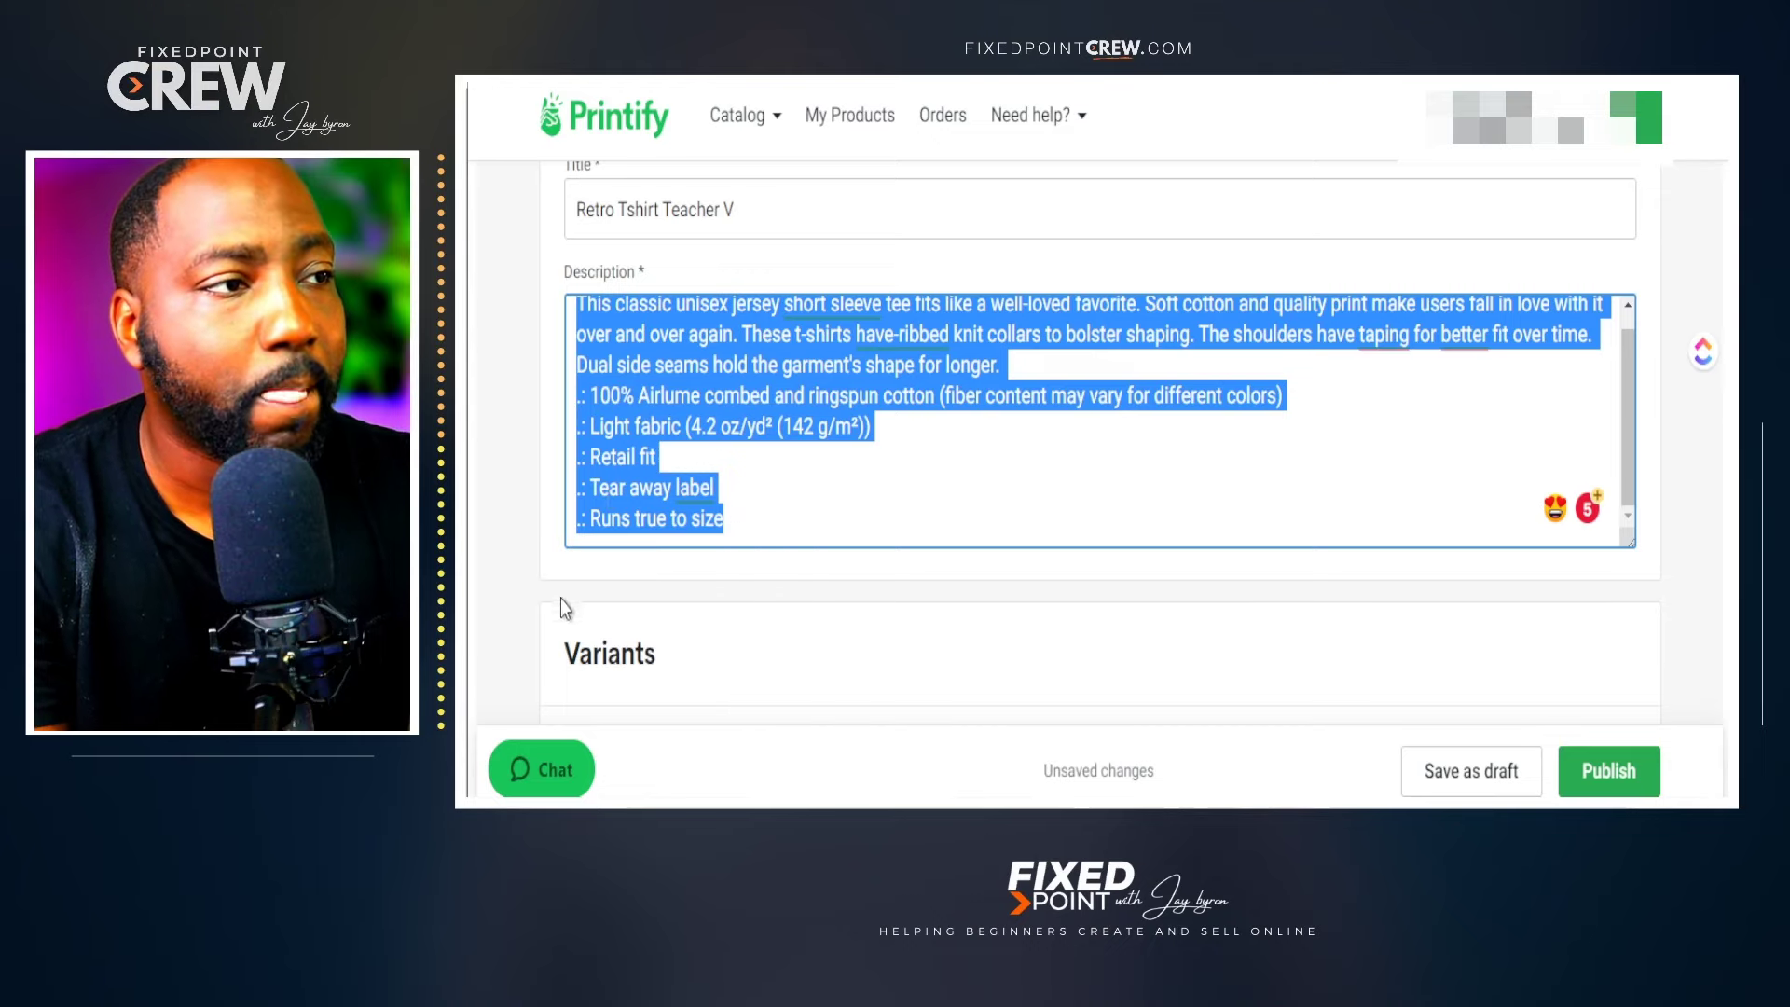
Apply a new profit margin to all 12 shirt variants in the pricing table.
scroll(562, 602, down, 5)
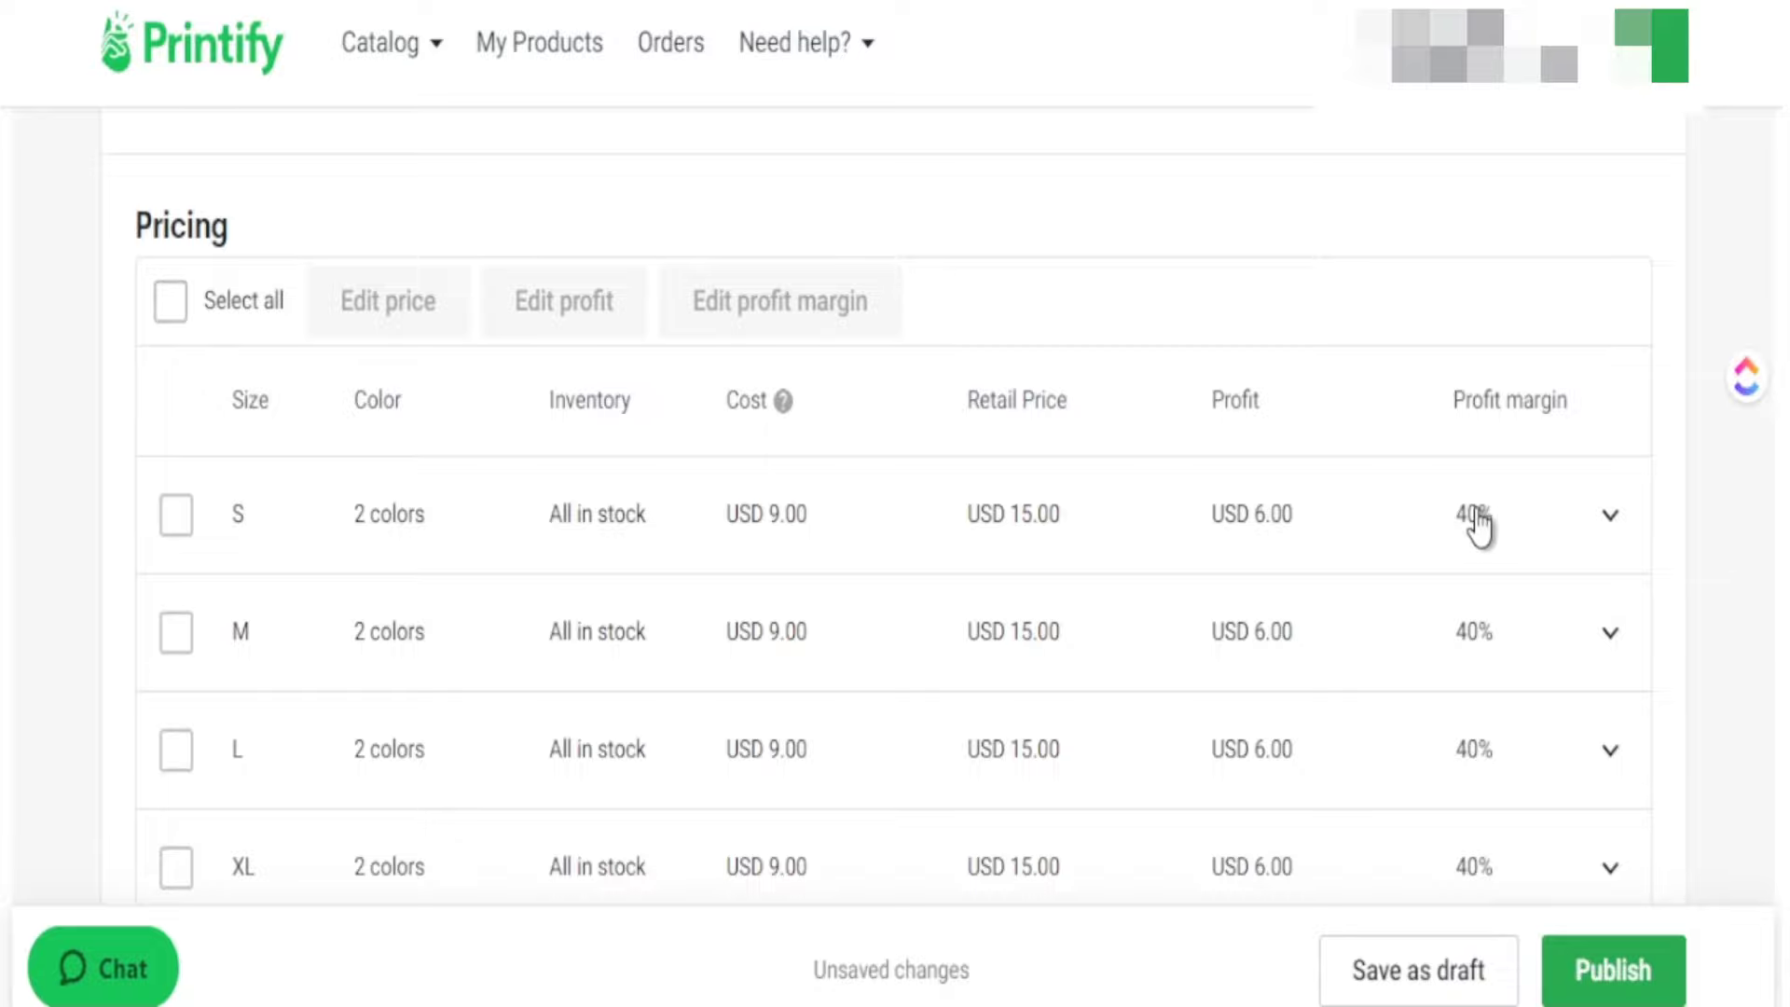
click(171, 301)
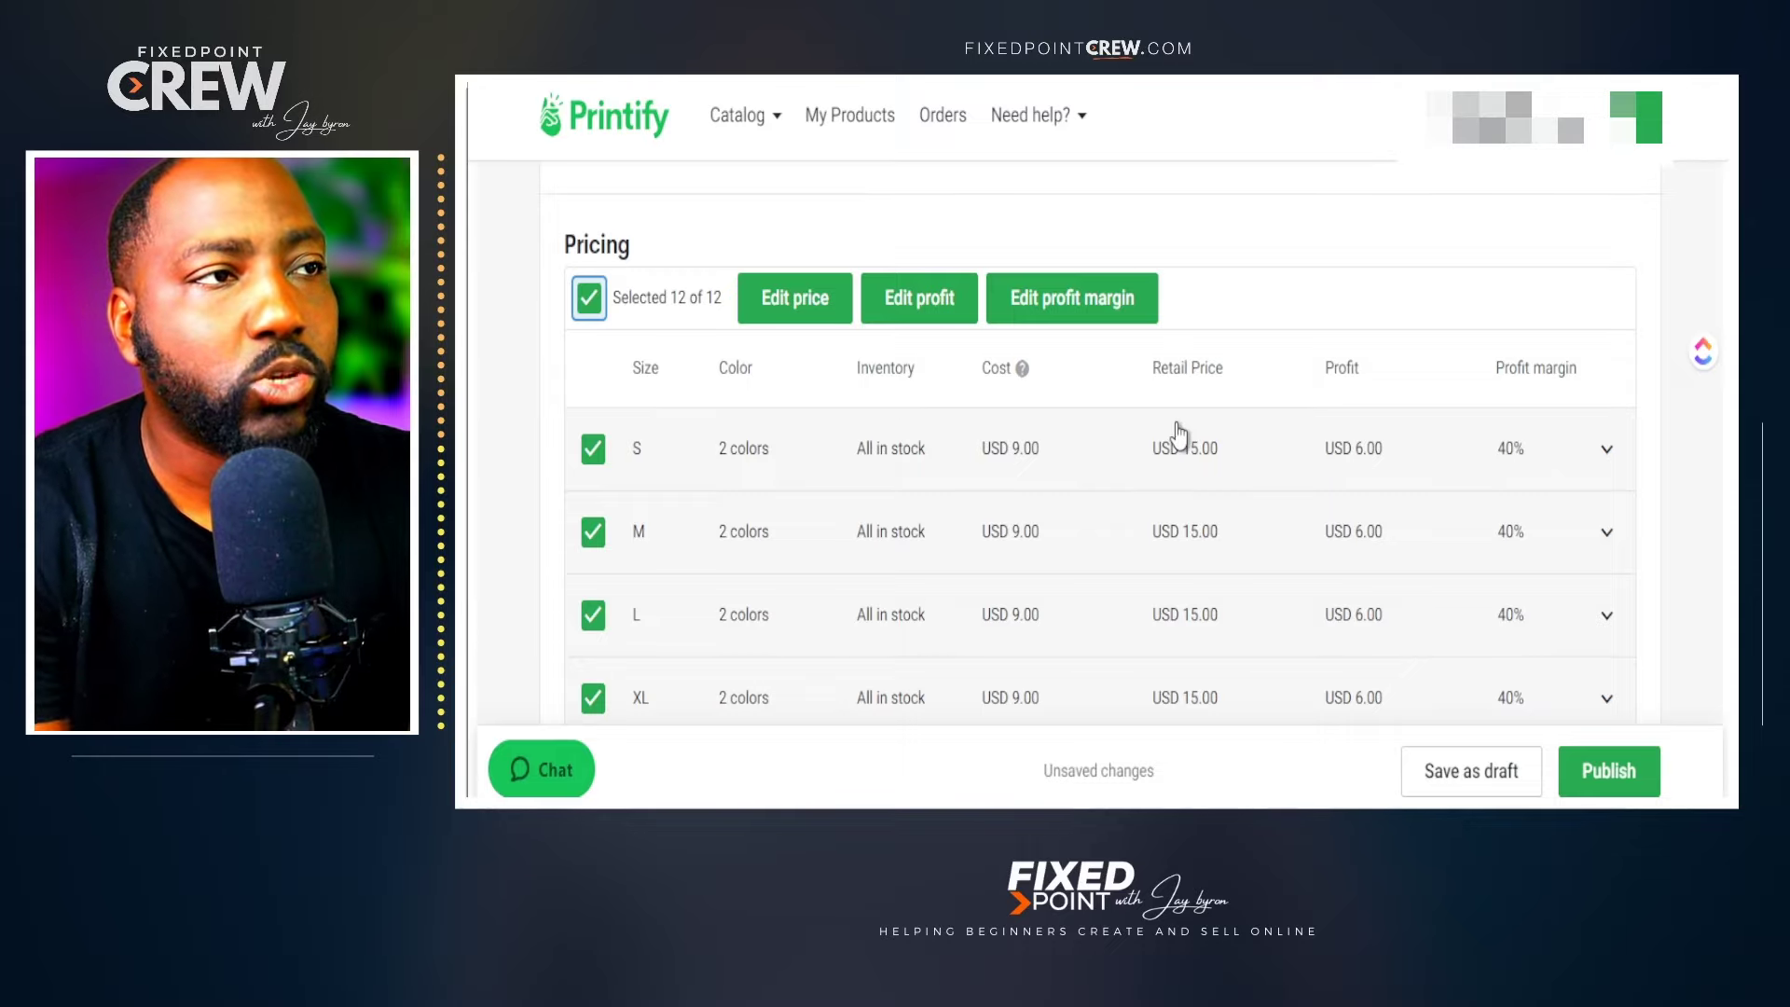
click(1044, 312)
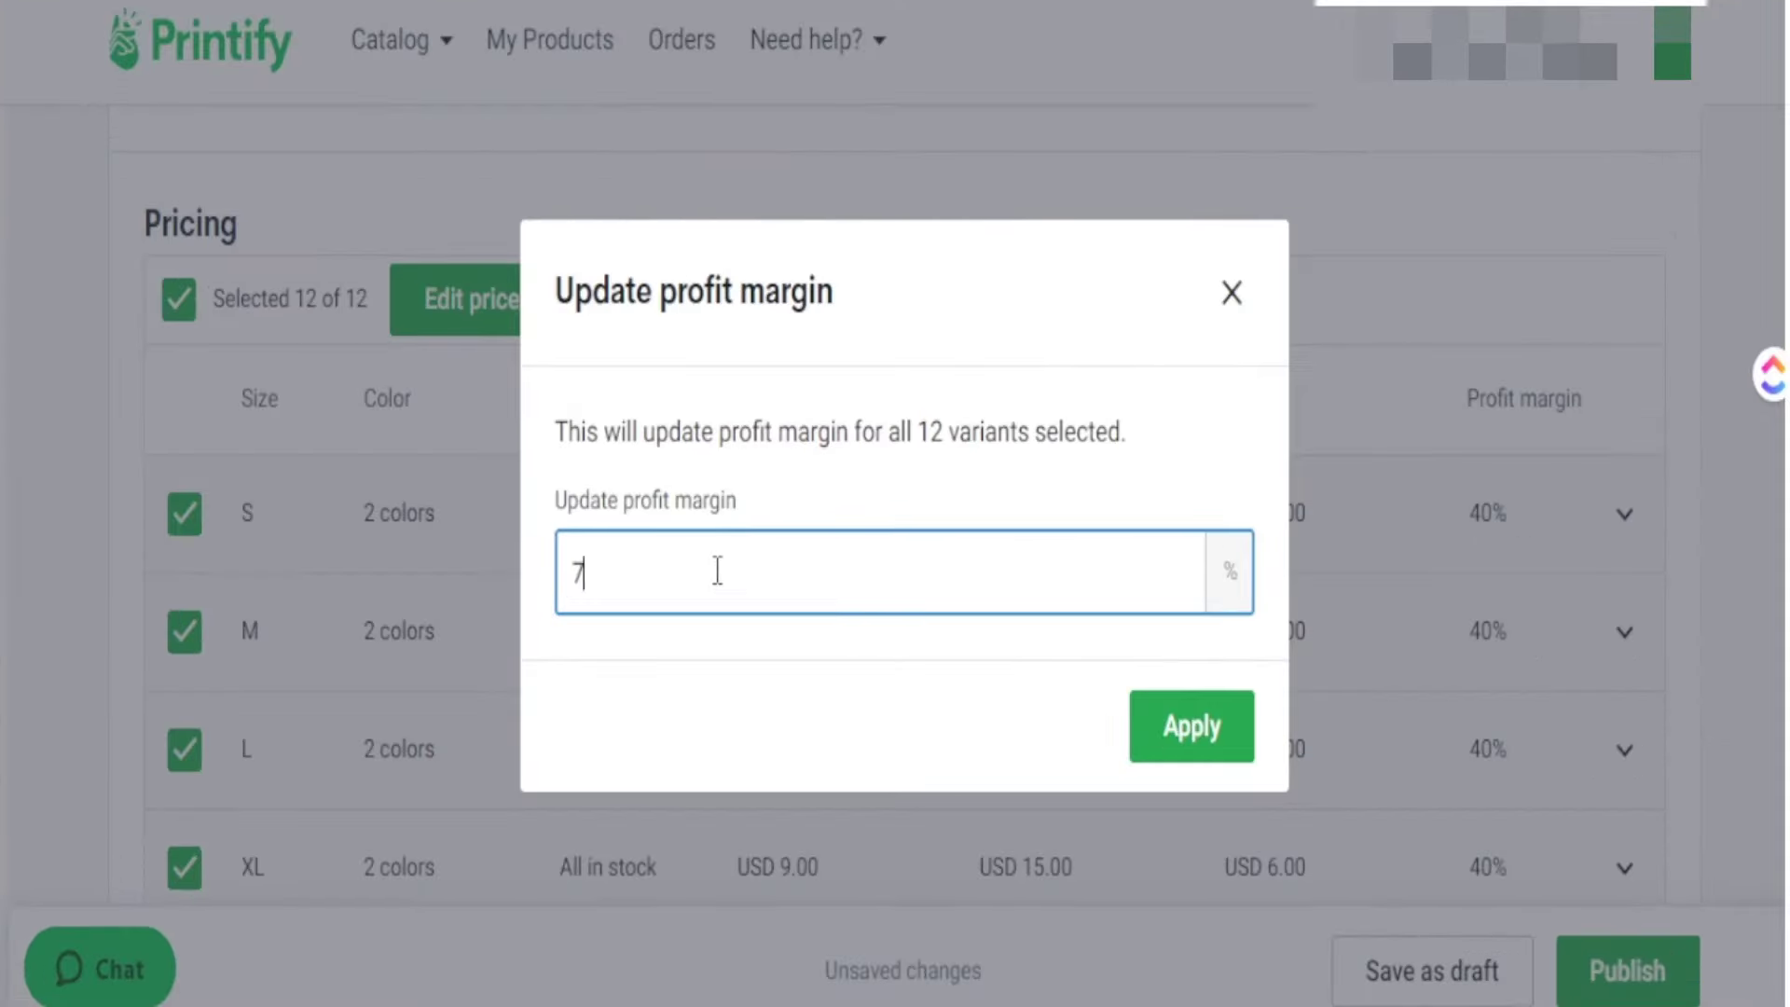
click(1195, 746)
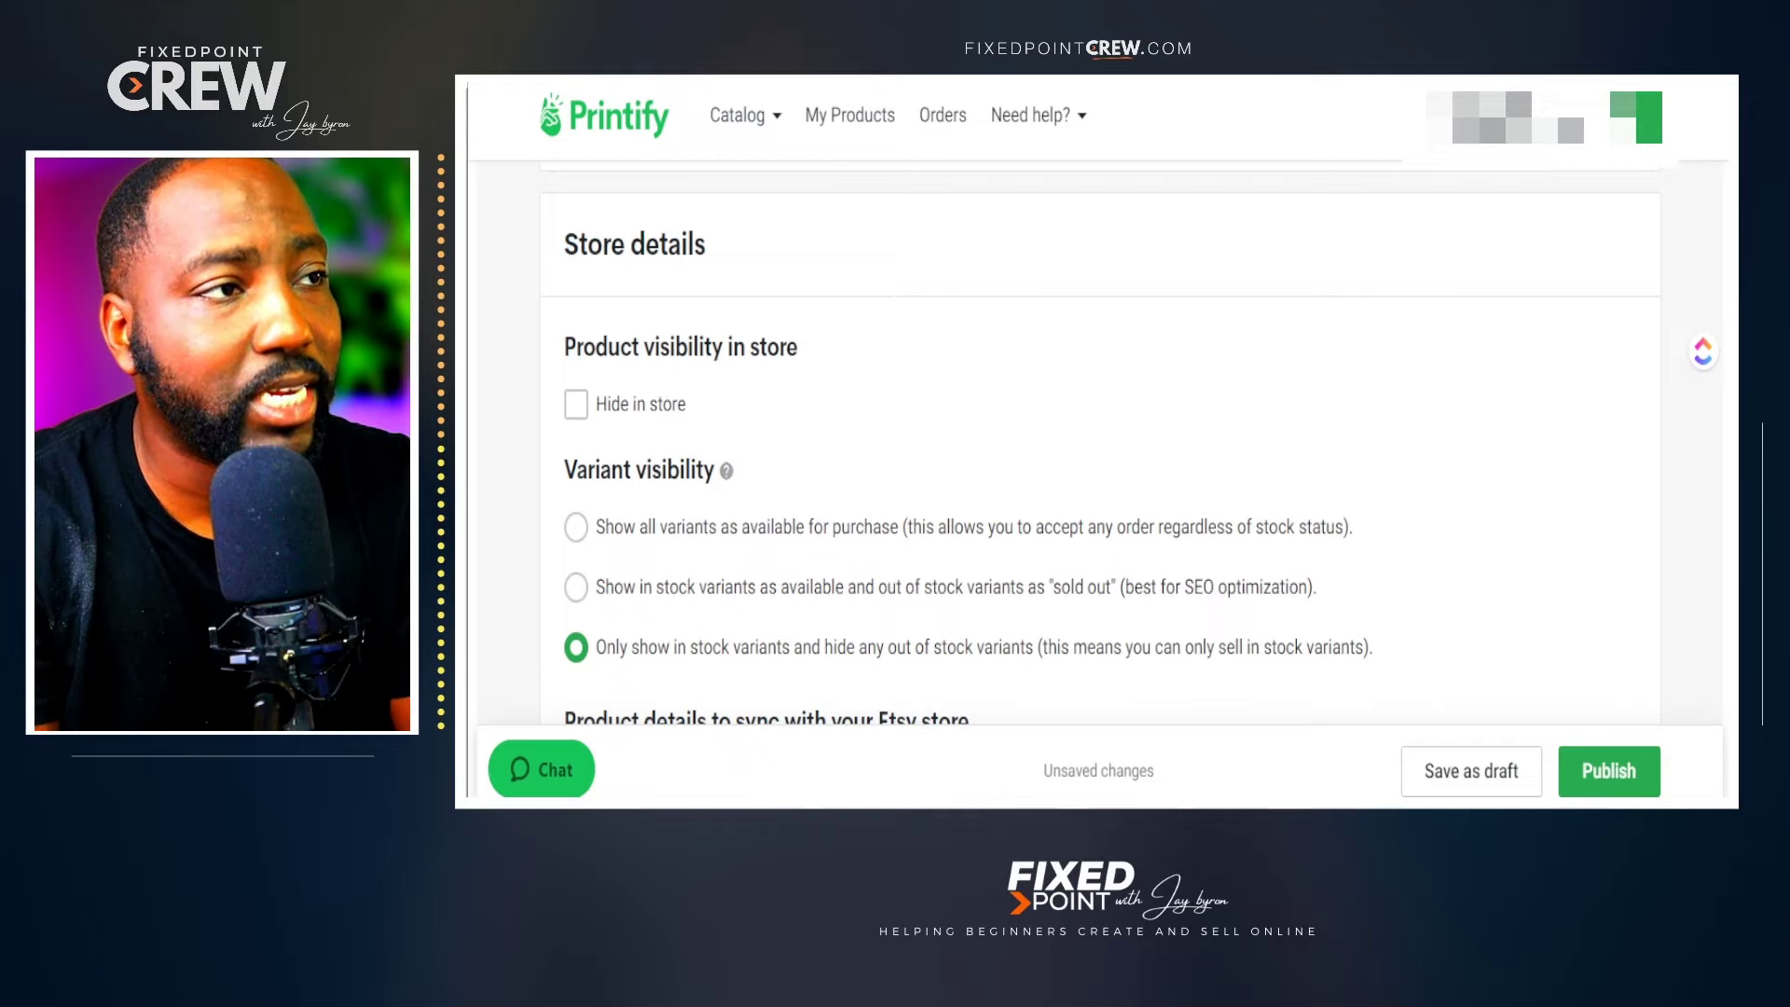
Set the product to be hidden in the store, review its mockups and description, and publish it.
click(576, 409)
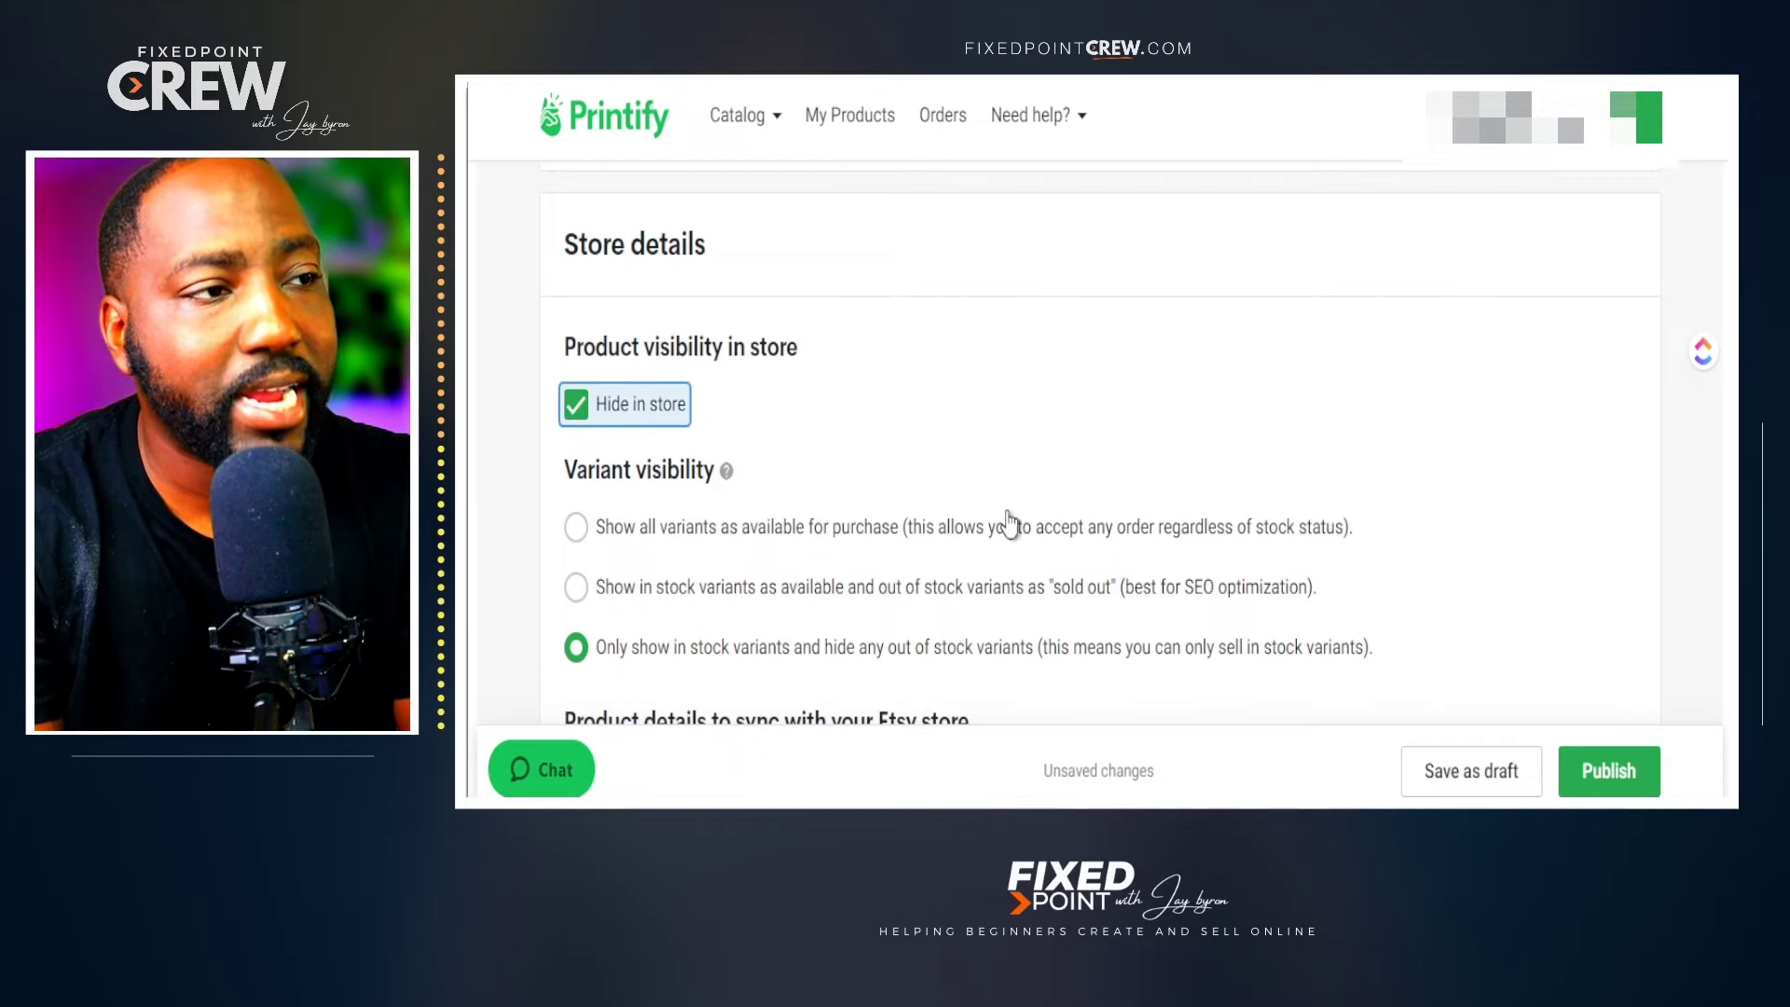
scroll(1070, 483, down, 2)
scroll(1070, 483, up, 2)
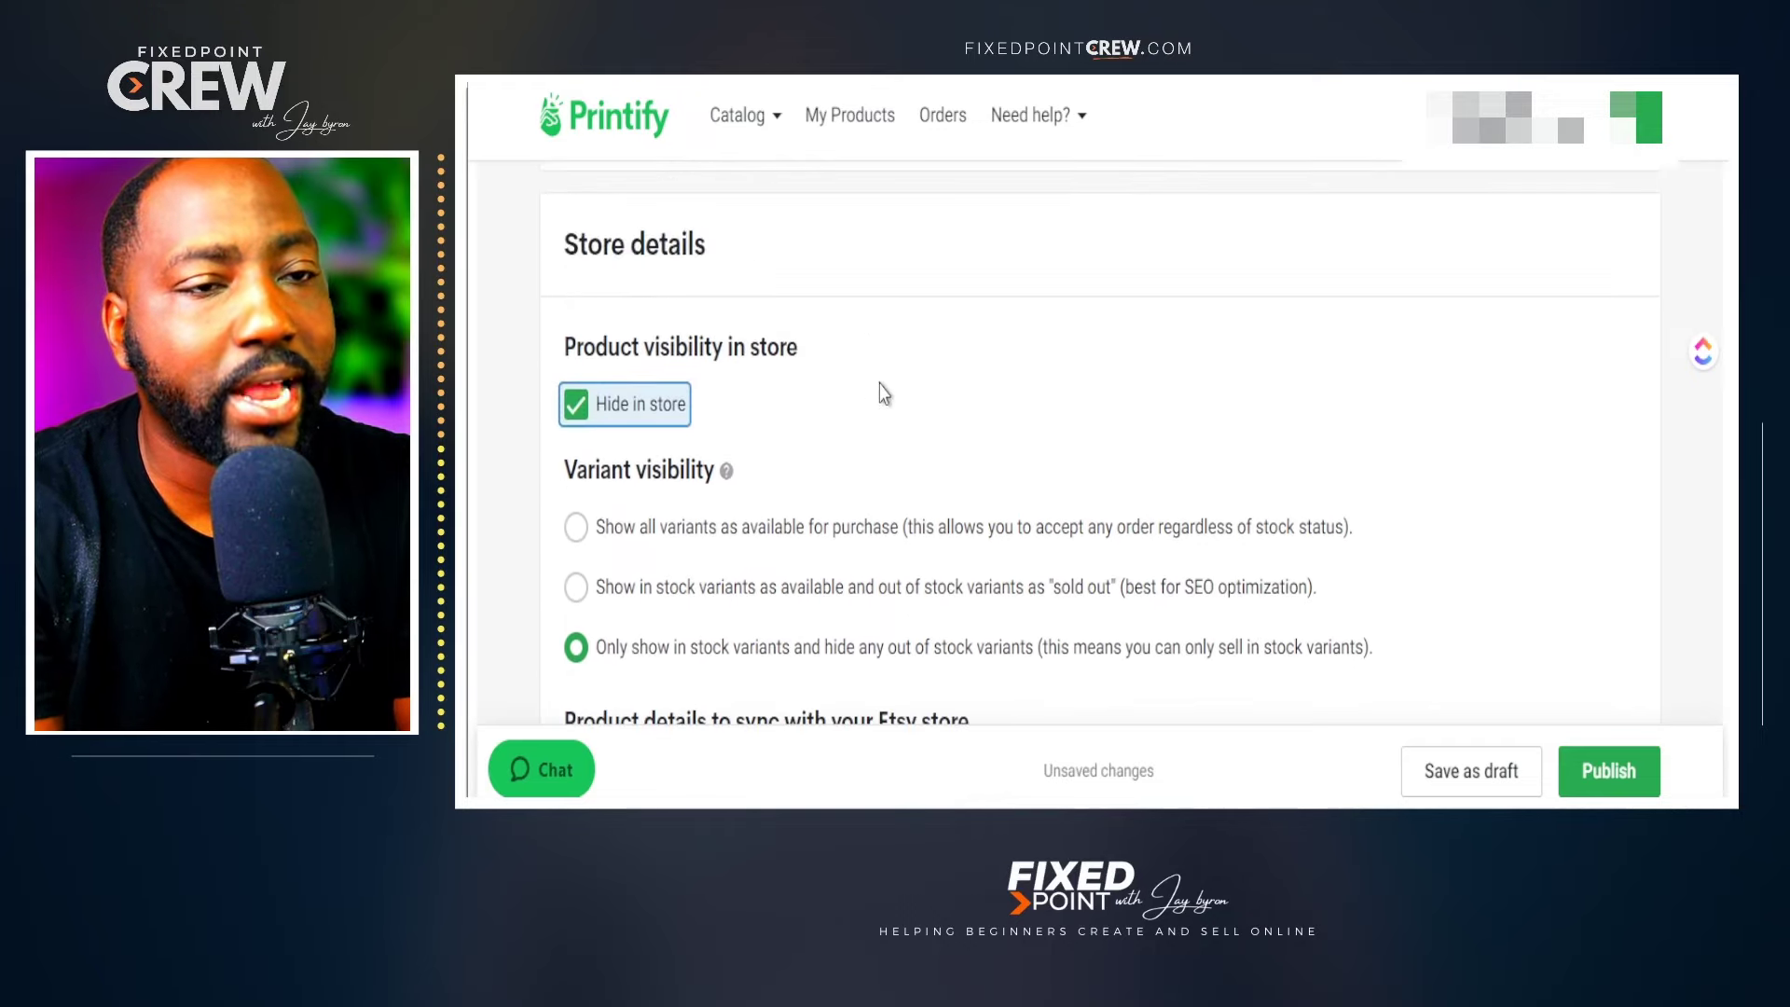
scroll(1156, 513, up, 10)
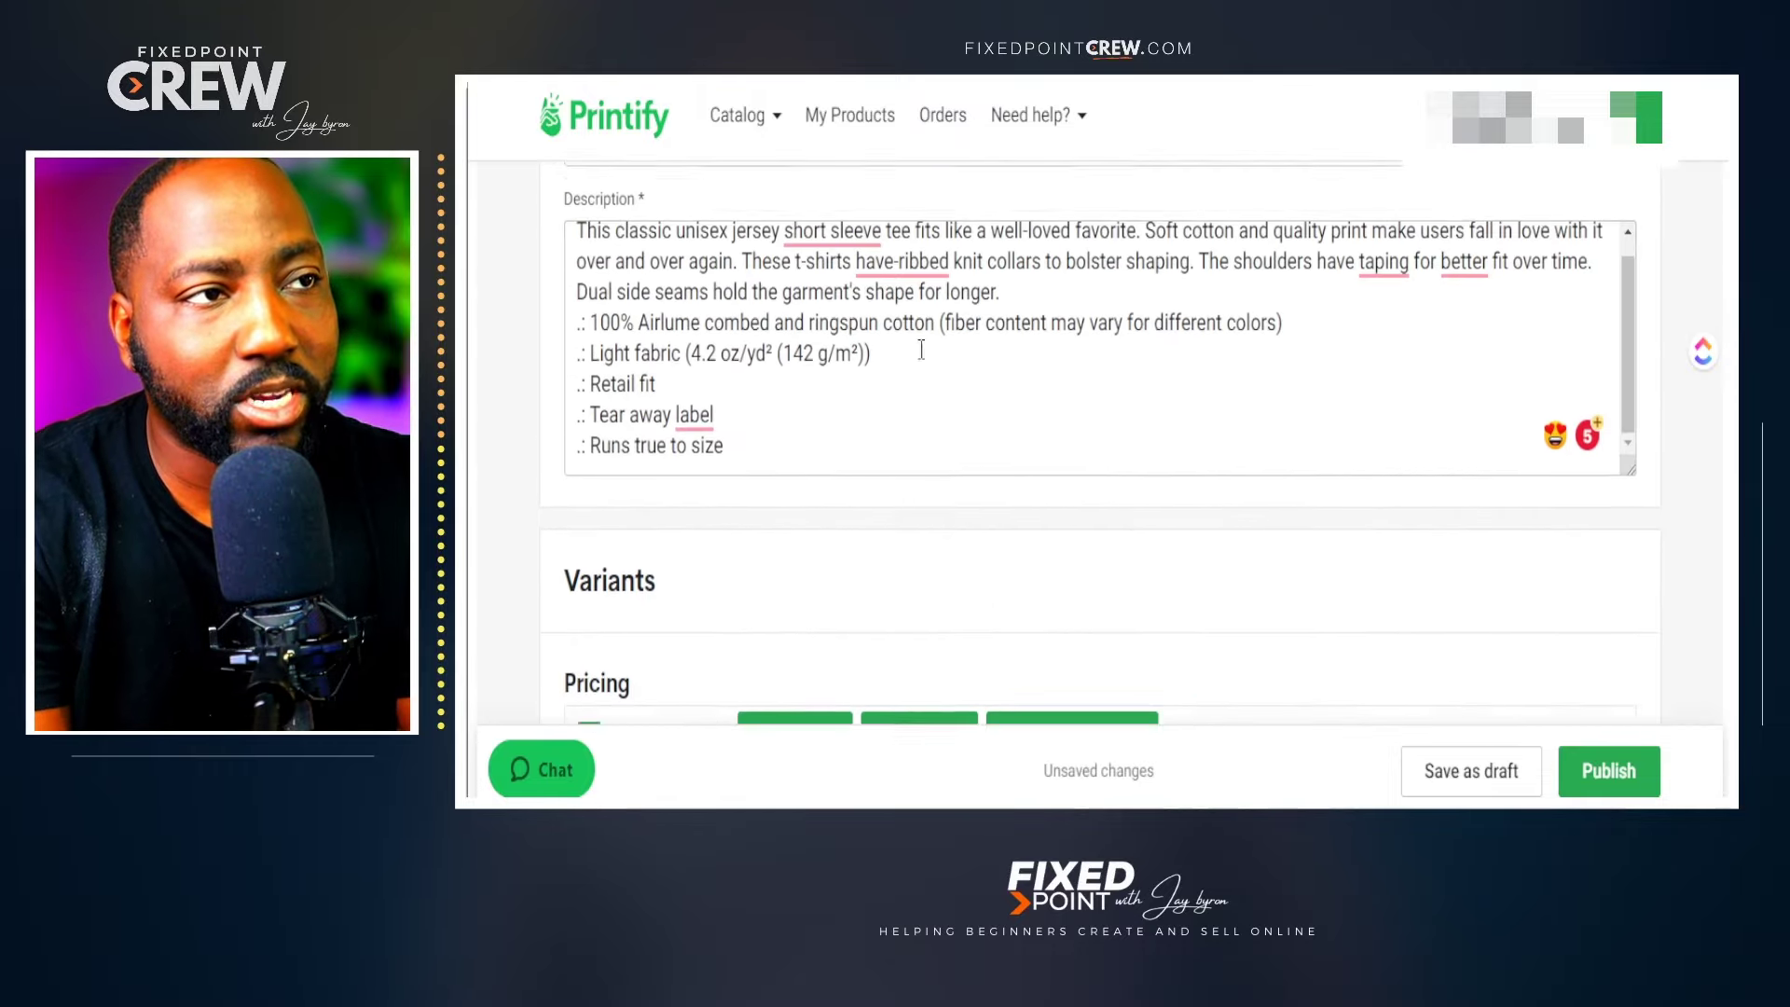
scroll(921, 350, up, 10)
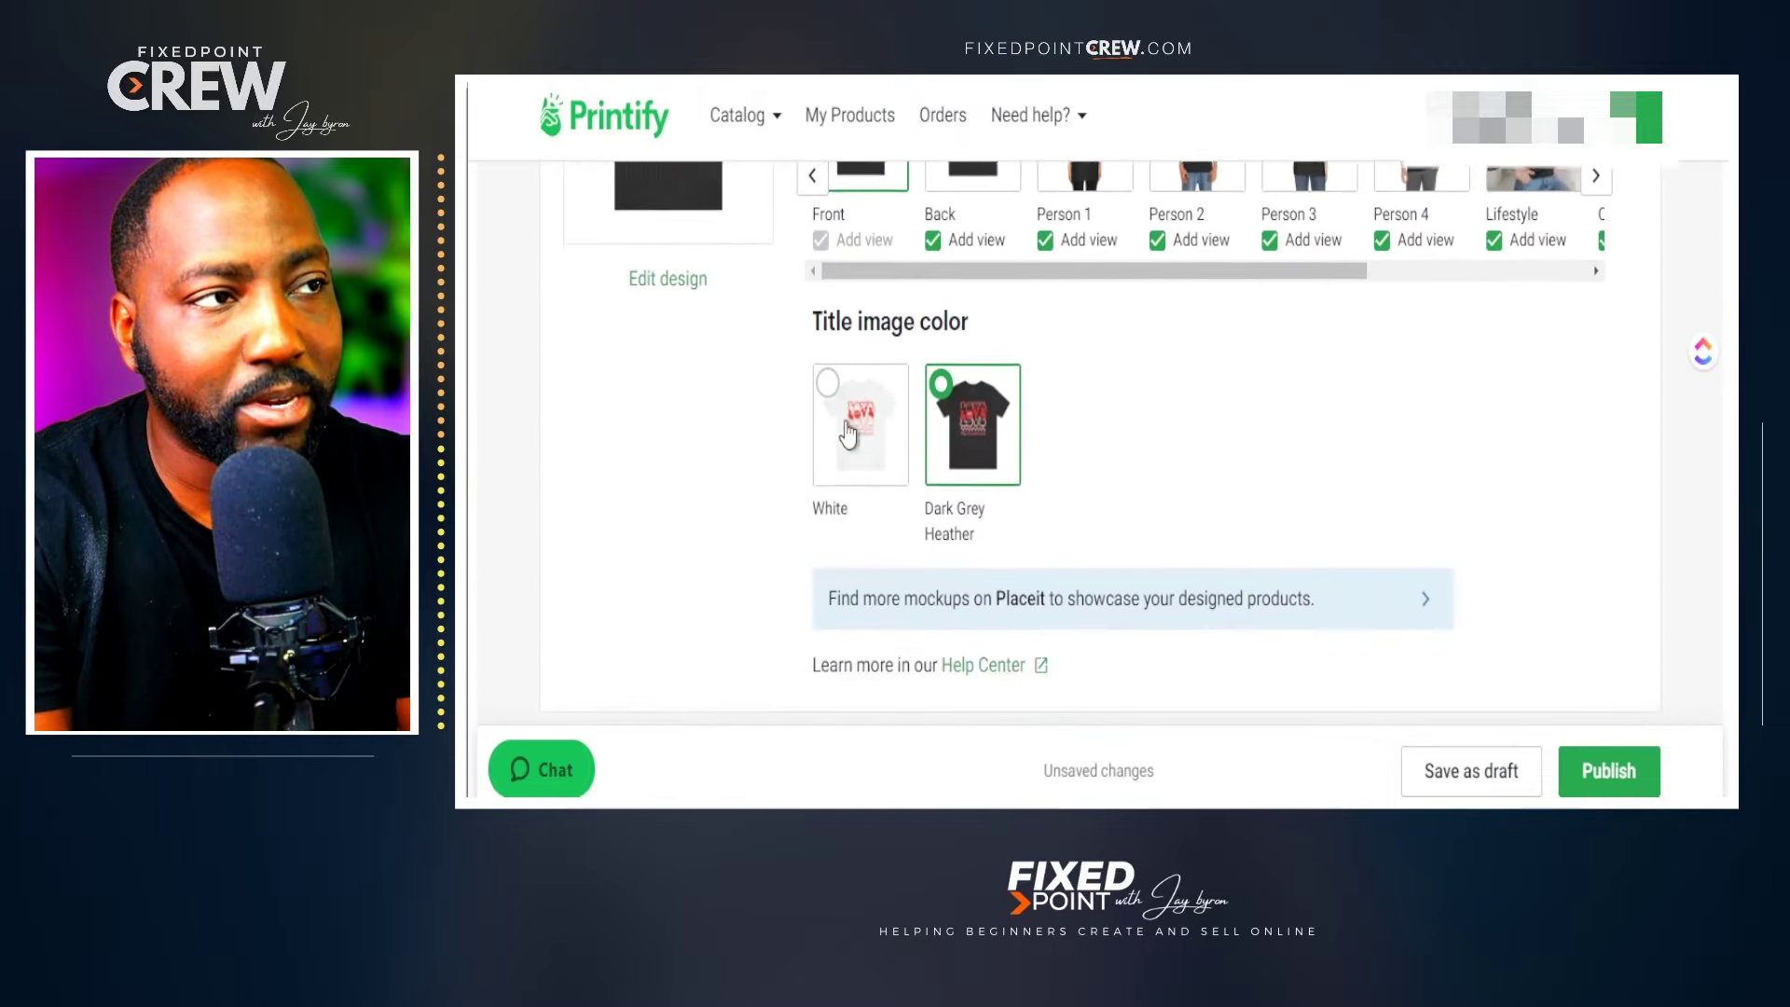
scroll(846, 434, down, 7)
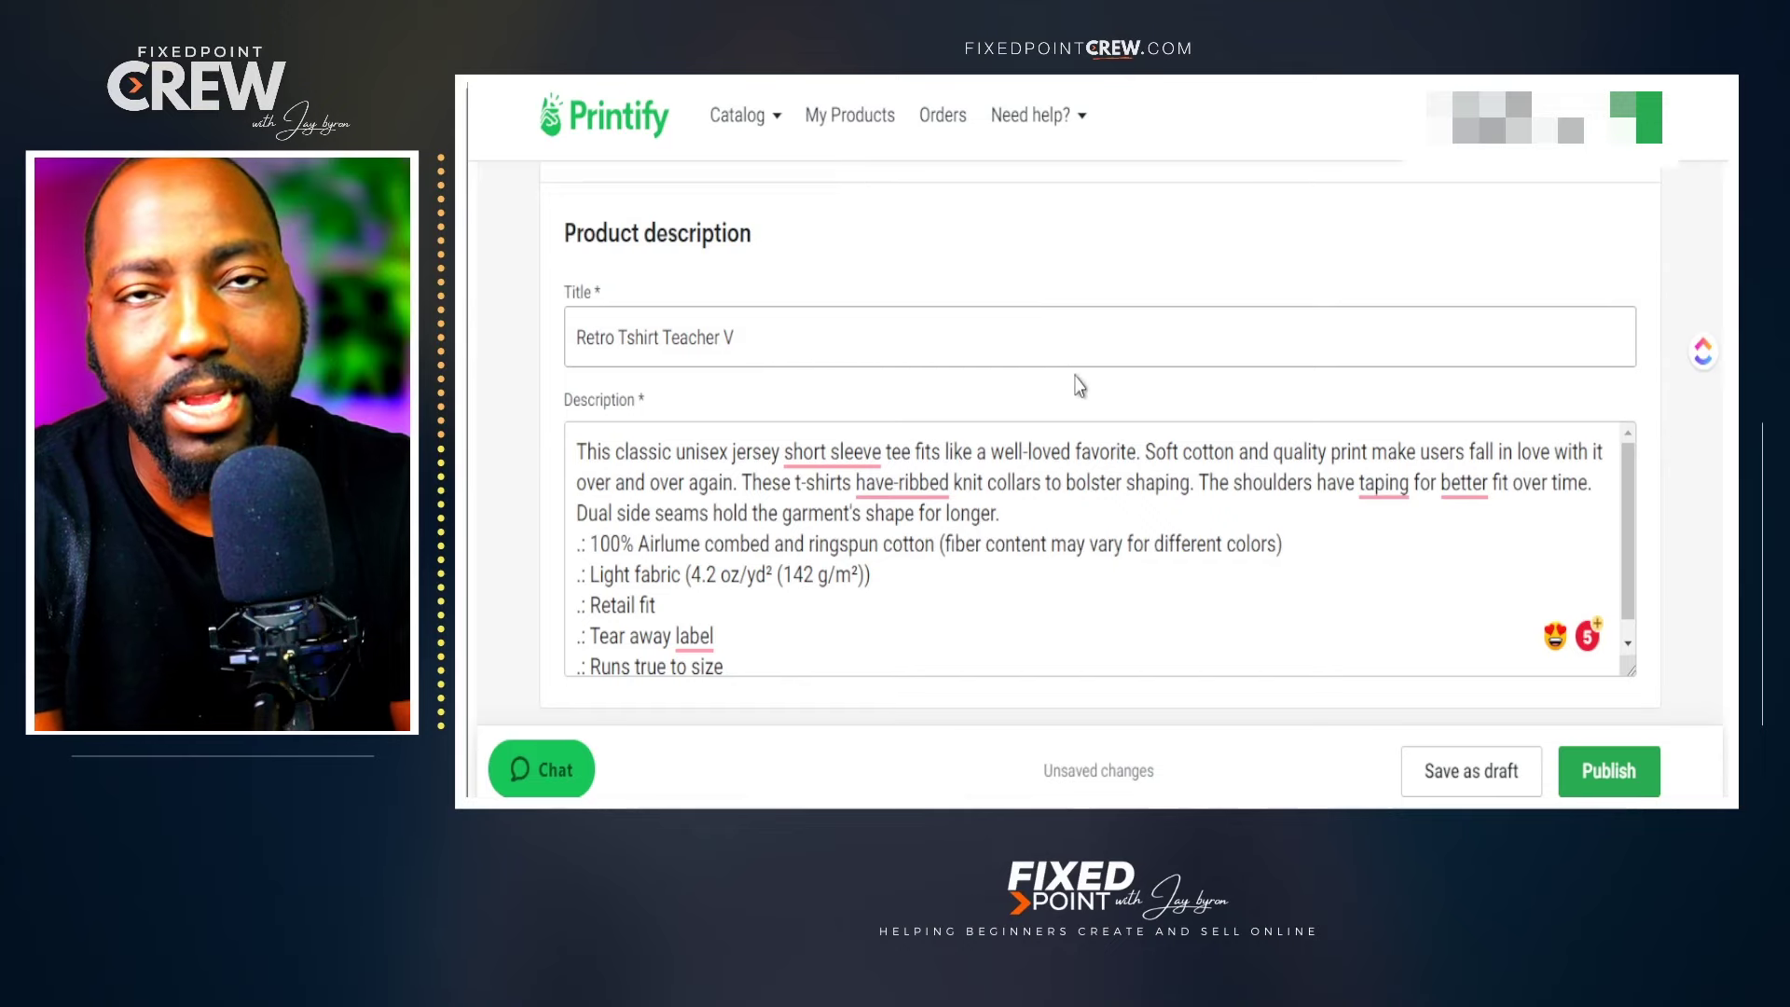
scroll(886, 433, down, 15)
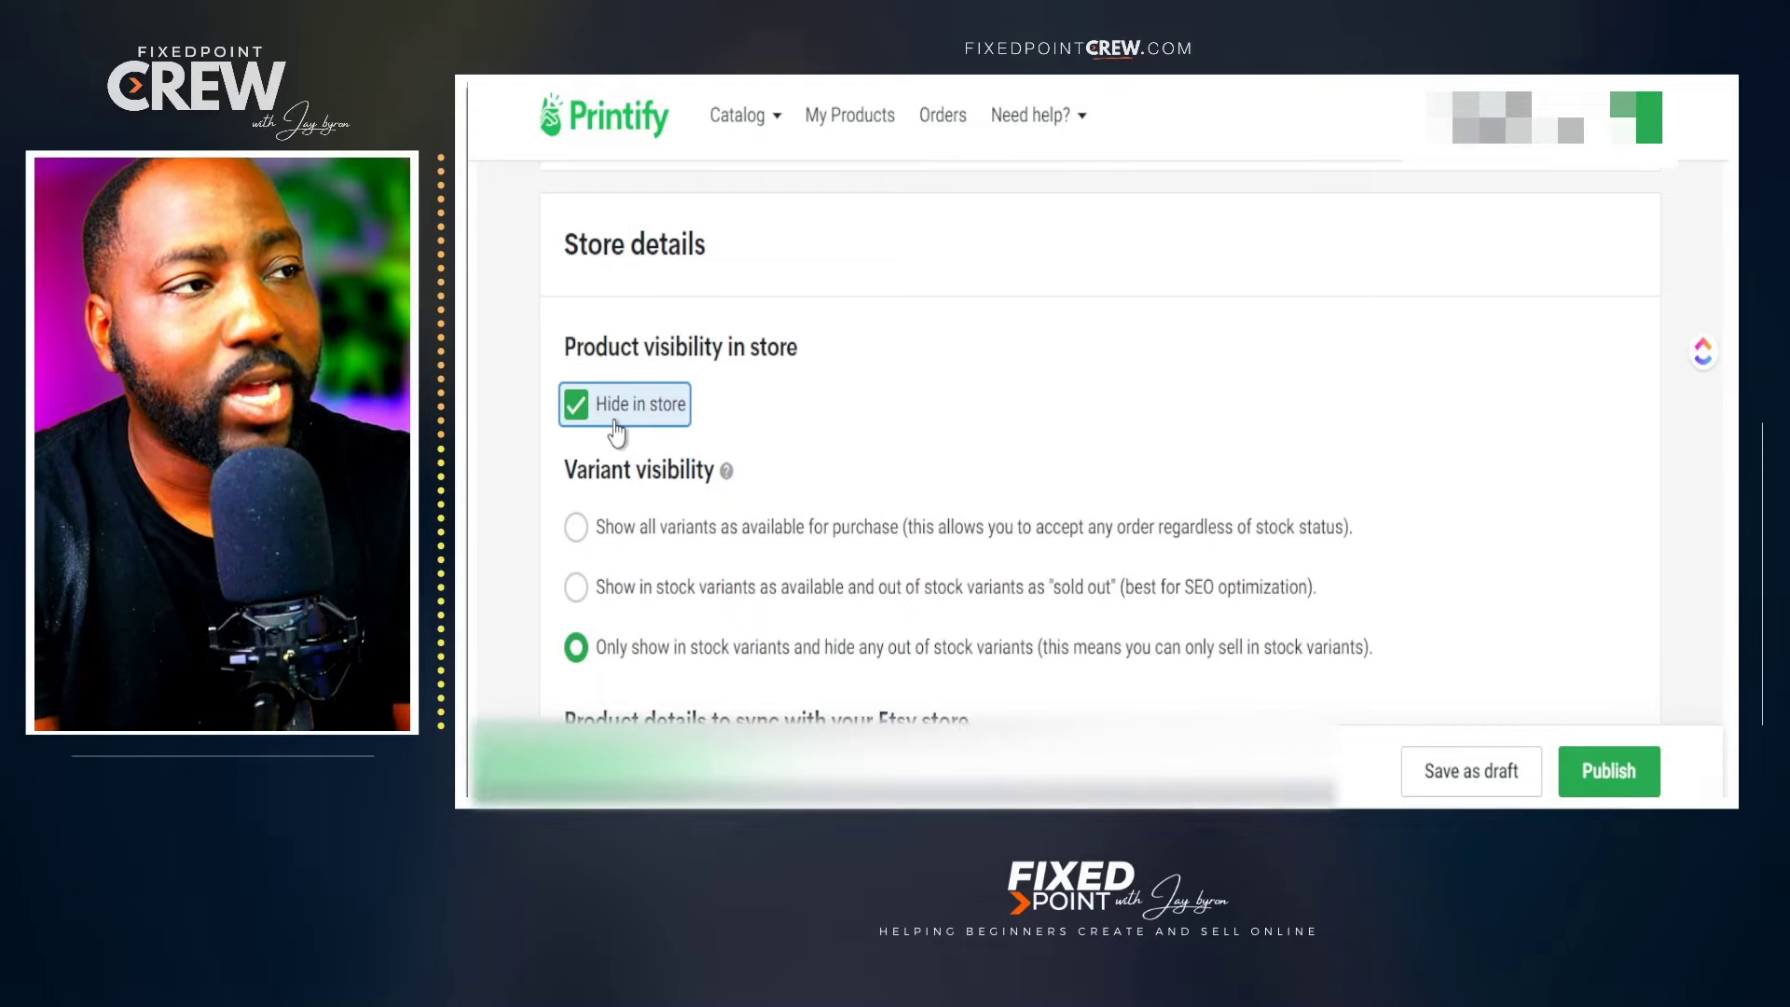
click(1604, 783)
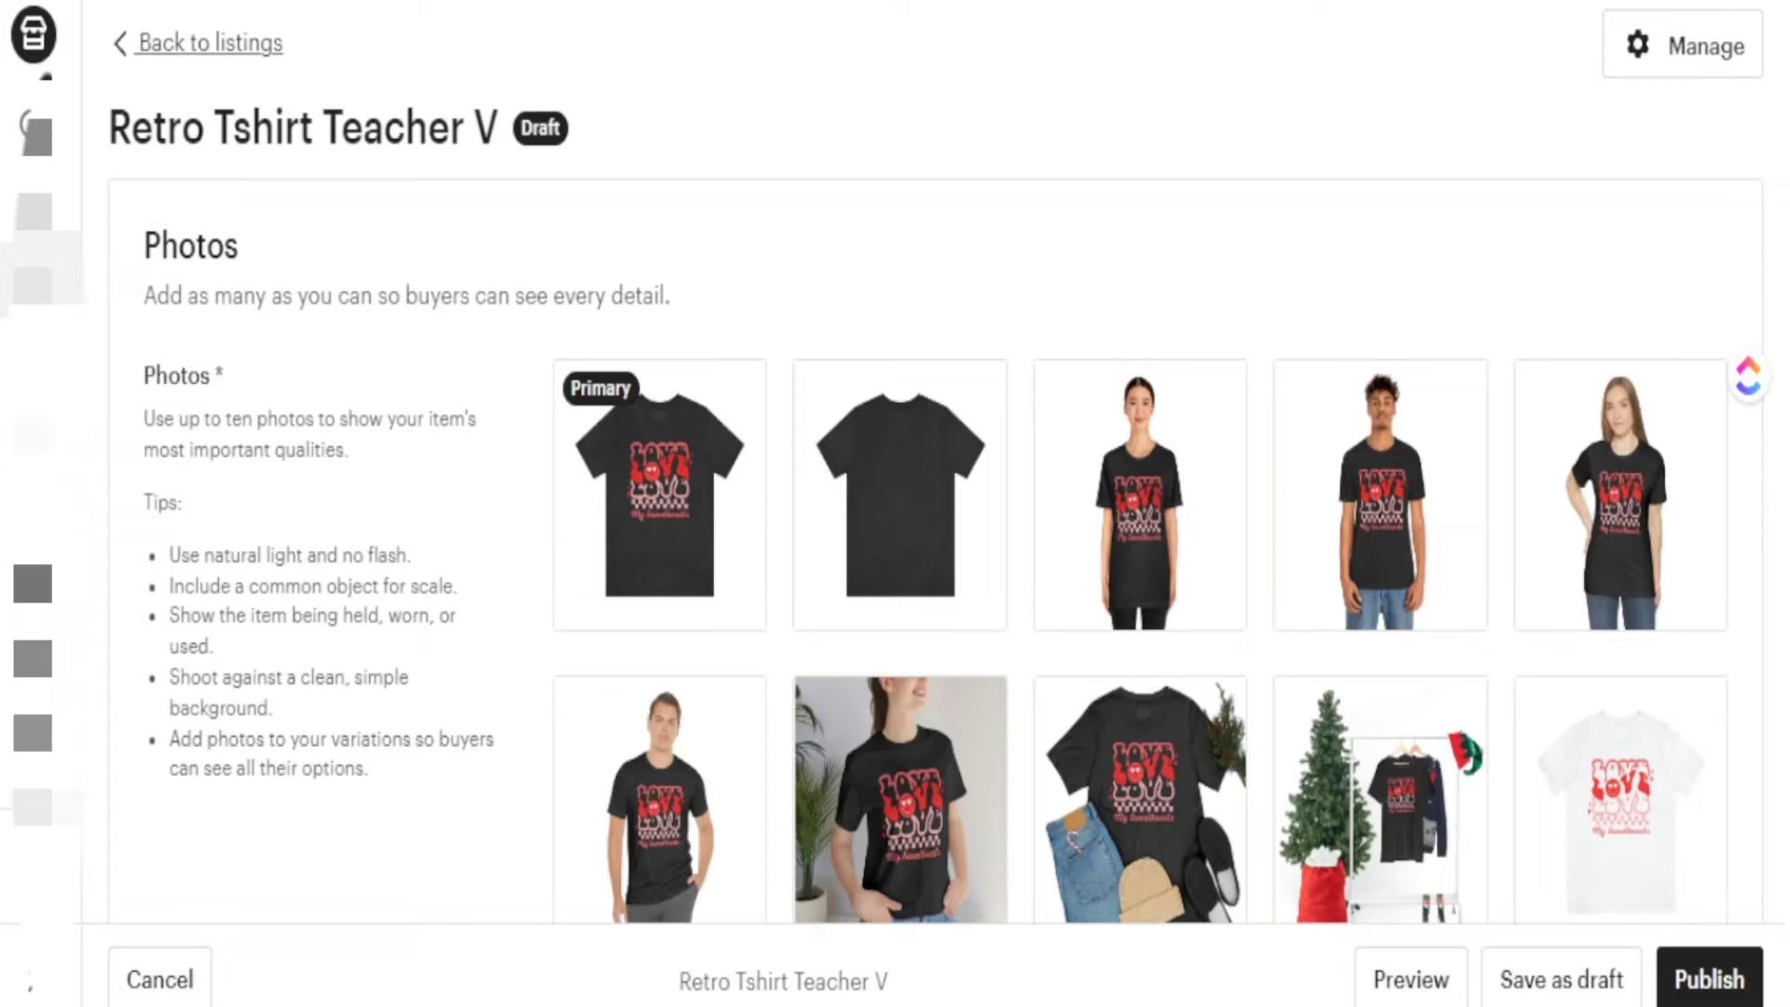
Switch to the Etsy draft listing and look through its photos, thumbnail and video sections.
mouse_move(938, 448)
scroll(659, 494, down, 2)
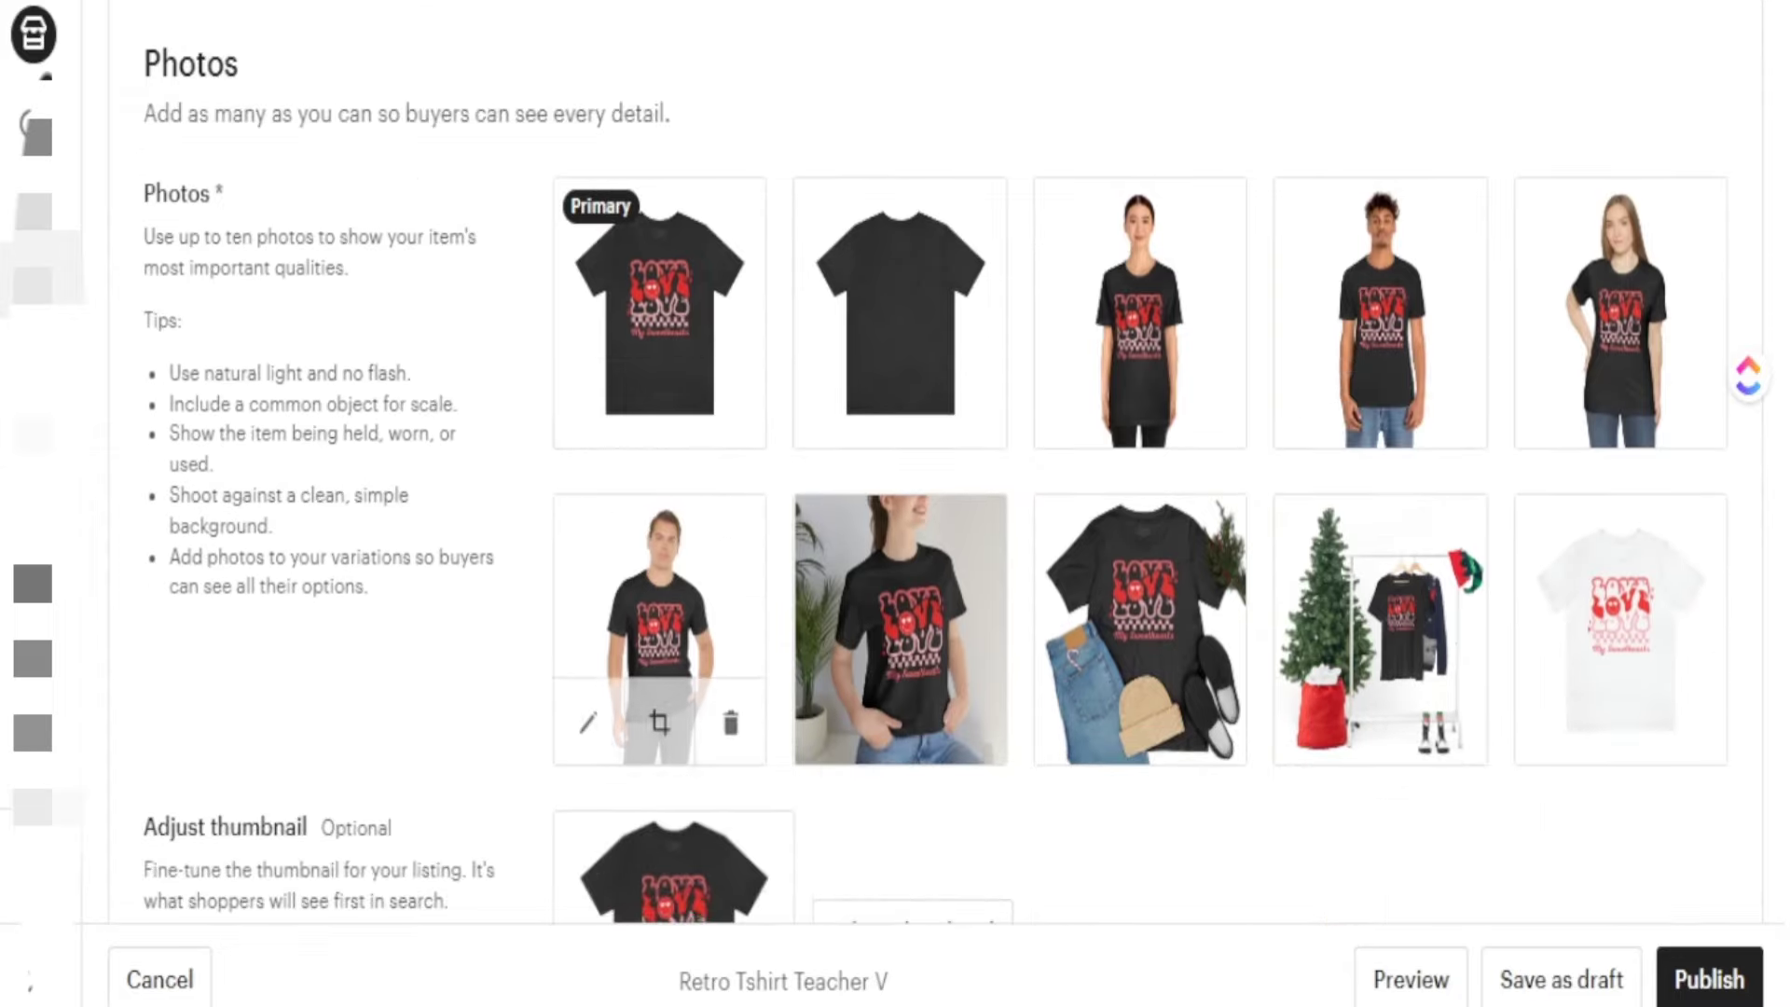
scroll(900, 652, down, 7)
scroll(932, 503, up, 4)
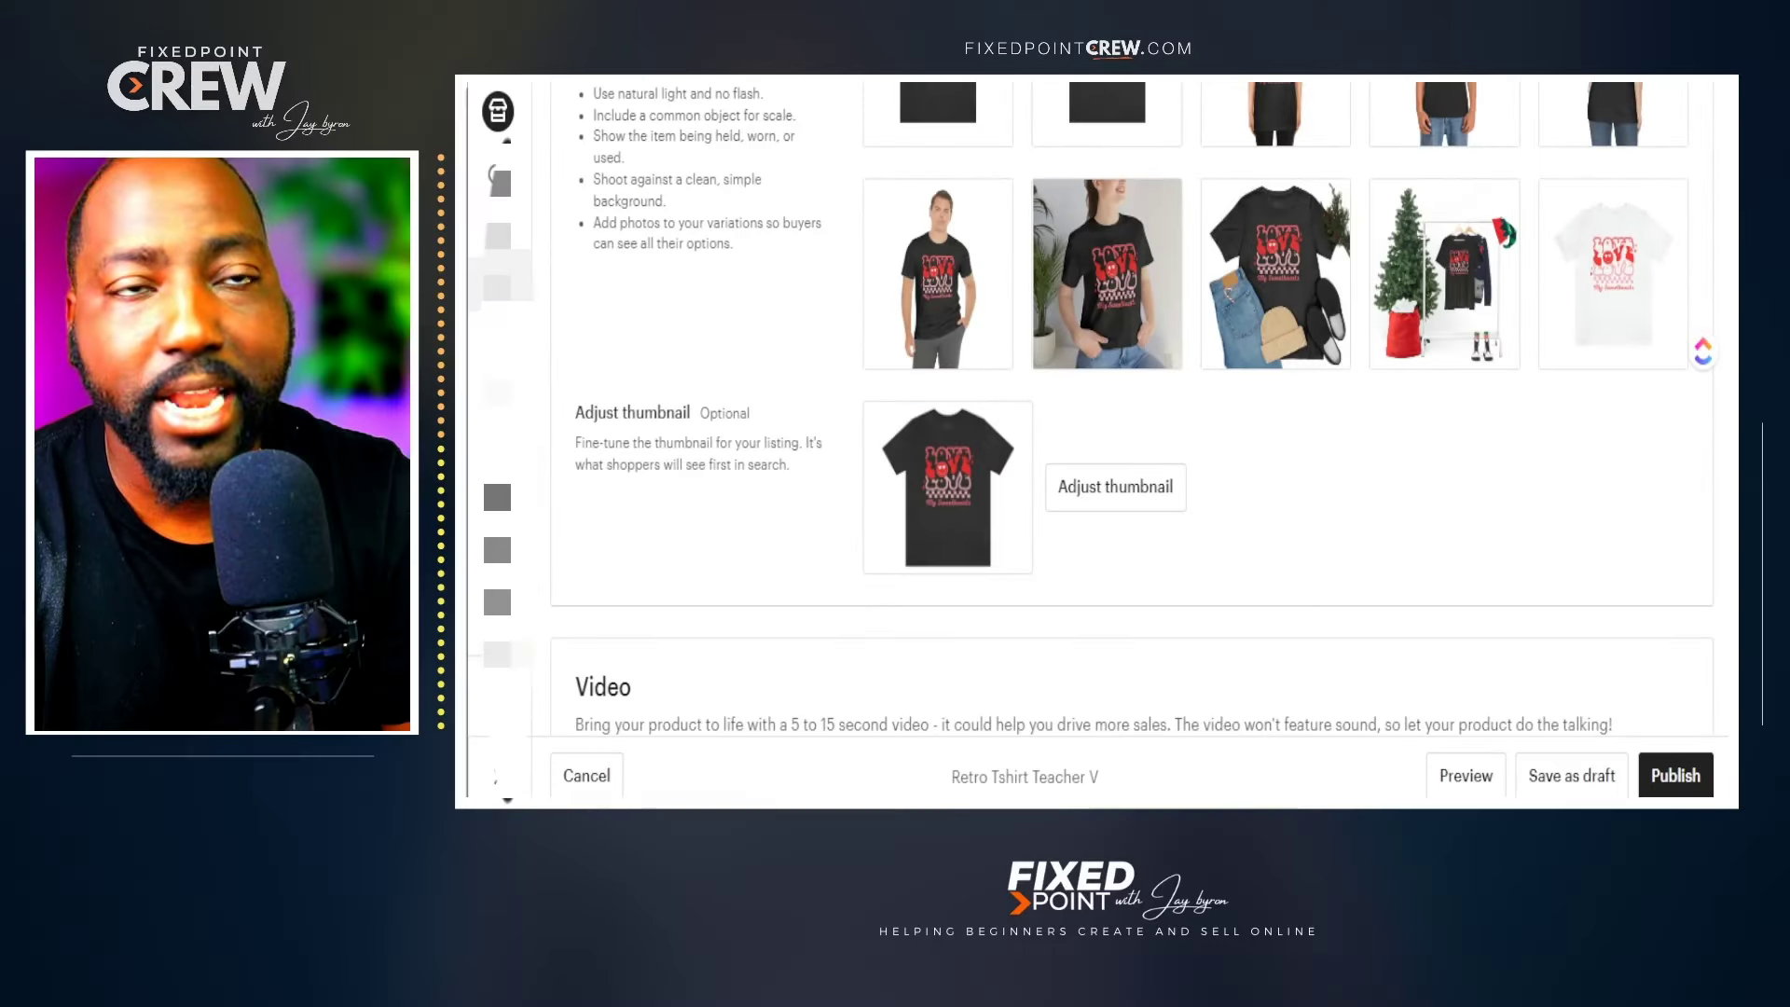
scroll(933, 503, down, 5)
scroll(1133, 445, down, 2)
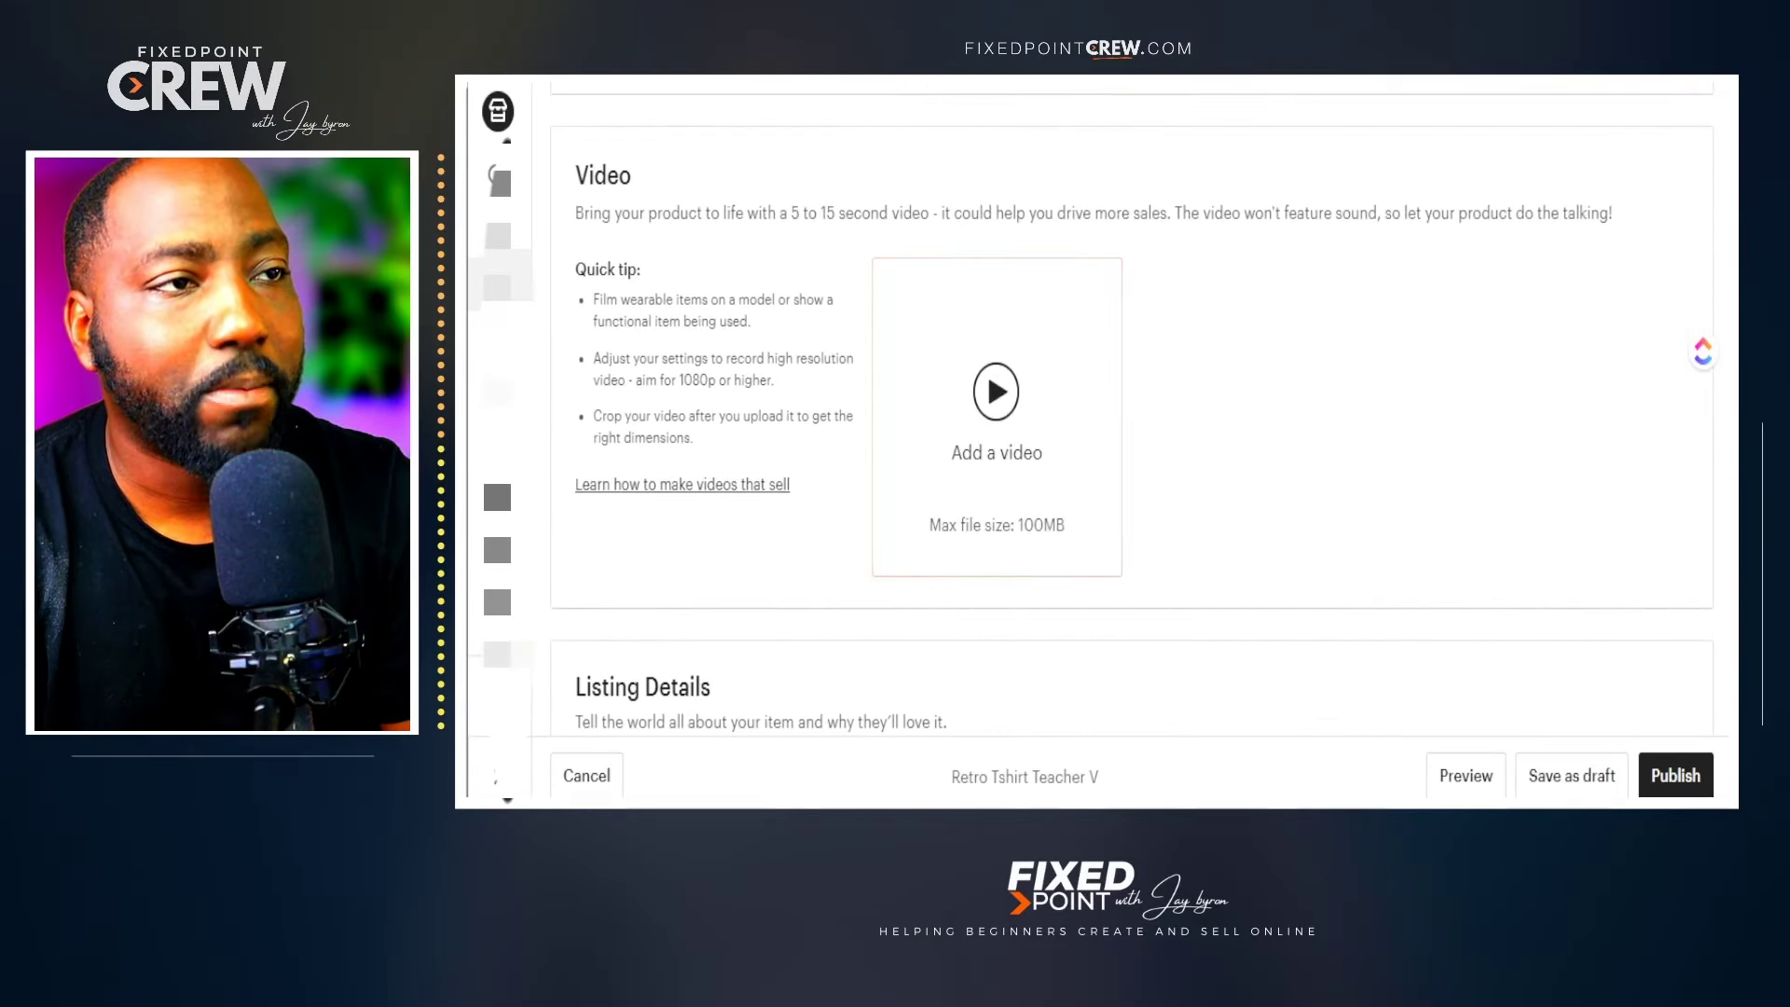
scroll(1133, 445, down, 4)
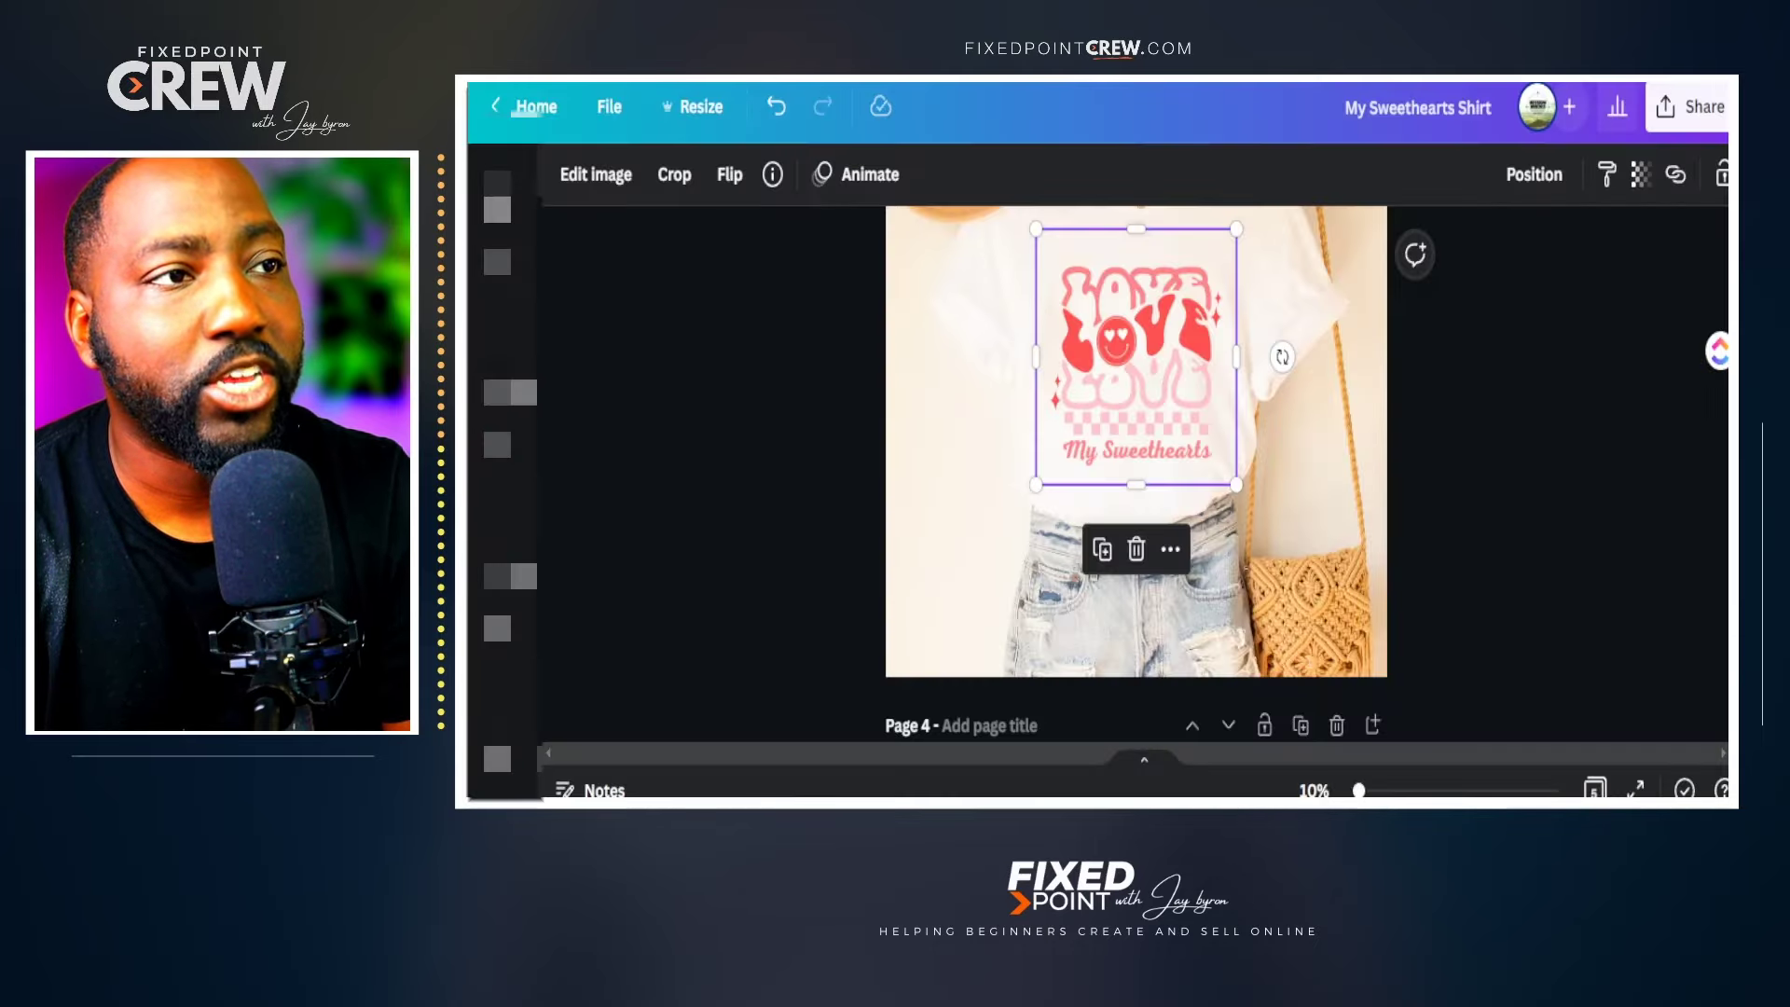
Switch to the Canva design and read the collected best-seller titles in the notes for page 2.
scroll(785, 513, up, 10)
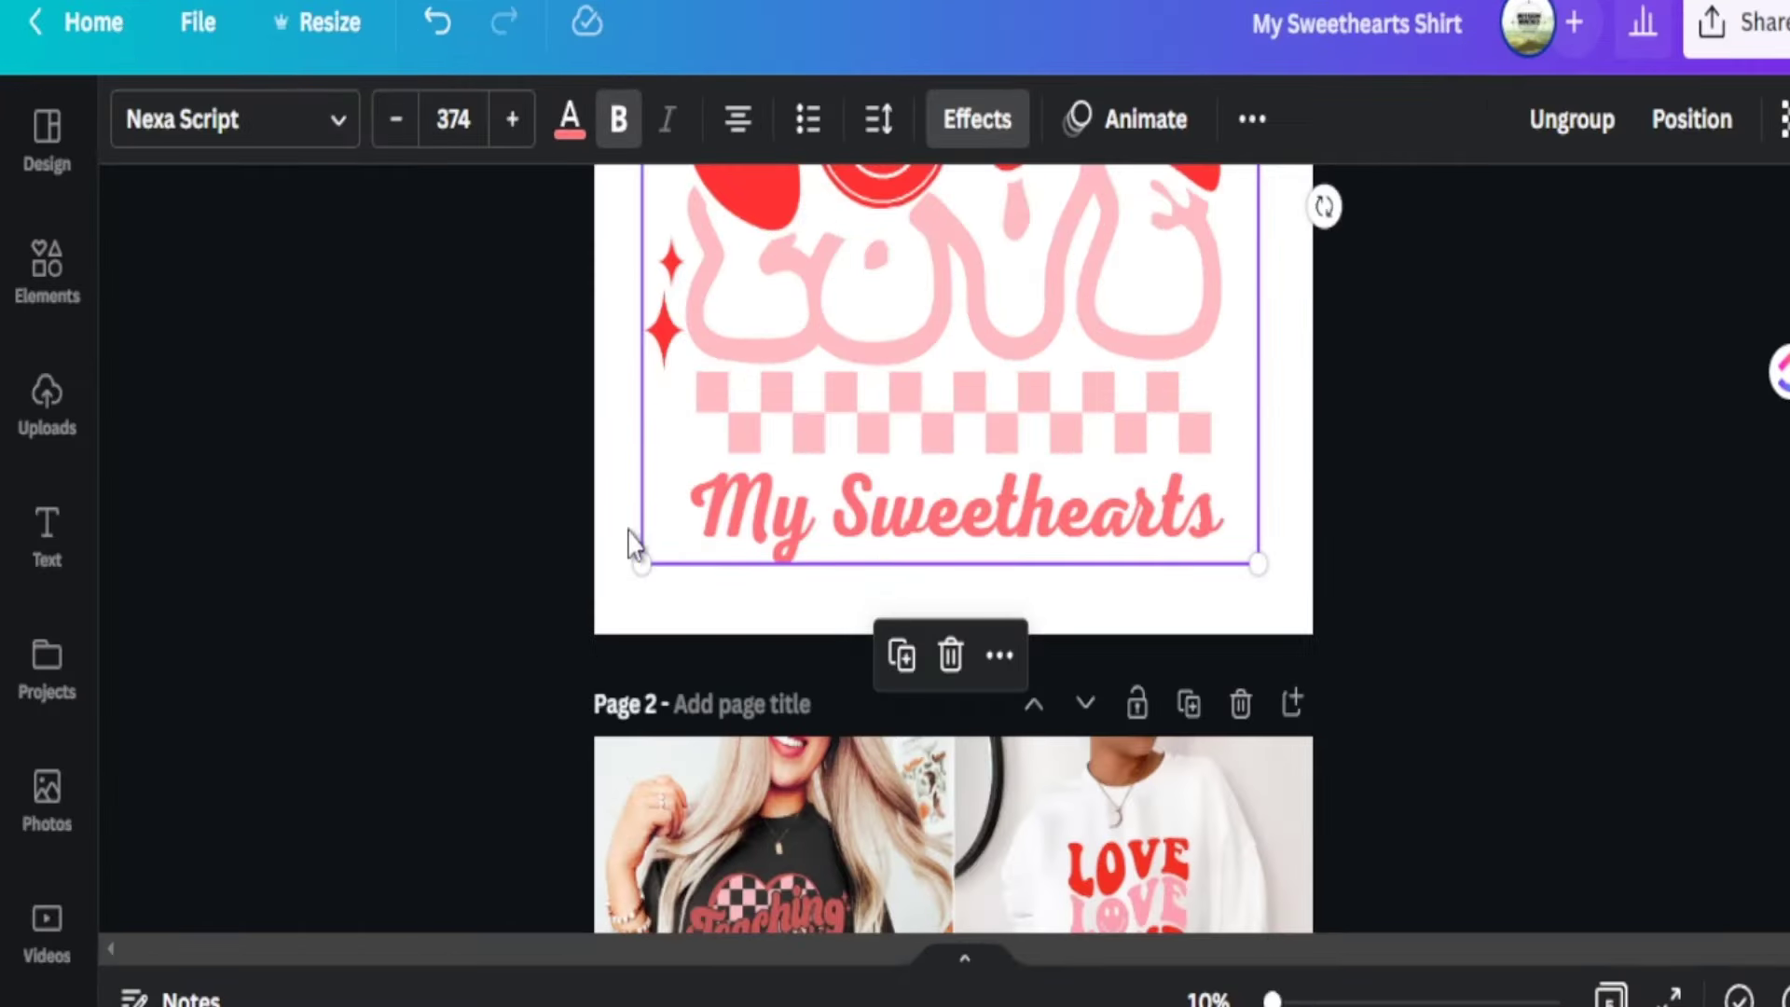
scroll(628, 535, down, 3)
click(604, 439)
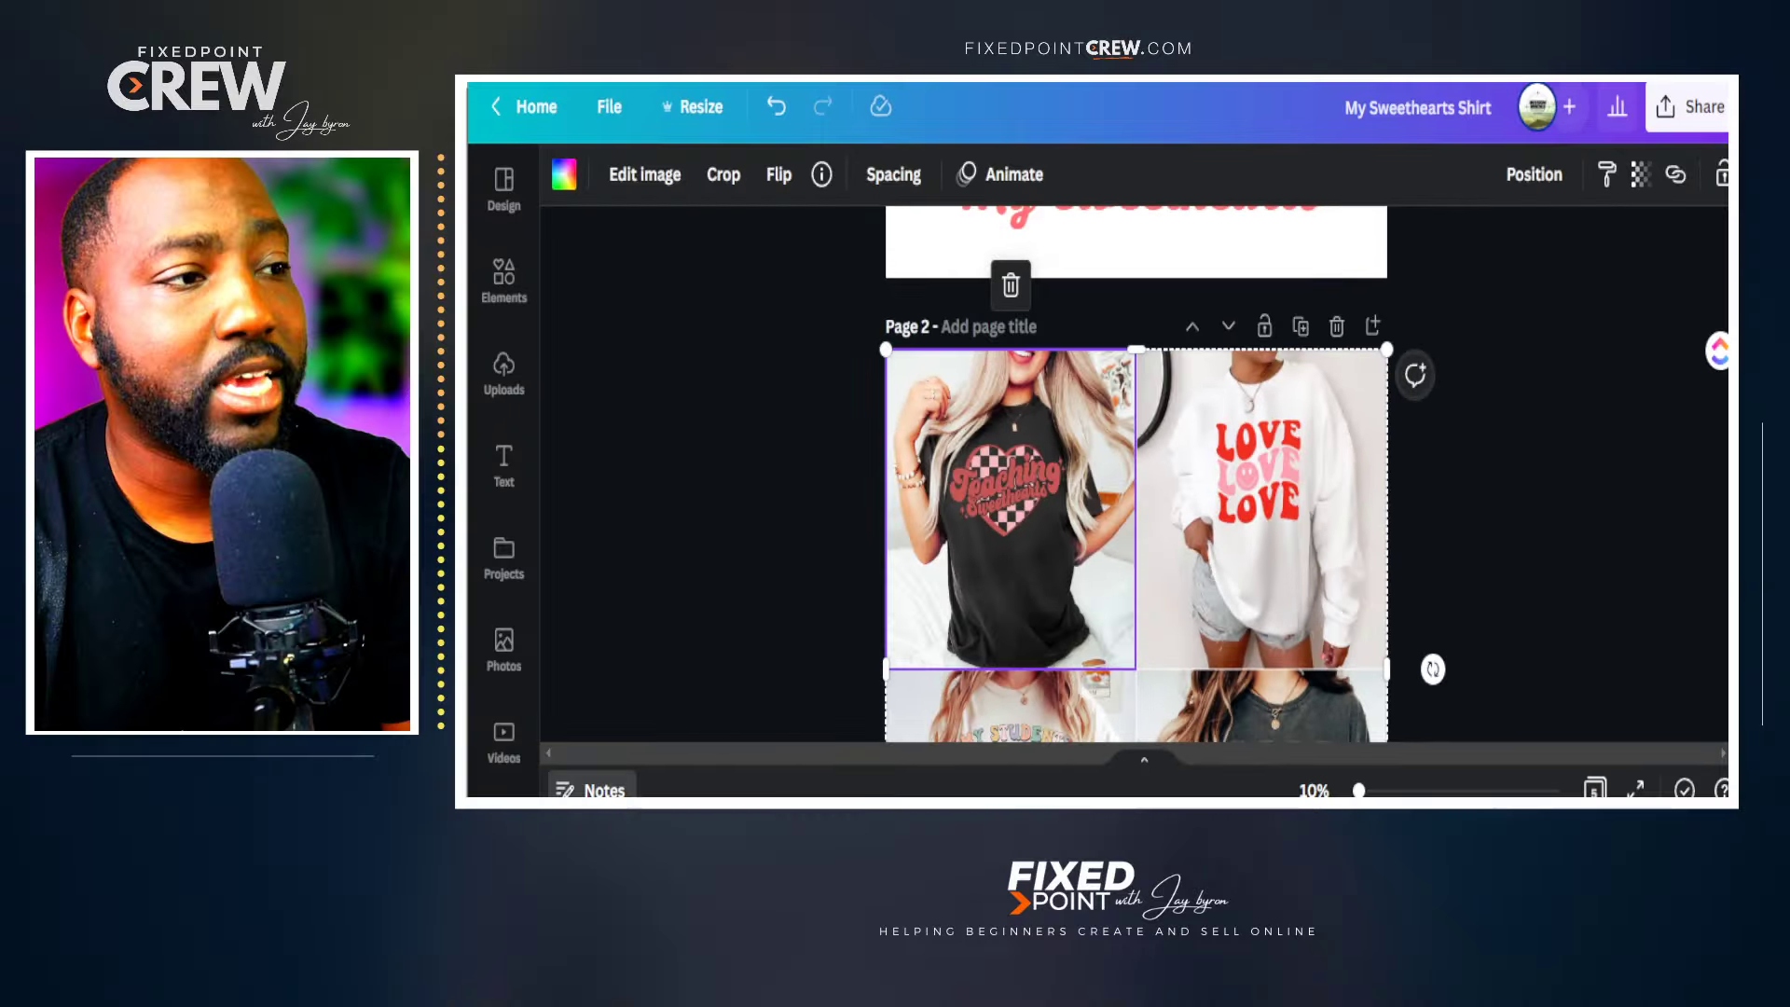
click(182, 997)
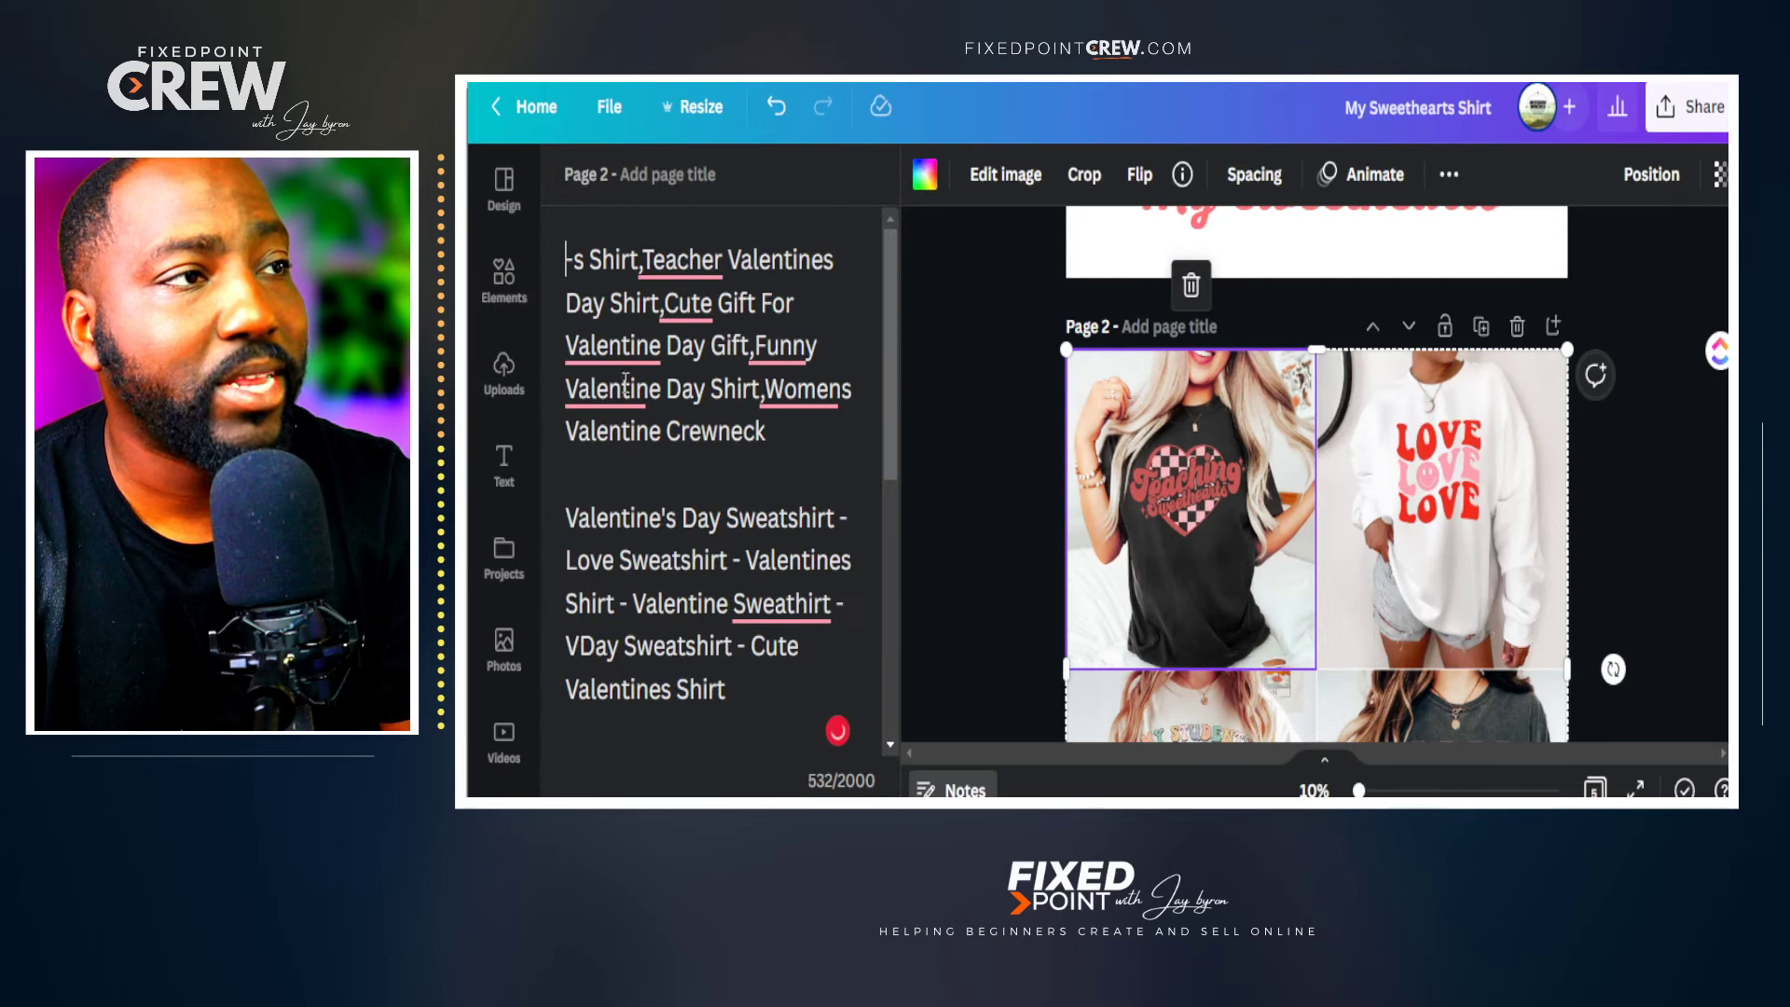
scroll(643, 556, down, 3)
scroll(643, 556, down, 2)
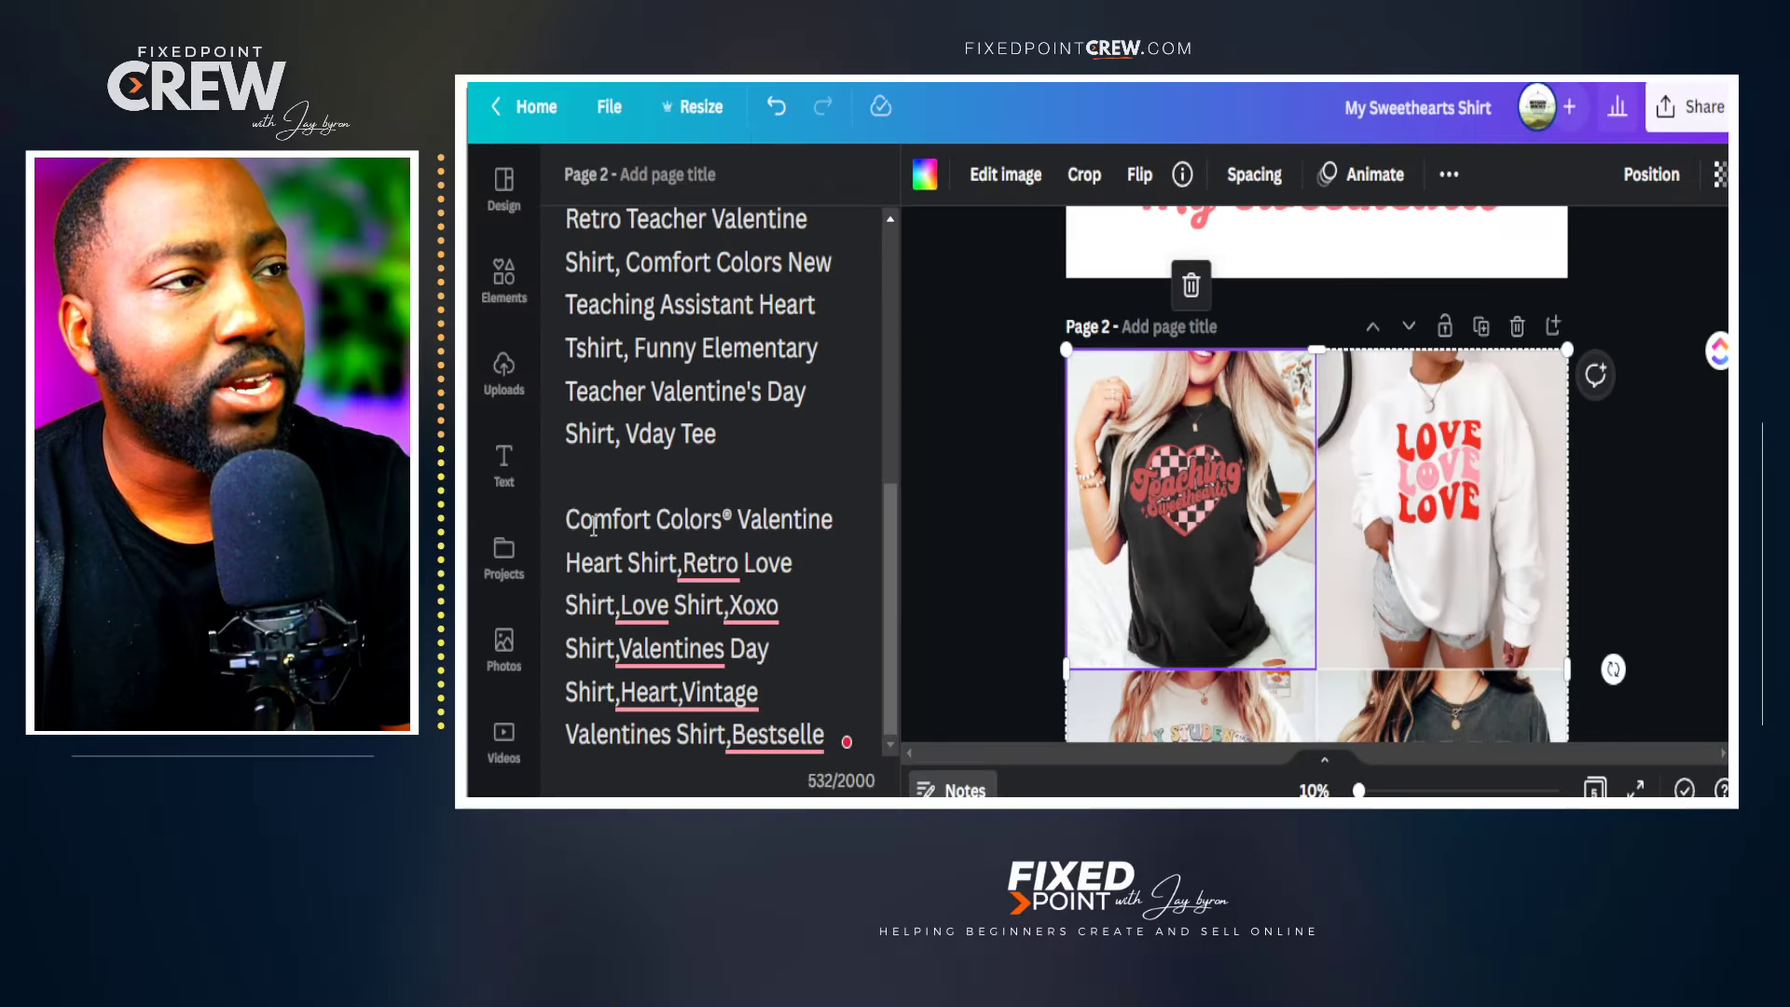
scroll(149, 533, up, 4)
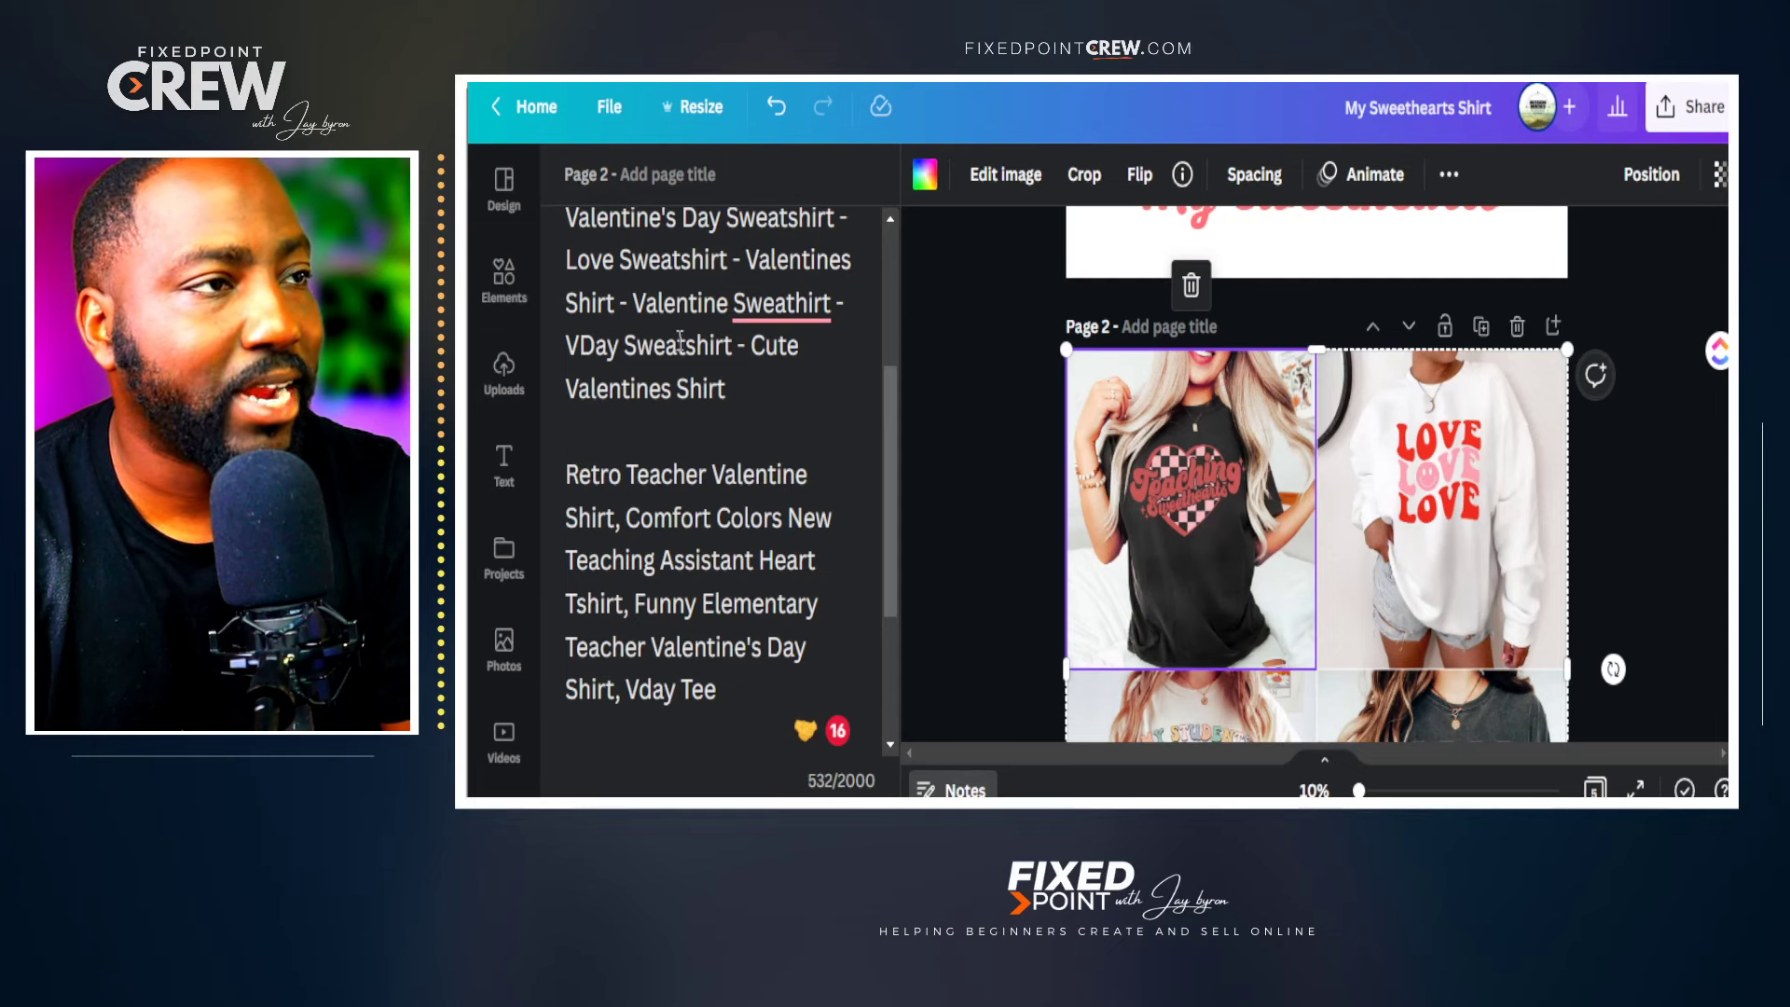
right_click(782, 305)
scroll(630, 586, down, 2)
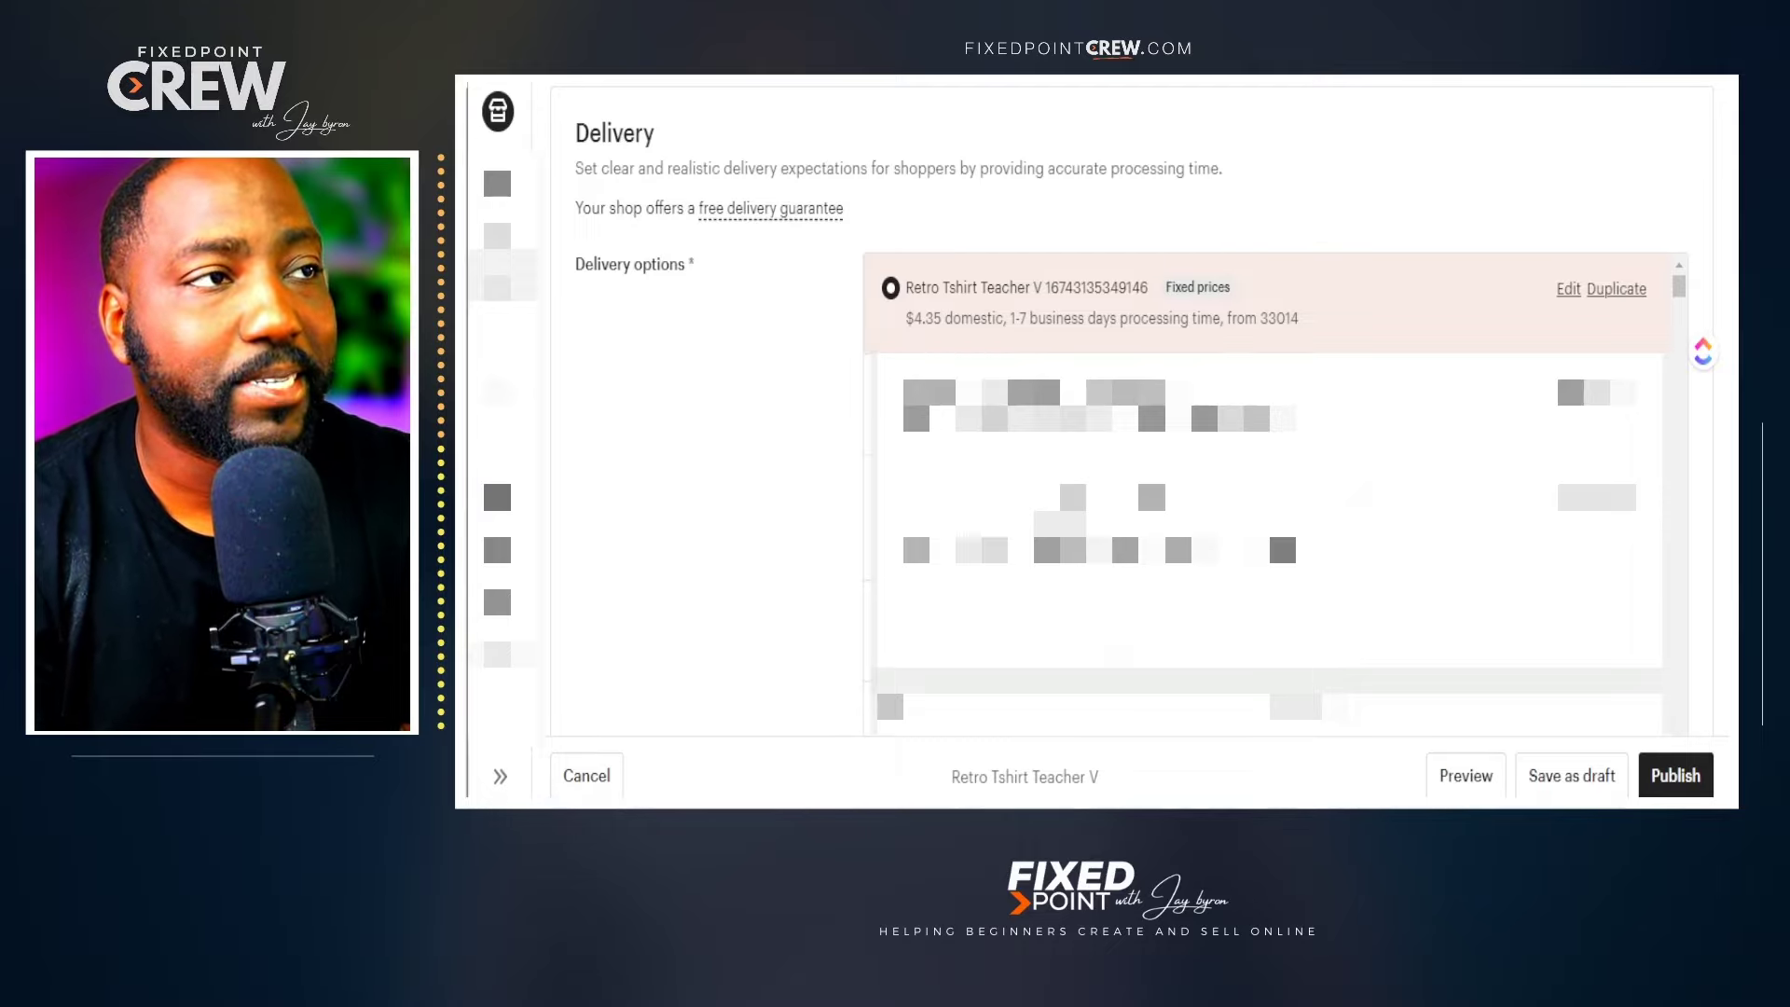
Switch to the finished Etsy listing and examine its keyword title, shirt mockup photos and original price before the discount.
scroll(1130, 448, down, 15)
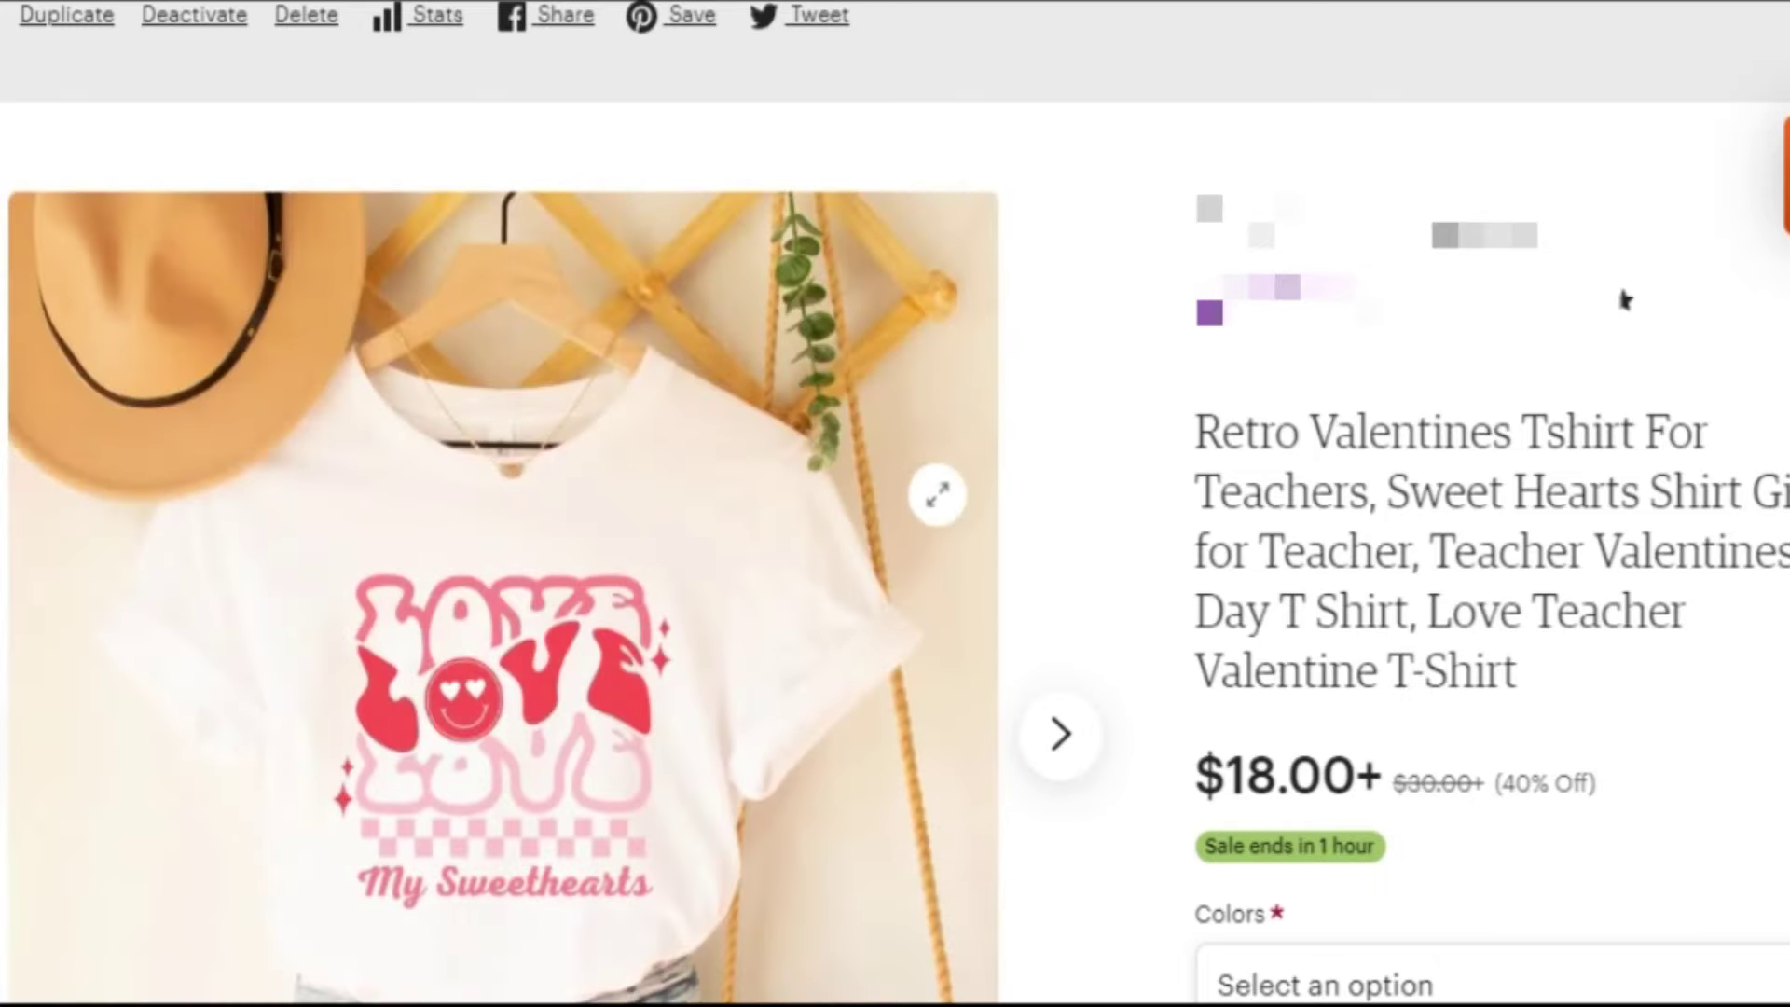
scroll(1625, 299, down, 2)
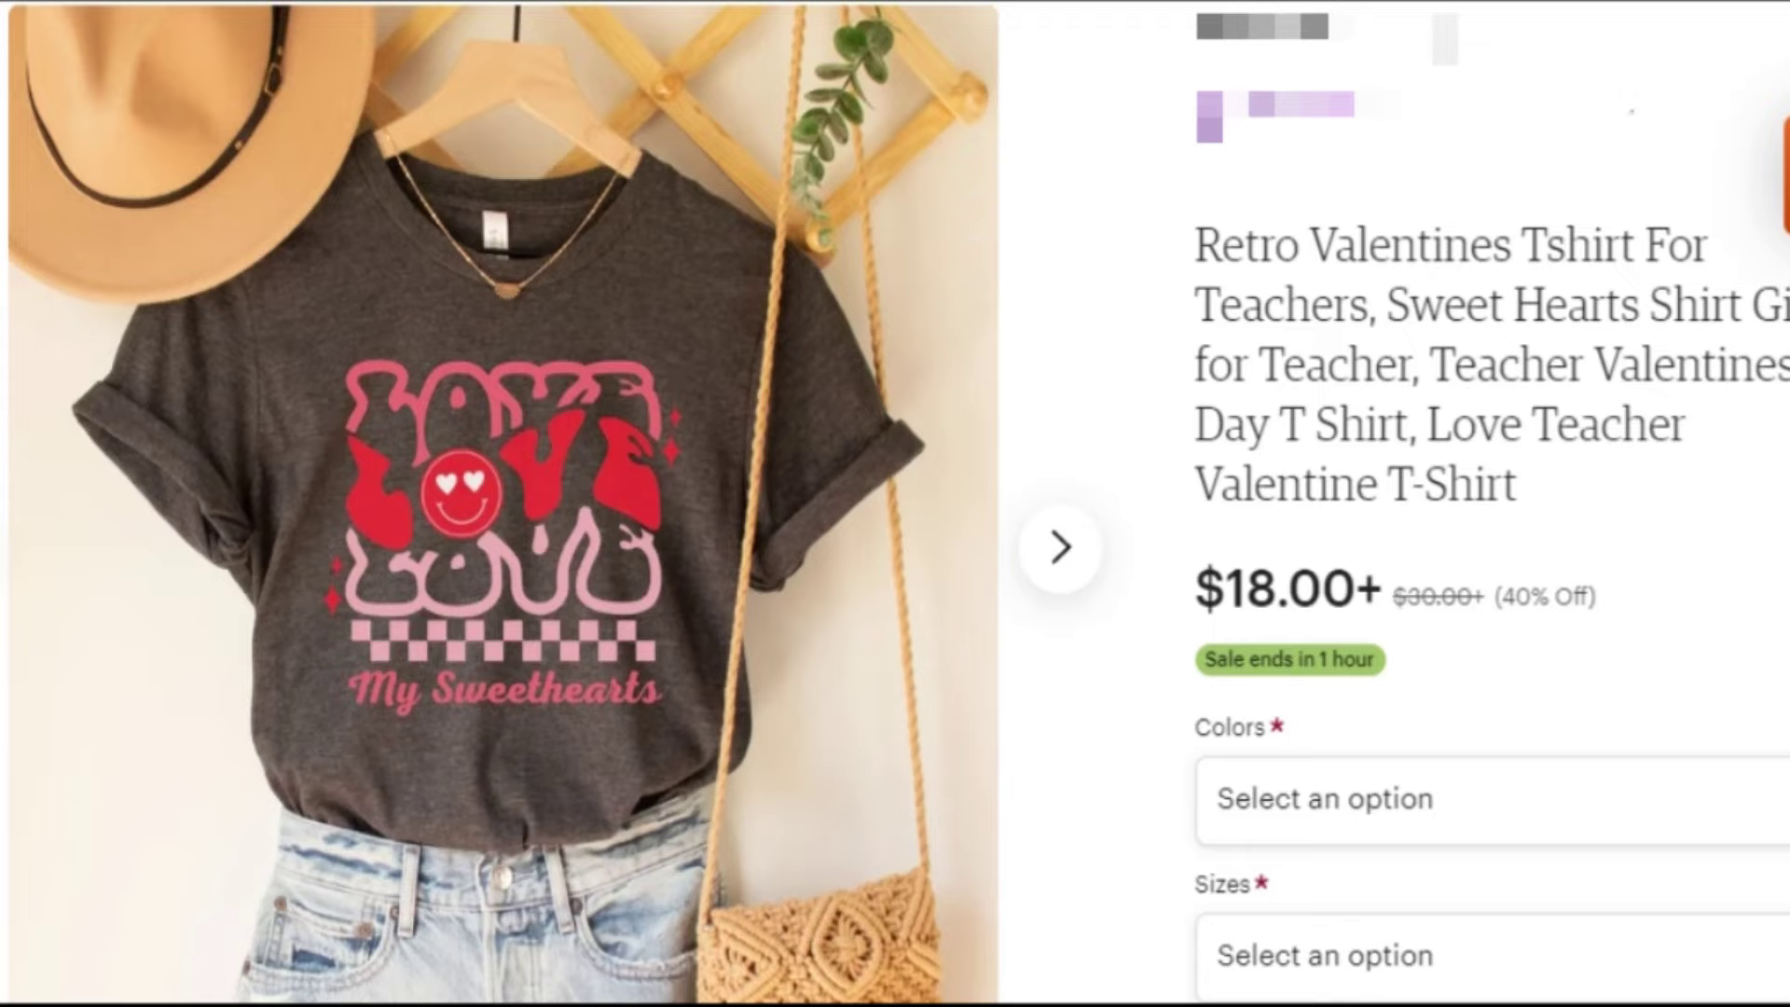
drag(1193, 250, 1524, 466)
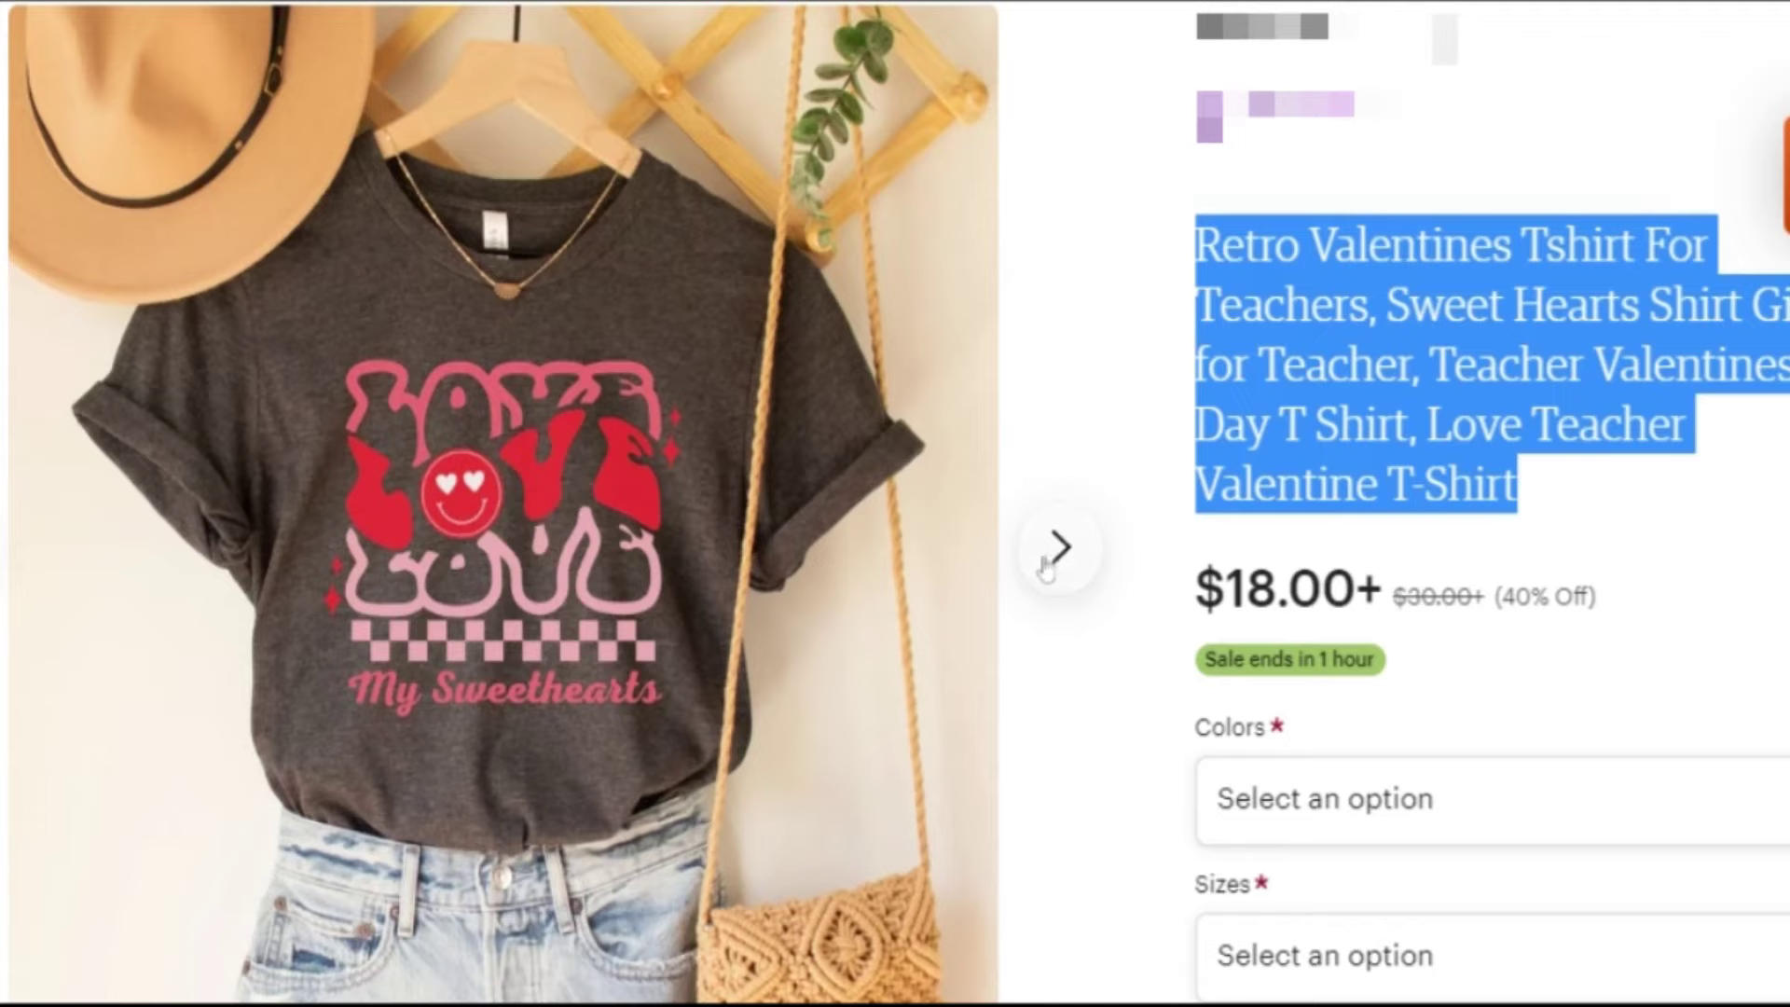
scroll(1049, 573, down, 4)
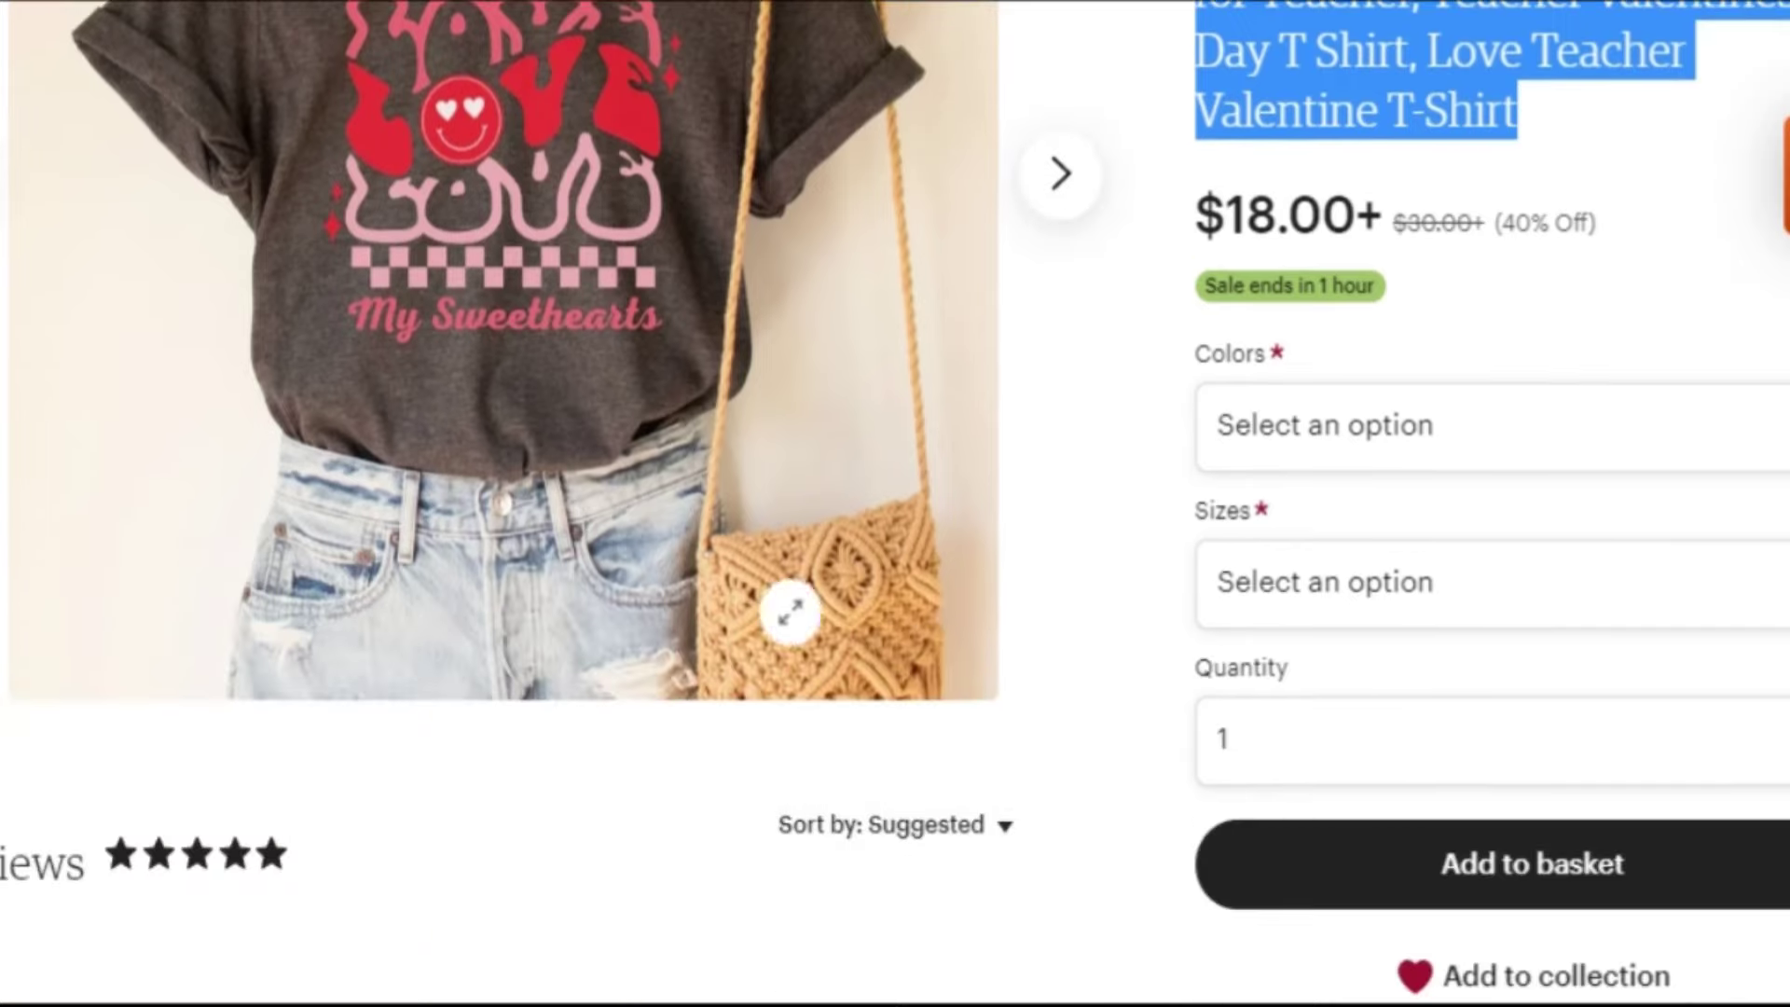
click(18, 410)
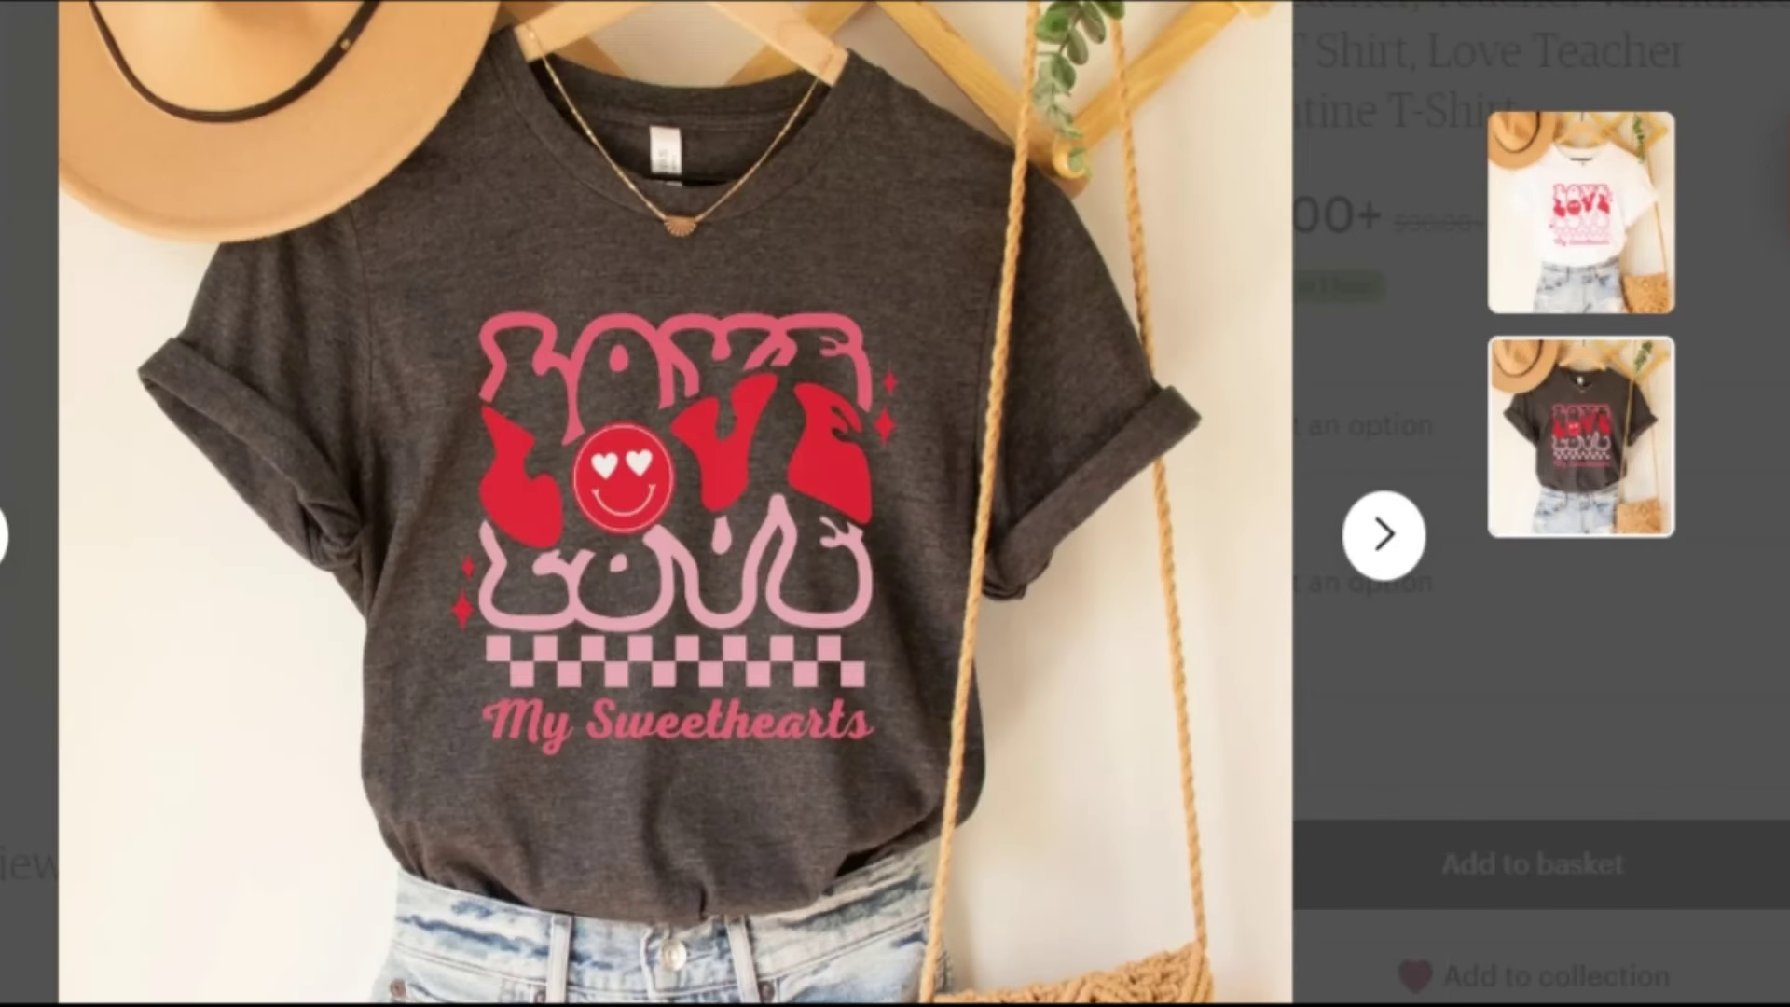
key(Escape)
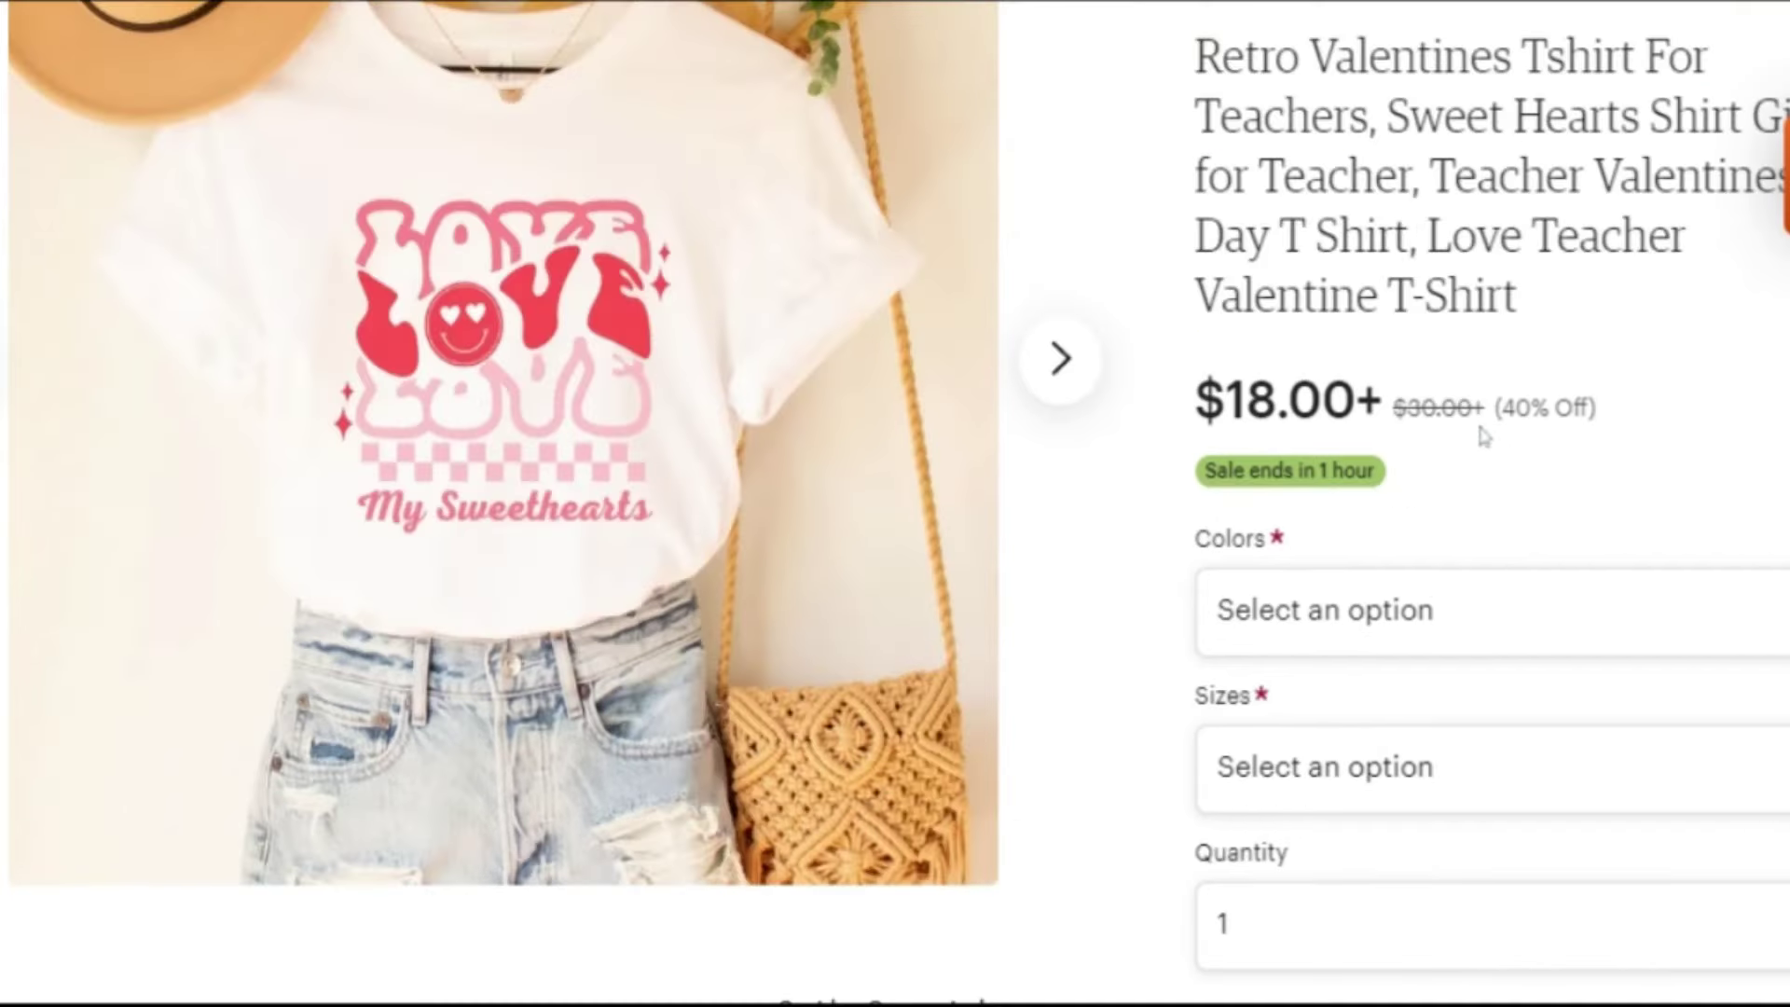
drag(1474, 407, 1406, 407)
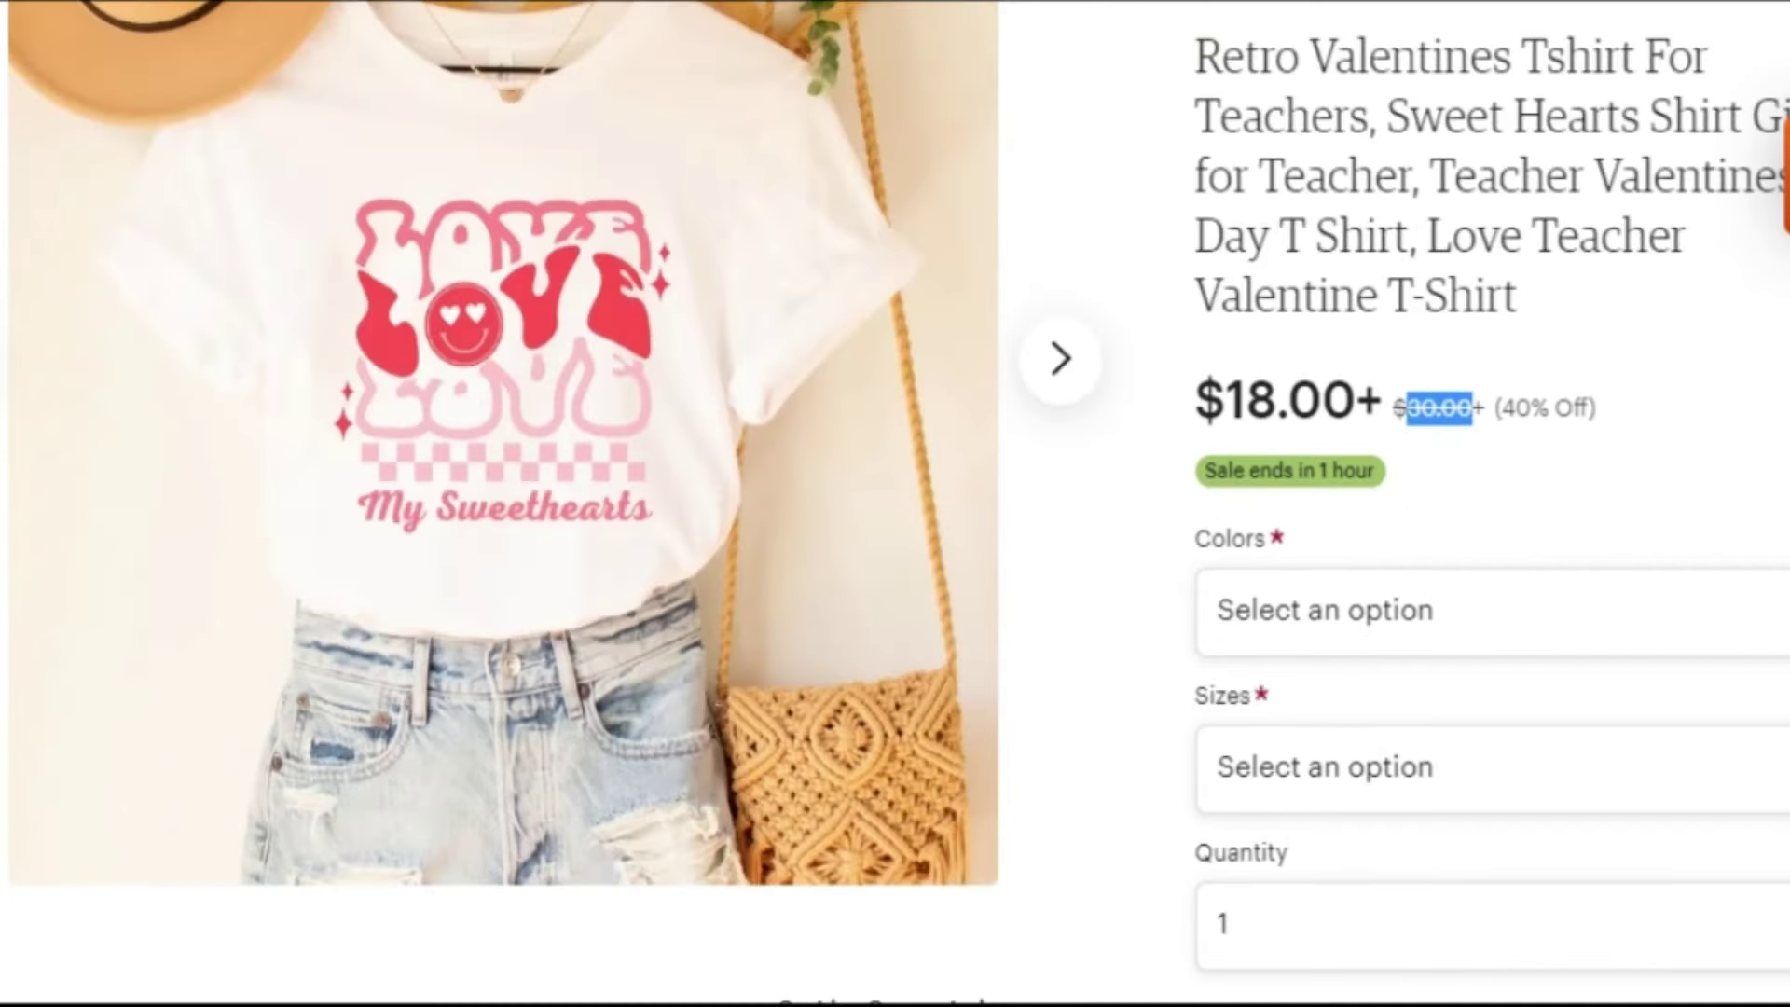